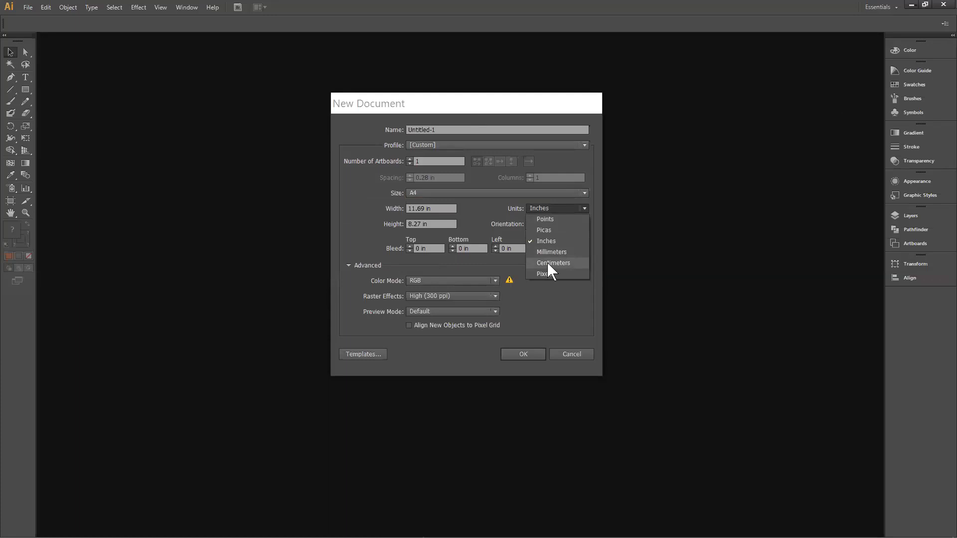
Set the new A4 document's units to Centimeters.
{"action": "left_click", "coordinate": [549, 263]}
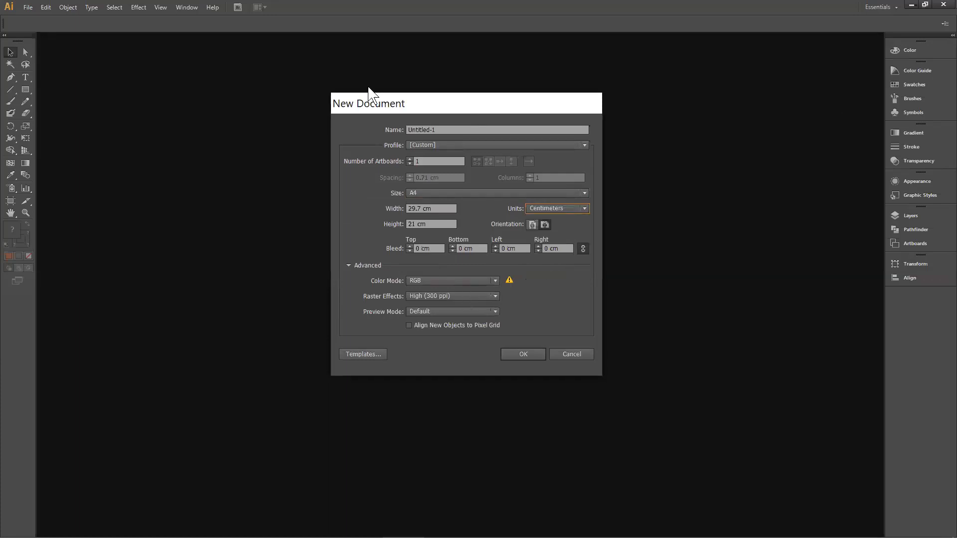
{"action": "left_click_drag", "start_coordinate": [401, 101], "coordinate": [385, 94]}
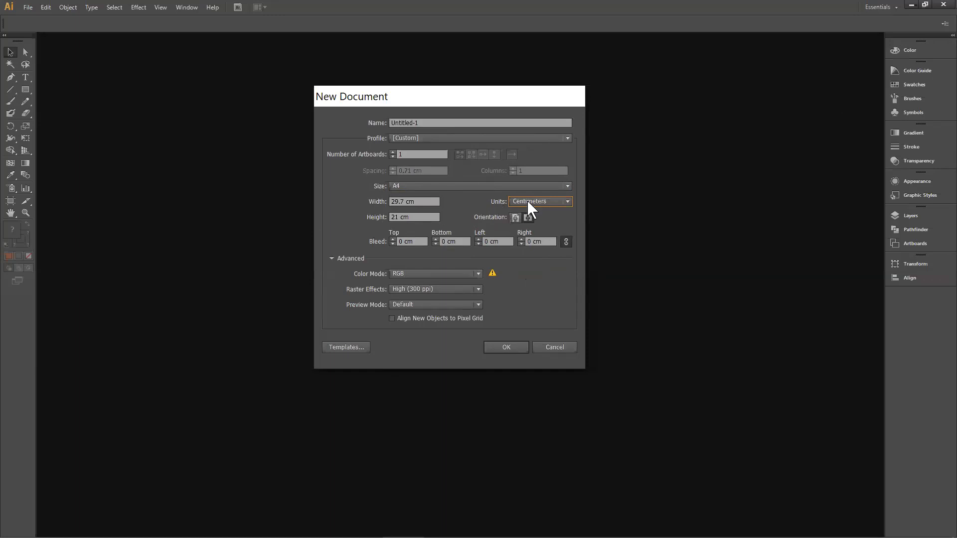
{"action": "left_click", "coordinate": [543, 206]}
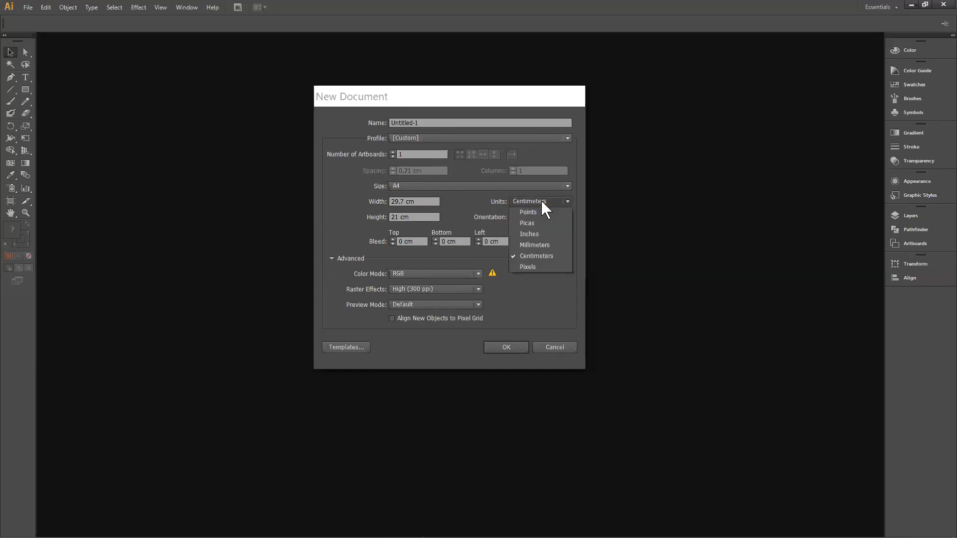
{"action": "left_click", "coordinate": [542, 202]}
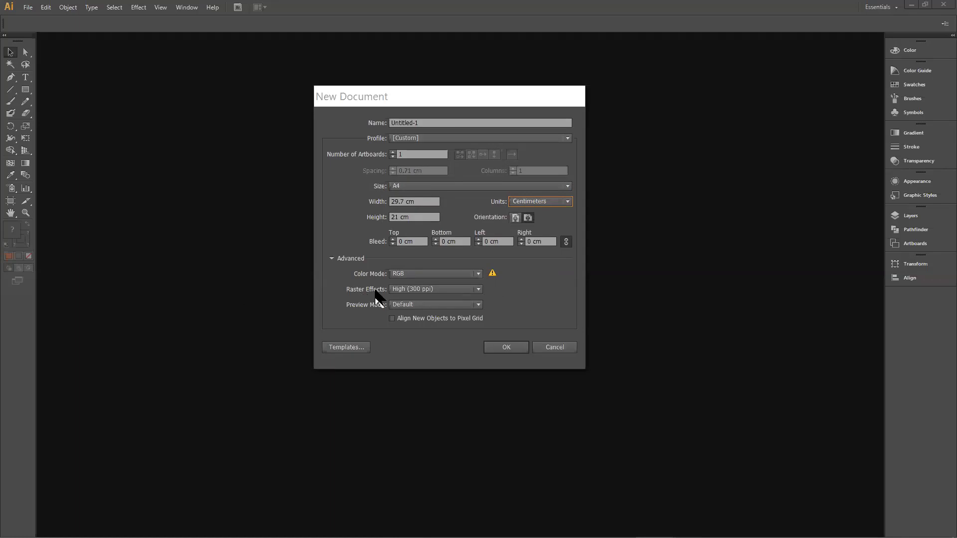
Keep High (300 ppi) raster effects and RGB color mode, name the document Latihan 12 and create it.
{"action": "left_click", "coordinate": [427, 289]}
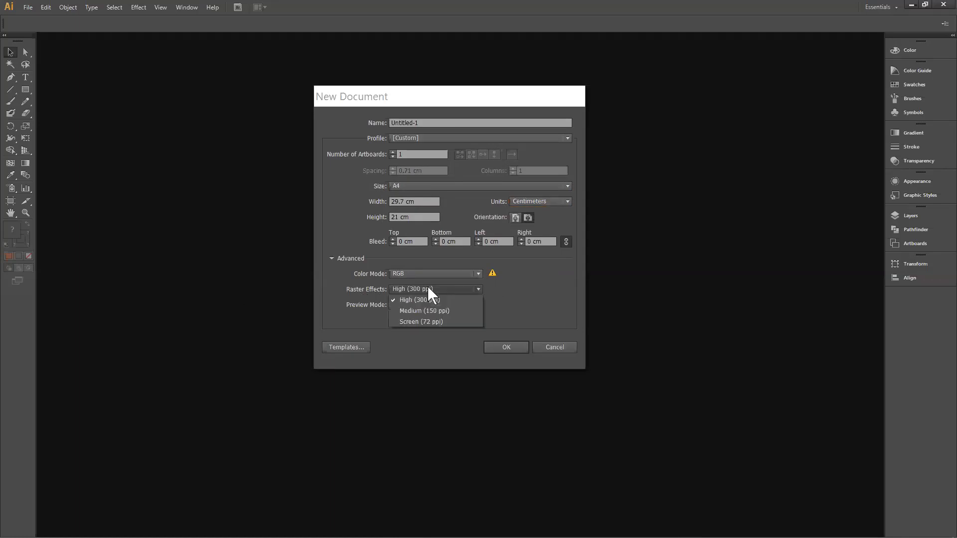
{"action": "left_click", "coordinate": [427, 288]}
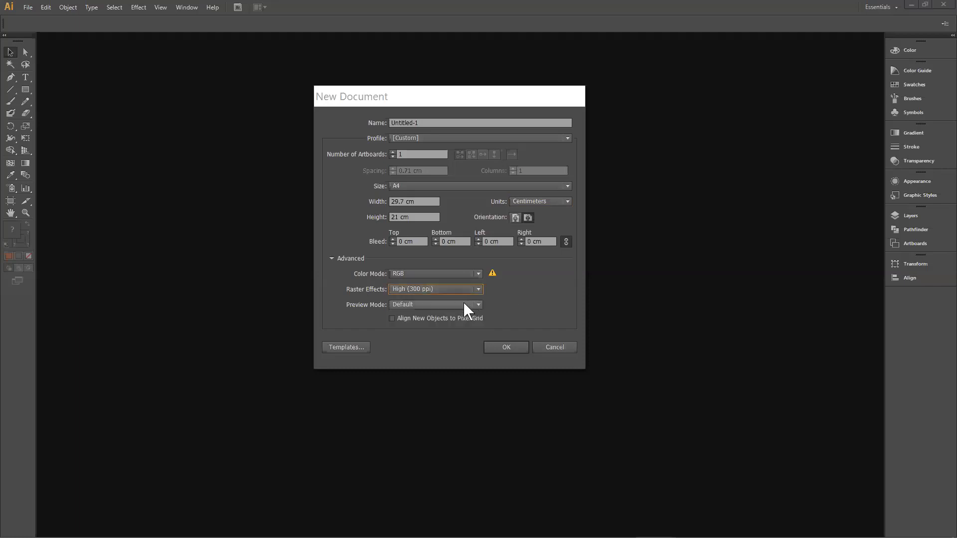
{"action": "left_click", "coordinate": [465, 273]}
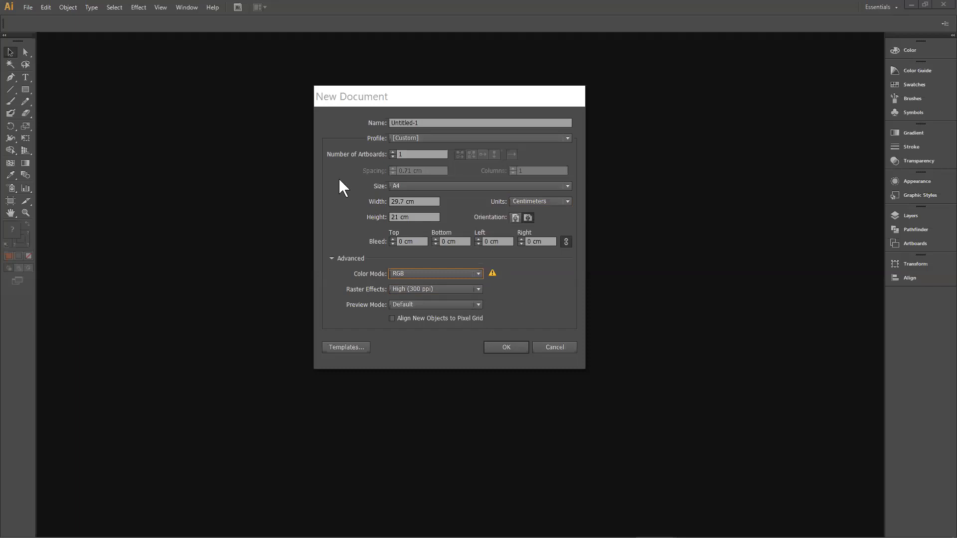
{"action": "left_click", "coordinate": [450, 123]}
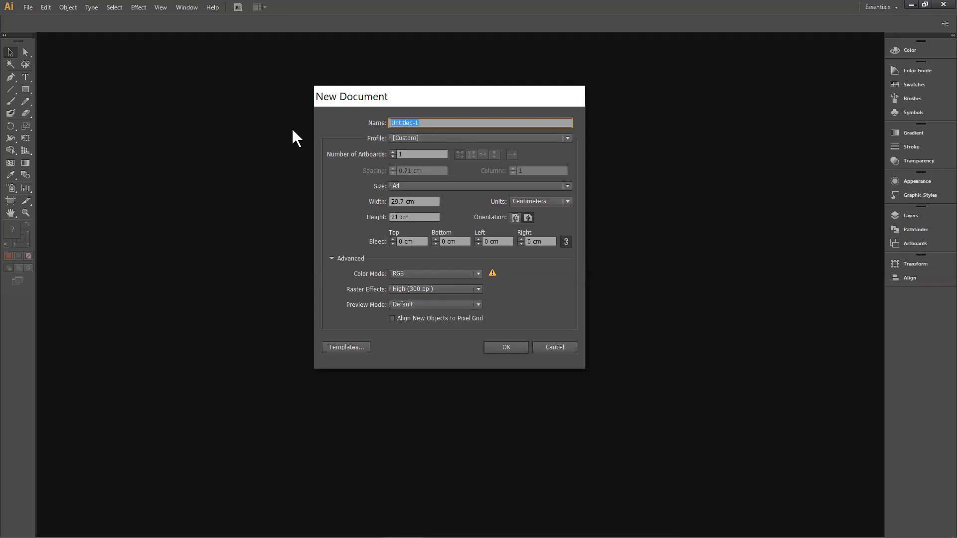
{"action": "type", "text": "Latihan 12"}
{"action": "left_click", "coordinate": [502, 351]}
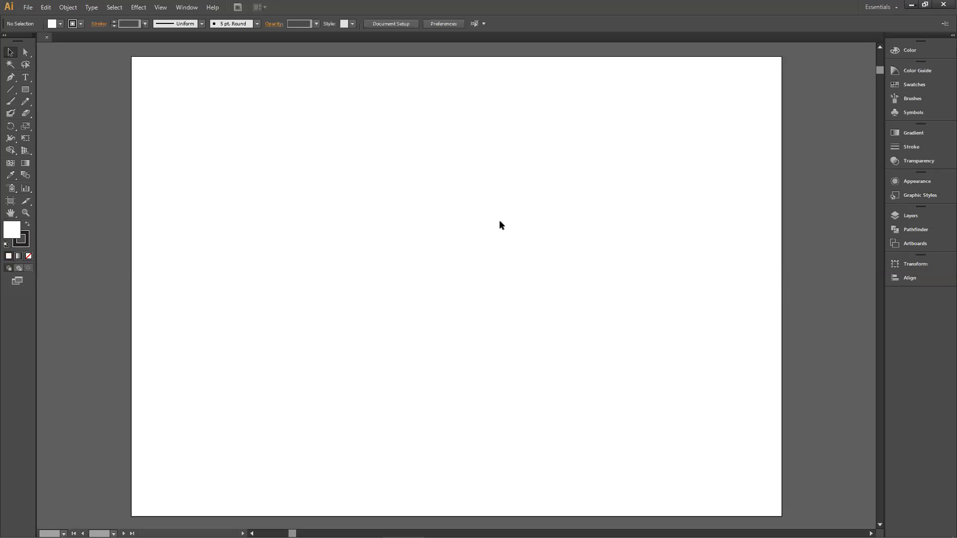
{"action": "scroll", "coordinate": [499, 219], "scroll_direction": "up", "scroll_amount": 2}
{"action": "scroll", "coordinate": [499, 217], "scroll_direction": "left", "scroll_amount": 2}
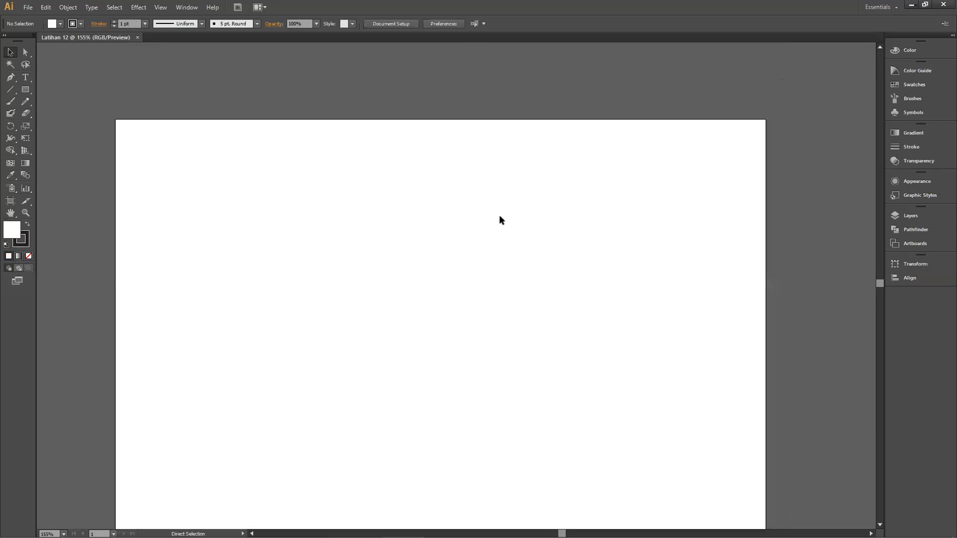
{"action": "scroll", "coordinate": [501, 215], "scroll_direction": "left", "scroll_amount": 2}
{"action": "left_click", "coordinate": [28, 7]}
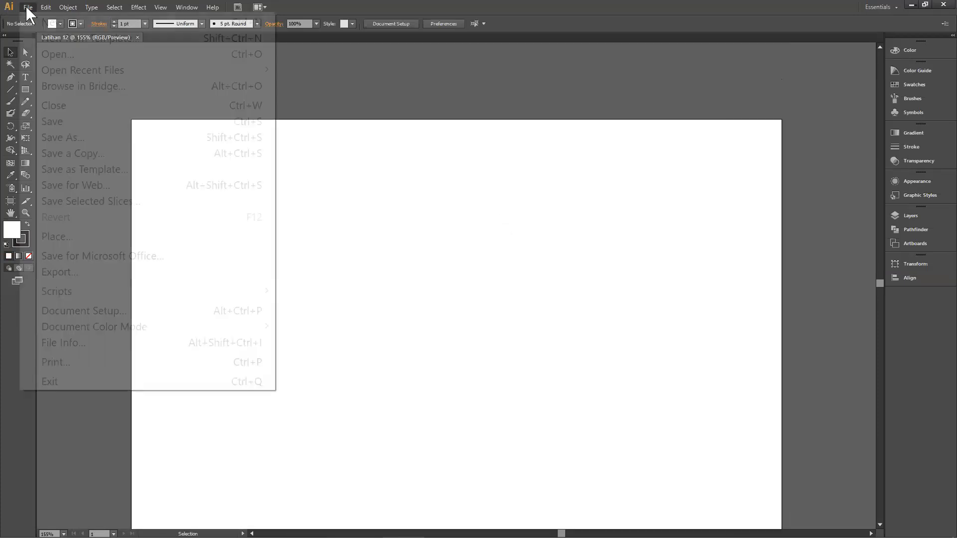
{"action": "left_click", "coordinate": [30, 24]}
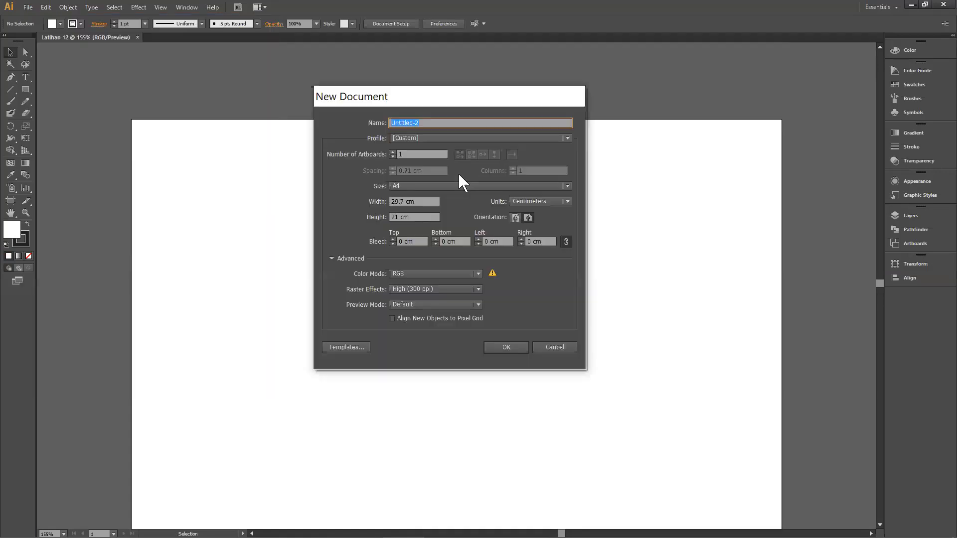
{"action": "left_click", "coordinate": [554, 348]}
Try portrait and landscape orientation in the settings of another new A4 document, and discard that document.
{"action": "left_click", "coordinate": [26, 7]}
{"action": "left_click", "coordinate": [29, 22]}
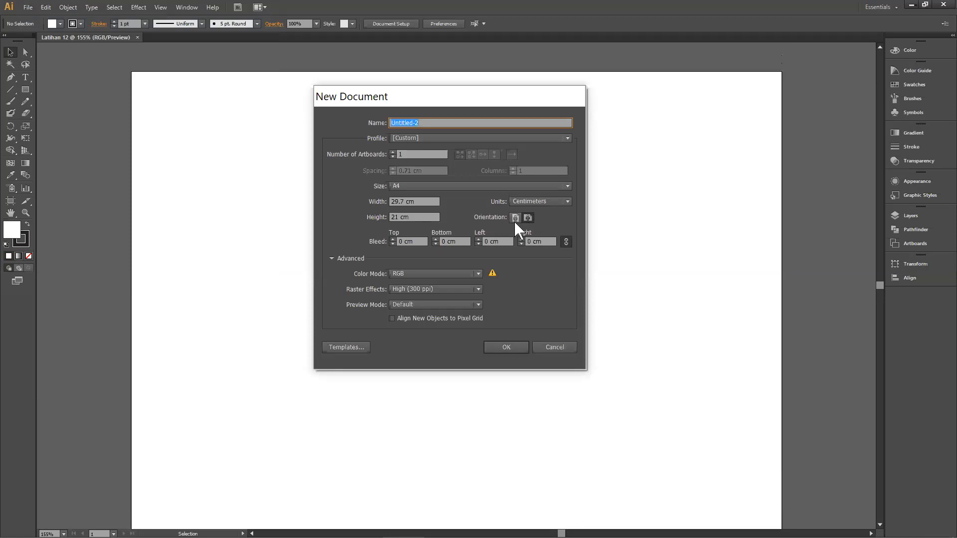
{"action": "left_click", "coordinate": [516, 218]}
{"action": "left_click", "coordinate": [528, 219]}
{"action": "left_click", "coordinate": [515, 219]}
{"action": "left_click", "coordinate": [527, 218]}
{"action": "left_click", "coordinate": [515, 218]}
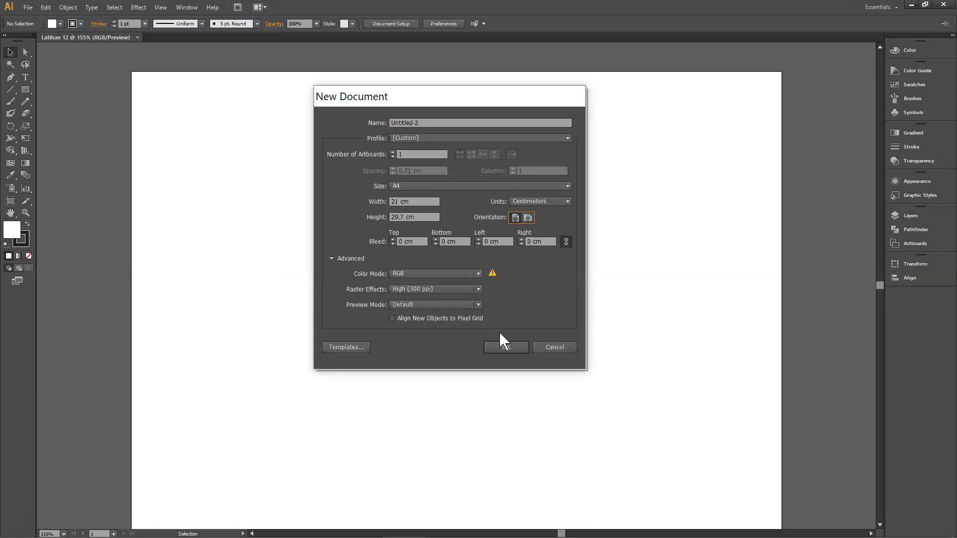
{"action": "left_click", "coordinate": [552, 348]}
{"action": "scroll", "coordinate": [577, 285], "scroll_direction": "down", "scroll_amount": 1}
{"action": "scroll", "coordinate": [580, 285], "scroll_direction": "up", "scroll_amount": 1}
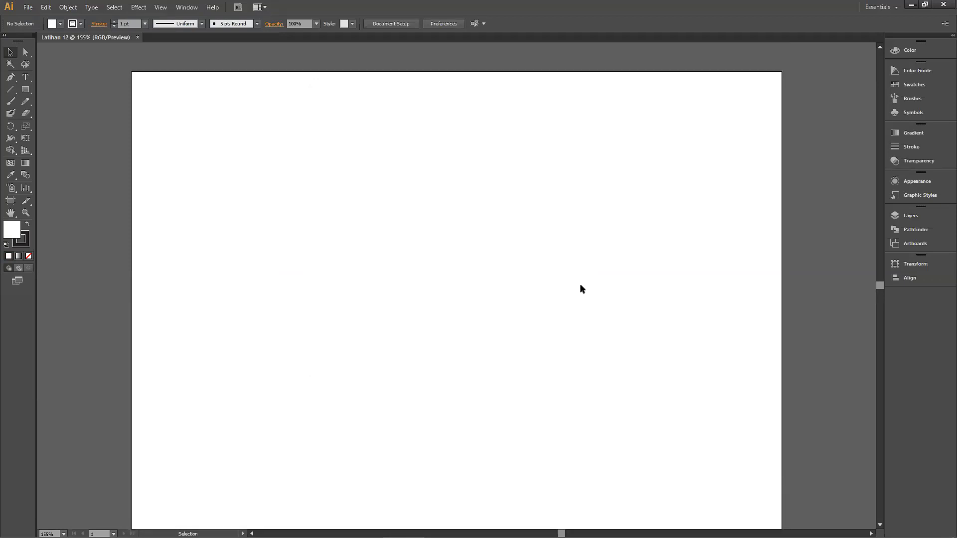
{"action": "key", "text": "ctrl+plus"}
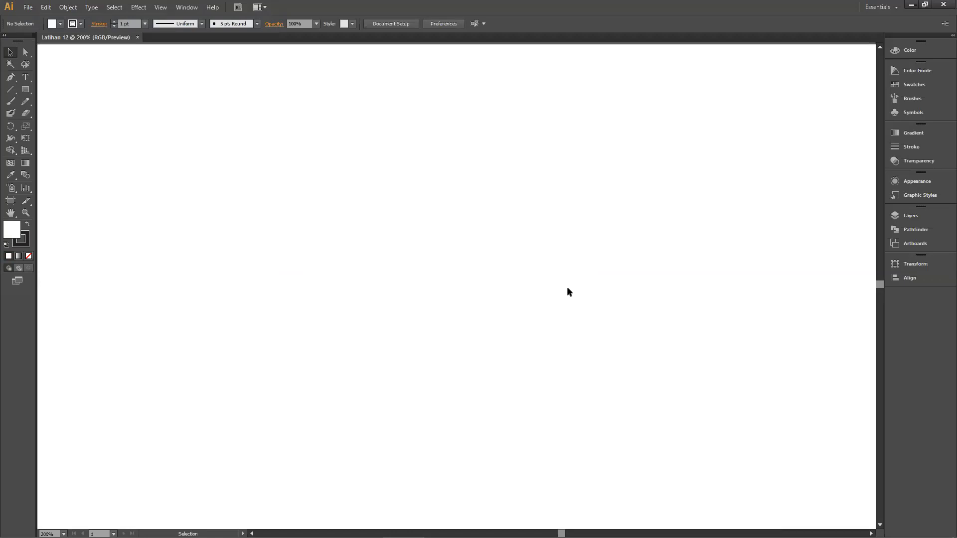
{"action": "key", "text": "ctrl+minus"}
{"action": "key", "text": "ctrl+minus"}
{"action": "key", "text": "ctrl+plus"}
{"action": "key", "text": "ctrl+plus"}
{"action": "key", "text": "ctrl+plus"}
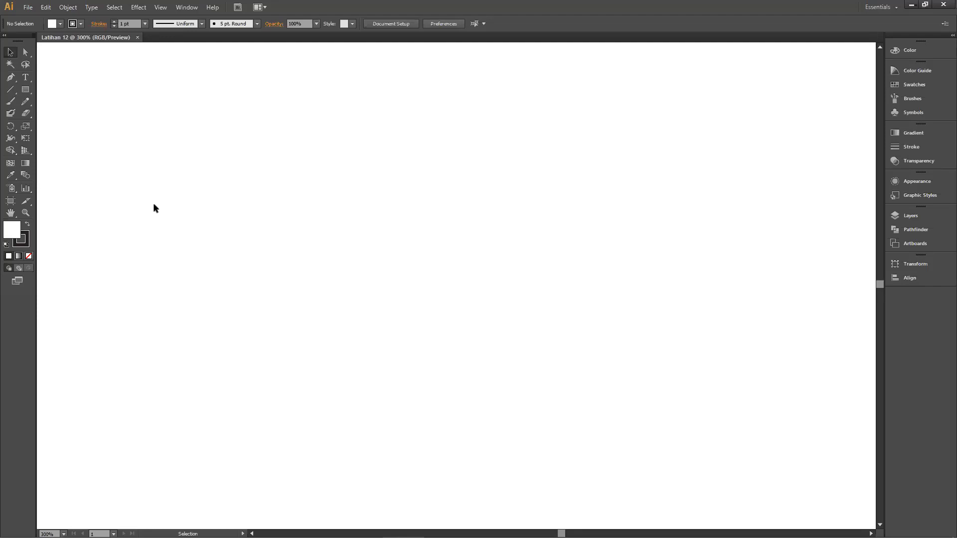
{"action": "left_click", "coordinate": [26, 90]}
{"action": "left_click_drag", "start_coordinate": [115, 110], "coordinate": [305, 215]}
{"action": "key", "text": "ctrl+z"}
{"action": "left_click", "coordinate": [11, 52]}
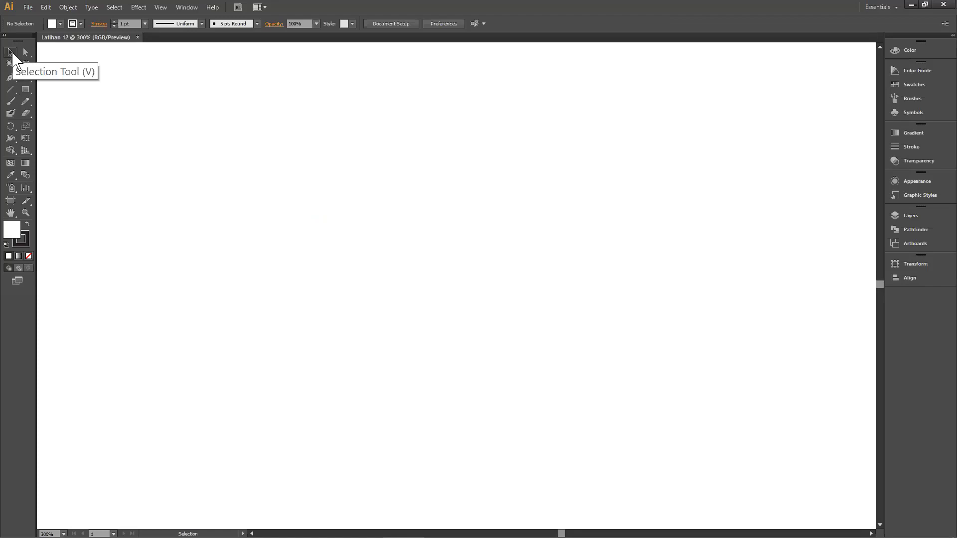
Draw a rectangle about 5.63 cm wide and 2.69 cm high on the artboard and shift it slightly right and down.
{"action": "left_click", "coordinate": [26, 92]}
{"action": "left_click_drag", "start_coordinate": [90, 104], "coordinate": [328, 218]}
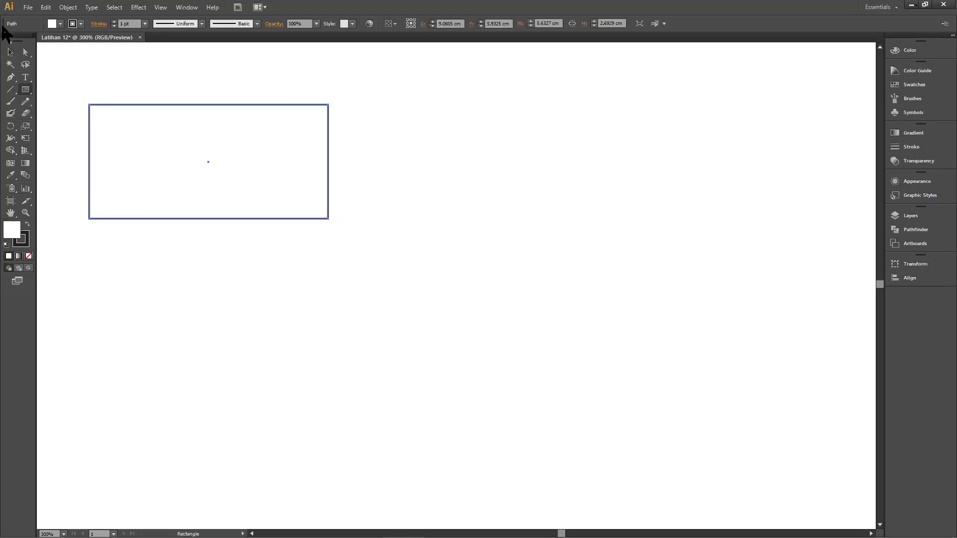
{"action": "left_click", "coordinate": [11, 51]}
{"action": "left_click_drag", "start_coordinate": [145, 69], "coordinate": [214, 104]}
{"action": "left_click_drag", "start_coordinate": [273, 122], "coordinate": [267, 120]}
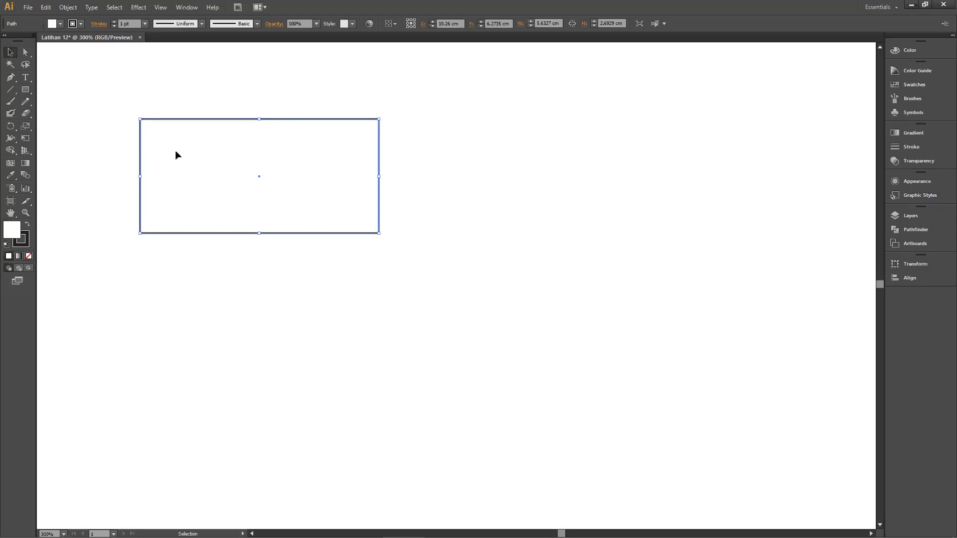
Try the rectangle with no stroke, and restore its solid dark stroke.
{"action": "left_click", "coordinate": [29, 245]}
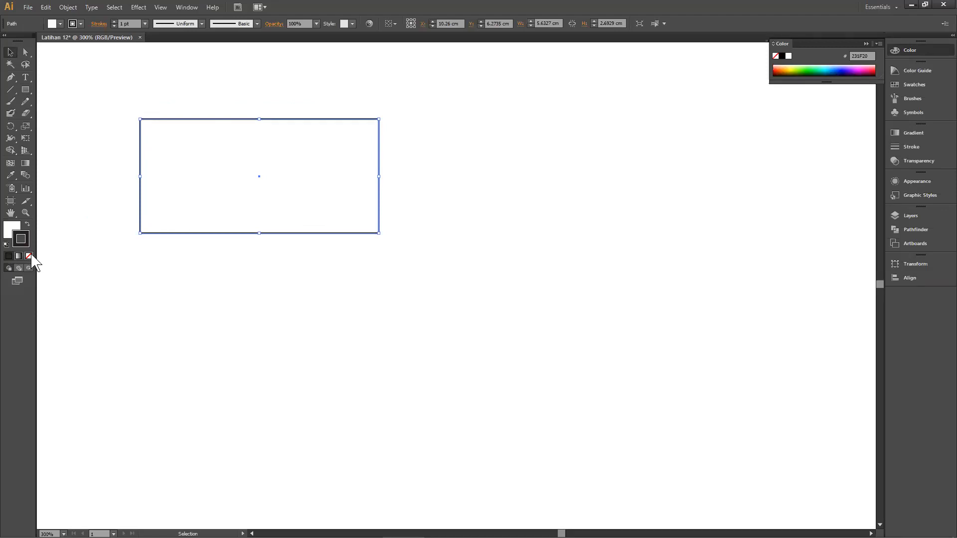
{"action": "left_click", "coordinate": [29, 256]}
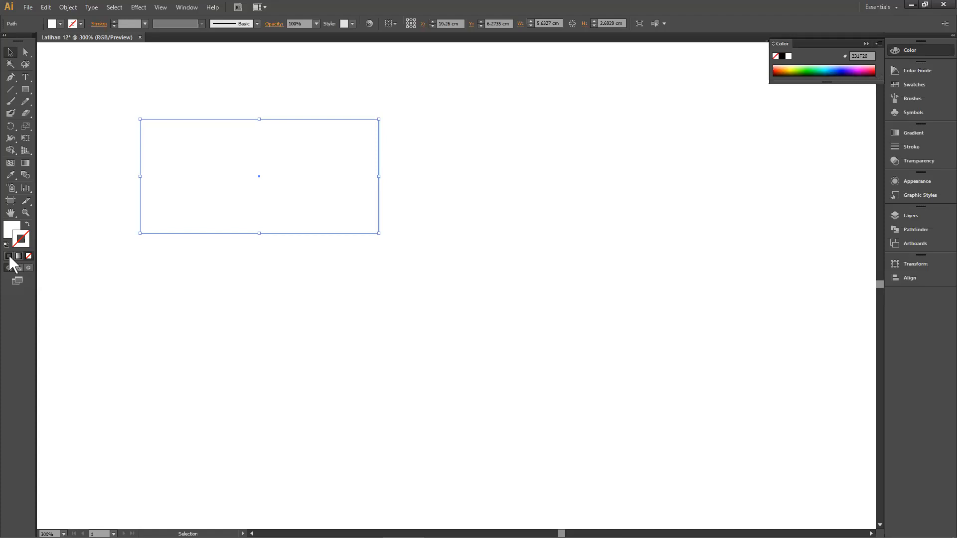
{"action": "left_click", "coordinate": [8, 255]}
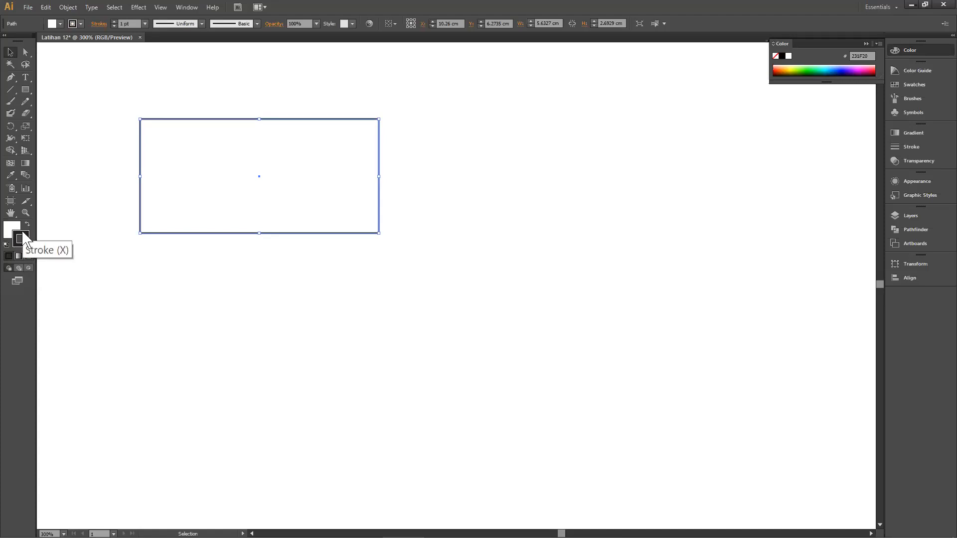
Set the rectangle's stroke color to crimson B70F3F and move the rectangle slightly down.
{"action": "double_click", "coordinate": [23, 234]}
{"action": "mouse_move", "coordinate": [600, 140]}
{"action": "left_mouse_down"}
{"action": "mouse_move", "coordinate": [637, 188]}
{"action": "mouse_move", "coordinate": [635, 124]}
{"action": "mouse_move", "coordinate": [601, 118]}
{"action": "mouse_move", "coordinate": [613, 184]}
{"action": "mouse_move", "coordinate": [628, 136]}
{"action": "left_mouse_up"}
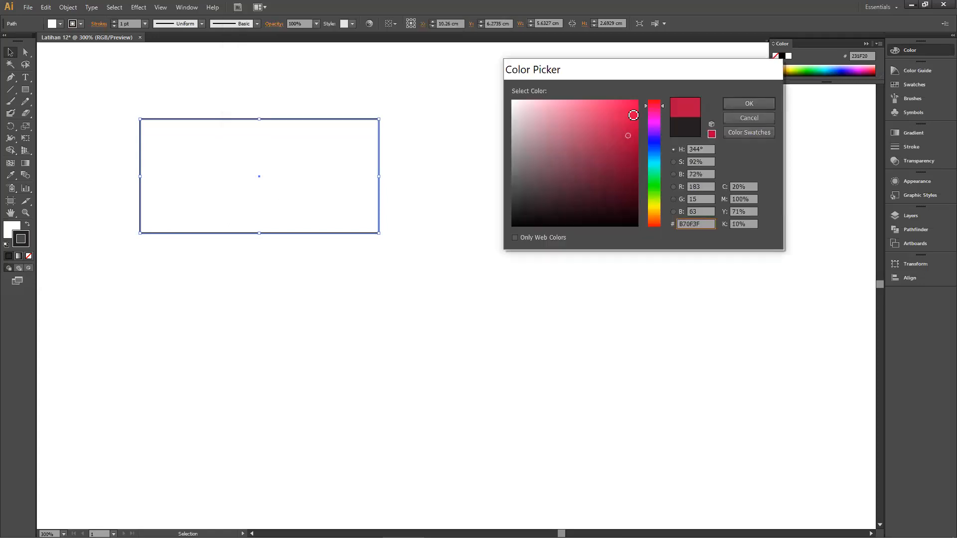
{"action": "left_click", "coordinate": [733, 104]}
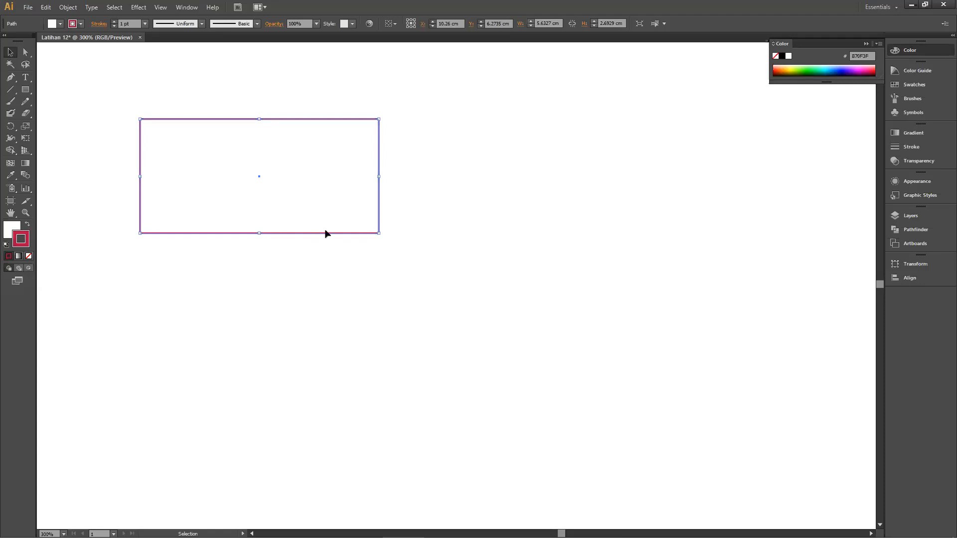
{"action": "left_click_drag", "start_coordinate": [327, 233], "coordinate": [329, 249]}
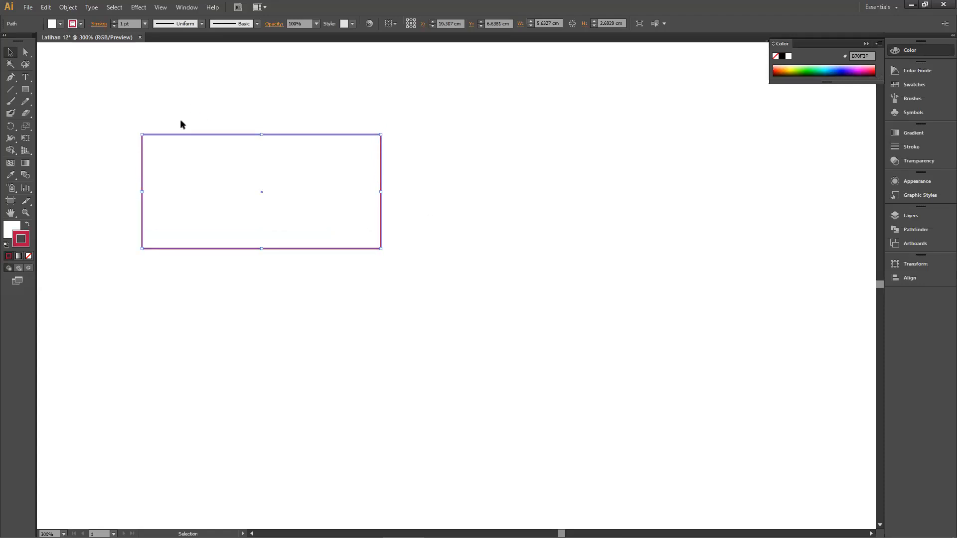
Raise the rectangle's stroke weight to 10 pt and reduce it to 3 pt.
{"action": "left_click", "coordinate": [114, 21], "text": "shift"}
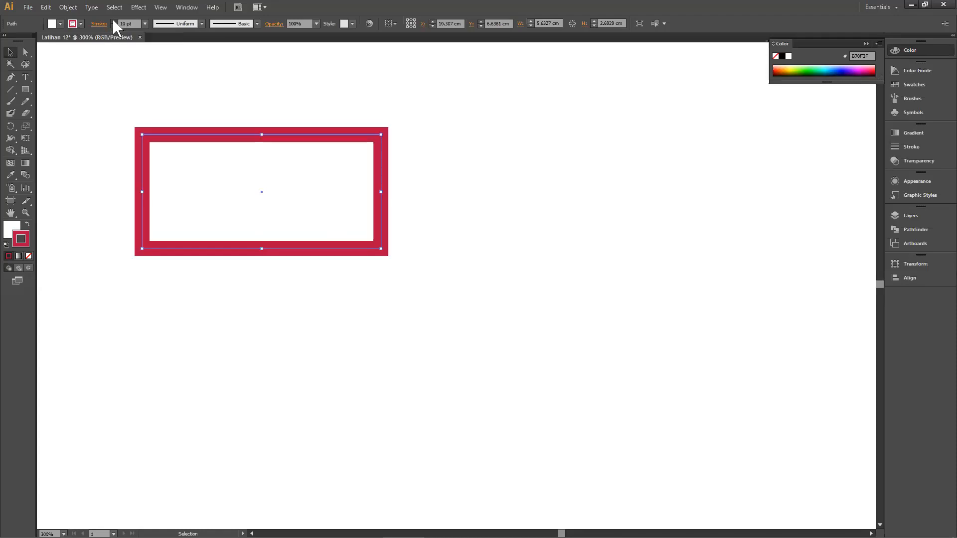
{"action": "left_click", "coordinate": [114, 26]}
{"action": "left_click", "coordinate": [114, 26]}
{"action": "left_click", "coordinate": [114, 26]}
{"action": "left_click", "coordinate": [114, 26]}
{"action": "left_click", "coordinate": [114, 25]}
{"action": "left_click", "coordinate": [113, 26]}
{"action": "left_click", "coordinate": [114, 26]}
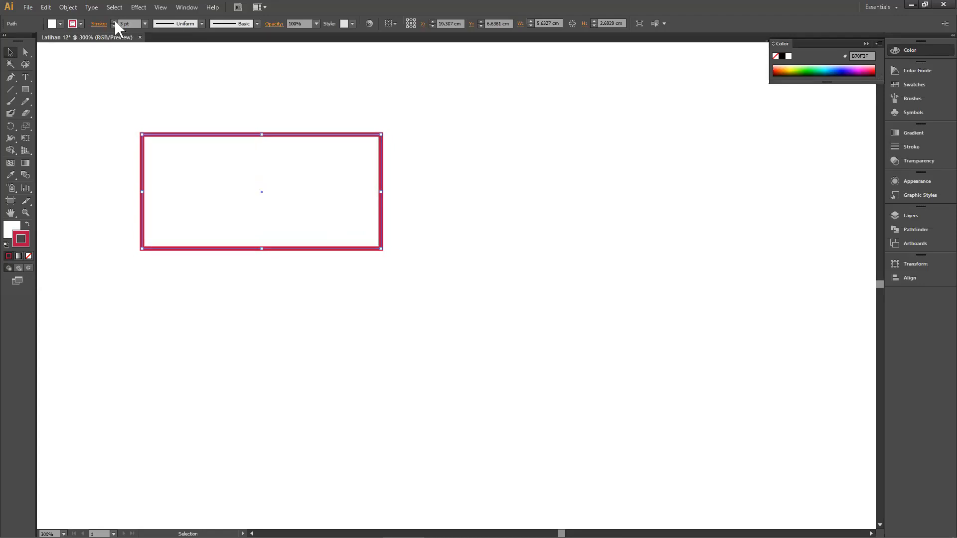
Try several variable width profiles on the rectangle's stroke, ending with the half-ellipse profile.
{"action": "left_click", "coordinate": [188, 26]}
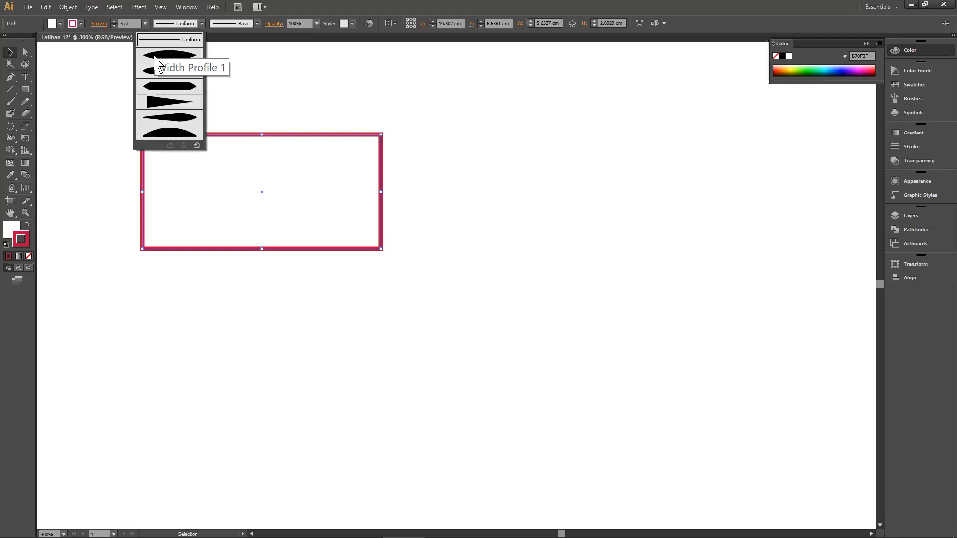
{"action": "left_click", "coordinate": [155, 58]}
{"action": "left_click", "coordinate": [185, 73]}
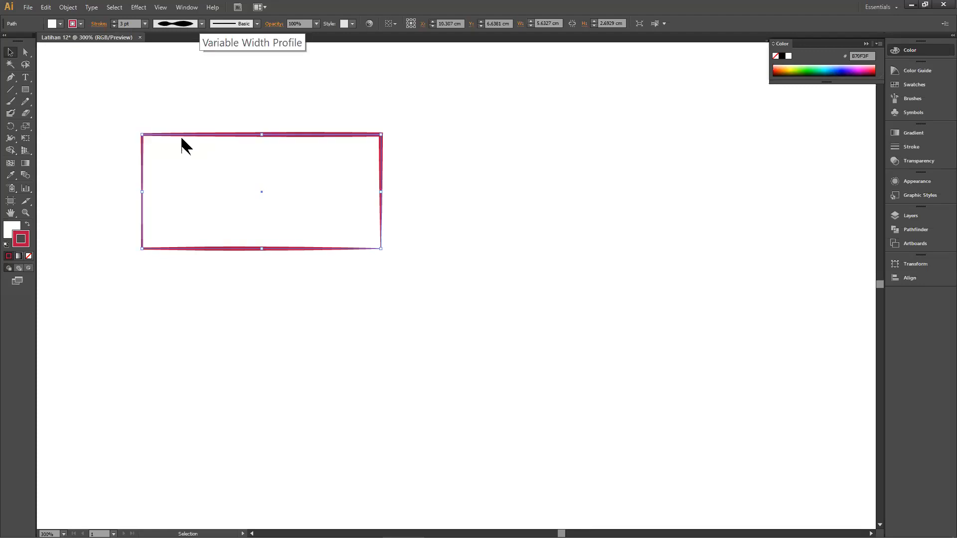
{"action": "key", "text": "Down"}
Browse the brush definitions and apply the orange ornamental line brush with curled ends to the rectangle's stroke.
{"action": "key", "text": "Tab"}
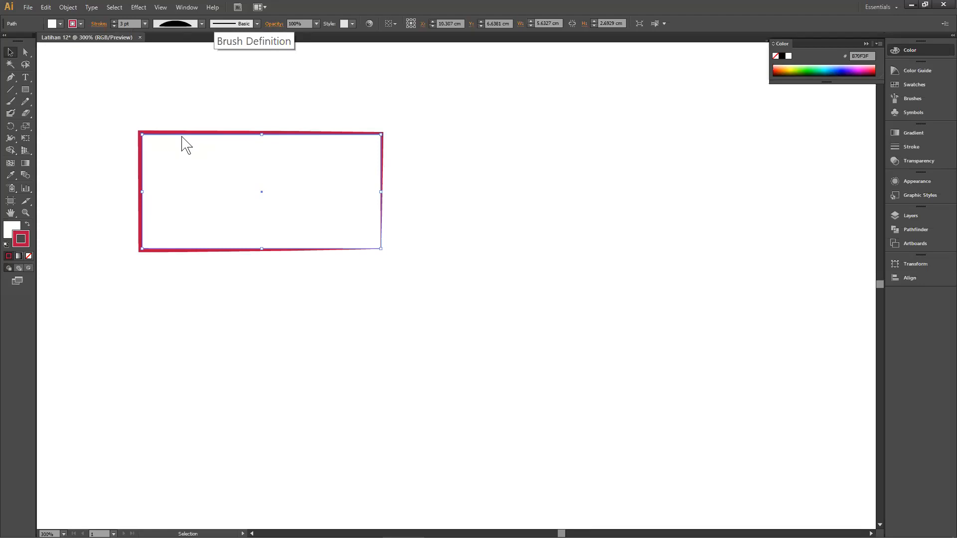
{"action": "key", "text": "Down"}
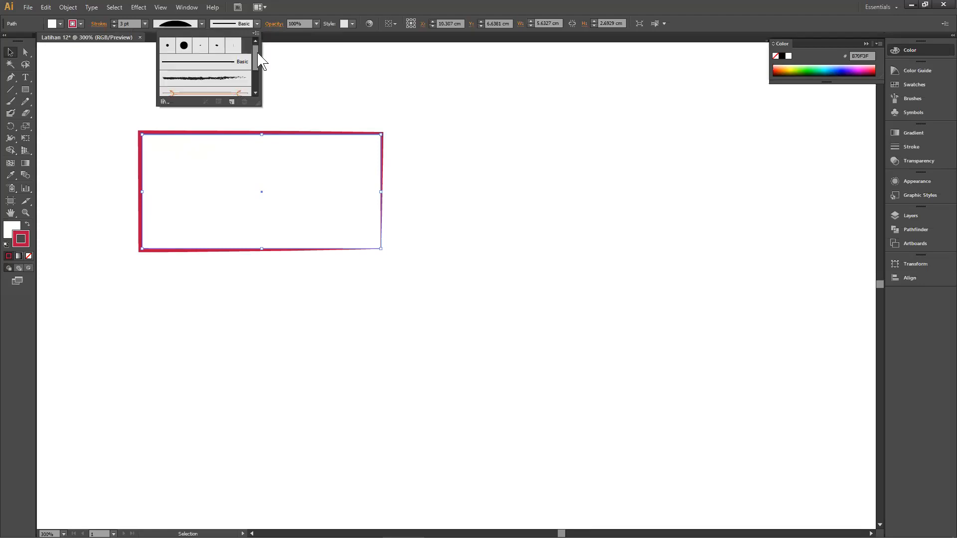
{"action": "scroll", "coordinate": [256, 81], "scroll_direction": "down", "scroll_amount": 3}
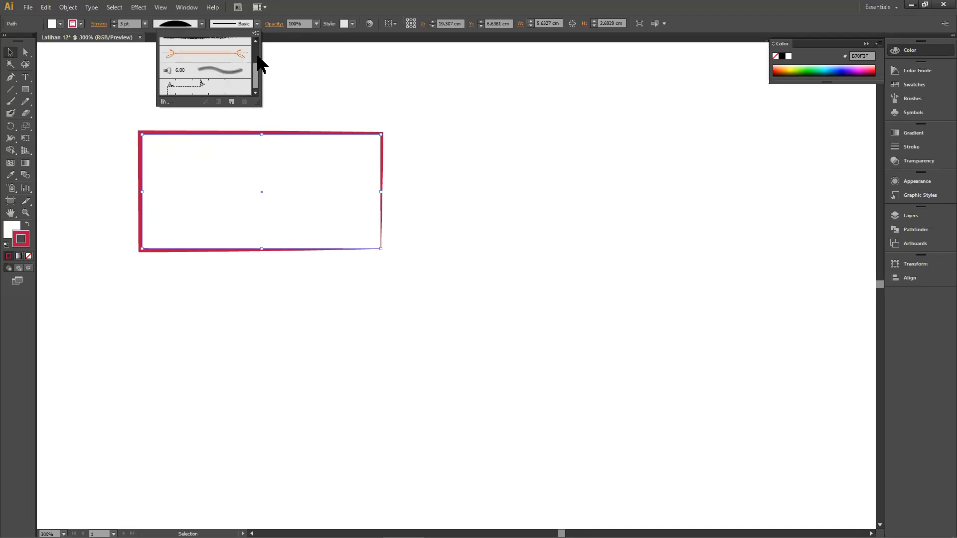
{"action": "scroll", "coordinate": [256, 64], "scroll_direction": "up", "scroll_amount": 3}
{"action": "left_click", "coordinate": [214, 89]}
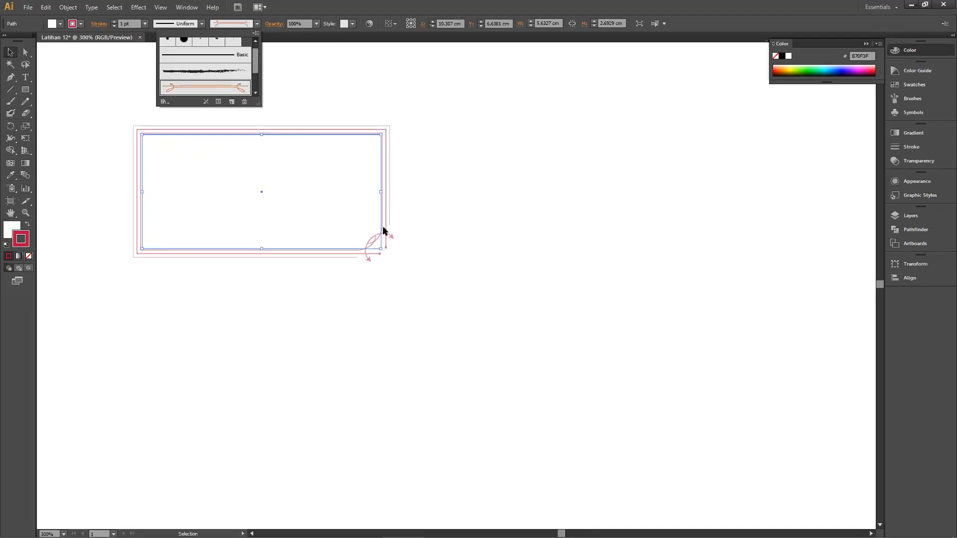
{"action": "key", "text": "ctrl+plus"}
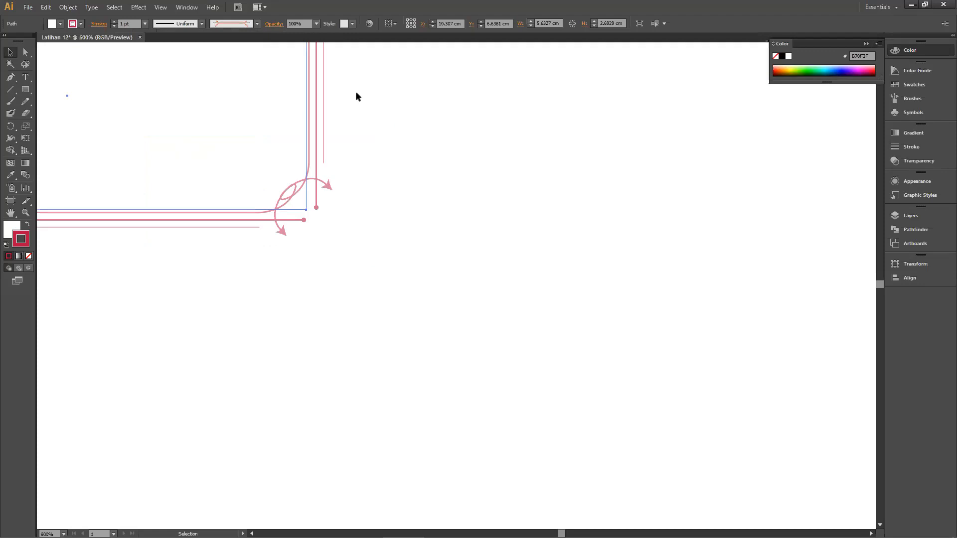
Try the charcoal brush on the rectangle's stroke, and set its brush definition back to Basic.
{"action": "key", "text": "space"}
{"action": "left_click_drag", "start_coordinate": [284, 153], "coordinate": [624, 346]}
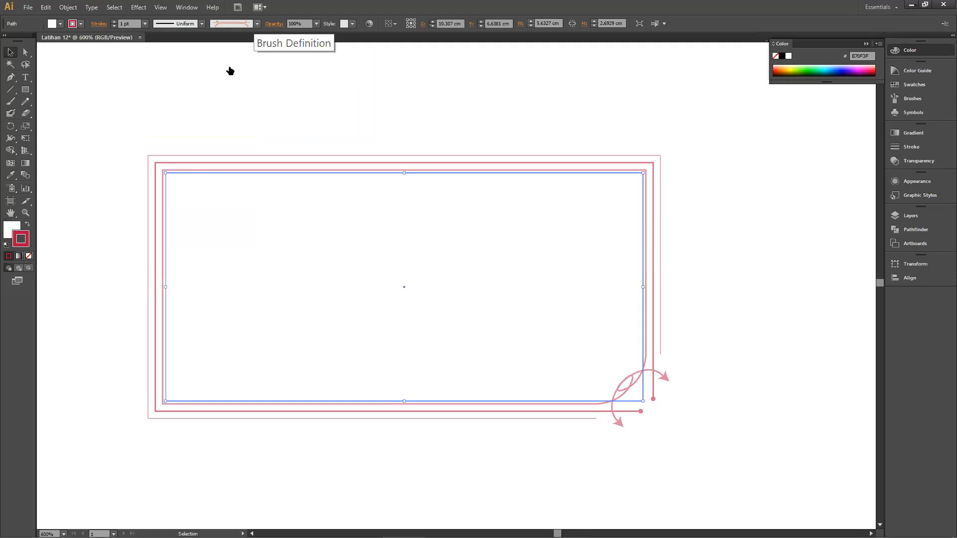
{"action": "left_click", "coordinate": [257, 23]}
{"action": "left_click", "coordinate": [230, 70]}
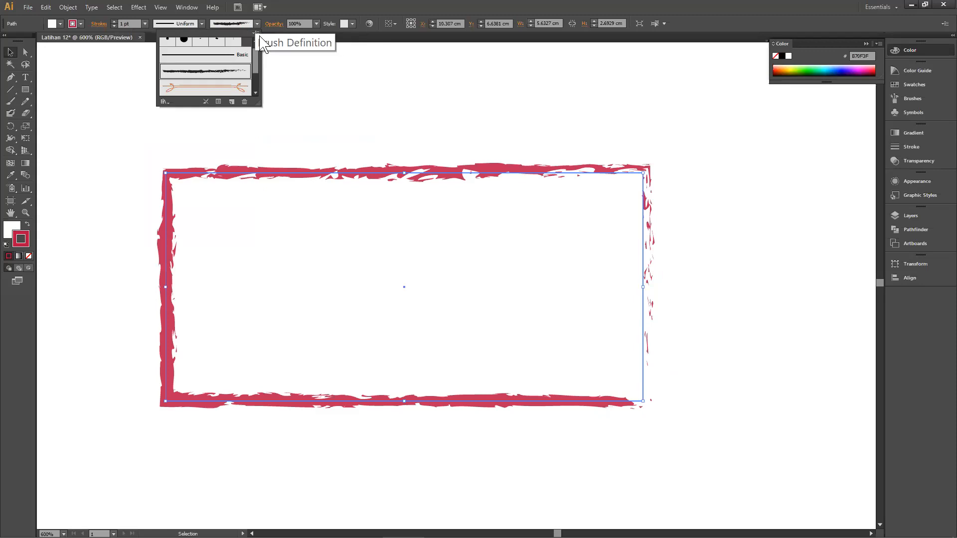
{"action": "scroll", "coordinate": [223, 64], "scroll_direction": "up", "scroll_amount": 1}
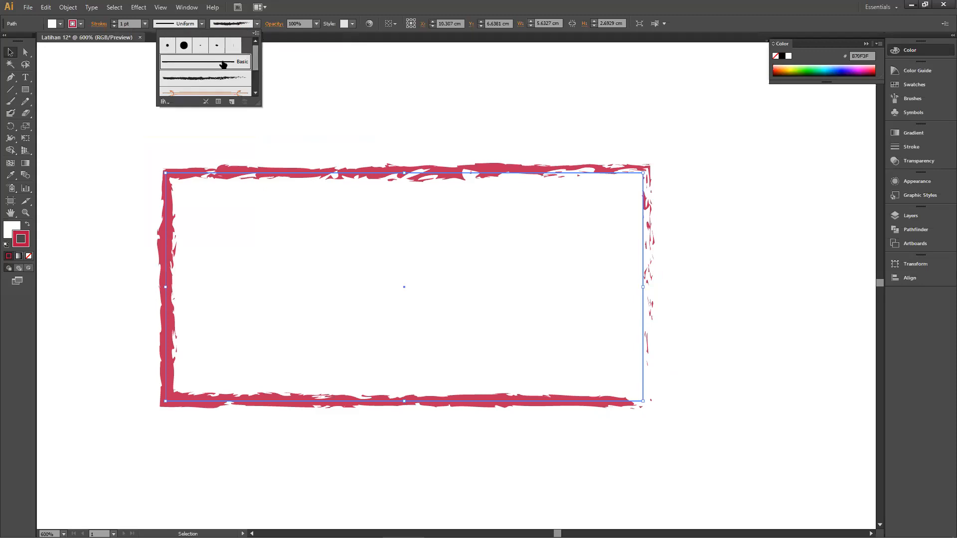
{"action": "left_click", "coordinate": [222, 64]}
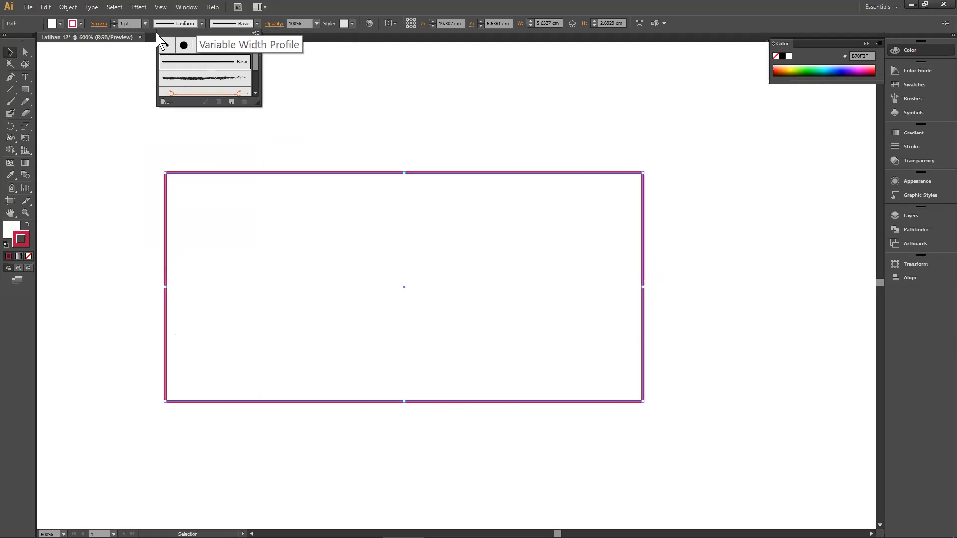
{"action": "left_click", "coordinate": [194, 24]}
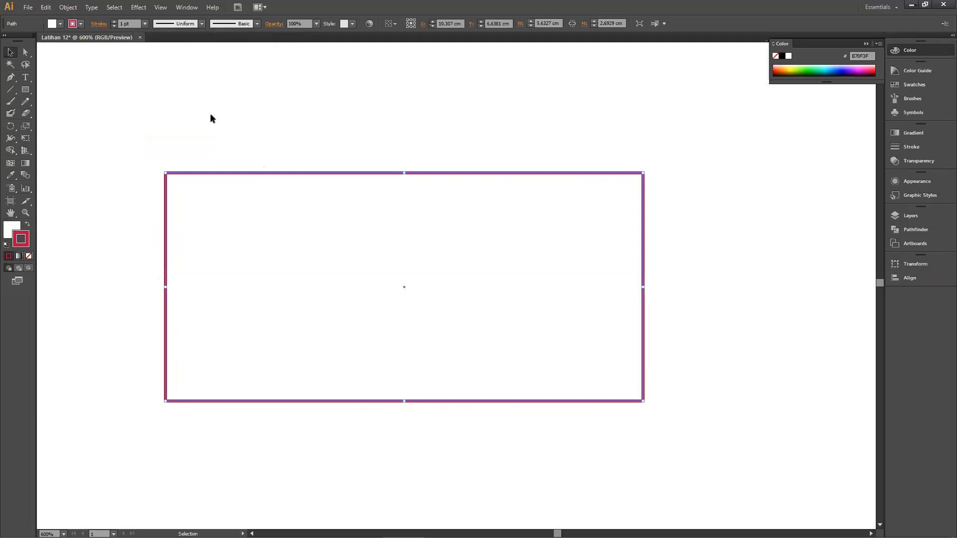
Set the rectangle's fill color to green 2ED88E, picked from the green hues in the Color Picker.
{"action": "left_click", "coordinate": [82, 24]}
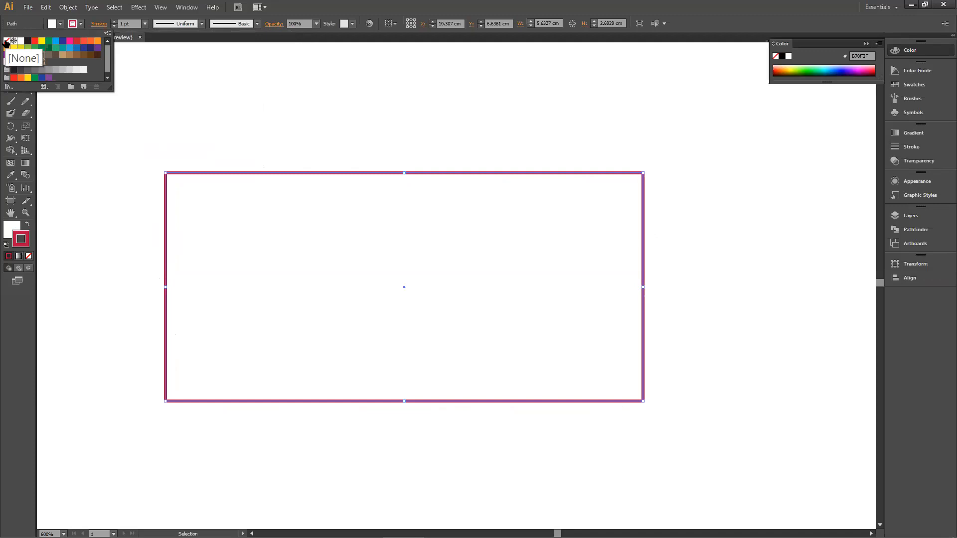
{"action": "left_click", "coordinate": [39, 236]}
{"action": "left_click", "coordinate": [17, 228]}
{"action": "double_click", "coordinate": [17, 228]}
{"action": "left_click", "coordinate": [571, 115]}
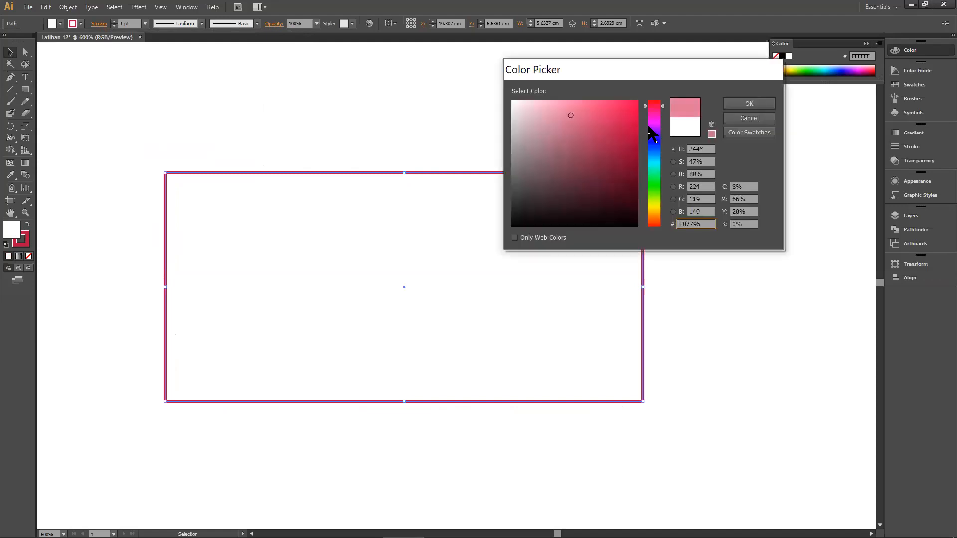
{"action": "left_click", "coordinate": [653, 173]}
{"action": "left_click", "coordinate": [611, 119]}
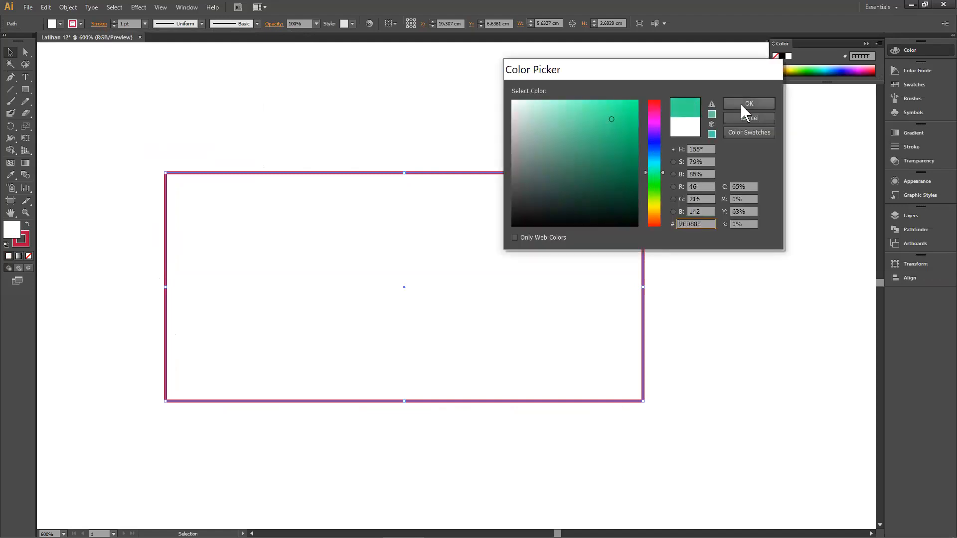
{"action": "key", "text": "Return"}
Move the green rectangle up and to the left, and narrow it to about 3.24 cm wide.
{"action": "left_click_drag", "start_coordinate": [382, 258], "coordinate": [337, 197]}
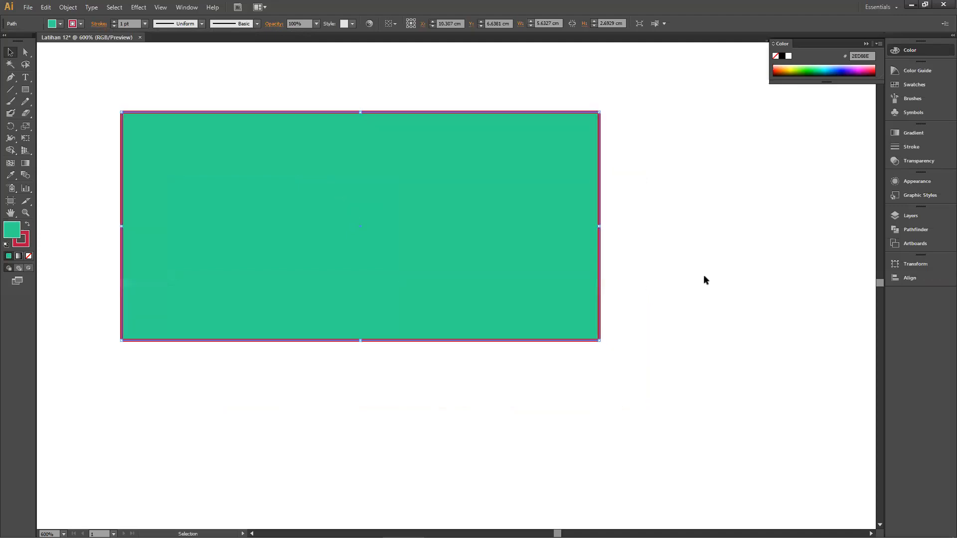
{"action": "left_click_drag", "start_coordinate": [588, 229], "coordinate": [383, 230]}
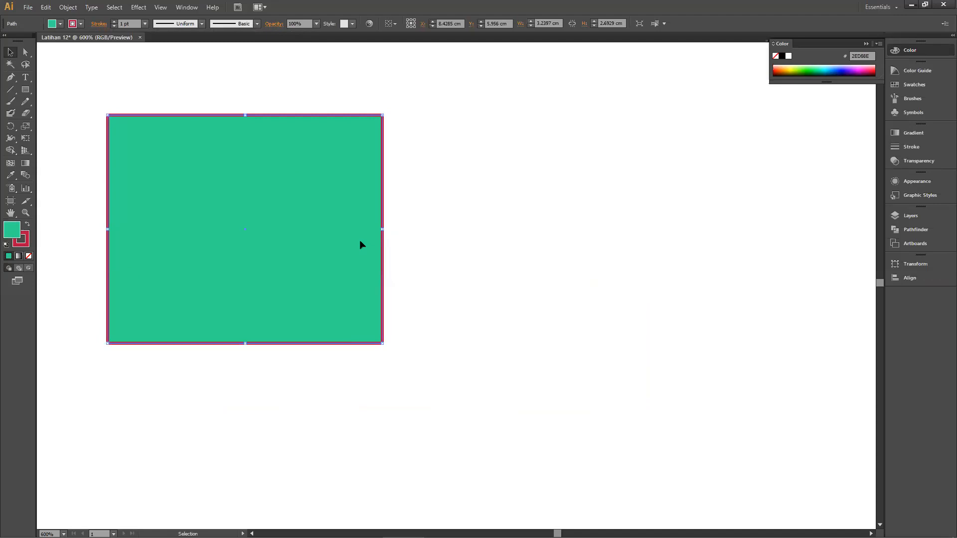
{"action": "left_click", "coordinate": [330, 174]}
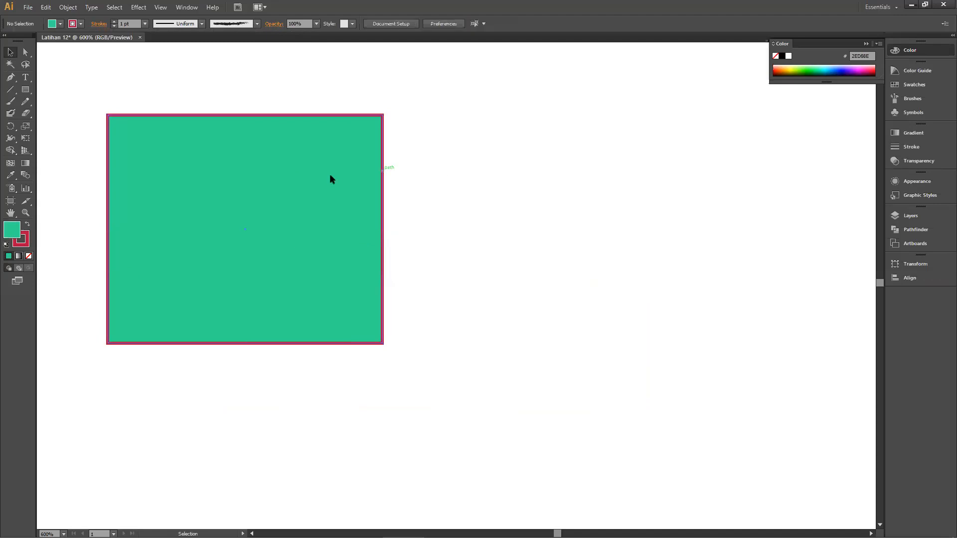
{"action": "left_click", "coordinate": [228, 154]}
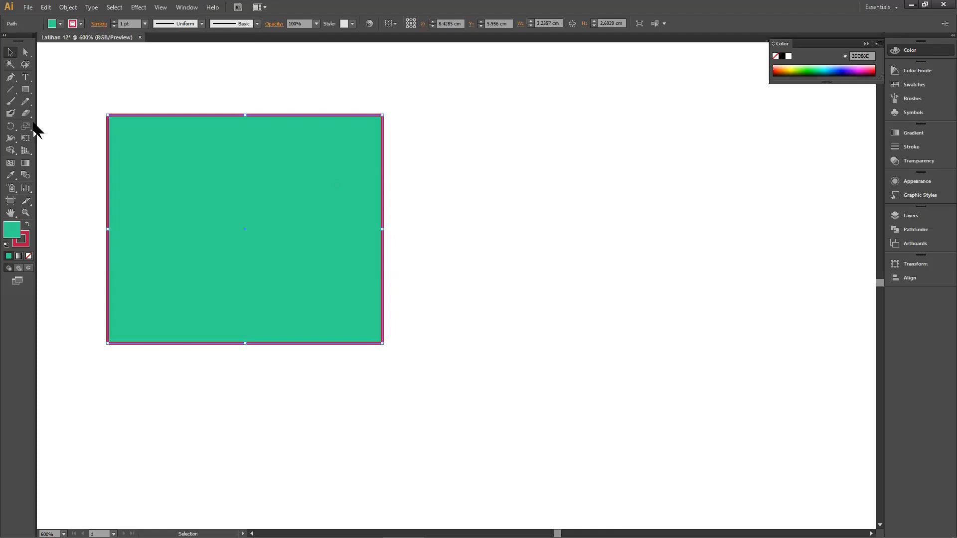
Draw a second green rectangle about 3.32 by 2.69 cm to the right of the first, and remove its stroke.
{"action": "left_click", "coordinate": [26, 90]}
{"action": "mouse_move", "coordinate": [412, 115]}
{"action": "left_mouse_down"}
{"action": "mouse_move", "coordinate": [623, 301]}
{"action": "mouse_move", "coordinate": [694, 344]}
{"action": "left_mouse_up"}
{"action": "key", "text": "x"}
{"action": "left_click", "coordinate": [28, 256]}
{"action": "left_click", "coordinate": [11, 52]}
{"action": "key", "text": "ctrl+shift+a"}
Move both rectangles with the Selection tool so they sit side by side higher on the artboard, and deselect them.
{"action": "left_click_drag", "start_coordinate": [547, 147], "coordinate": [597, 219]}
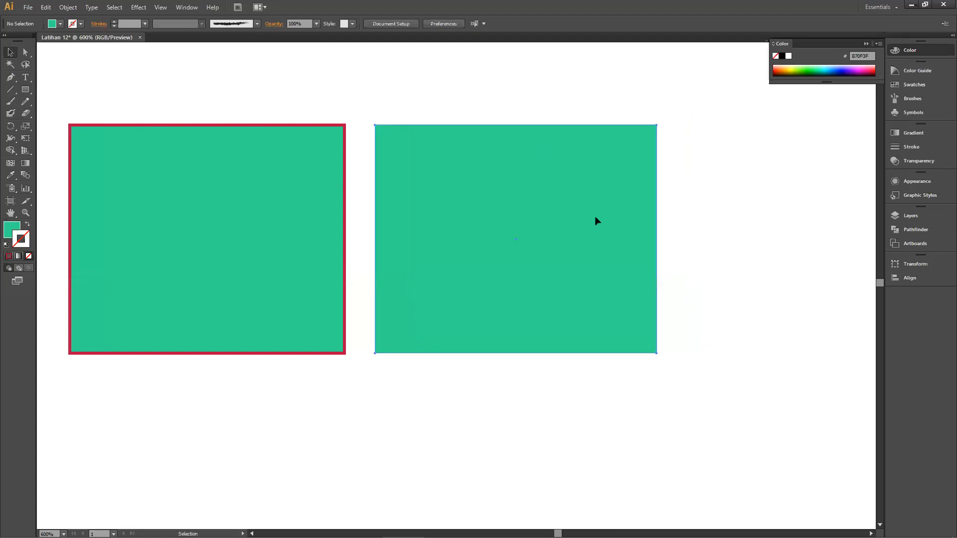
{"action": "left_click", "coordinate": [532, 218]}
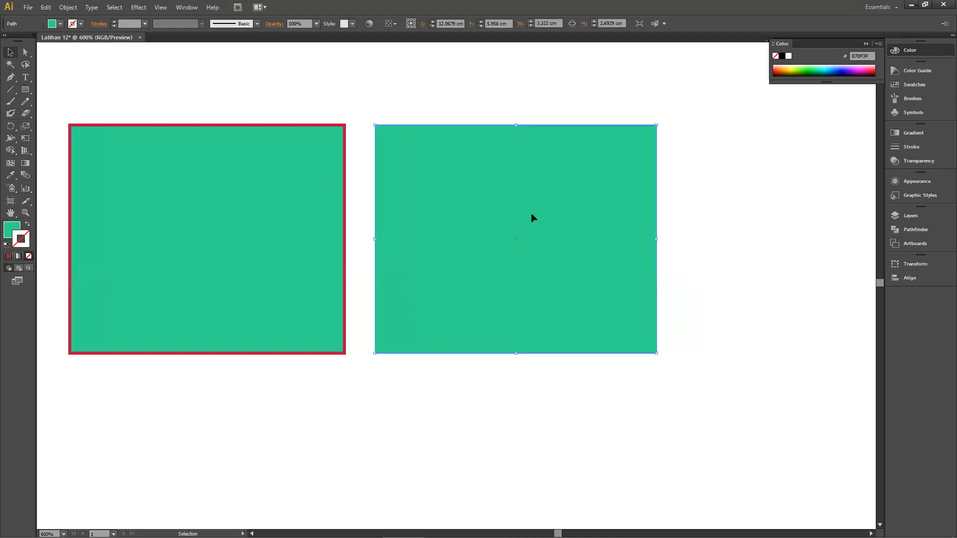
{"action": "left_click_drag", "start_coordinate": [487, 214], "coordinate": [456, 216]}
{"action": "left_click_drag", "start_coordinate": [291, 217], "coordinate": [192, 240]}
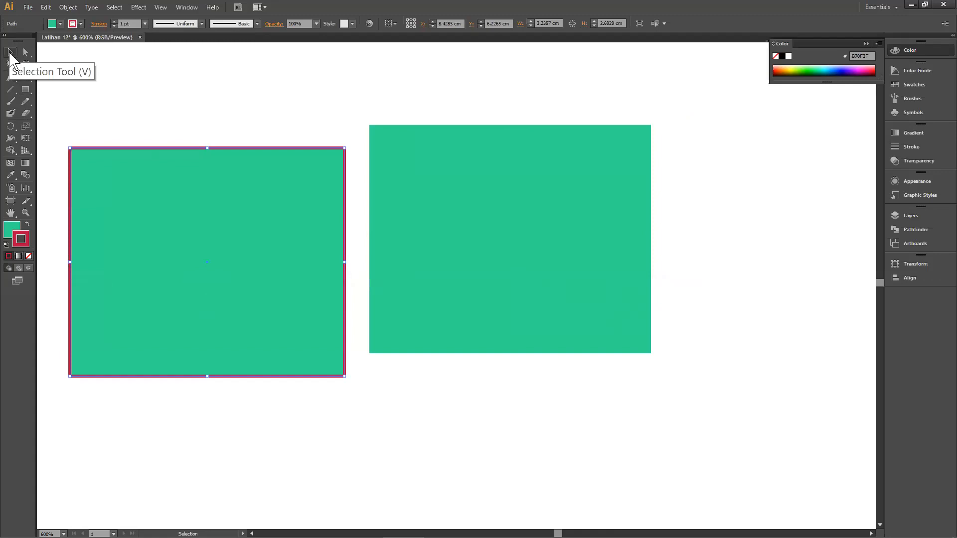
{"action": "left_click_drag", "start_coordinate": [220, 215], "coordinate": [212, 163]}
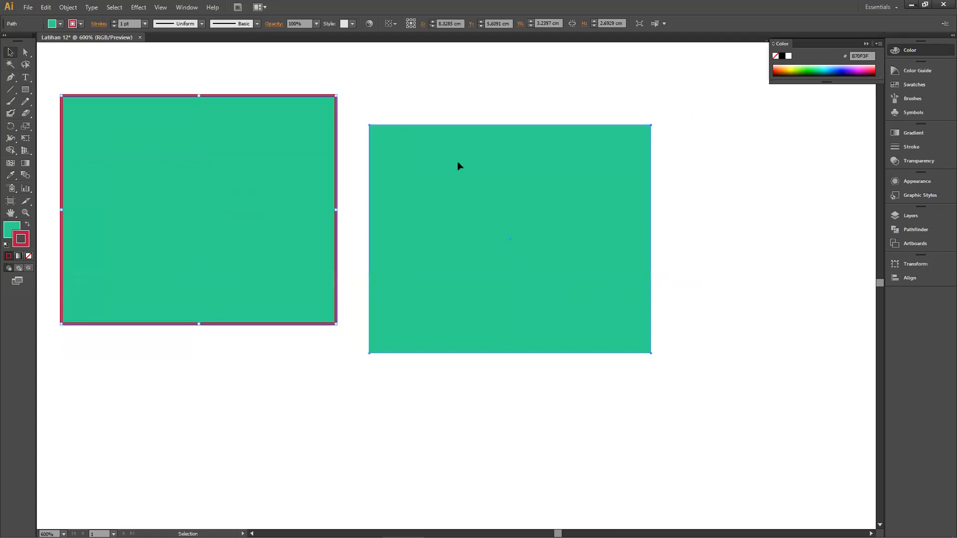
{"action": "left_click_drag", "start_coordinate": [458, 163], "coordinate": [458, 138]}
{"action": "left_click", "coordinate": [351, 271]}
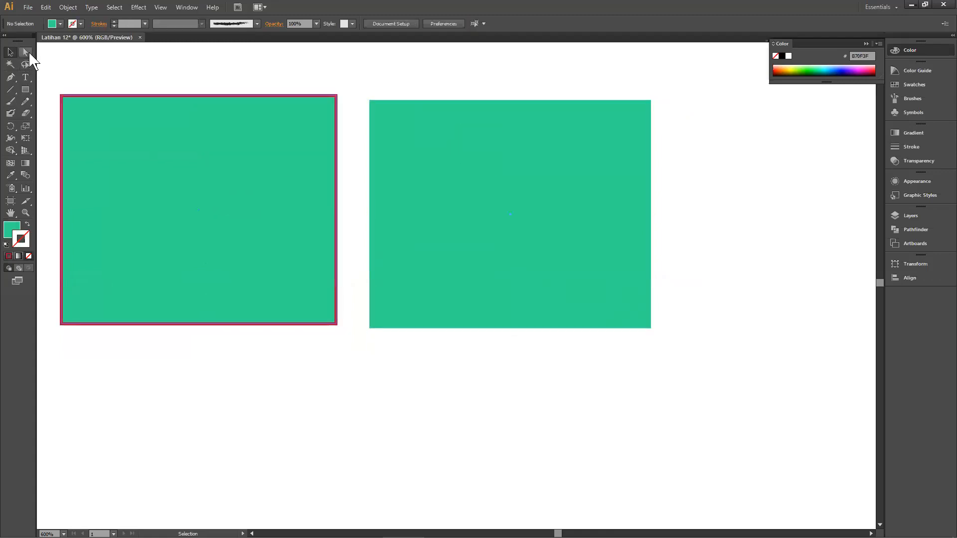
Move the strokeless rectangle with the Direct Selection tool, placing its upper edge level with the outlined rectangle's.
{"action": "left_click", "coordinate": [26, 53]}
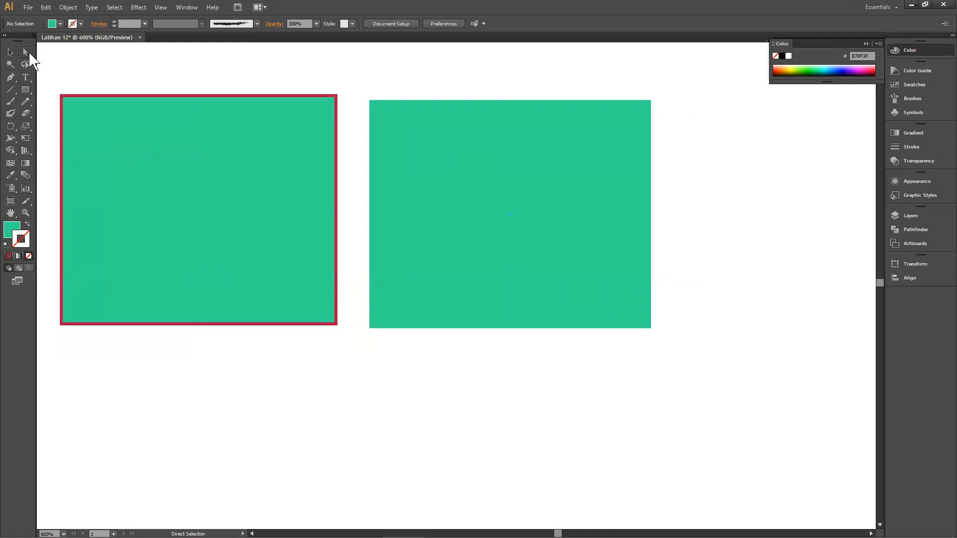
{"action": "left_click_drag", "start_coordinate": [495, 175], "coordinate": [750, 171]}
{"action": "left_click_drag", "start_coordinate": [669, 195], "coordinate": [400, 188]}
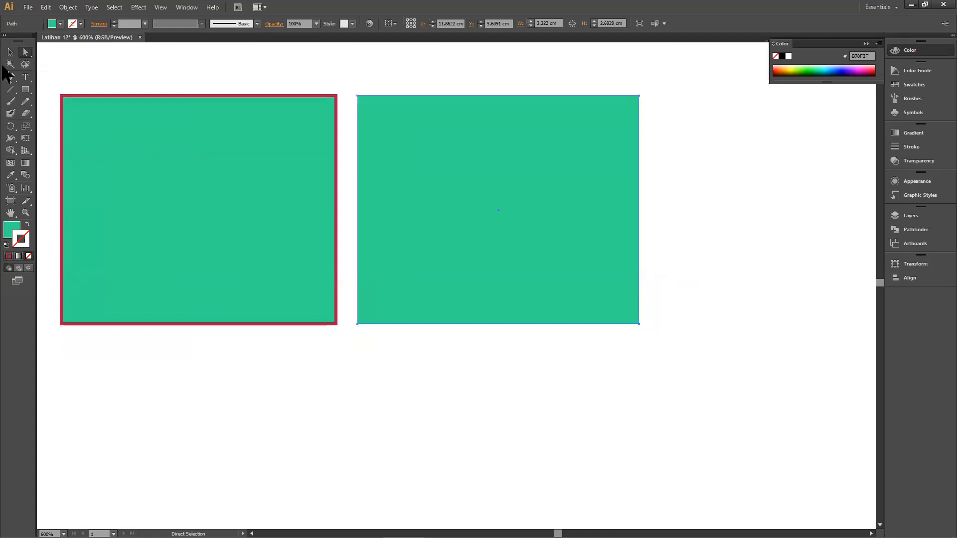
{"action": "left_click", "coordinate": [9, 53]}
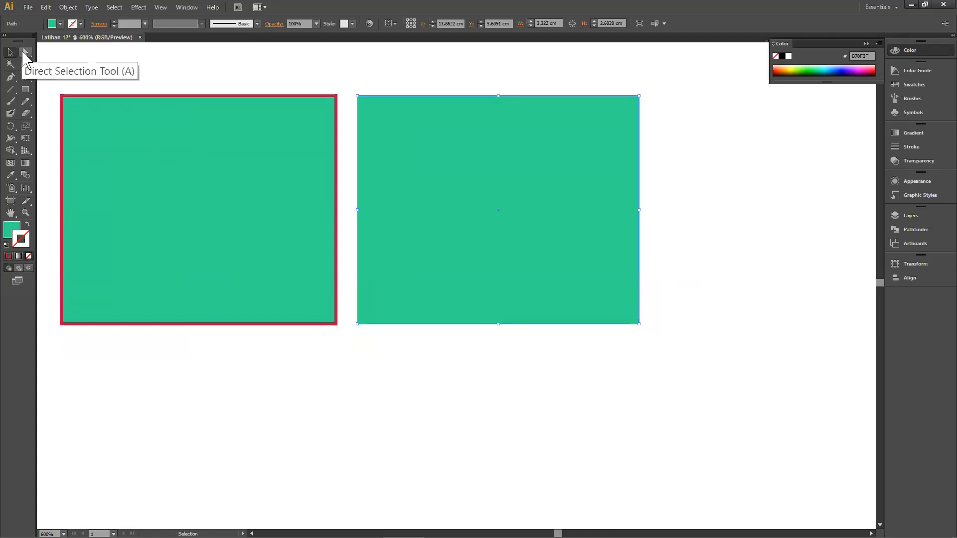
Reshape the strokeless rectangle into an irregular quadrilateral by moving its upper-left, upper-right and lower-right corner anchor points individually.
{"action": "left_click", "coordinate": [24, 53]}
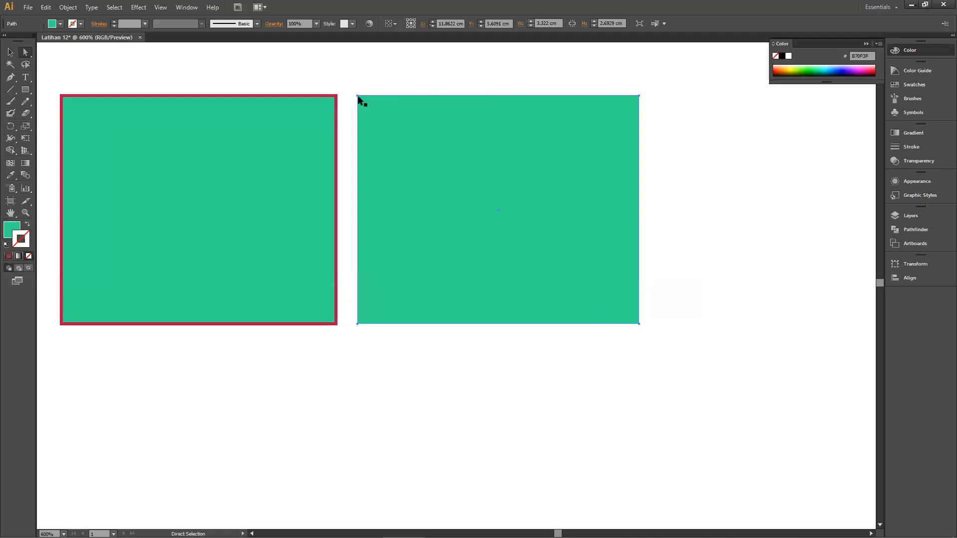
{"action": "left_click_drag", "start_coordinate": [359, 97], "coordinate": [426, 94]}
{"action": "left_click_drag", "start_coordinate": [559, 91], "coordinate": [345, 69]}
{"action": "left_click_drag", "start_coordinate": [475, 88], "coordinate": [353, 63]}
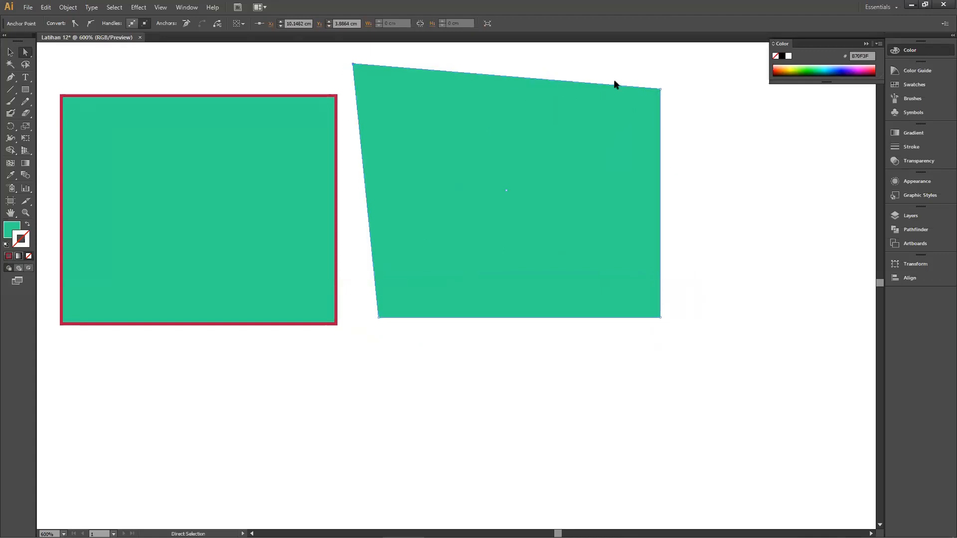
{"action": "left_click_drag", "start_coordinate": [660, 90], "coordinate": [523, 125]}
{"action": "left_click_drag", "start_coordinate": [659, 317], "coordinate": [548, 229]}
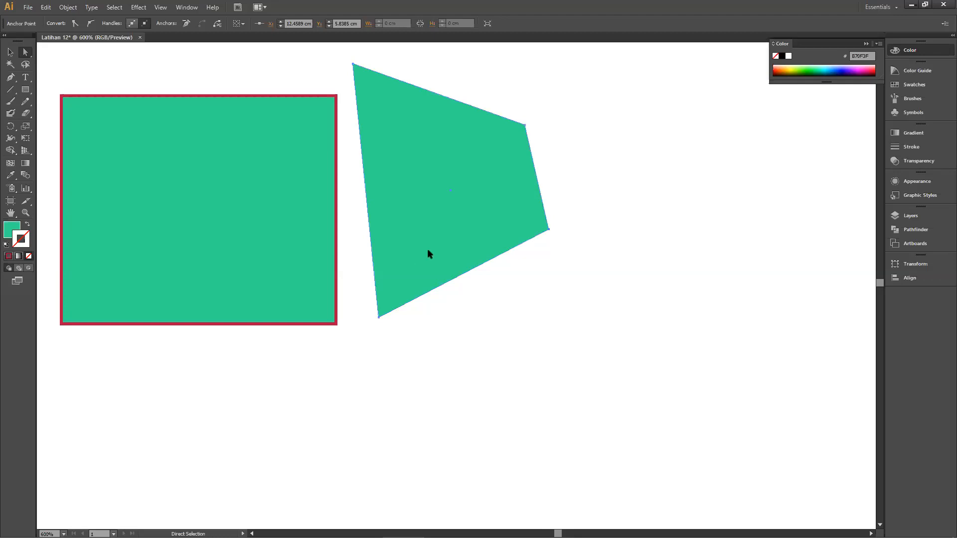
{"action": "left_click_drag", "start_coordinate": [548, 229], "coordinate": [616, 260]}
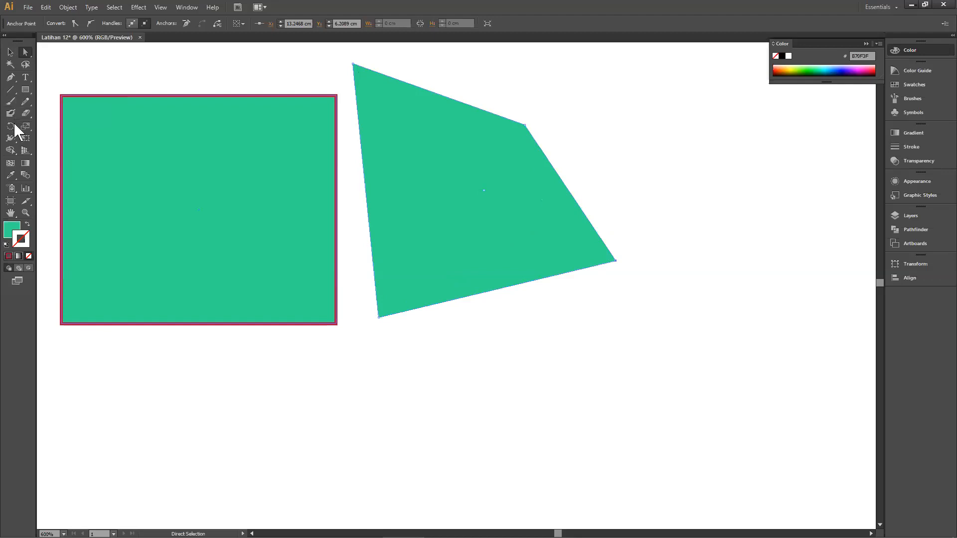
Add an anchor point with the Pen tool at about the middle of the quadrilateral's lower edge.
{"action": "left_click", "coordinate": [11, 77]}
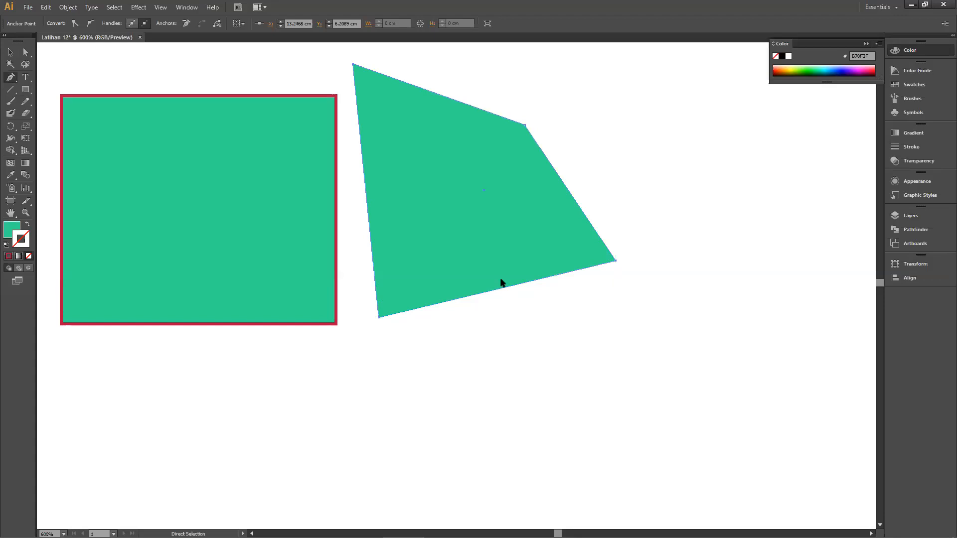
{"action": "key", "text": "ctrl+equal"}
{"action": "key", "text": "ctrl+equal"}
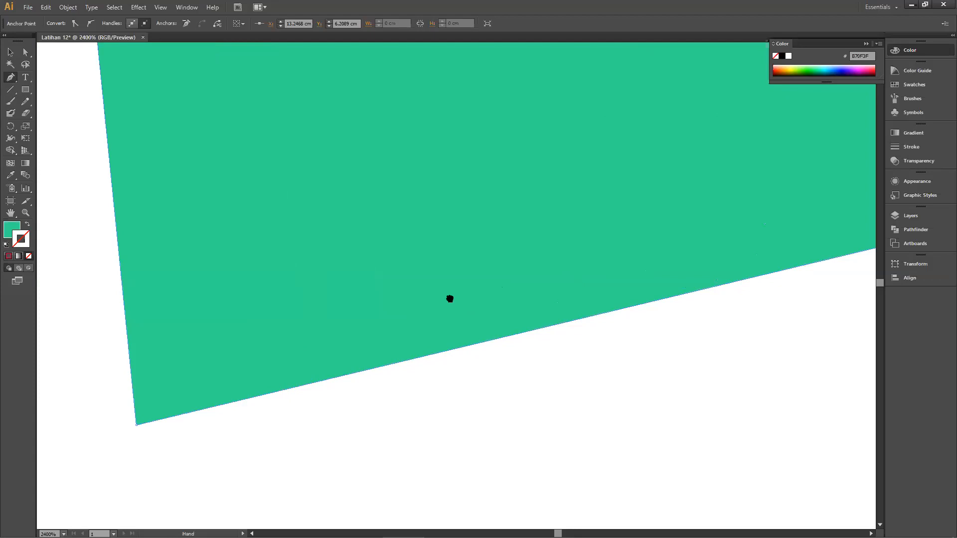
{"action": "scroll", "coordinate": [451, 299], "scroll_direction": "right", "scroll_amount": 2}
{"action": "key", "text": "ctrl+minus"}
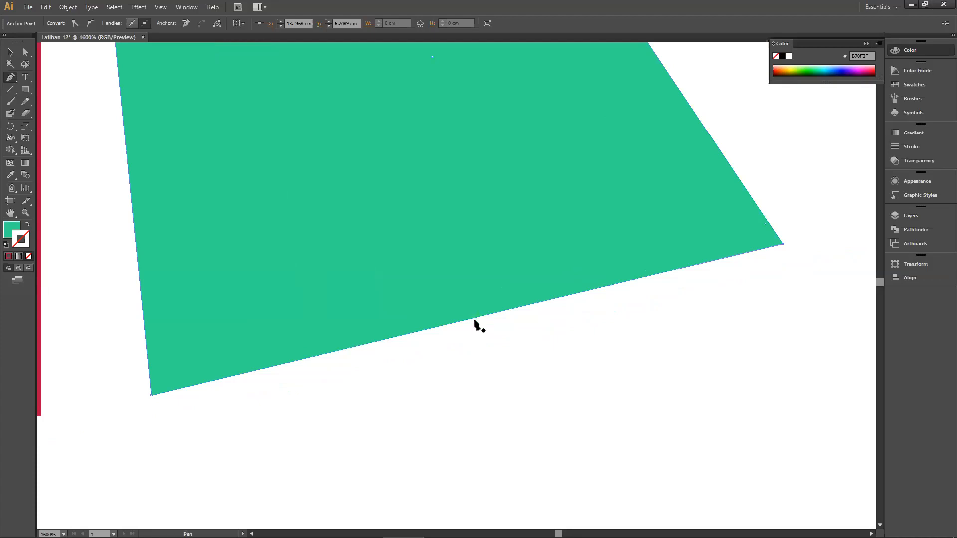
{"action": "left_click", "coordinate": [473, 319]}
Move the added anchor point down and to the right, level with the shape's lower-left corner, to form a pentagon.
{"action": "left_click", "coordinate": [23, 53]}
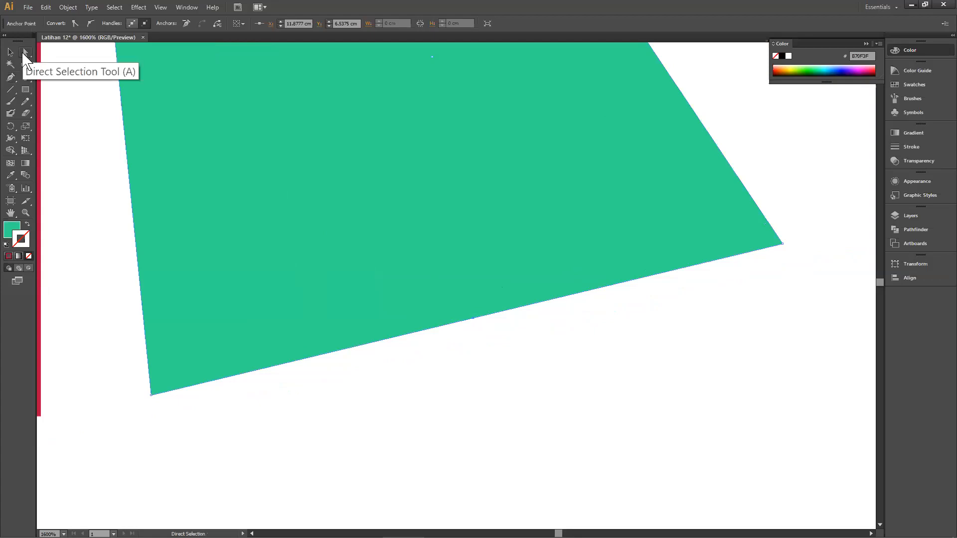
{"action": "left_click_drag", "start_coordinate": [473, 316], "coordinate": [653, 456]}
{"action": "left_click_drag", "start_coordinate": [338, 204], "coordinate": [511, 395]}
{"action": "left_click", "coordinate": [542, 174]}
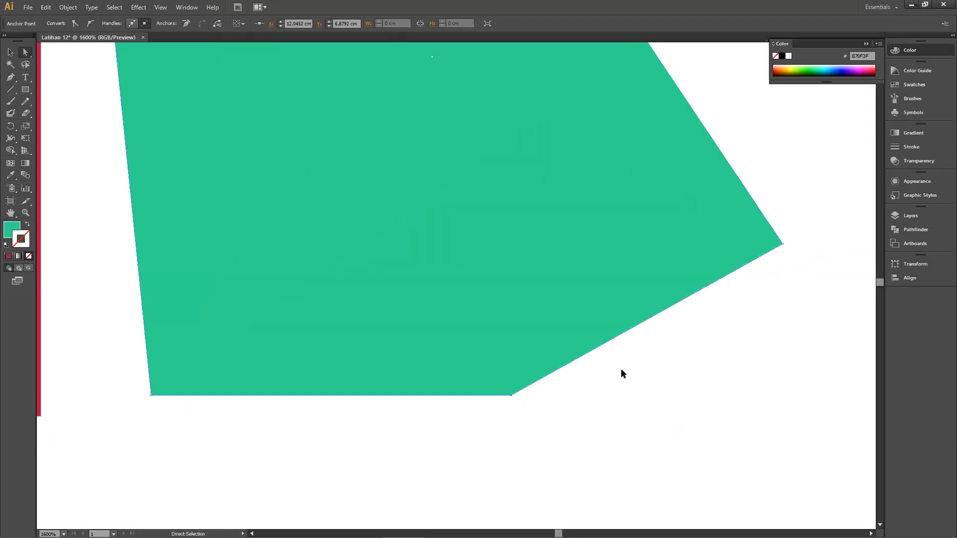
Move the pentagon's lowest right anchor point about 0.14 cm right and 0.19 cm down.
{"action": "key", "text": "ctrl+minus"}
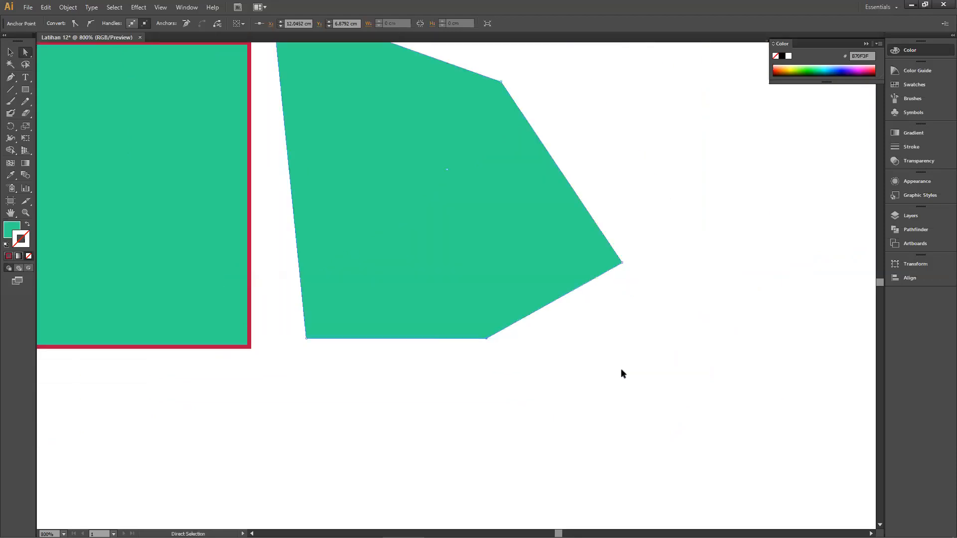
{"action": "scroll", "coordinate": [621, 372], "scroll_direction": "up", "scroll_amount": 3}
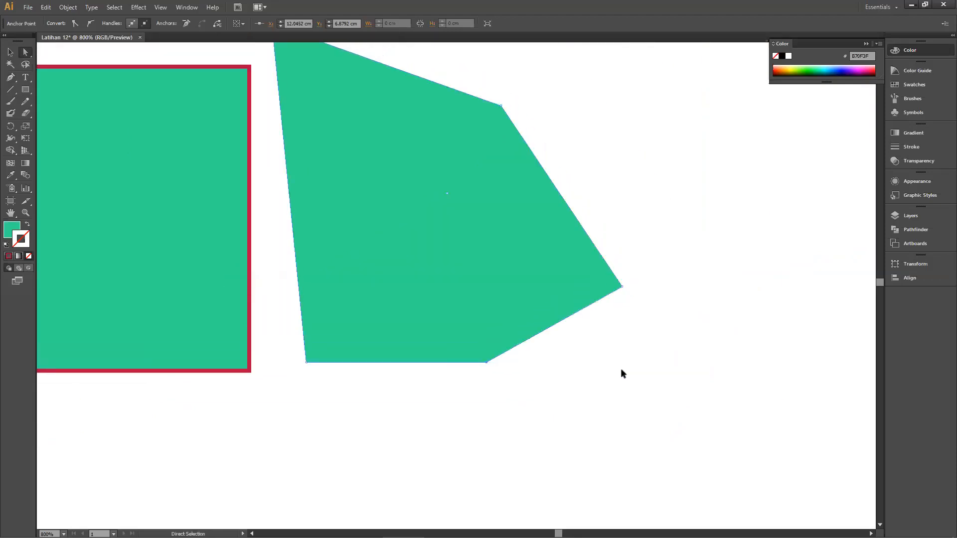
{"action": "scroll", "coordinate": [621, 374], "scroll_direction": "up", "scroll_amount": 2}
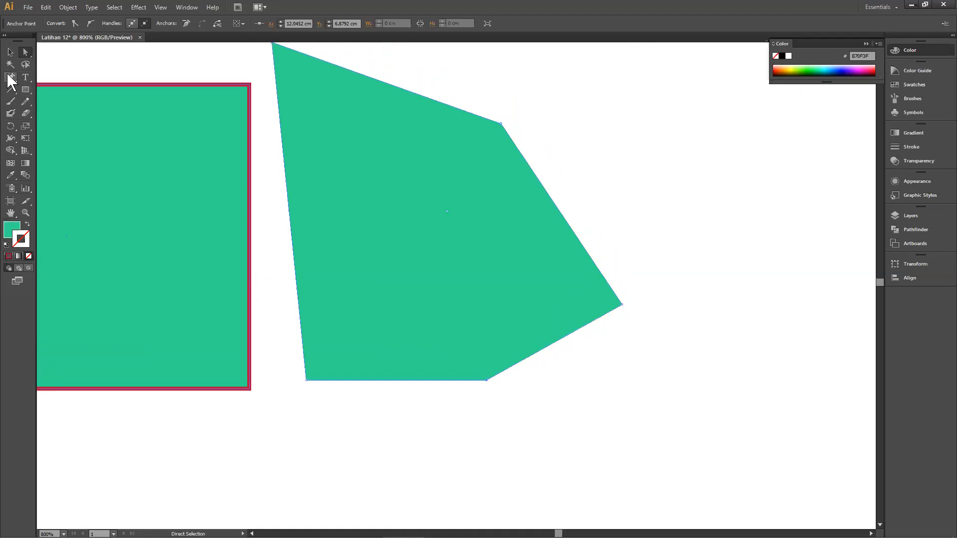
{"action": "scroll", "coordinate": [553, 229], "scroll_direction": "up", "scroll_amount": 1}
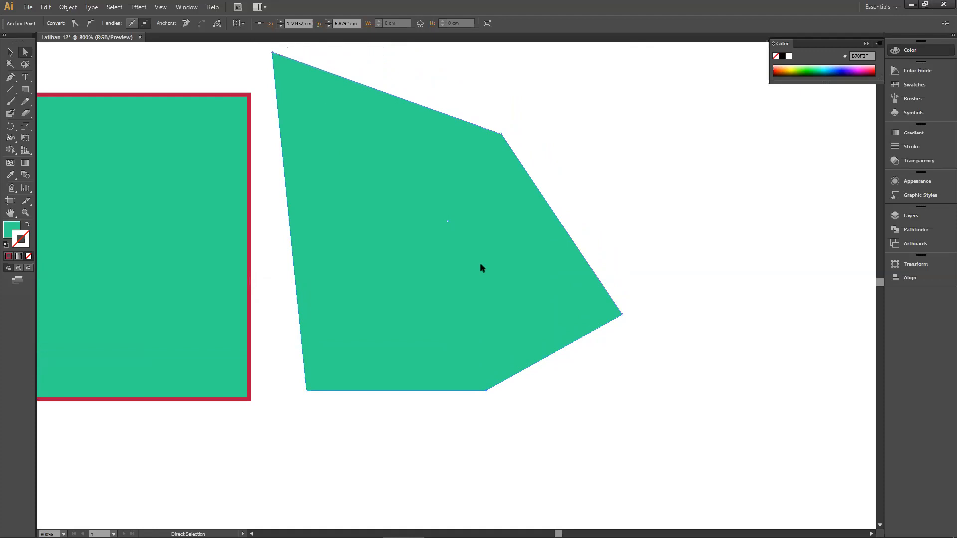
{"action": "left_click_drag", "start_coordinate": [487, 390], "coordinate": [502, 412]}
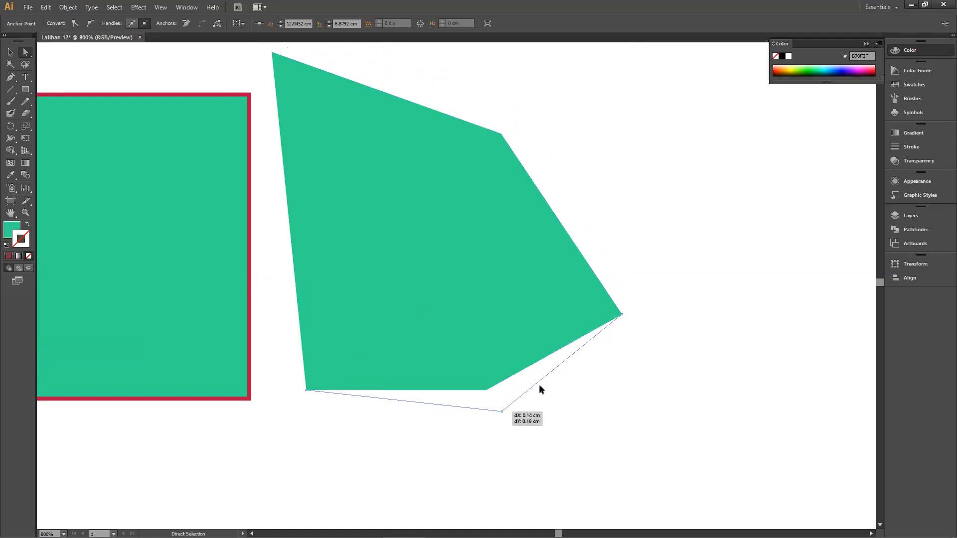
Convert the shape's lowest anchor point to a smooth point with the Convert Anchor Point tool, curving both adjoining edges.
{"action": "left_click", "coordinate": [10, 78]}
{"action": "left_click", "coordinate": [10, 78]}
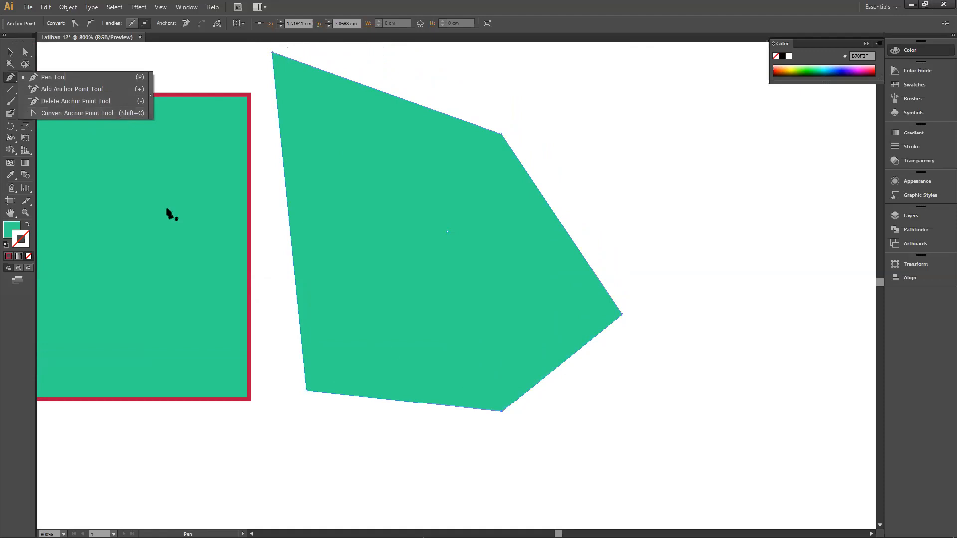
{"action": "left_click", "coordinate": [60, 114]}
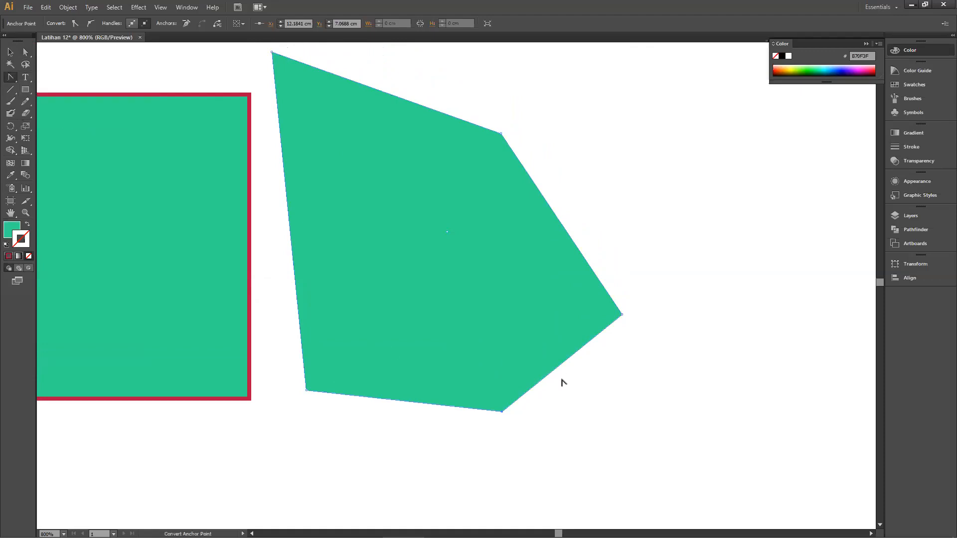
{"action": "left_click_drag", "start_coordinate": [501, 412], "coordinate": [388, 440]}
{"action": "left_click", "coordinate": [501, 411]}
{"action": "left_click_drag", "start_coordinate": [500, 411], "coordinate": [381, 440]}
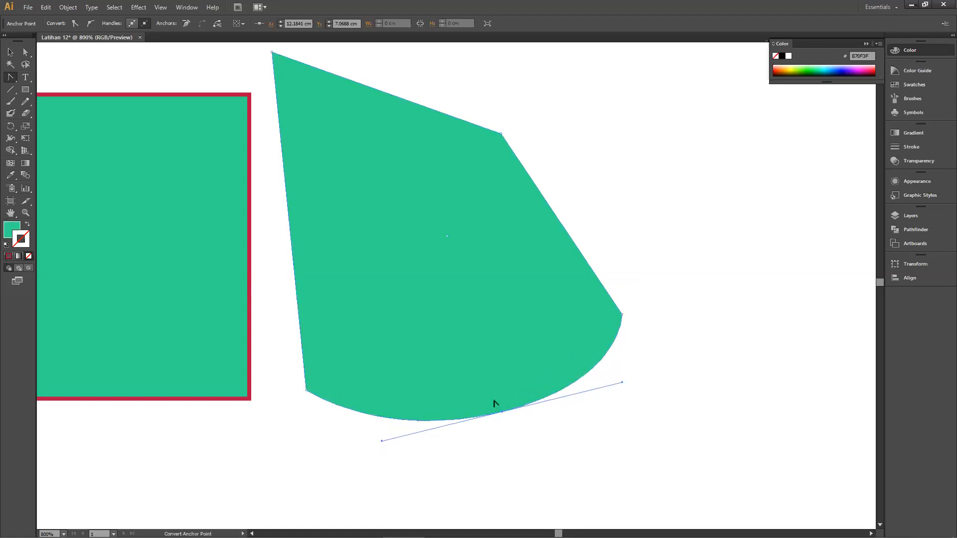
{"action": "left_click", "coordinate": [551, 315]}
{"action": "left_click", "coordinate": [568, 291]}
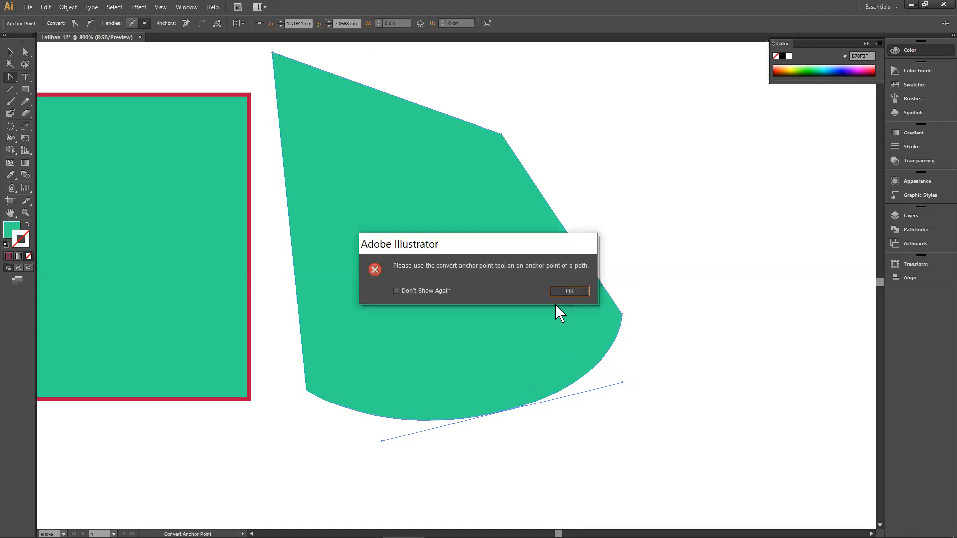
Move the smooth anchor point up into the shape and rotate its direction handles to bend the lower edge into an S-curve.
{"action": "left_click", "coordinate": [23, 53]}
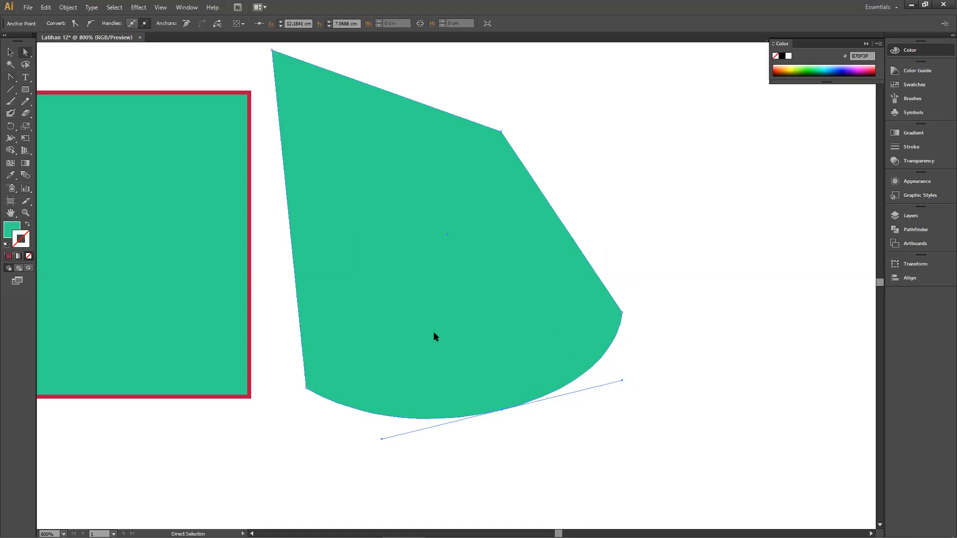
{"action": "left_click_drag", "start_coordinate": [622, 381], "coordinate": [558, 452]}
{"action": "left_click_drag", "start_coordinate": [503, 412], "coordinate": [466, 349]}
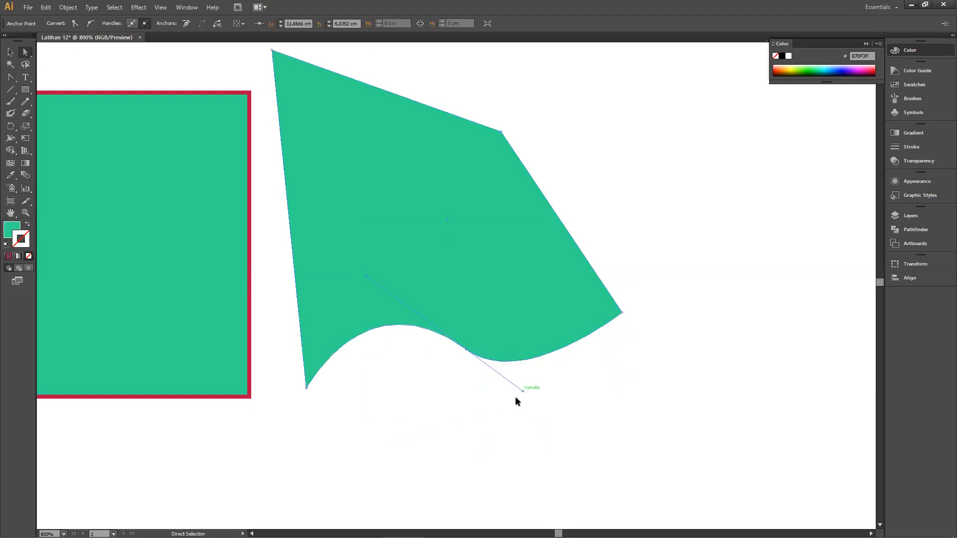
{"action": "left_click_drag", "start_coordinate": [522, 388], "coordinate": [497, 215]}
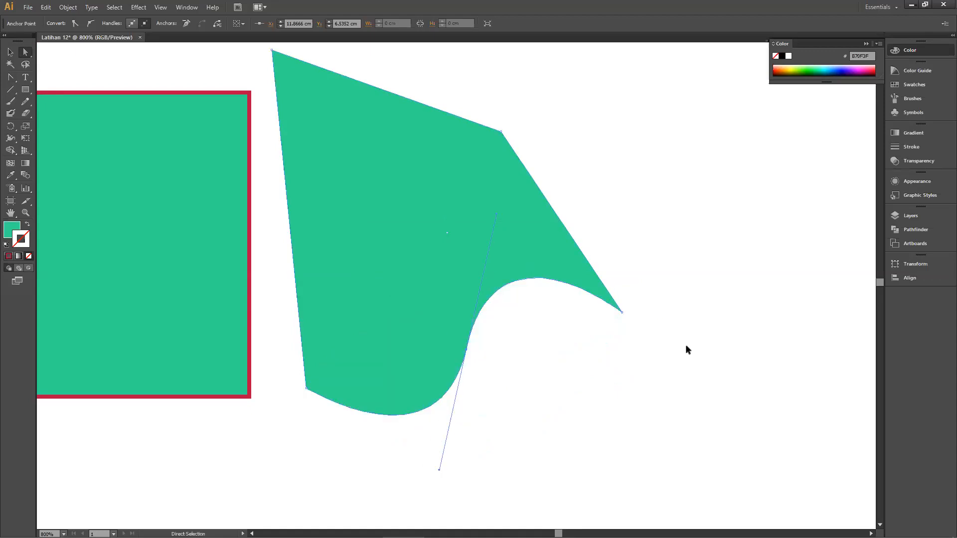
{"action": "left_click", "coordinate": [10, 52]}
{"action": "left_click", "coordinate": [702, 124]}
{"action": "left_click_drag", "start_coordinate": [232, 290], "coordinate": [447, 284]}
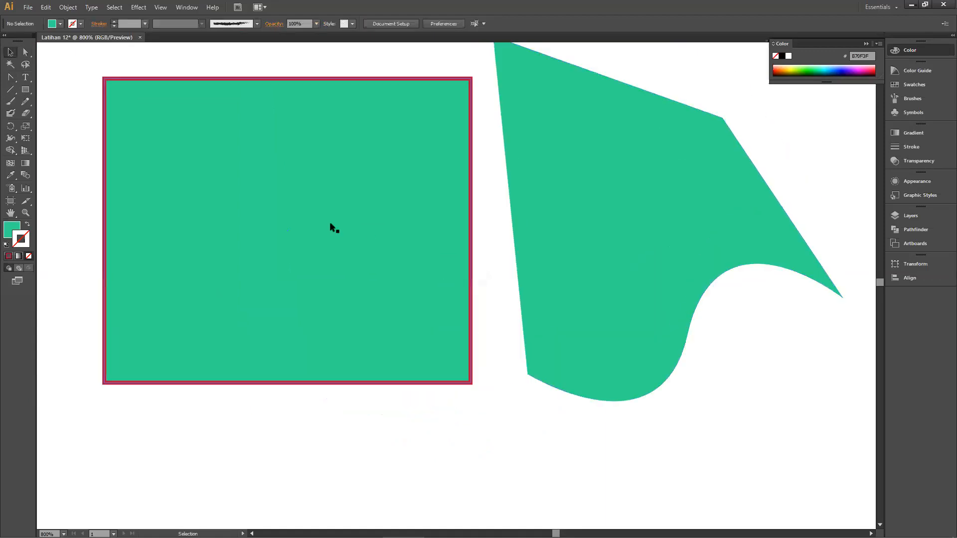
{"action": "left_click", "coordinate": [351, 213]}
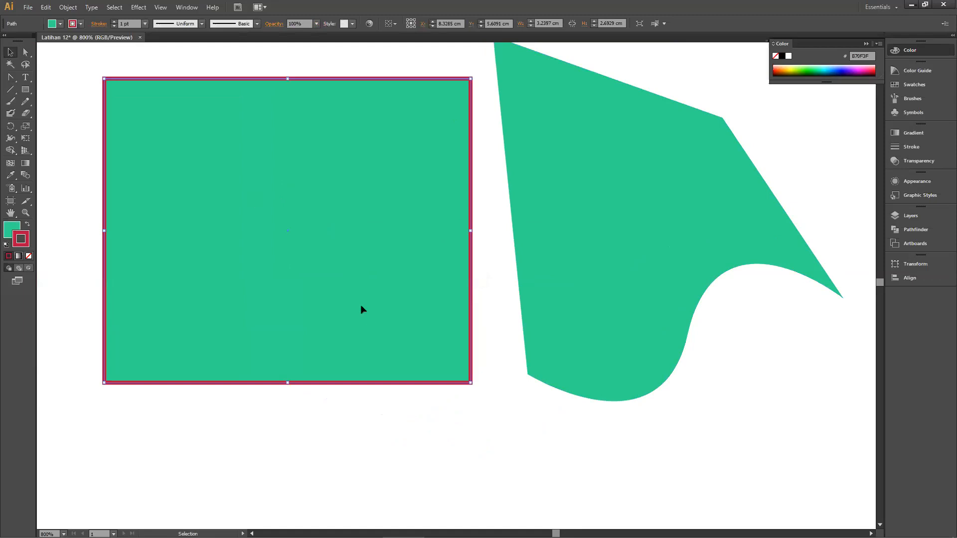
{"action": "scroll", "coordinate": [389, 313], "scroll_direction": "right", "scroll_amount": 3}
{"action": "scroll", "coordinate": [389, 313], "scroll_direction": "up", "scroll_amount": 2}
{"action": "left_click", "coordinate": [535, 272]}
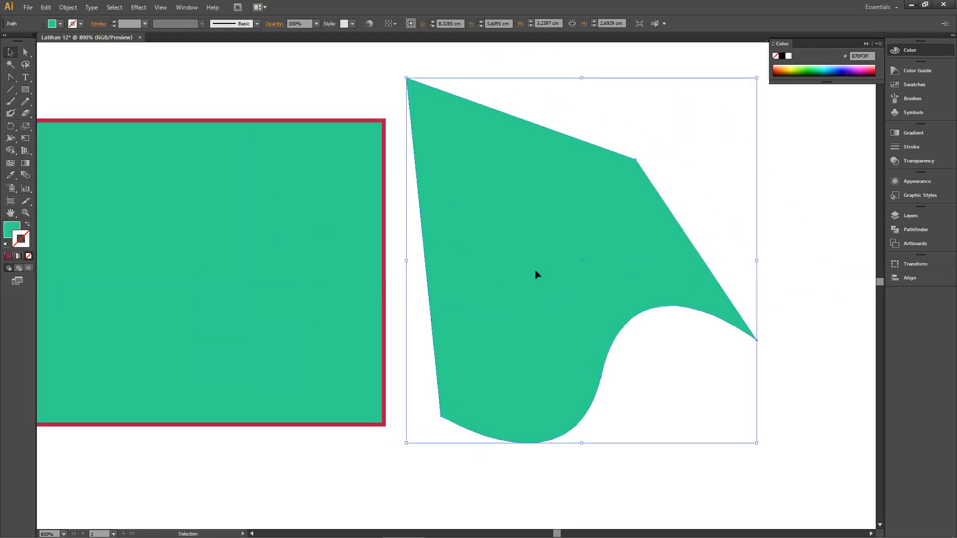
Draw a horizontal rectangle about 2.54 × 0.36 cm in the empty area below the existing shapes and shift it right.
{"action": "key", "text": "space"}
{"action": "left_click_drag", "start_coordinate": [551, 282], "coordinate": [547, 130]}
{"action": "left_click_drag", "start_coordinate": [545, 247], "coordinate": [578, 238]}
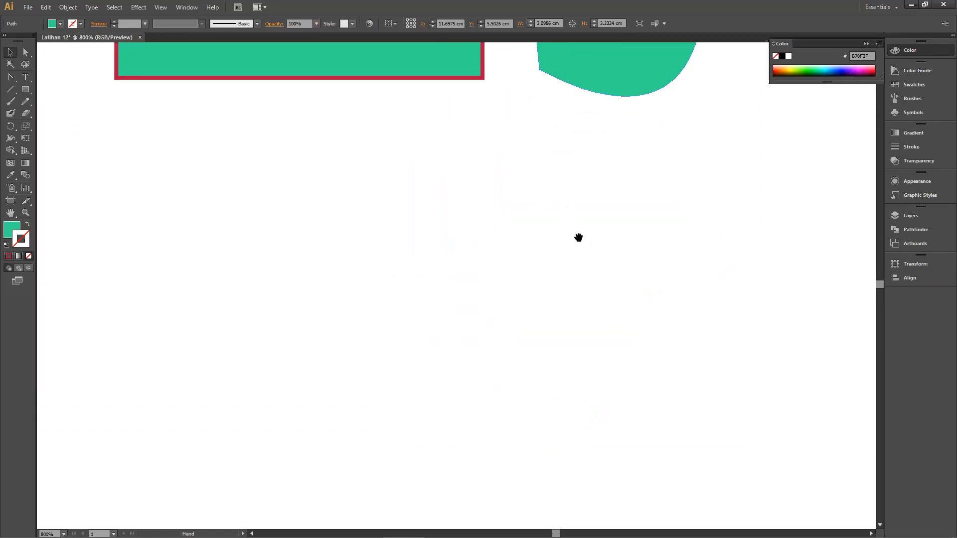
{"action": "left_click", "coordinate": [25, 90]}
{"action": "left_click_drag", "start_coordinate": [166, 194], "coordinate": [453, 234]}
{"action": "left_click", "coordinate": [11, 53]}
{"action": "left_click_drag", "start_coordinate": [345, 214], "coordinate": [417, 224]}
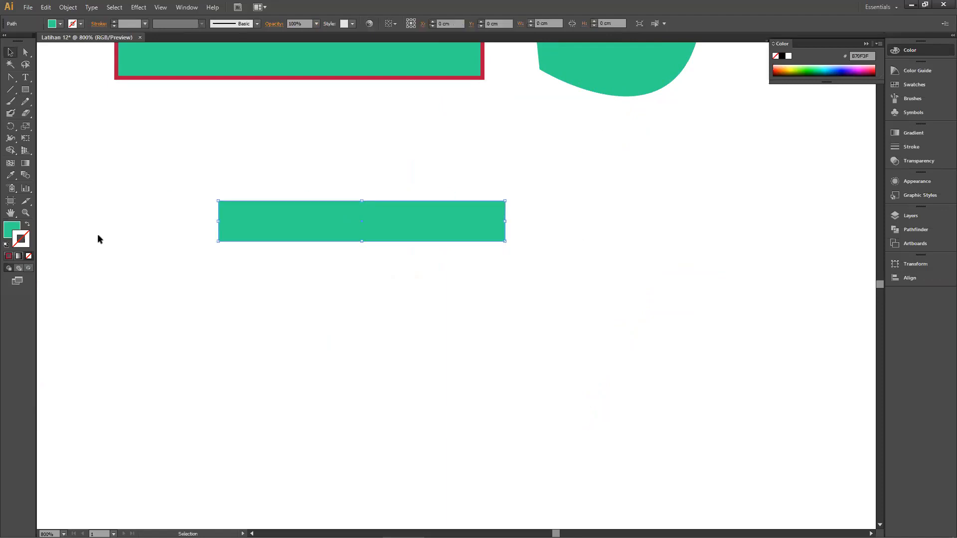
{"action": "double_click", "coordinate": [19, 239]}
{"action": "left_click_drag", "start_coordinate": [538, 164], "coordinate": [601, 121]}
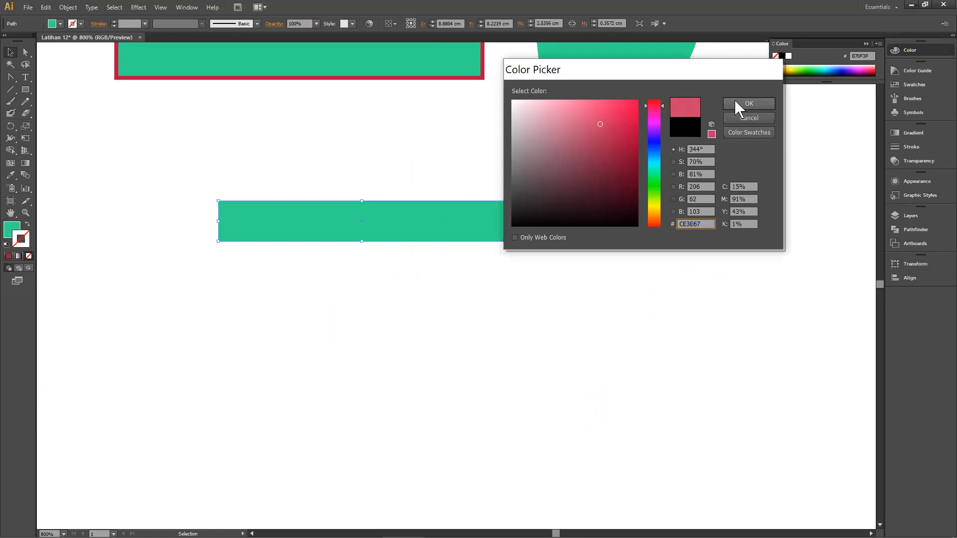
{"action": "left_click", "coordinate": [735, 102]}
{"action": "key", "text": "ctrl+z"}
Fill the new horizontal rectangle with purple #982BC1.
{"action": "left_click", "coordinate": [15, 227]}
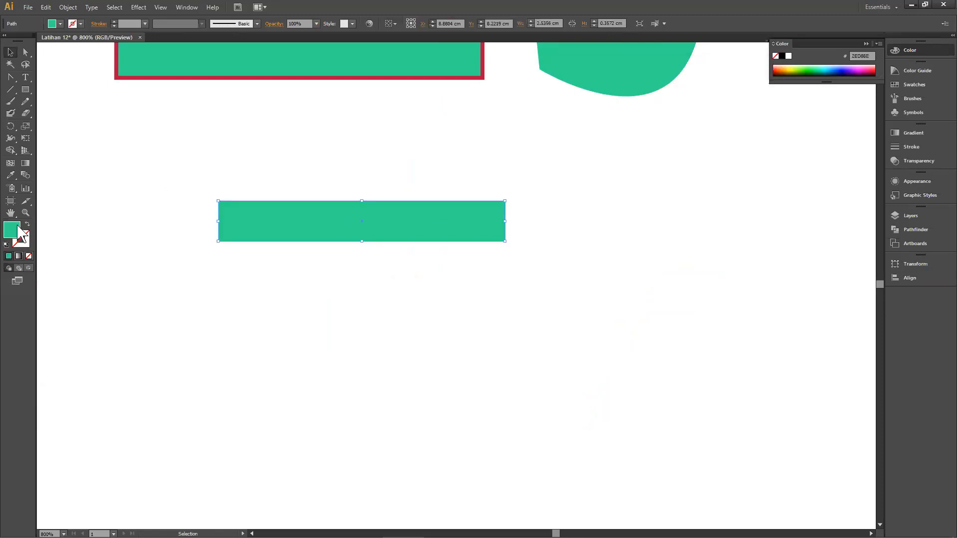
{"action": "double_click", "coordinate": [14, 230]}
{"action": "left_click", "coordinate": [576, 129]}
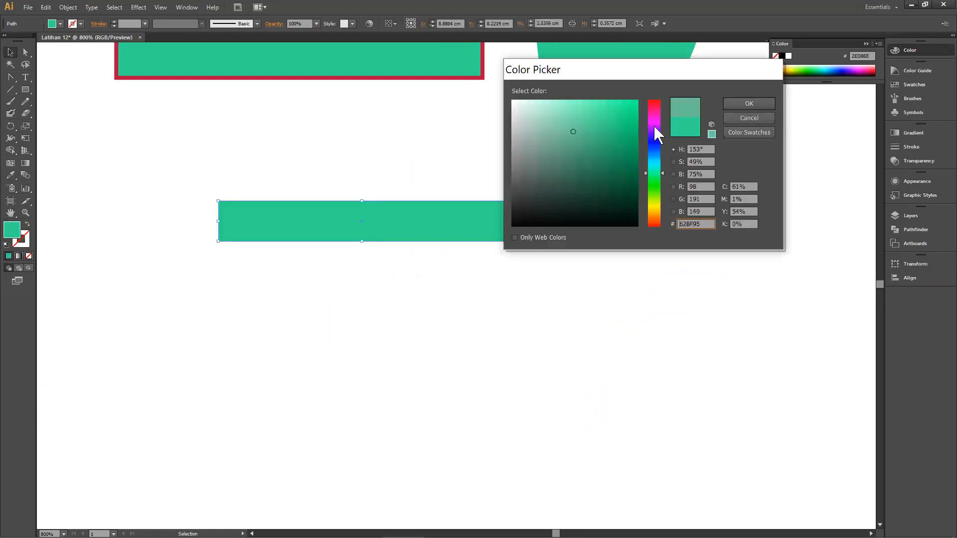
{"action": "left_click", "coordinate": [656, 126]}
{"action": "left_click", "coordinate": [606, 129]}
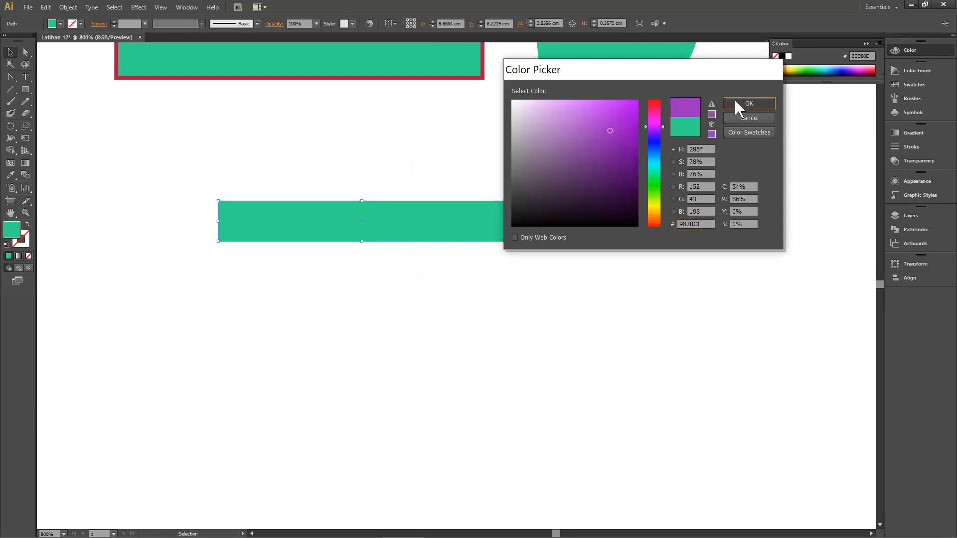
{"action": "left_click", "coordinate": [734, 100]}
Move the purple rectangle slightly down and widen it to about 2.94 cm.
{"action": "mouse_move", "coordinate": [446, 224]}
{"action": "left_mouse_down"}
{"action": "mouse_move", "coordinate": [486, 225]}
{"action": "mouse_move", "coordinate": [451, 242]}
{"action": "left_mouse_up"}
{"action": "left_click_drag", "start_coordinate": [509, 234], "coordinate": [528, 254]}
{"action": "left_click", "coordinate": [563, 245]}
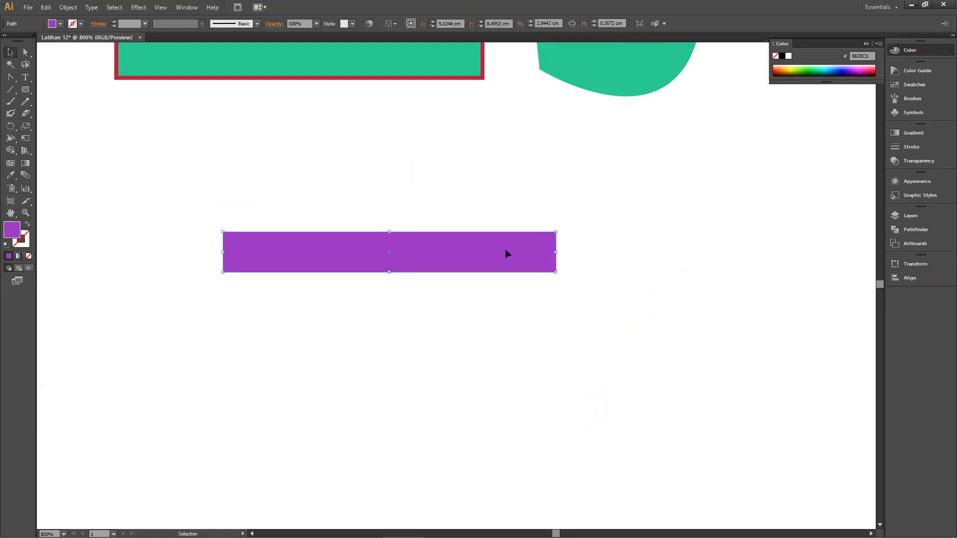
{"action": "right_click", "coordinate": [506, 253]}
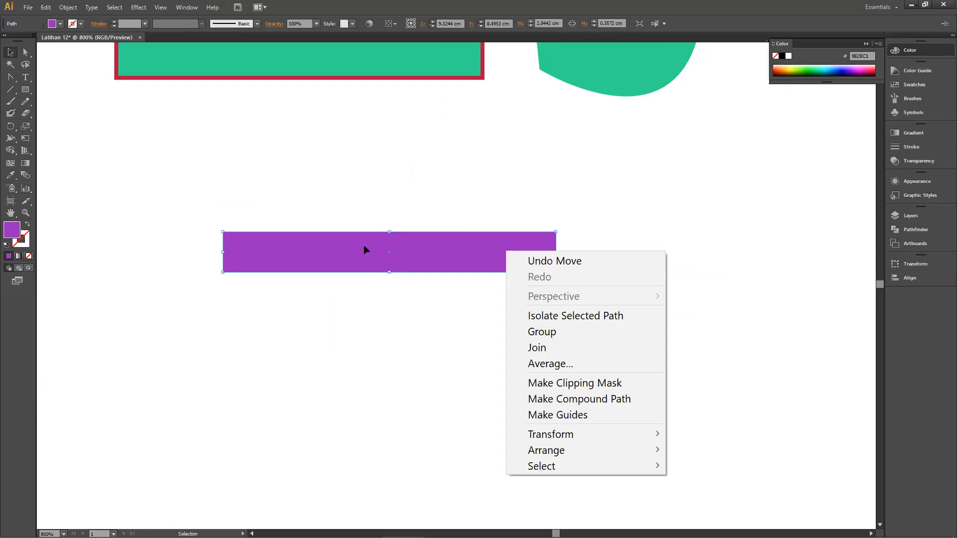
{"action": "right_click", "coordinate": [467, 246]}
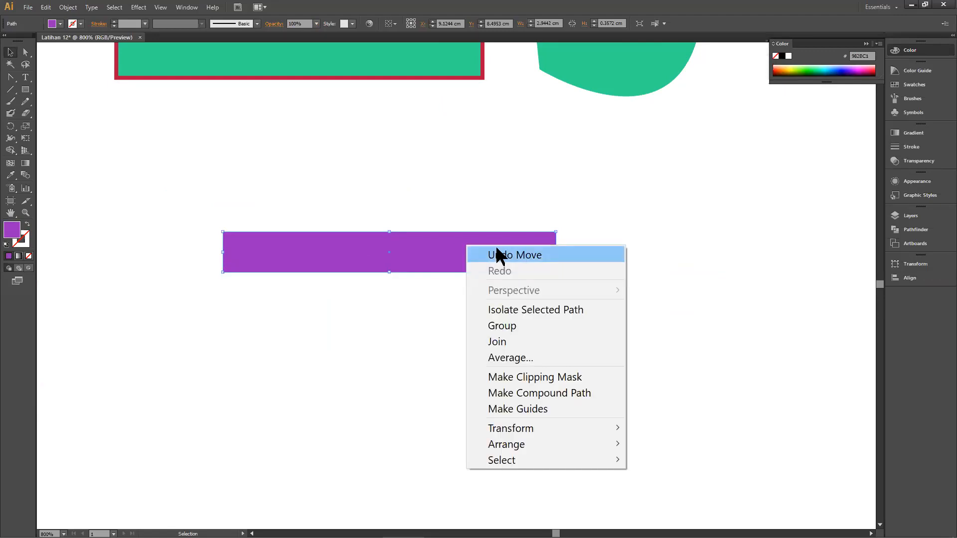
{"action": "mouse_move", "coordinate": [548, 430]}
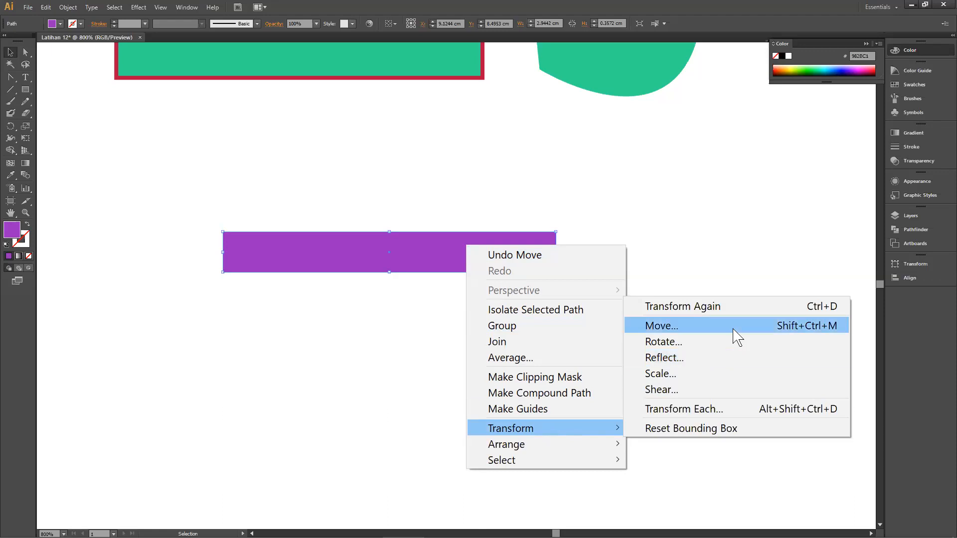
{"action": "left_click", "coordinate": [744, 363]}
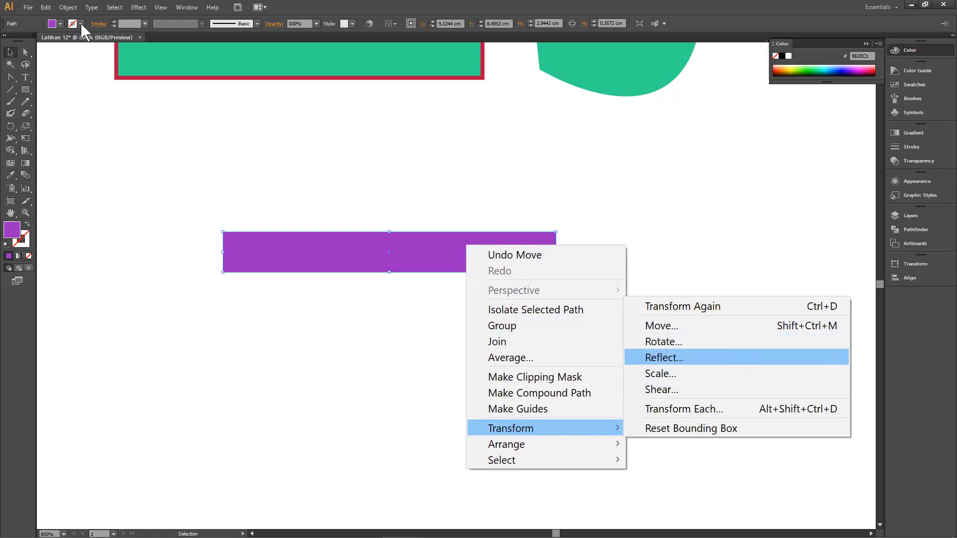
{"action": "left_click_drag", "start_coordinate": [96, 22], "coordinate": [746, 127]}
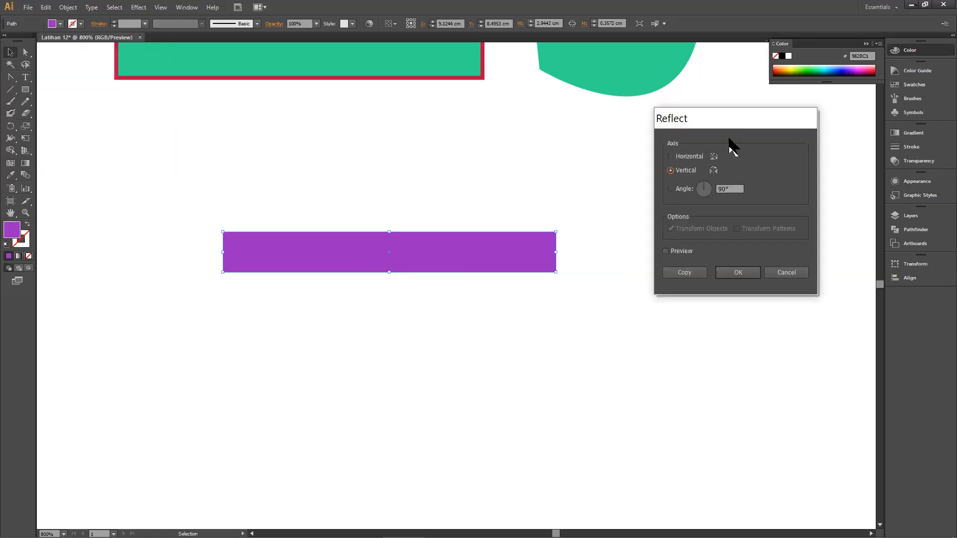
{"action": "left_click", "coordinate": [686, 154]}
{"action": "left_click", "coordinate": [683, 169]}
{"action": "left_click_drag", "start_coordinate": [724, 128], "coordinate": [648, 152]}
{"action": "left_click", "coordinate": [618, 179]}
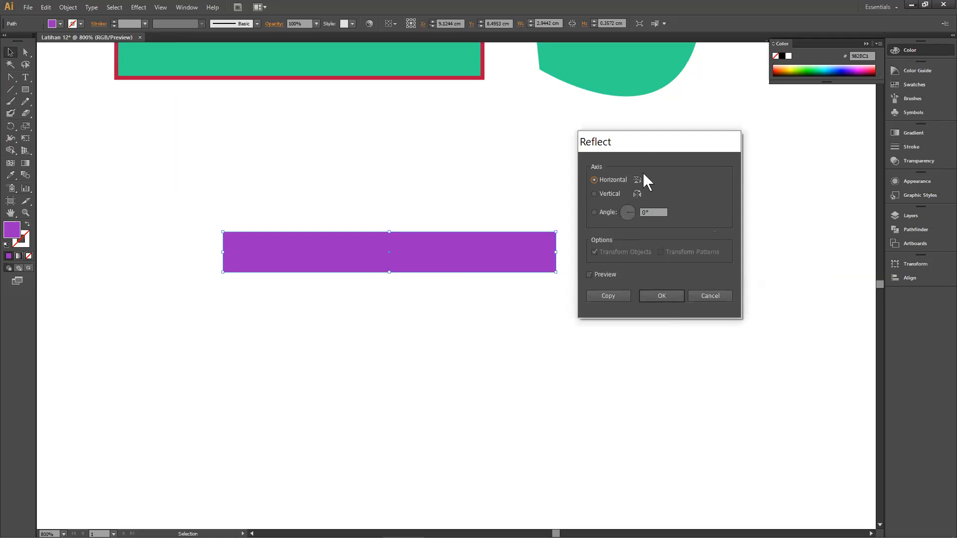
{"action": "left_click", "coordinate": [606, 194]}
{"action": "left_click_drag", "start_coordinate": [671, 147], "coordinate": [799, 104]}
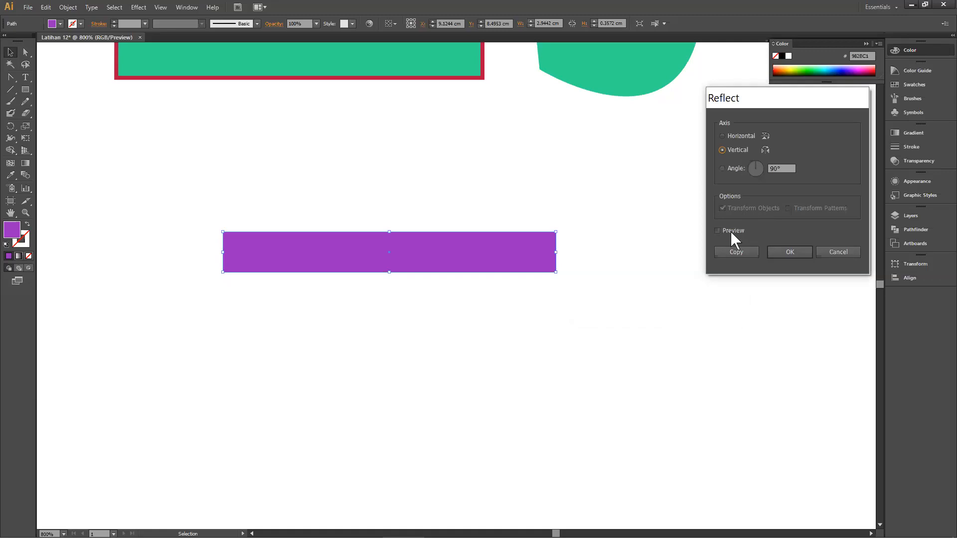
{"action": "left_click", "coordinate": [731, 232]}
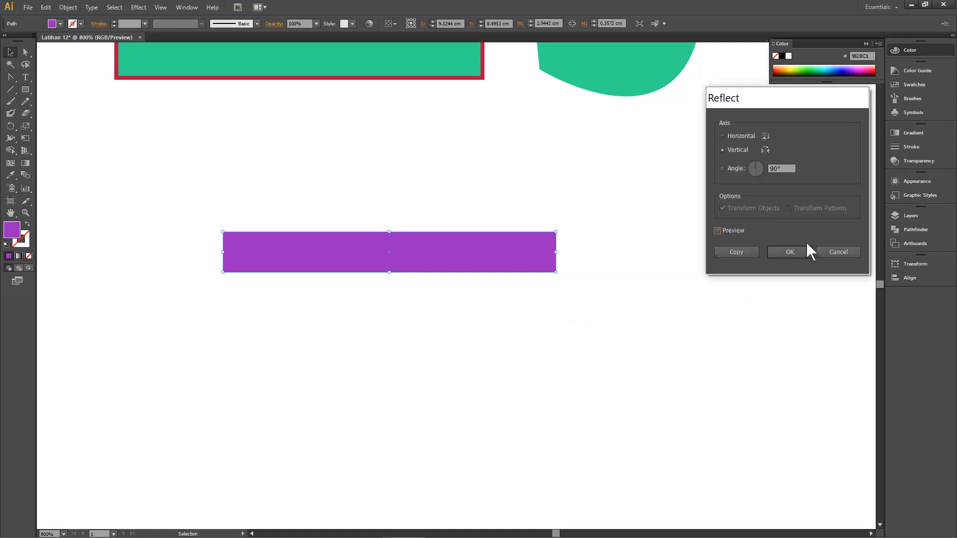
{"action": "left_click", "coordinate": [846, 254]}
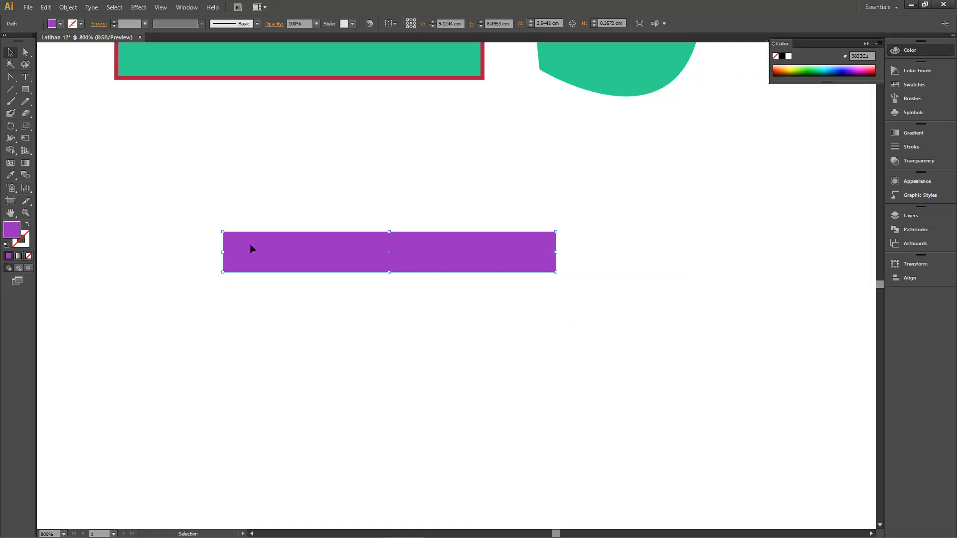
Move the purple rectangle slightly up and add a narrow rectangle about 0.24 × 0.36 cm against its left end, matching its height.
{"action": "mouse_move", "coordinate": [287, 249]}
{"action": "left_mouse_down"}
{"action": "mouse_move", "coordinate": [294, 214]}
{"action": "mouse_move", "coordinate": [291, 234]}
{"action": "left_mouse_up"}
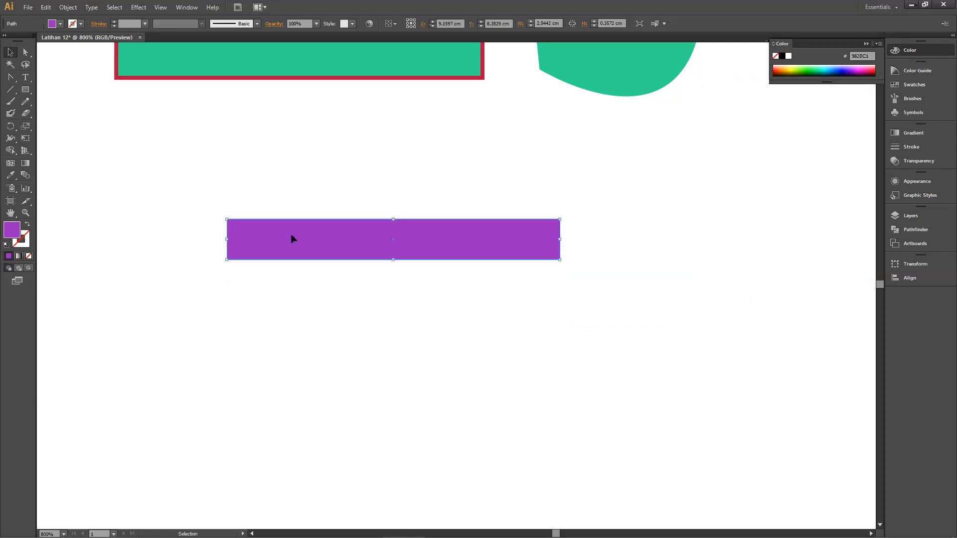
{"action": "left_click", "coordinate": [27, 91]}
{"action": "left_click_drag", "start_coordinate": [199, 213], "coordinate": [227, 260]}
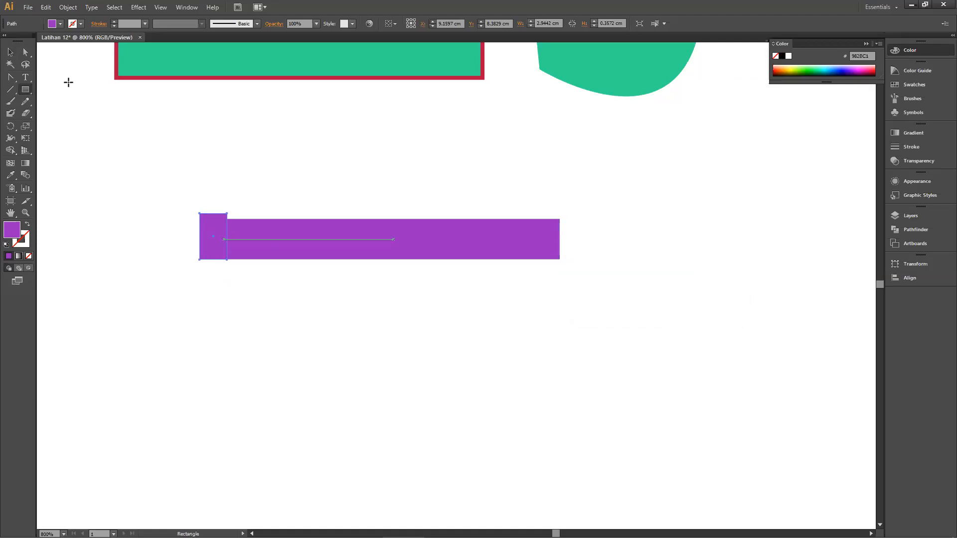
{"action": "left_click", "coordinate": [9, 52]}
{"action": "left_click_drag", "start_coordinate": [214, 221], "coordinate": [221, 223]}
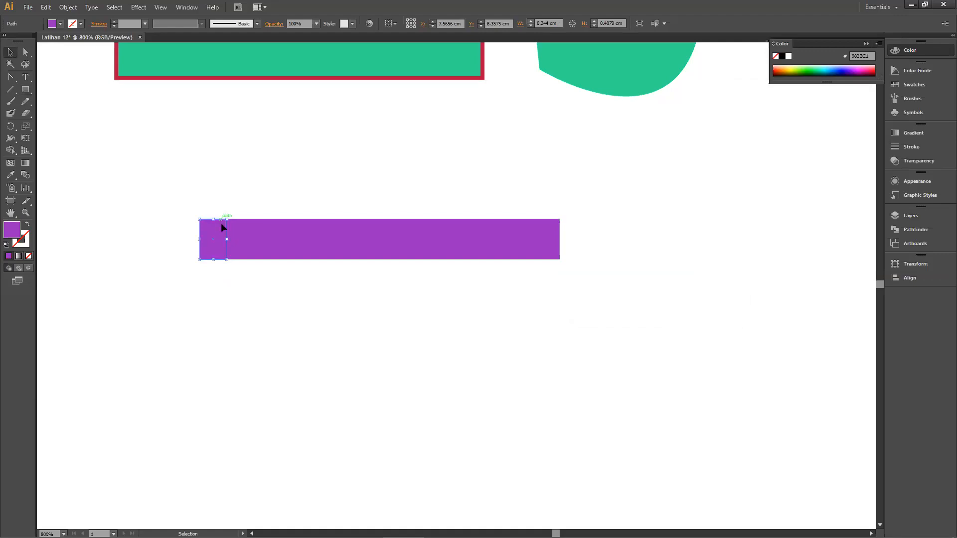
Fill the narrow left-end rectangle with dark purple #591B75.
{"action": "double_click", "coordinate": [16, 237]}
{"action": "left_click_drag", "start_coordinate": [602, 152], "coordinate": [609, 169]}
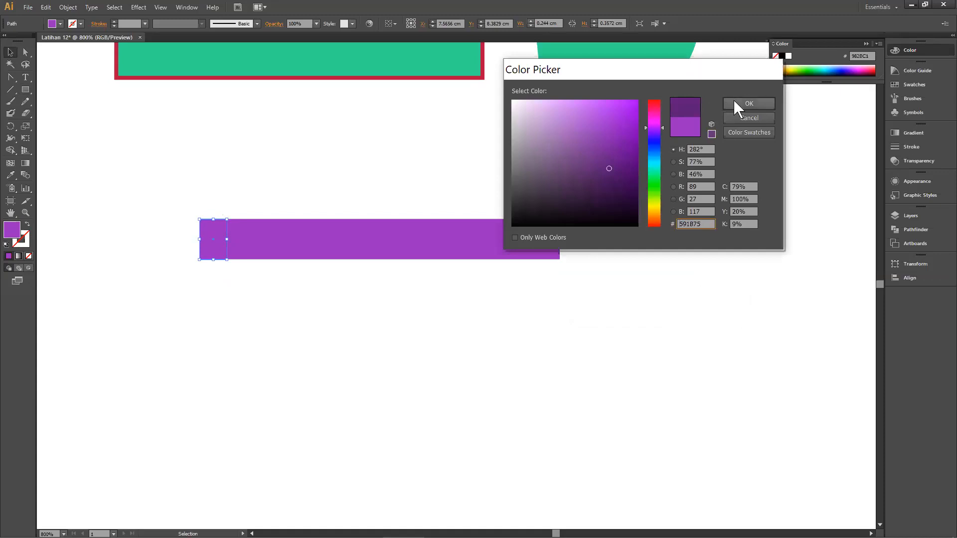
{"action": "left_click", "coordinate": [734, 100]}
Move both purple rectangles together slightly left and down, and preview reflecting them across the vertical axis.
{"action": "left_click_drag", "start_coordinate": [130, 190], "coordinate": [434, 294]}
{"action": "left_click_drag", "start_coordinate": [412, 255], "coordinate": [455, 252]}
{"action": "right_click", "coordinate": [457, 251]}
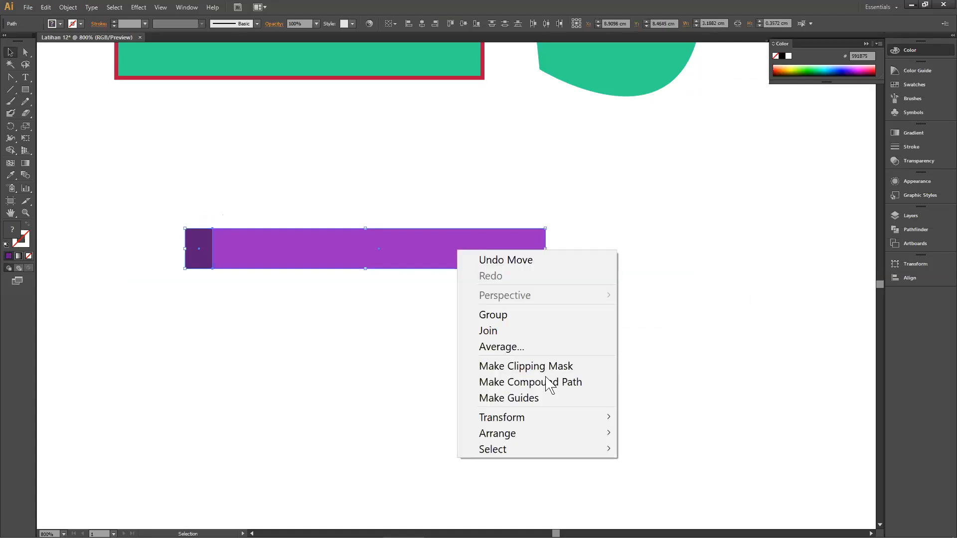
{"action": "mouse_move", "coordinate": [560, 413]}
{"action": "left_click", "coordinate": [704, 339]}
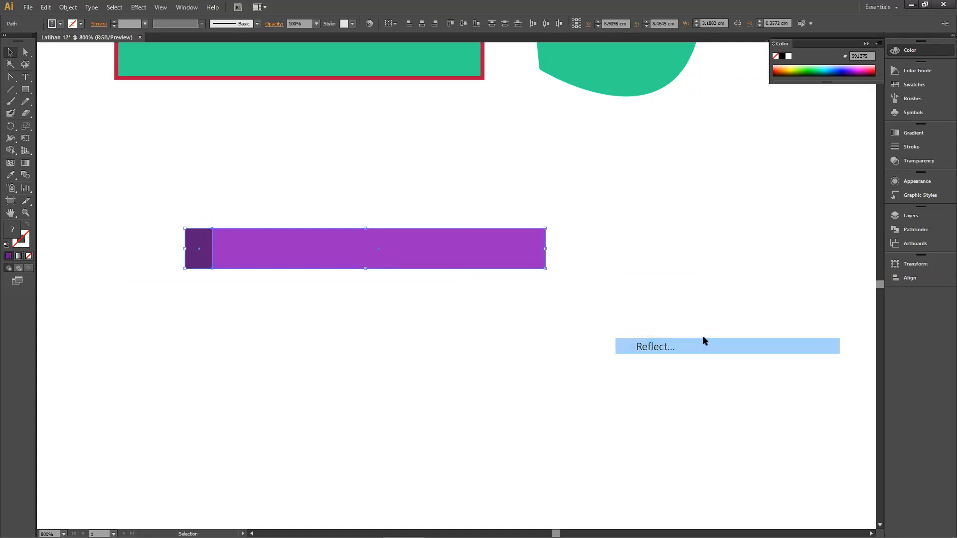
{"action": "left_click", "coordinate": [728, 136]}
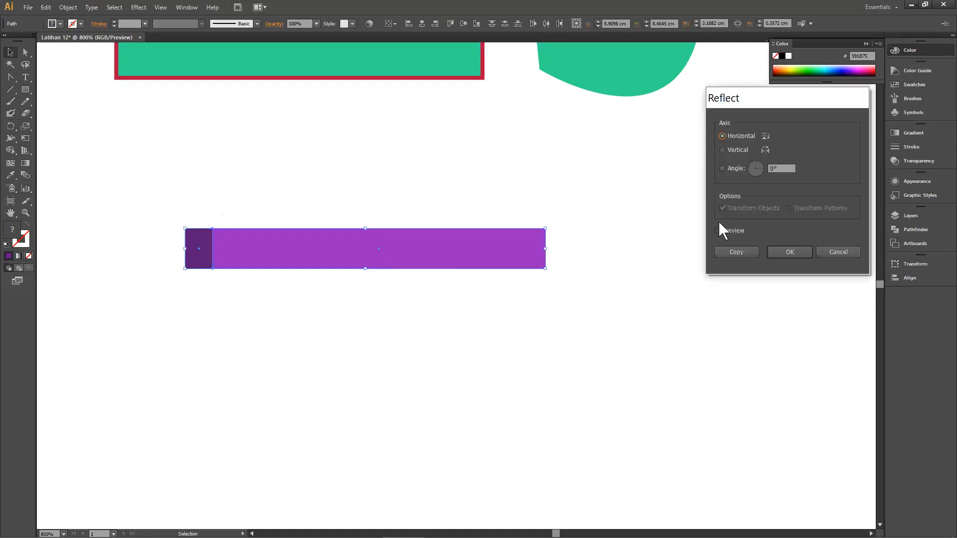
{"action": "left_click", "coordinate": [719, 230]}
{"action": "left_click", "coordinate": [733, 151]}
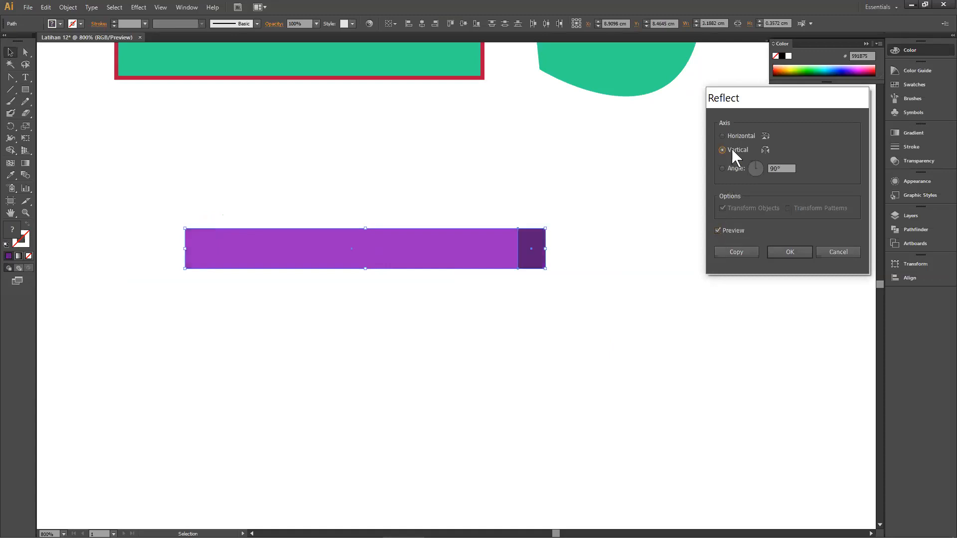
Compare the horizontal and vertical reflection axes in the preview of the purple bar.
{"action": "left_click", "coordinate": [733, 136]}
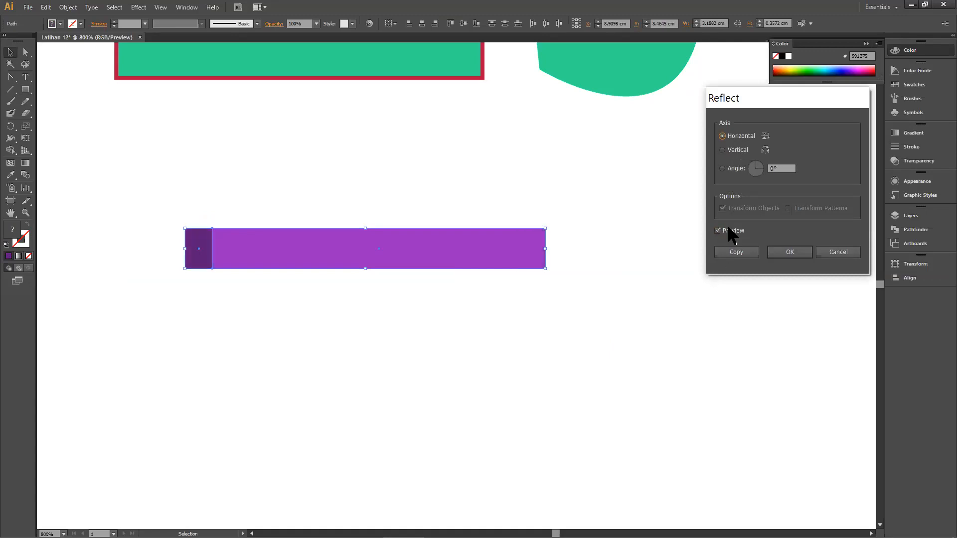
{"action": "left_click", "coordinate": [731, 149]}
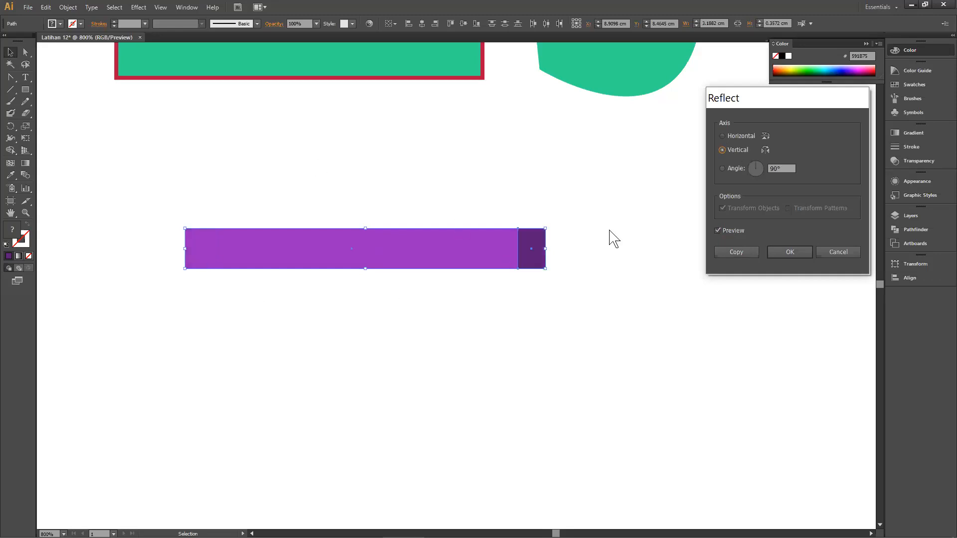
{"action": "left_click", "coordinate": [736, 135]}
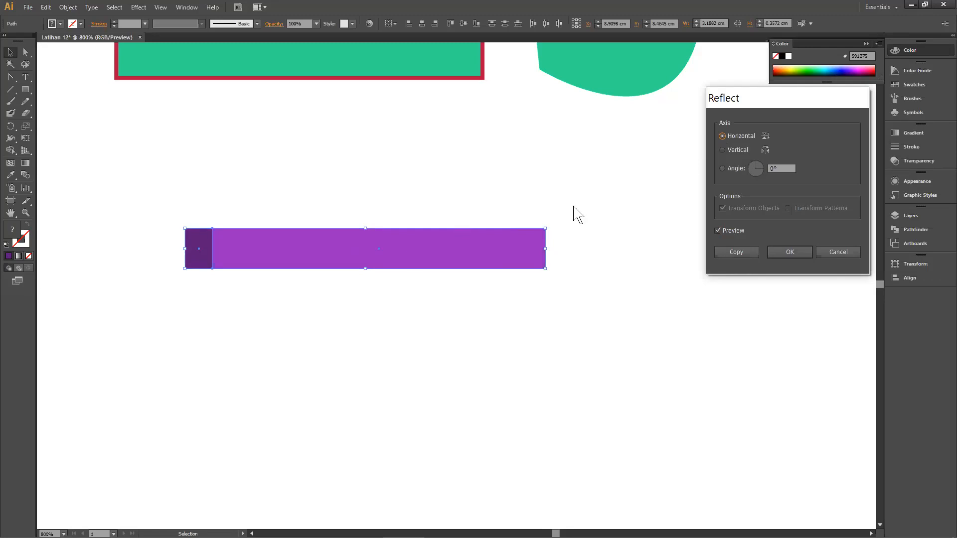
{"action": "left_click", "coordinate": [738, 149]}
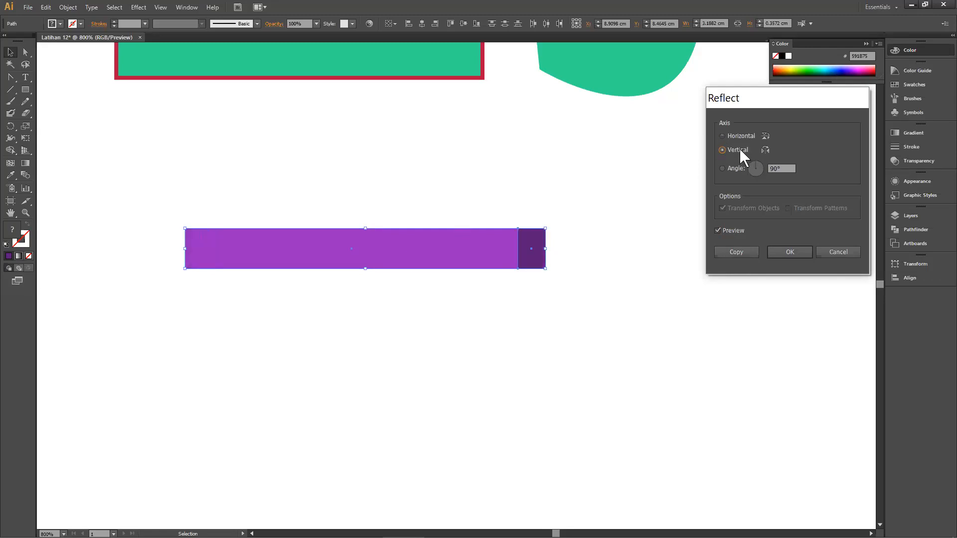
Create a copy of the purple bar reflected across the vertical axis and move it straight down about 0.46 cm.
{"action": "left_click_drag", "start_coordinate": [782, 103], "coordinate": [727, 137]}
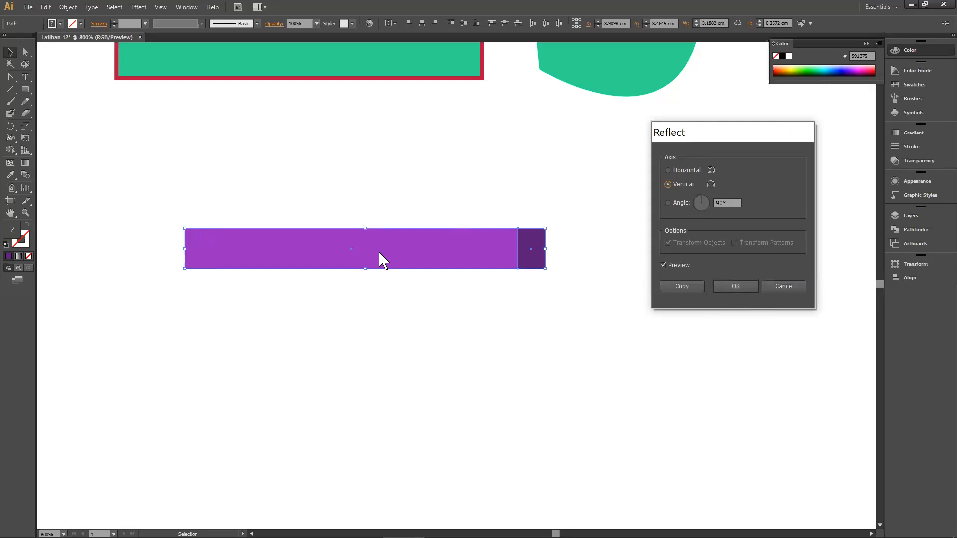
{"action": "left_click", "coordinate": [682, 286]}
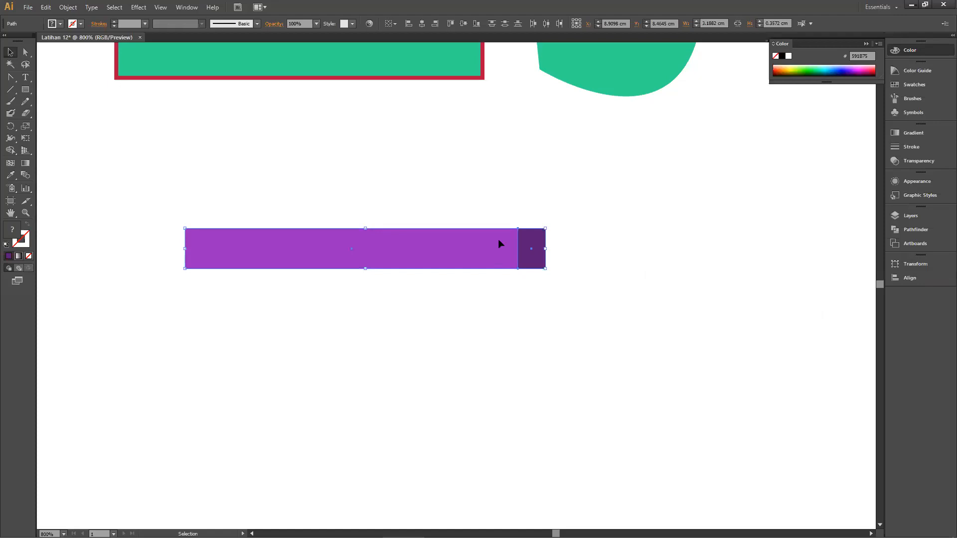
{"action": "left_click_drag", "start_coordinate": [498, 240], "coordinate": [498, 288]}
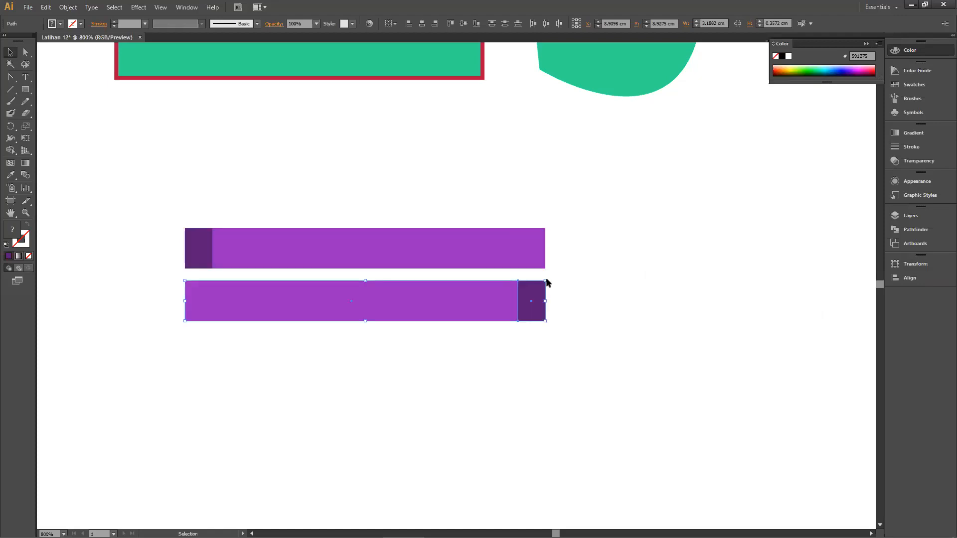
Move both purple bars together up and left, beneath the green rectangle with the red outline.
{"action": "left_click", "coordinate": [598, 366]}
{"action": "left_click_drag", "start_coordinate": [635, 375], "coordinate": [82, 190]}
{"action": "left_click_drag", "start_coordinate": [483, 257], "coordinate": [414, 181]}
{"action": "left_click", "coordinate": [680, 251]}
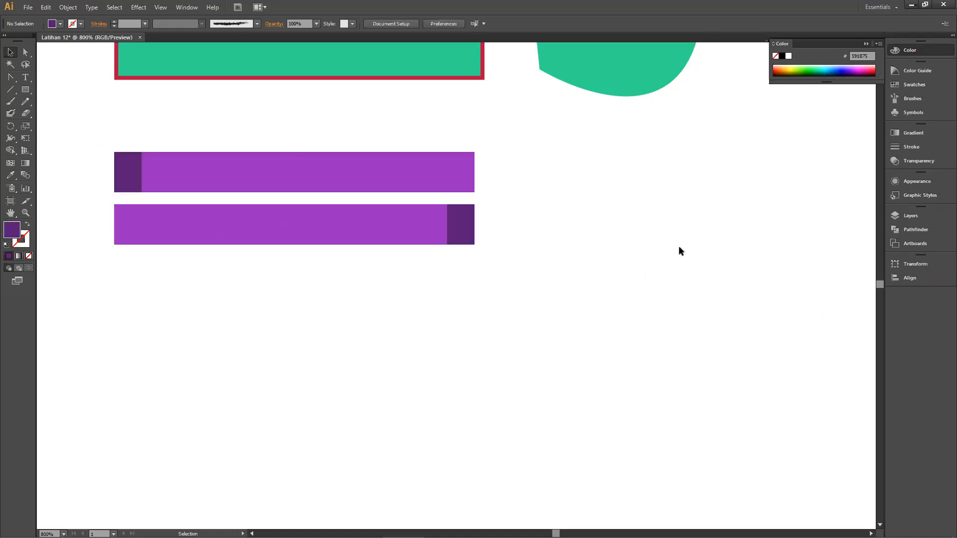
Add the point text "TEXT" to the right of the purple bars, below the curved green shape.
{"action": "left_click_drag", "start_coordinate": [651, 173], "coordinate": [611, 203]}
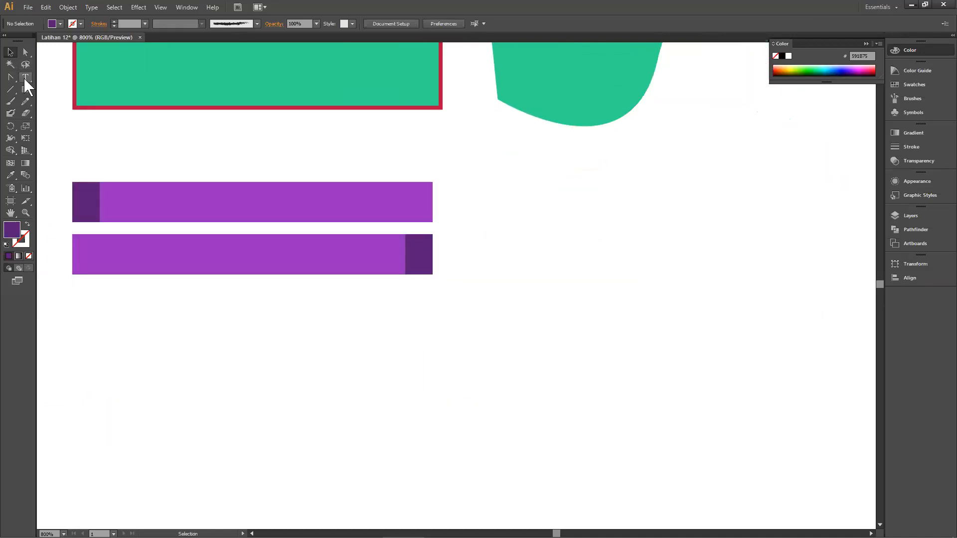
{"action": "left_click", "coordinate": [25, 78]}
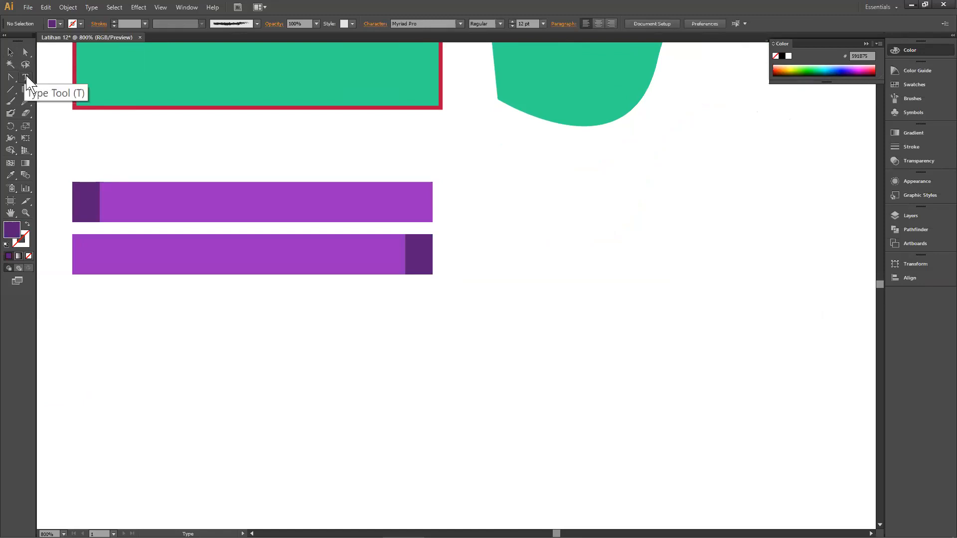
{"action": "left_click", "coordinate": [26, 77]}
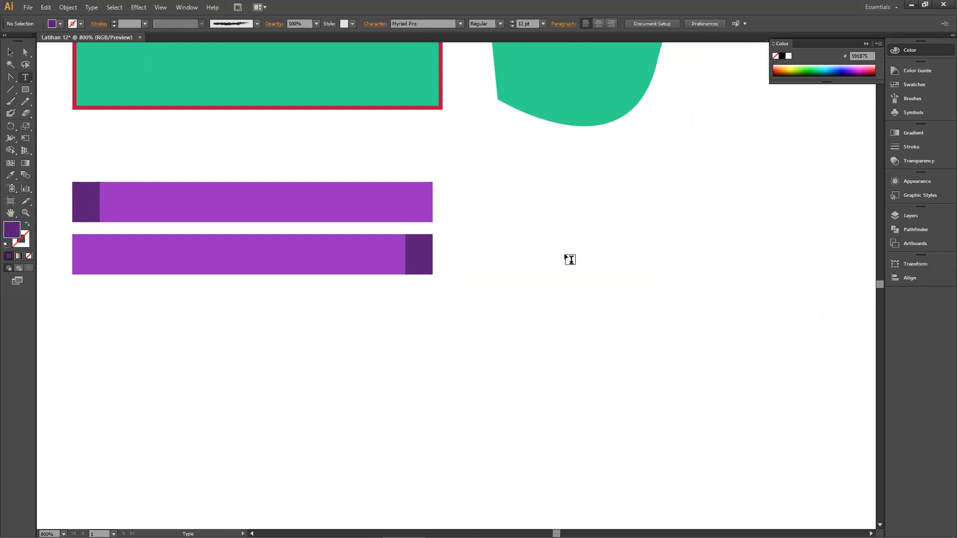
{"action": "left_click_drag", "start_coordinate": [419, 268], "coordinate": [401, 270]}
{"action": "left_click", "coordinate": [354, 247]}
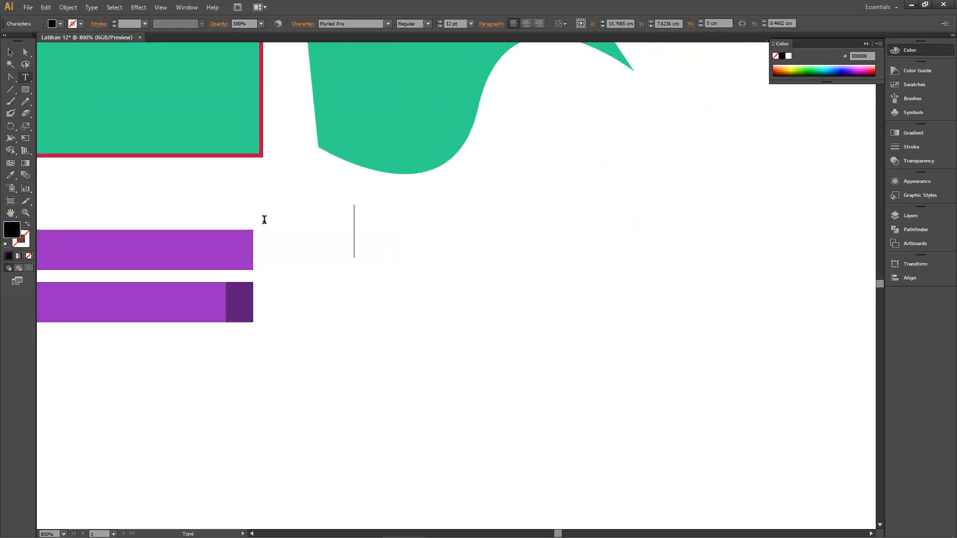
{"action": "key", "text": "Escape"}
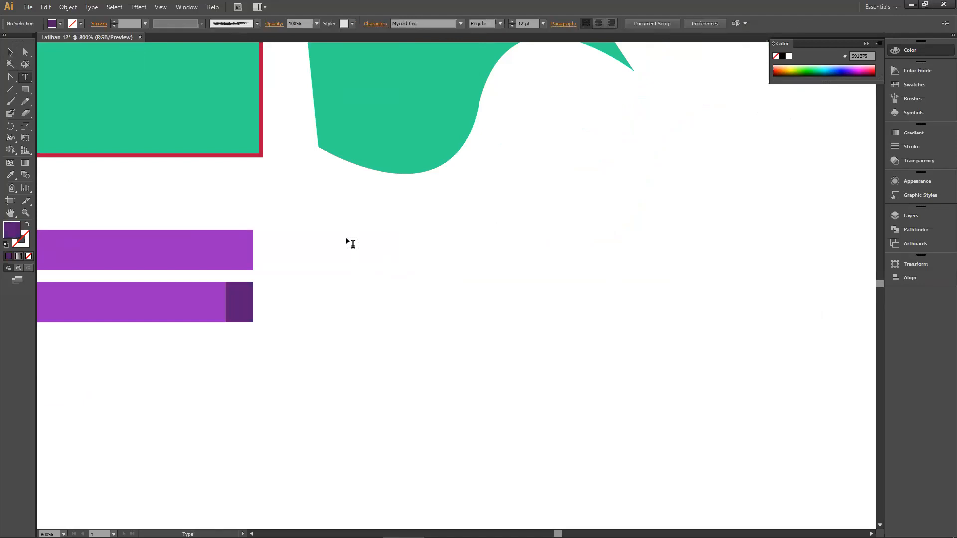
{"action": "scroll", "coordinate": [361, 249], "scroll_direction": "down", "scroll_amount": 1}
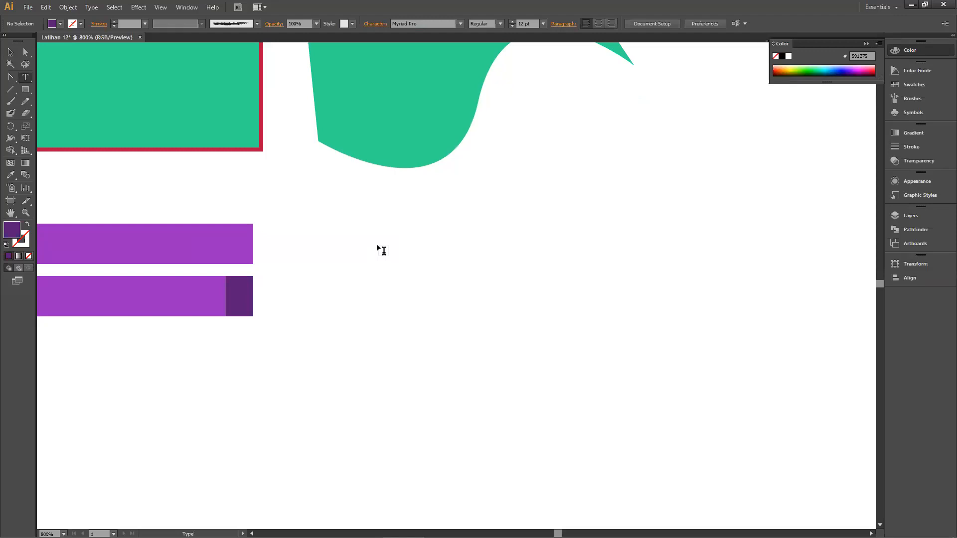
{"action": "scroll", "coordinate": [365, 239], "scroll_direction": "down", "scroll_amount": 1}
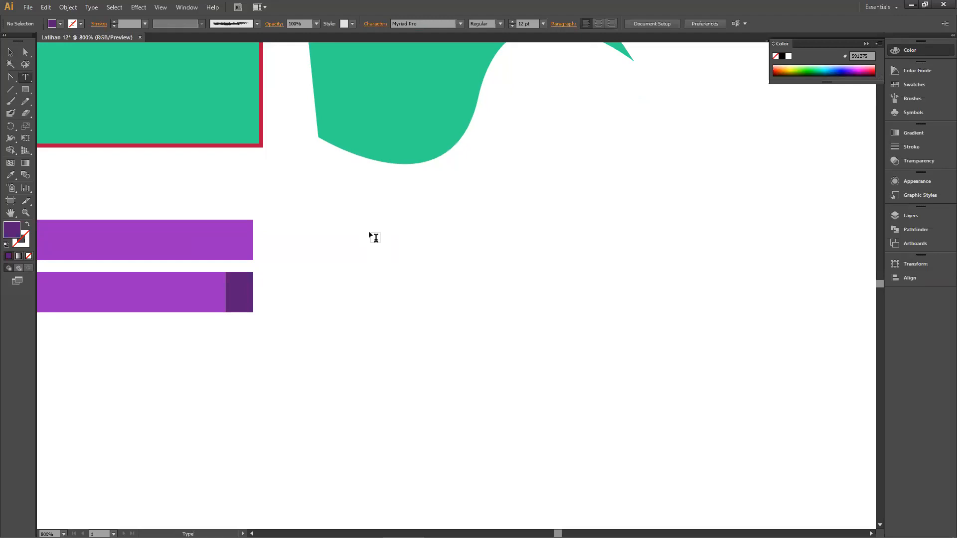
{"action": "left_click", "coordinate": [356, 248]}
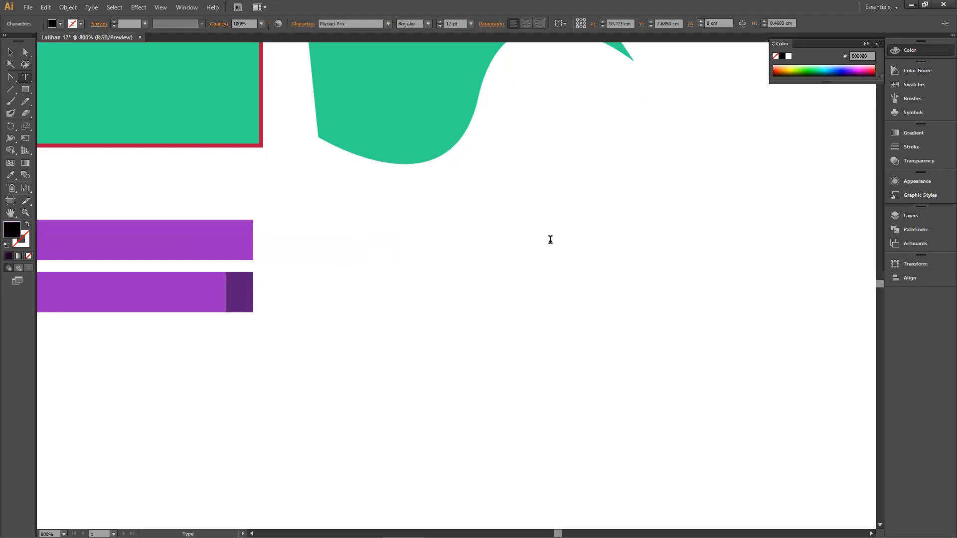
{"action": "type", "text": "TEXT"}
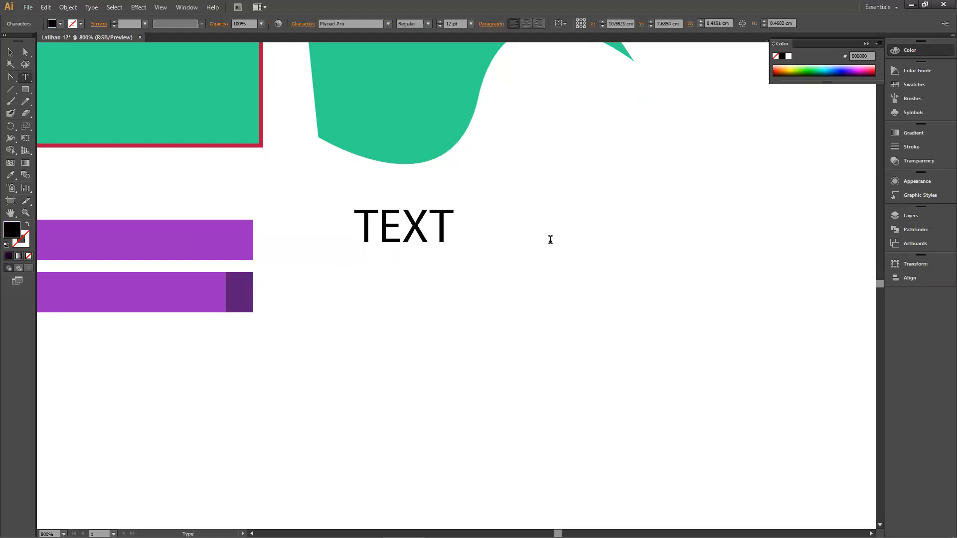
Move the "TEXT" object slightly left and down.
{"action": "left_click", "coordinate": [11, 52]}
{"action": "left_click", "coordinate": [389, 232]}
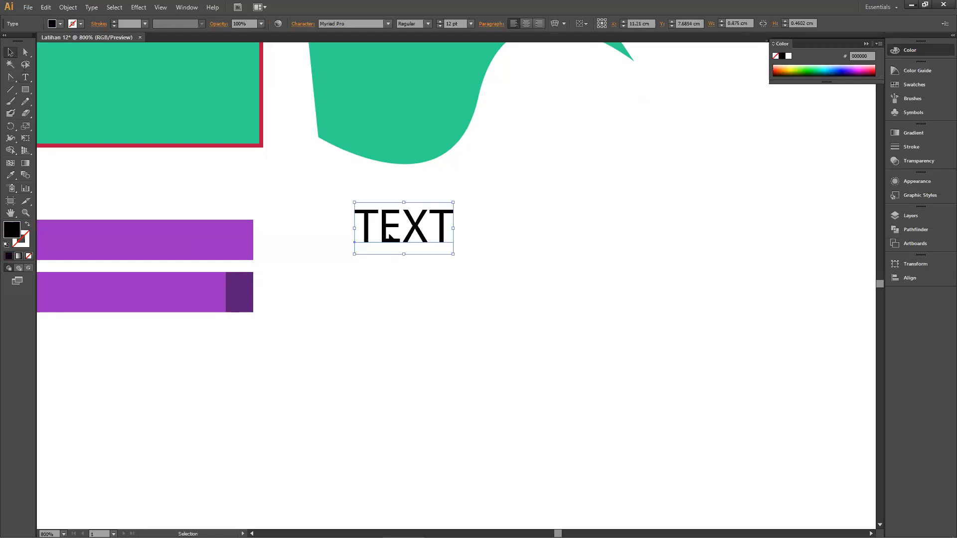
{"action": "left_click_drag", "start_coordinate": [388, 235], "coordinate": [361, 243]}
Draw a text box about 2.73 × 1.08 cm right of "TEXT" and fill it with "text text text text text".
{"action": "left_click", "coordinate": [25, 77]}
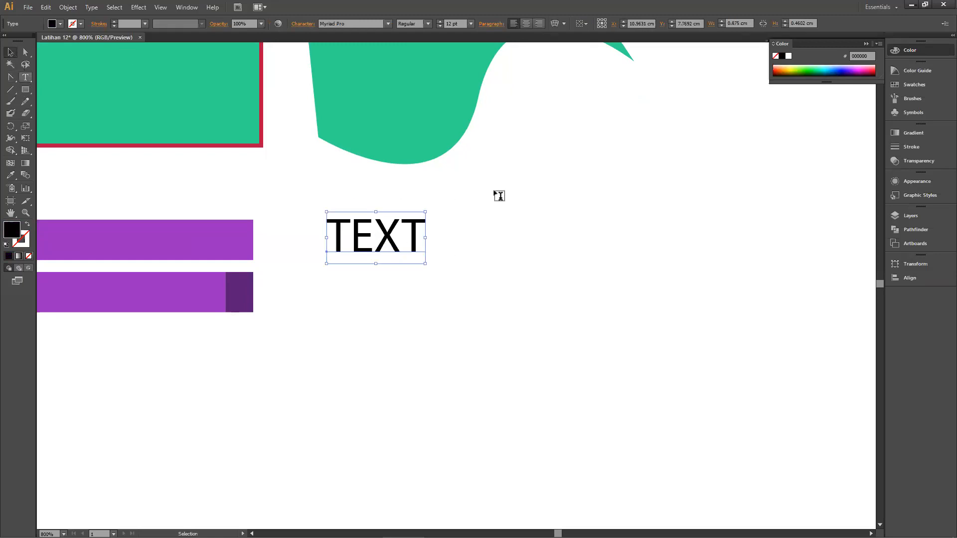
{"action": "scroll", "coordinate": [592, 214], "scroll_direction": "down", "scroll_amount": 1}
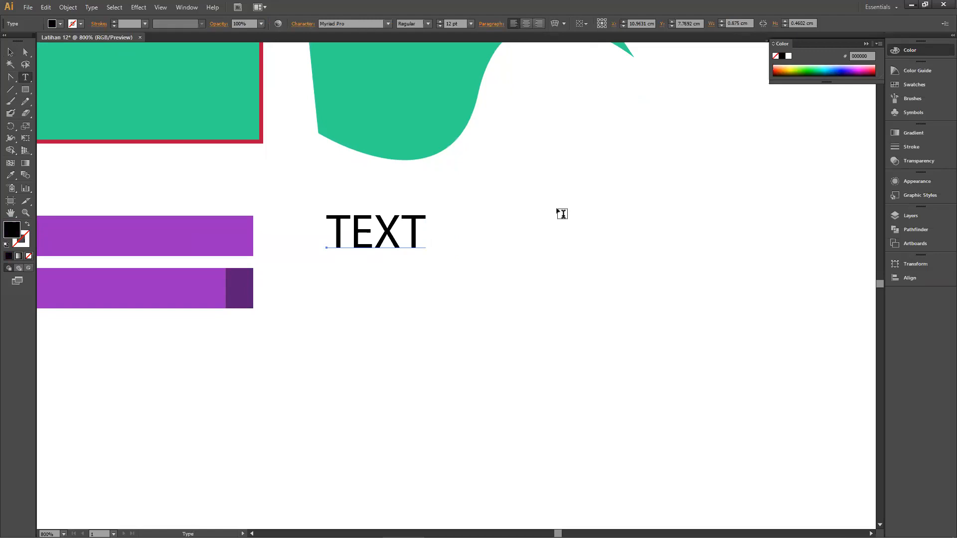
{"action": "left_click_drag", "start_coordinate": [550, 202], "coordinate": [858, 323]}
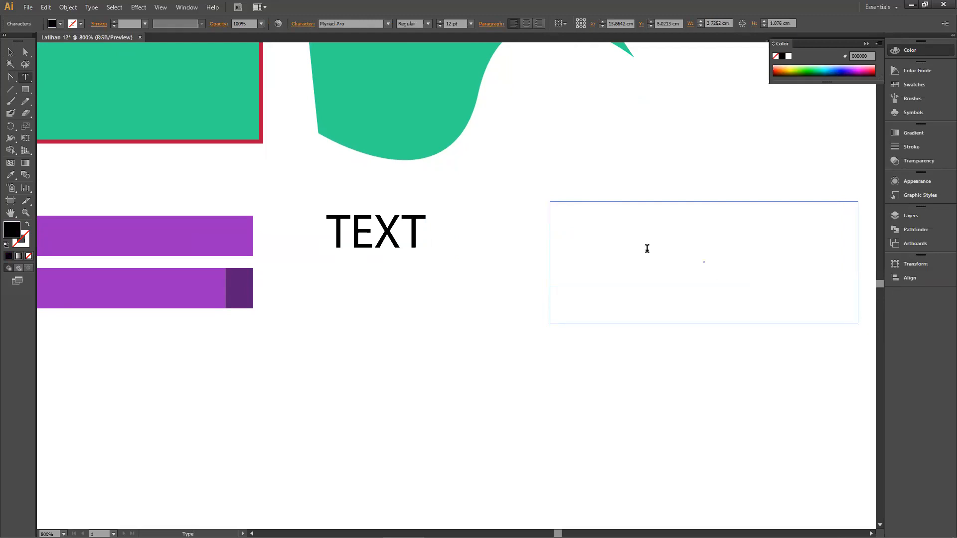
{"action": "type", "text": "te"}
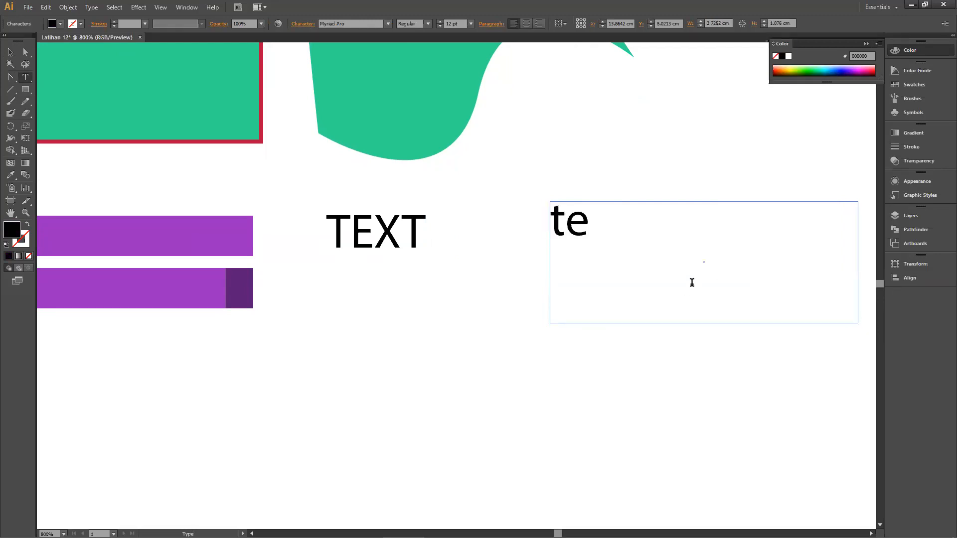
{"action": "type", "text": "xt text"}
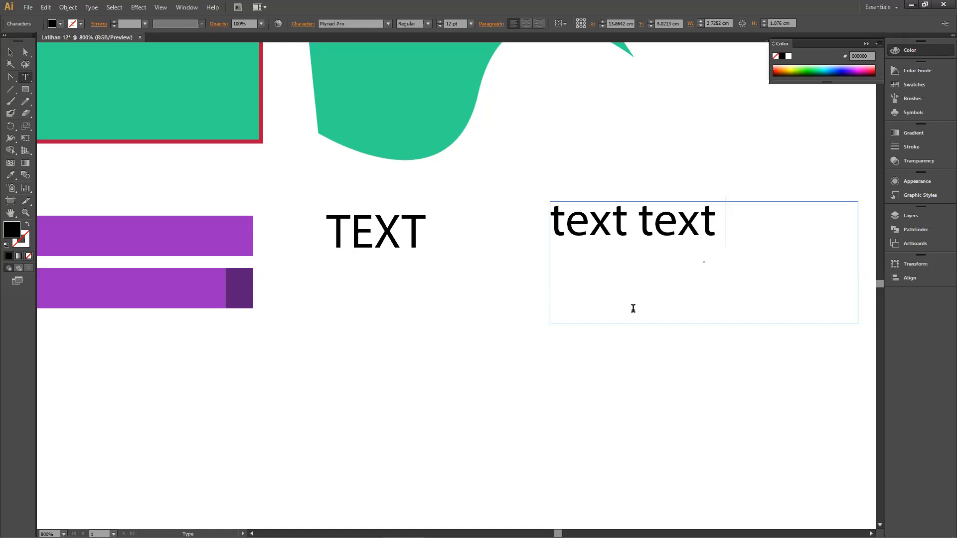
{"action": "type", "text": " text text"}
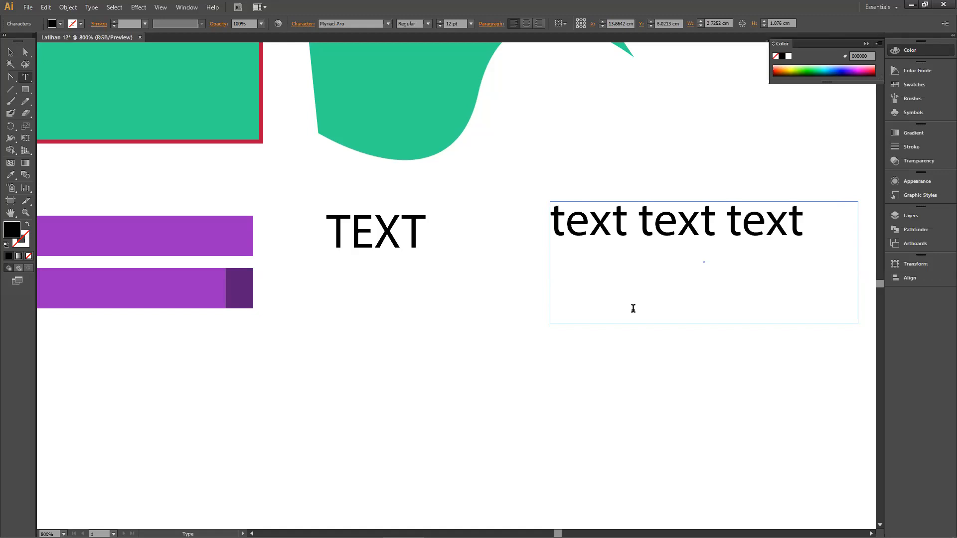
{"action": "type", "text": " text t"}
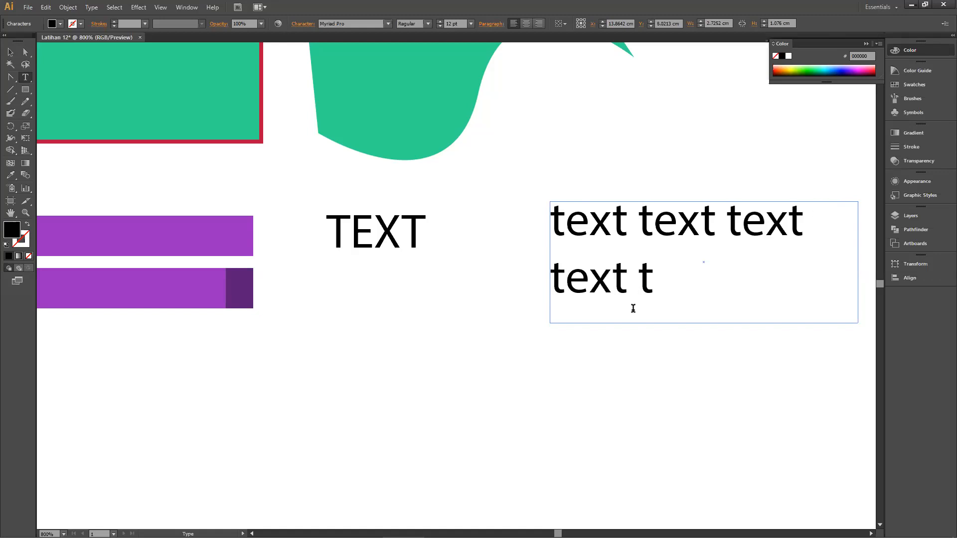
{"action": "type", "text": "ext"}
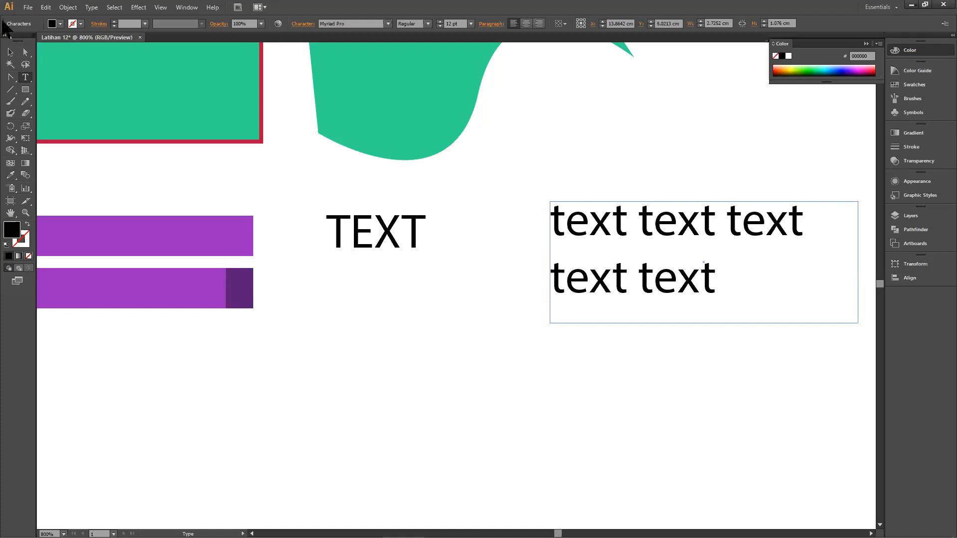
Finish the text entry and move the paragraph text box slightly left and up.
{"action": "key", "text": "Escape"}
{"action": "left_click", "coordinate": [599, 121]}
{"action": "left_click_drag", "start_coordinate": [648, 232], "coordinate": [642, 227]}
{"action": "key", "text": "ctrl+minus"}
{"action": "key", "text": "ctrl+minus"}
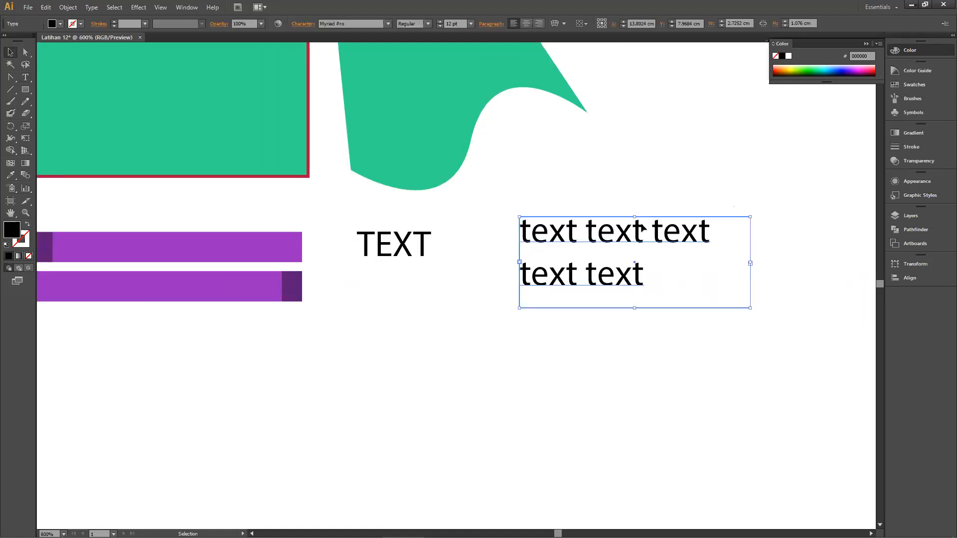
{"action": "left_click_drag", "start_coordinate": [816, 279], "coordinate": [692, 139]}
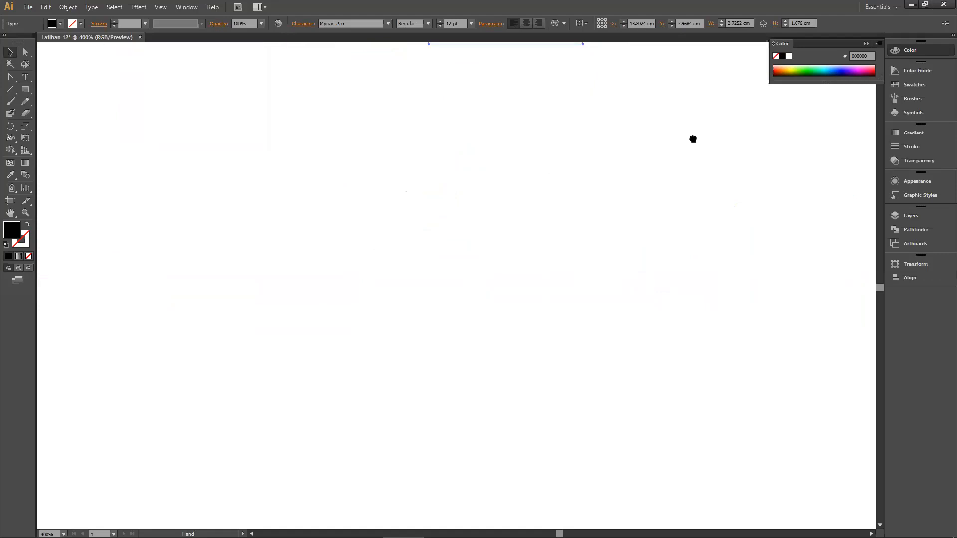
{"action": "left_click", "coordinate": [28, 7]}
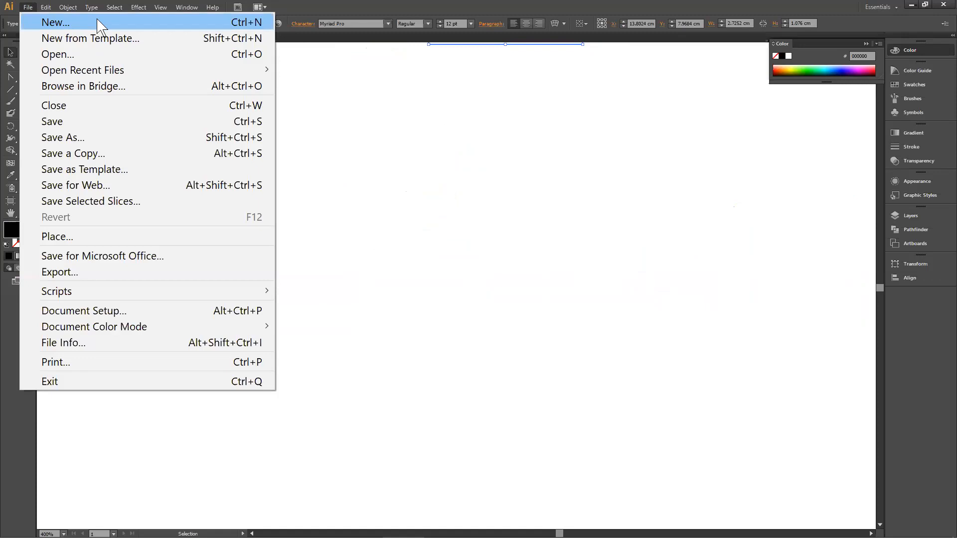
{"action": "key", "text": "Return"}
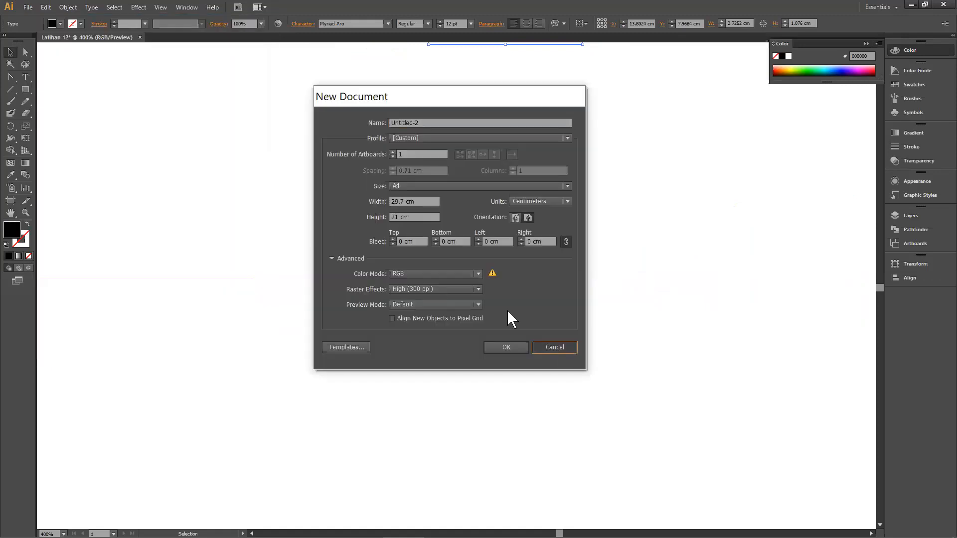
{"action": "key", "text": "Escape"}
Open the cake sketch image 7.jpg from the Desktop.
{"action": "left_click", "coordinate": [27, 7]}
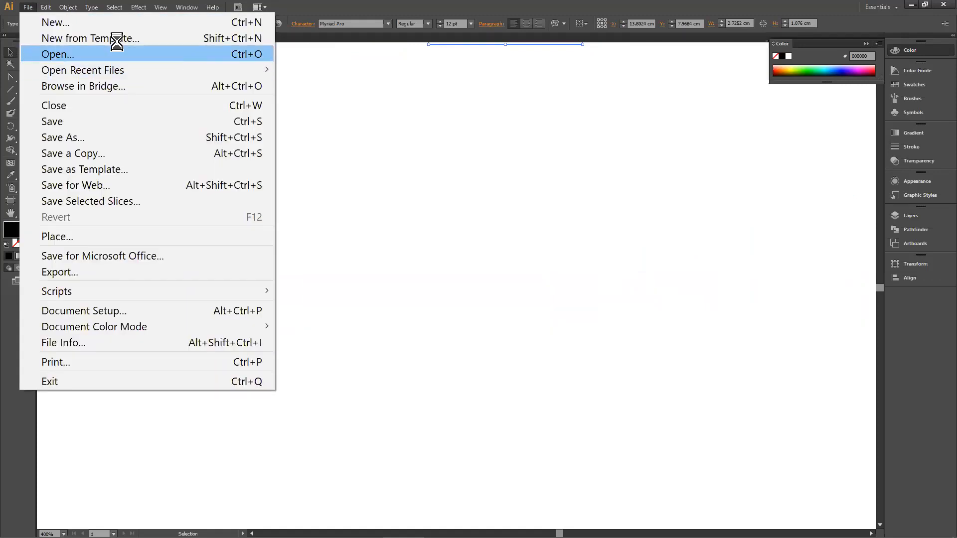
{"action": "key", "text": "Return"}
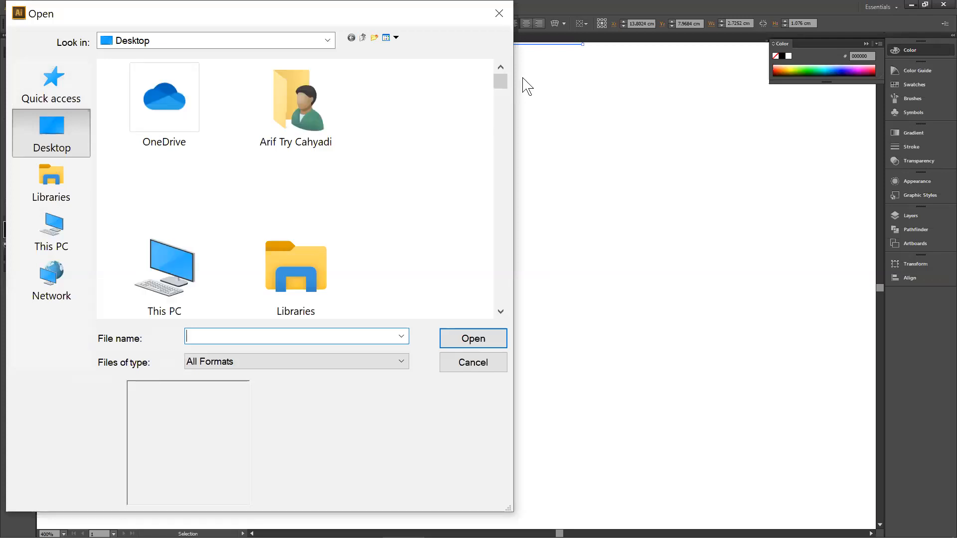
{"action": "scroll", "coordinate": [504, 95], "scroll_direction": "down", "scroll_amount": 5}
{"action": "scroll", "coordinate": [504, 158], "scroll_direction": "down", "scroll_amount": 10}
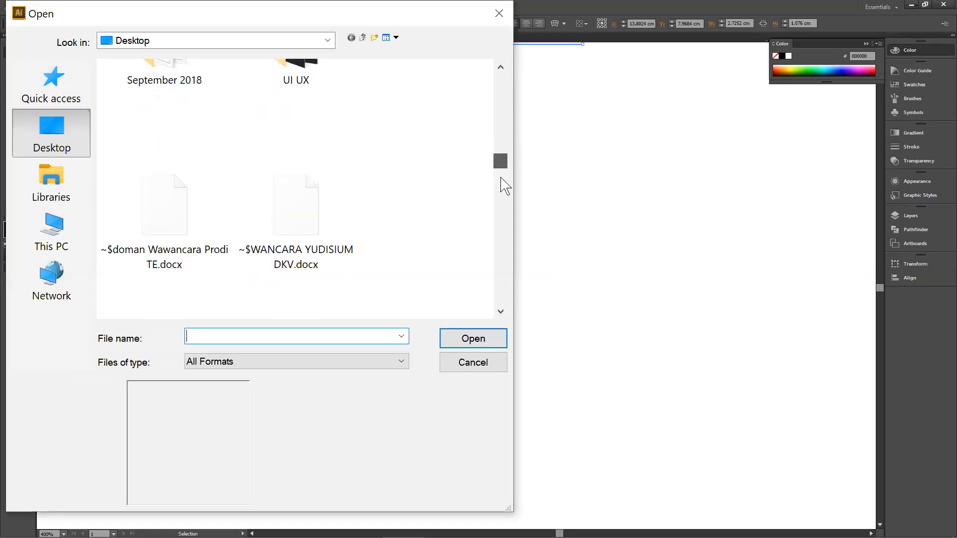
{"action": "left_click_drag", "start_coordinate": [502, 206], "coordinate": [529, 171]}
{"action": "scroll", "coordinate": [505, 294], "scroll_direction": "down", "scroll_amount": 10}
{"action": "left_click", "coordinate": [306, 133]}
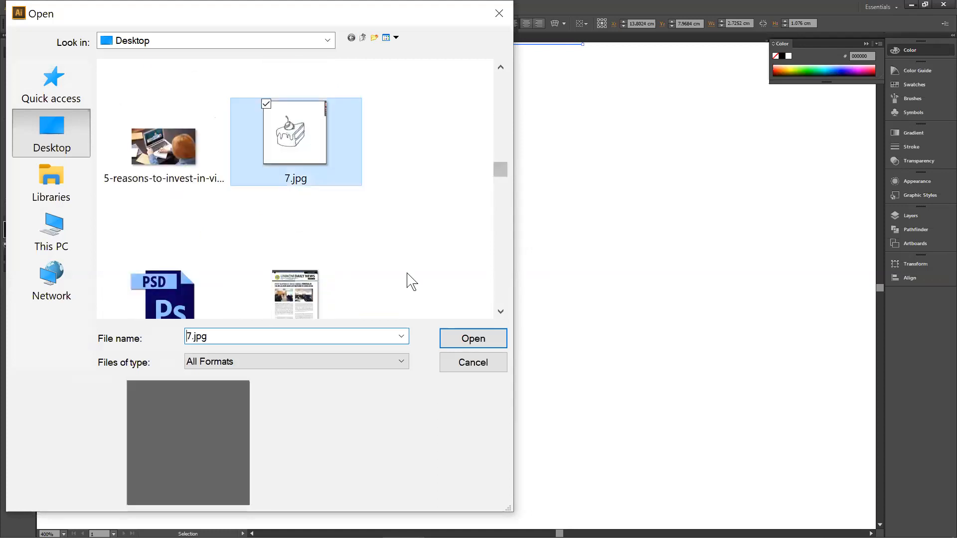
{"action": "left_click", "coordinate": [455, 341]}
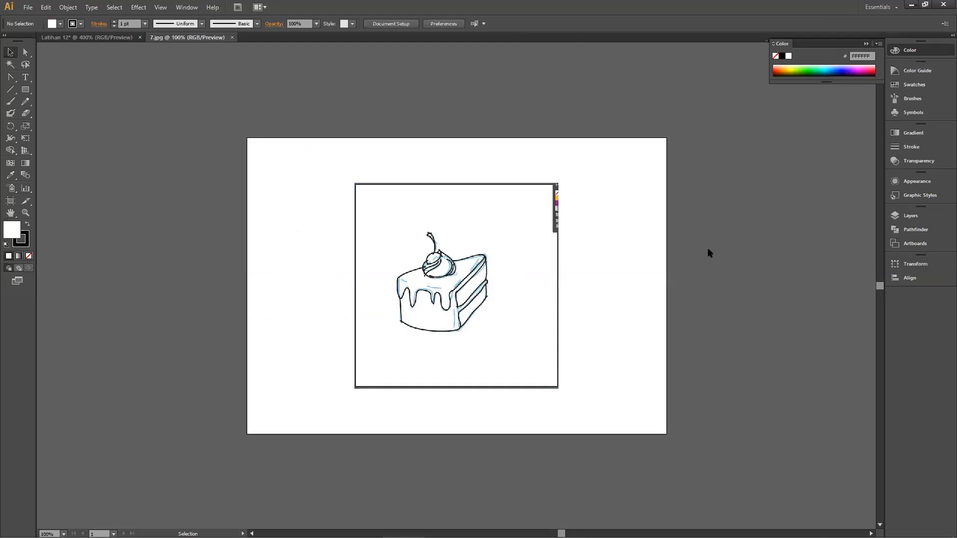
Rename the layer that holds the cake sketch as "Cake".
{"action": "key", "text": "ctrl+plus"}
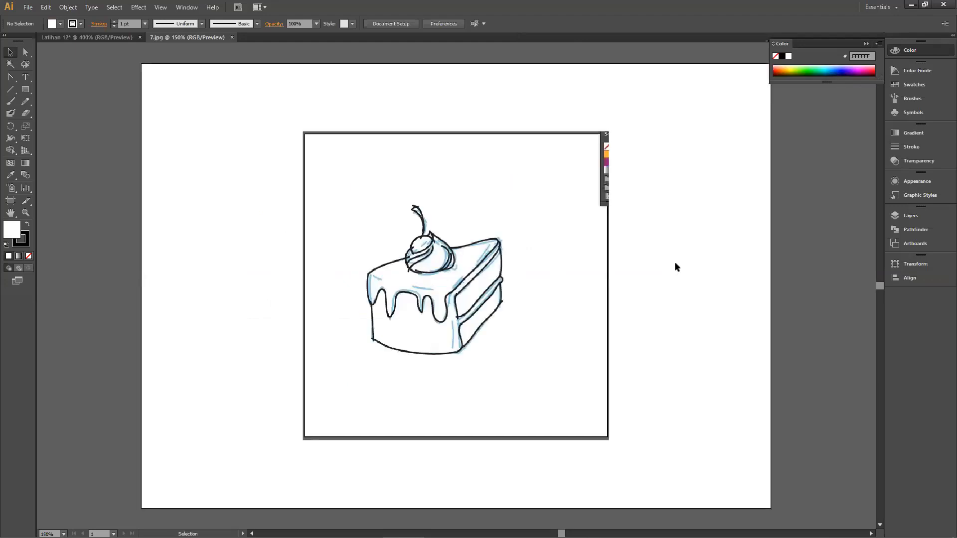
{"action": "scroll", "coordinate": [215, 135], "scroll_direction": "down", "scroll_amount": 1}
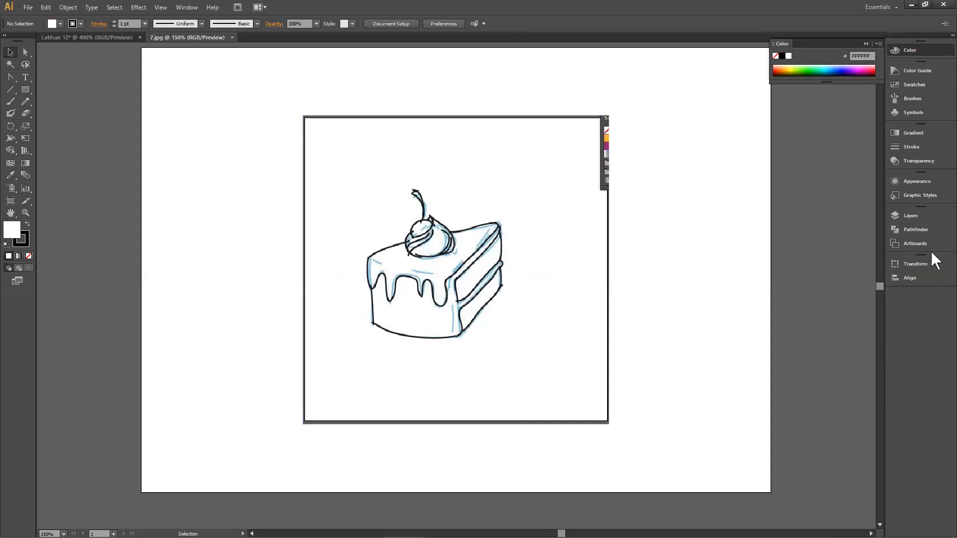
{"action": "left_click", "coordinate": [925, 215]}
{"action": "left_click", "coordinate": [925, 214]}
{"action": "left_click", "coordinate": [925, 215]}
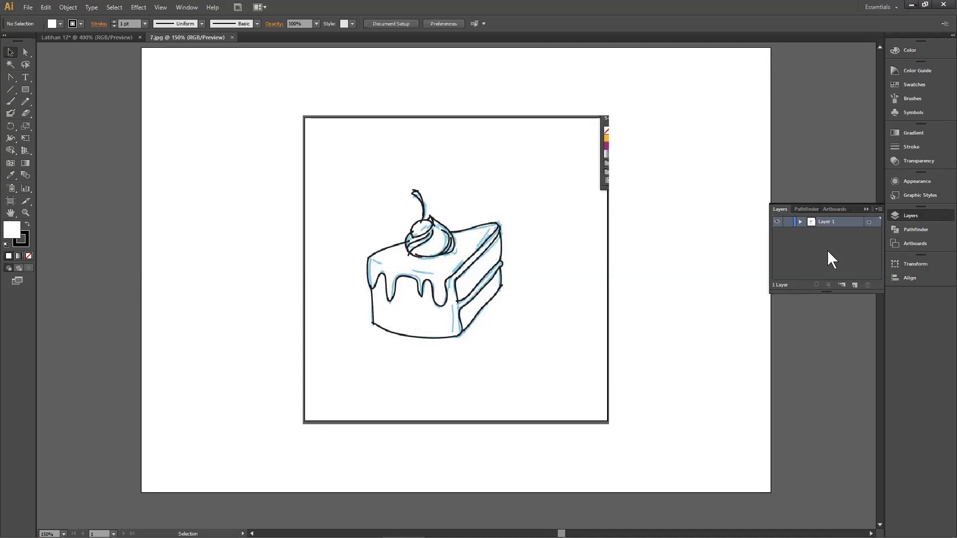
{"action": "double_click", "coordinate": [830, 220]}
{"action": "type", "text": "Cake"}
{"action": "key", "text": "Return"}
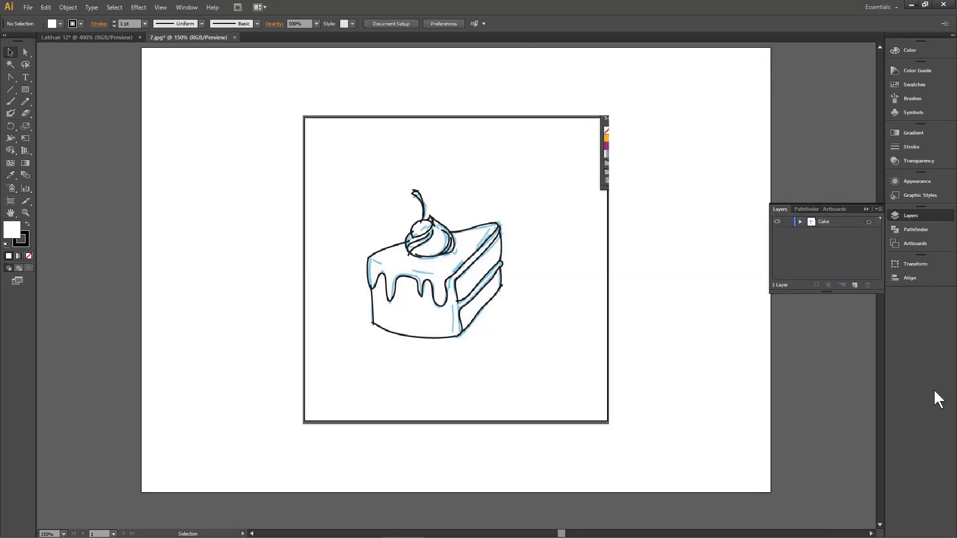
Add a new layer above the Cake layer.
{"action": "key", "text": "ctrl+equal"}
{"action": "key", "text": "ctrl+equal"}
{"action": "key", "text": "ctrl+equal"}
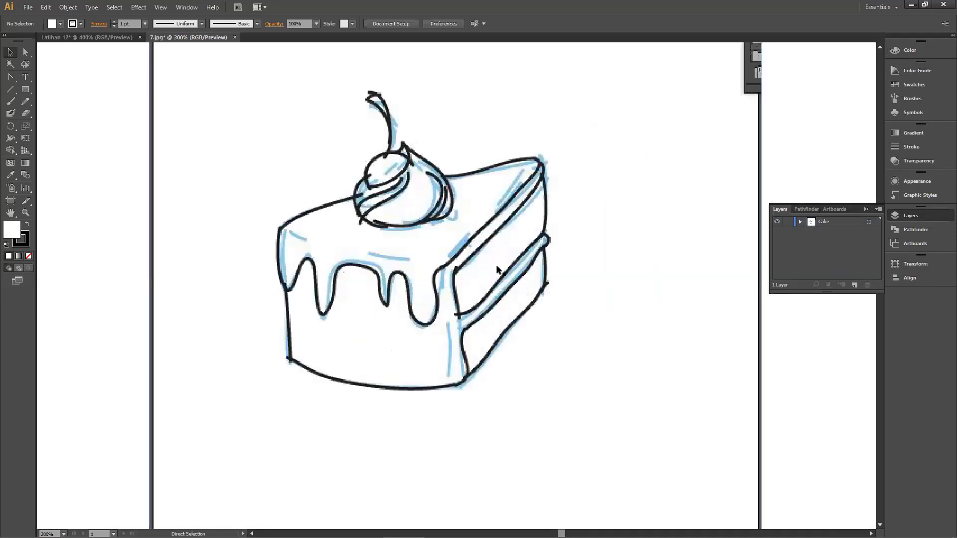
{"action": "scroll", "coordinate": [504, 317], "scroll_direction": "up", "scroll_amount": 2}
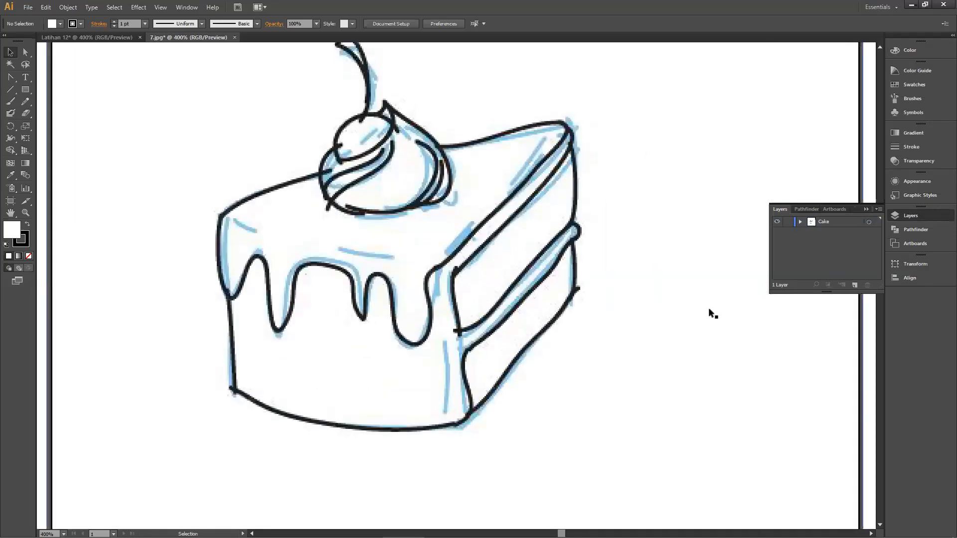
{"action": "left_click", "coordinate": [855, 287]}
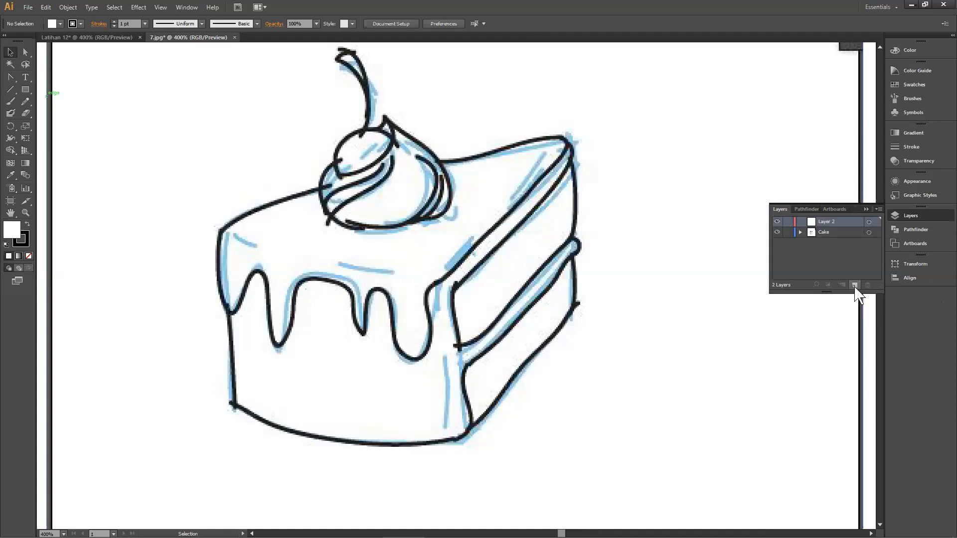
Lock the Cake layer, test the lock on the sketch, and make Layer 2 the active layer.
{"action": "left_click", "coordinate": [844, 232]}
{"action": "scroll", "coordinate": [744, 310], "scroll_direction": "up", "scroll_amount": 1}
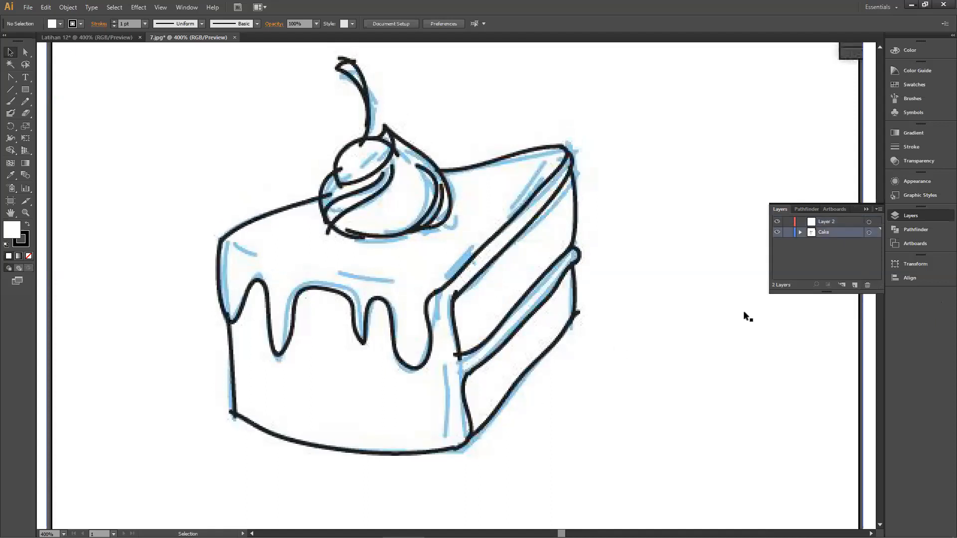
{"action": "left_click", "coordinate": [786, 233]}
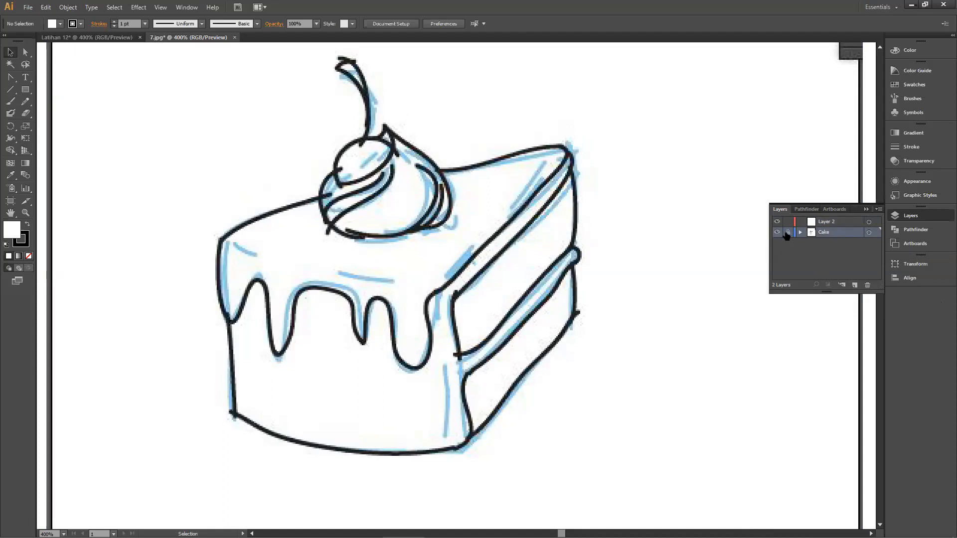
{"action": "left_click_drag", "start_coordinate": [388, 235], "coordinate": [498, 362]}
{"action": "left_click_drag", "start_coordinate": [434, 313], "coordinate": [459, 235]}
{"action": "left_click_drag", "start_coordinate": [534, 324], "coordinate": [479, 246]}
{"action": "left_click", "coordinate": [823, 224]}
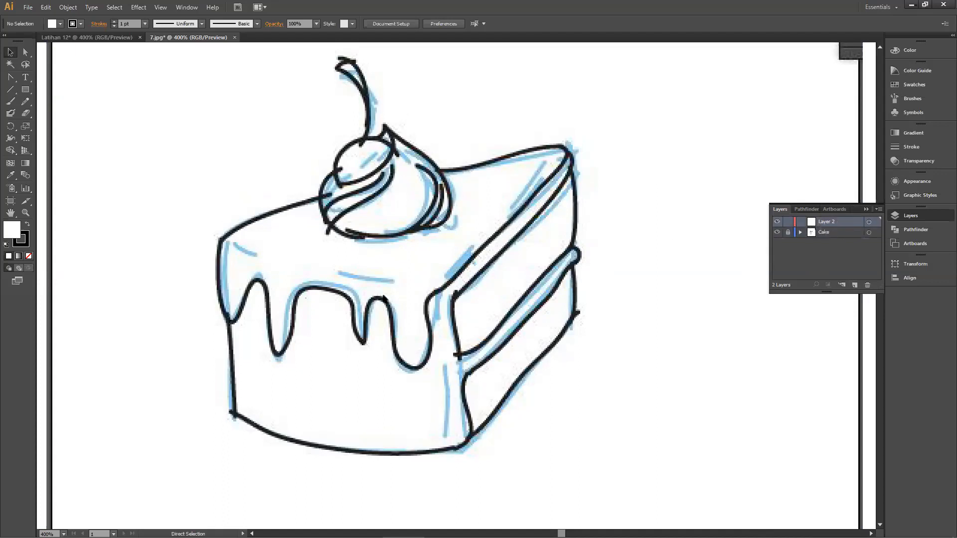
Draw a rectangle about 4.17 × 3.67 cm over the cake's front face and remove its fill.
{"action": "key", "text": "ctrl+="}
{"action": "scroll", "coordinate": [109, 255], "scroll_direction": "down", "scroll_amount": 2}
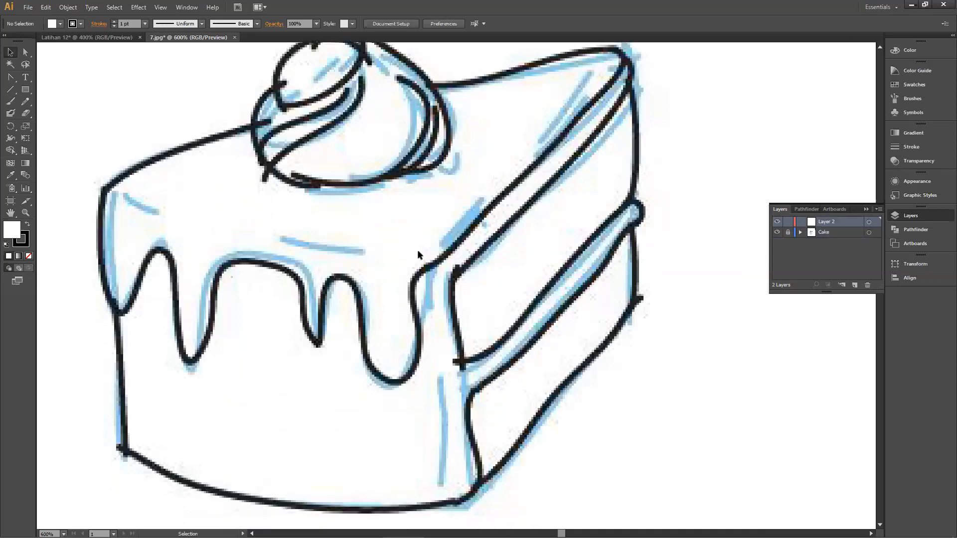
{"action": "scroll", "coordinate": [417, 252], "scroll_direction": "up", "scroll_amount": 3}
{"action": "scroll", "coordinate": [417, 250], "scroll_direction": "up", "scroll_amount": 5}
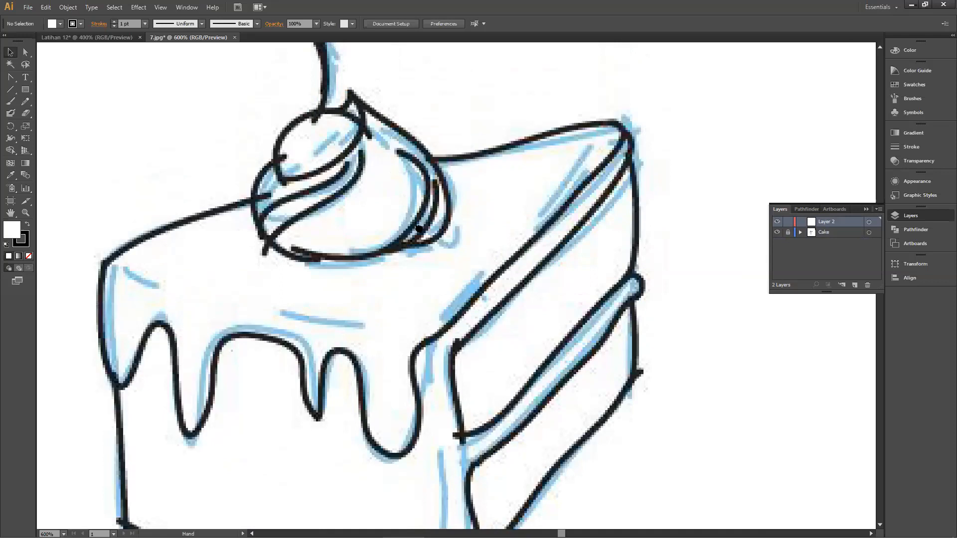
{"action": "scroll", "coordinate": [418, 144], "scroll_direction": "down", "scroll_amount": 8}
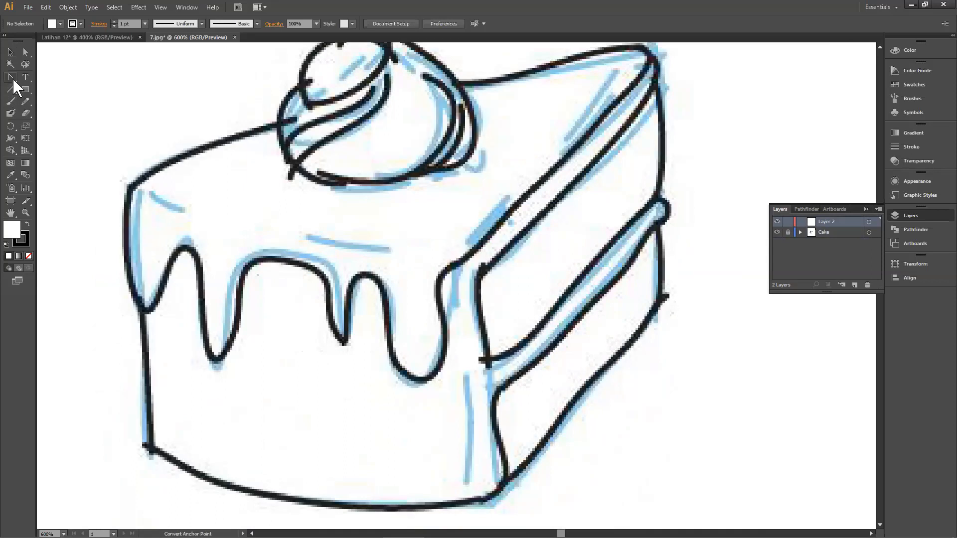
{"action": "left_click_drag", "start_coordinate": [13, 79], "coordinate": [31, 78]}
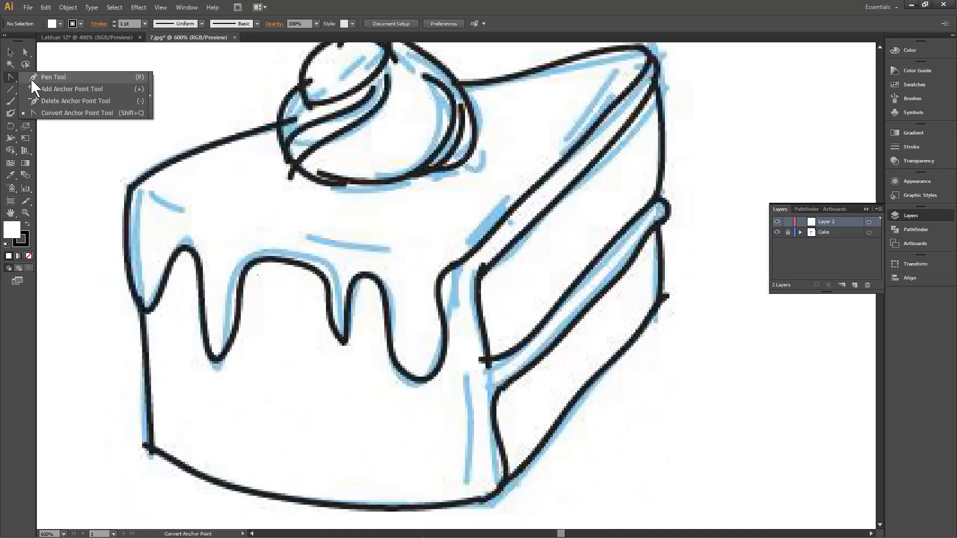
{"action": "left_click_drag", "start_coordinate": [31, 79], "coordinate": [30, 79]}
{"action": "left_click", "coordinate": [25, 90]}
{"action": "left_click_drag", "start_coordinate": [132, 183], "coordinate": [487, 493]}
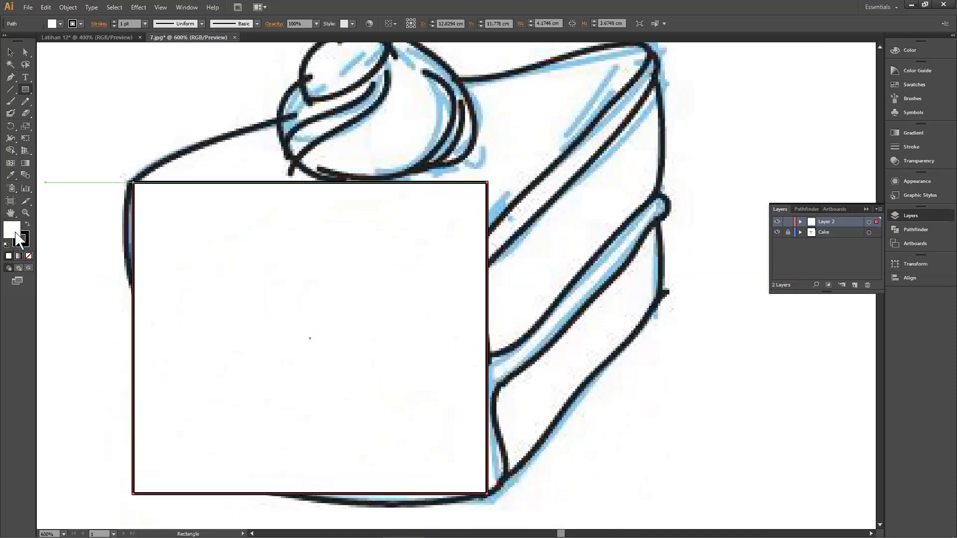
{"action": "left_click", "coordinate": [29, 257]}
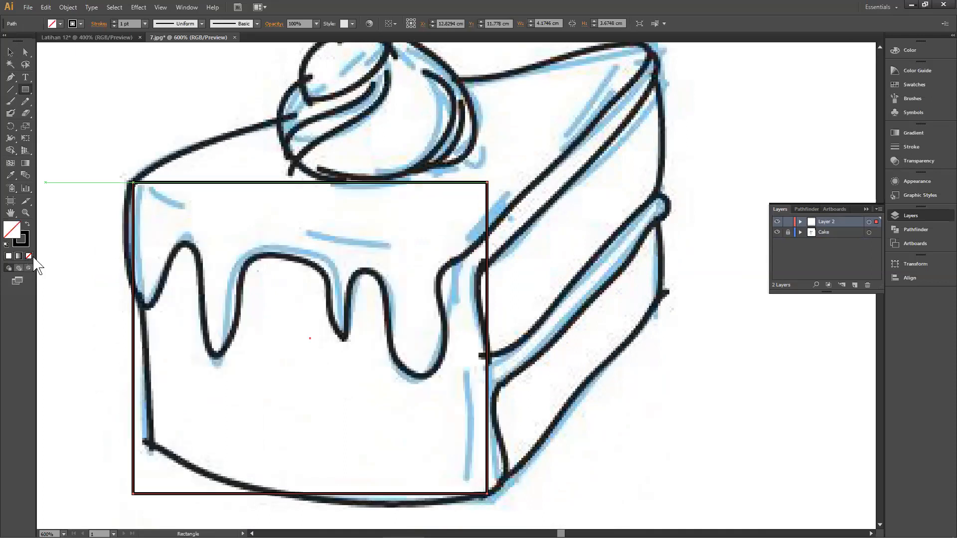
Reduce the rectangle's height to about 3.63 cm and move its upper-right and lower-left corners onto the front face's corners.
{"action": "left_click", "coordinate": [10, 52]}
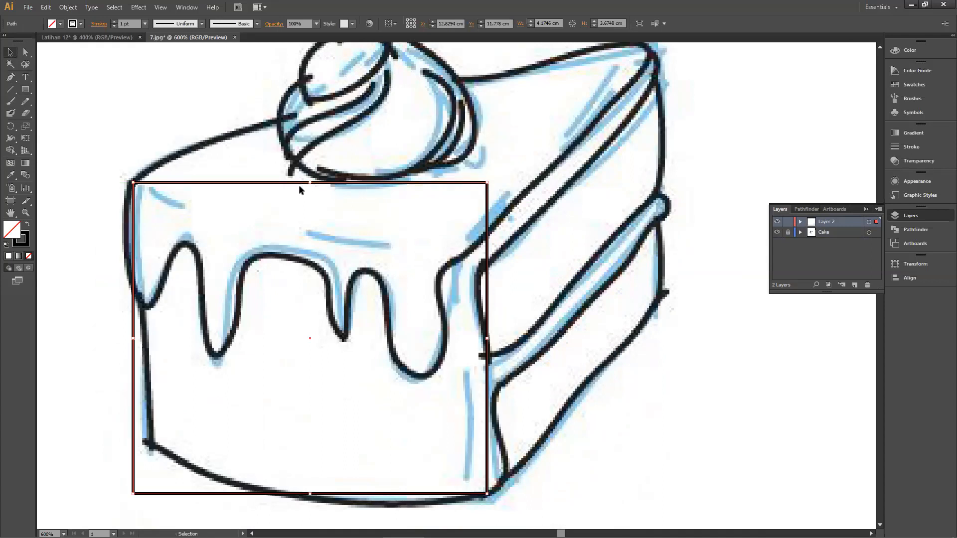
{"action": "left_click_drag", "start_coordinate": [308, 186], "coordinate": [308, 190]}
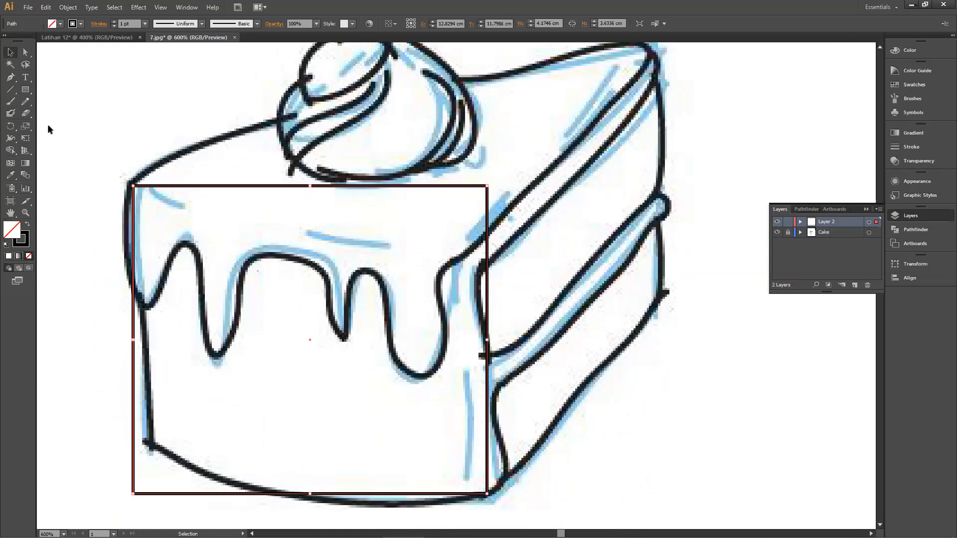
{"action": "left_click", "coordinate": [26, 52]}
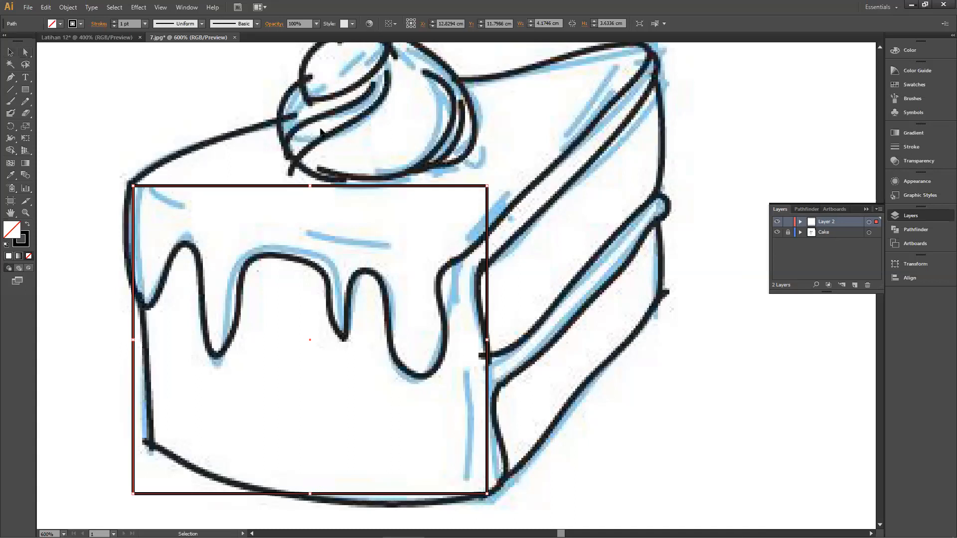
{"action": "left_click", "coordinate": [488, 187]}
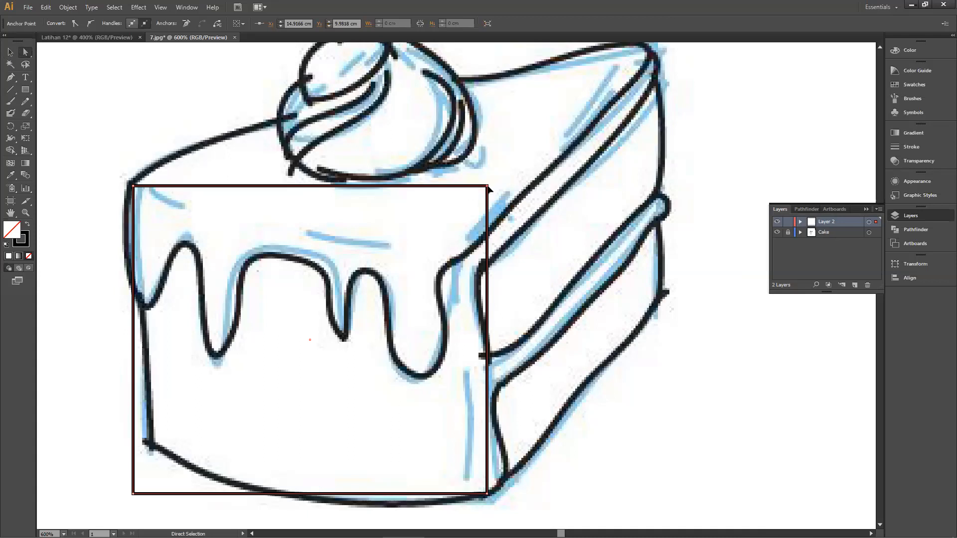
{"action": "left_click_drag", "start_coordinate": [488, 188], "coordinate": [434, 279]}
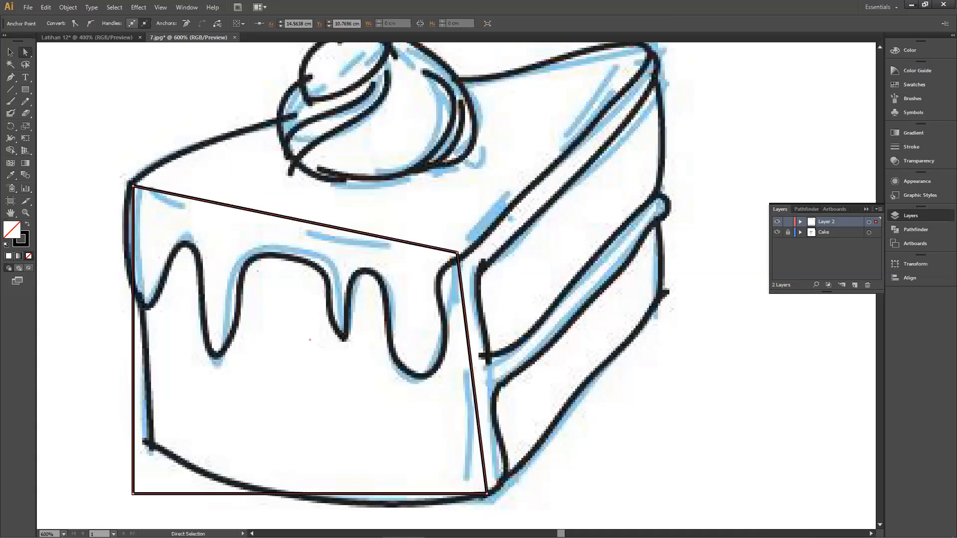
{"action": "left_click_drag", "start_coordinate": [133, 494], "coordinate": [147, 442]}
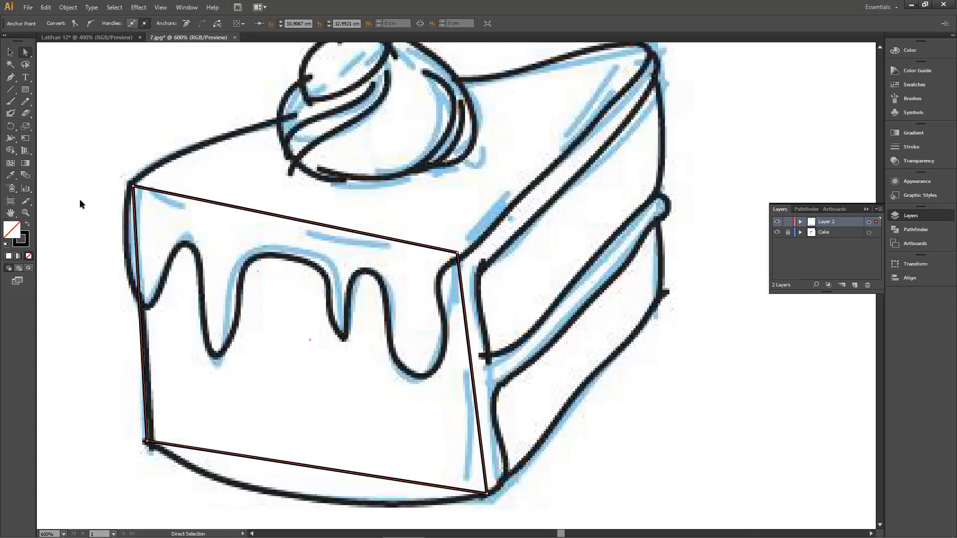
Draw a second rectangle about 3.82 × 0.79 cm along the front face's upper edge and pull its upper-right corner to the cake's far corner.
{"action": "left_click", "coordinate": [24, 85]}
{"action": "scroll", "coordinate": [179, 150], "scroll_direction": "up", "scroll_amount": 1}
{"action": "scroll", "coordinate": [475, 184], "scroll_direction": "up", "scroll_amount": 3}
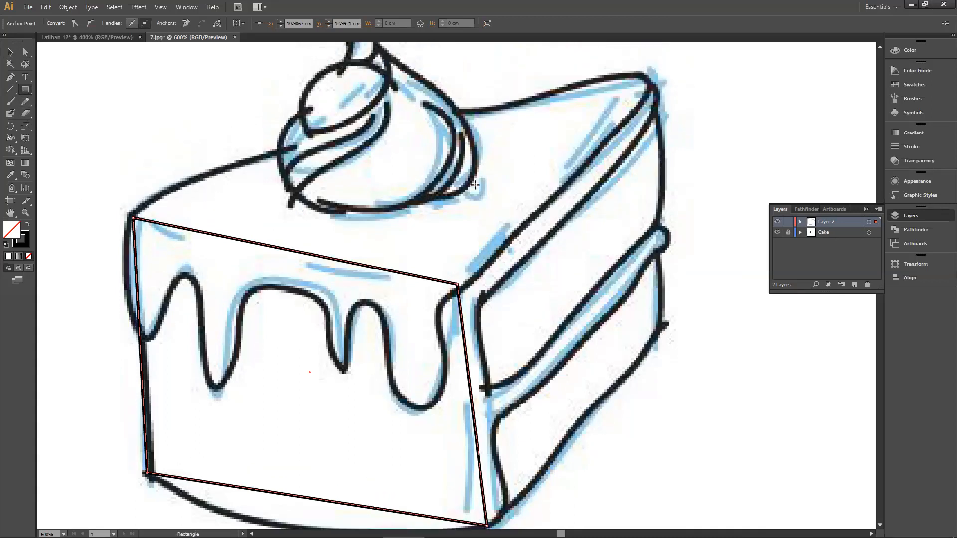
{"action": "mouse_move", "coordinate": [133, 263]}
{"action": "left_mouse_down"}
{"action": "mouse_move", "coordinate": [483, 265]}
{"action": "mouse_move", "coordinate": [299, 271]}
{"action": "mouse_move", "coordinate": [468, 306]}
{"action": "mouse_move", "coordinate": [445, 337]}
{"action": "mouse_move", "coordinate": [457, 329]}
{"action": "left_mouse_up"}
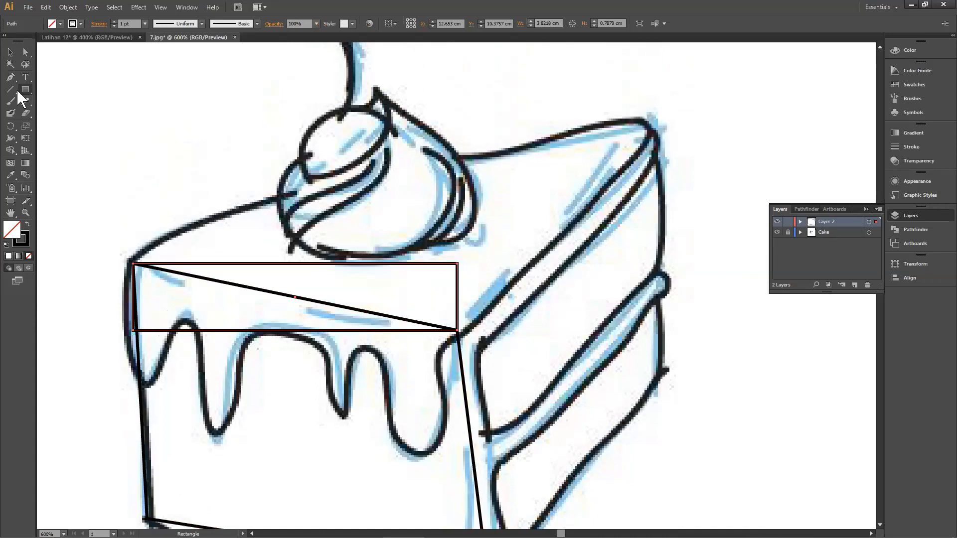
{"action": "left_click", "coordinate": [25, 52]}
{"action": "mouse_move", "coordinate": [457, 264]}
{"action": "left_mouse_down"}
{"action": "mouse_move", "coordinate": [666, 96]}
{"action": "mouse_move", "coordinate": [650, 126]}
{"action": "left_mouse_up"}
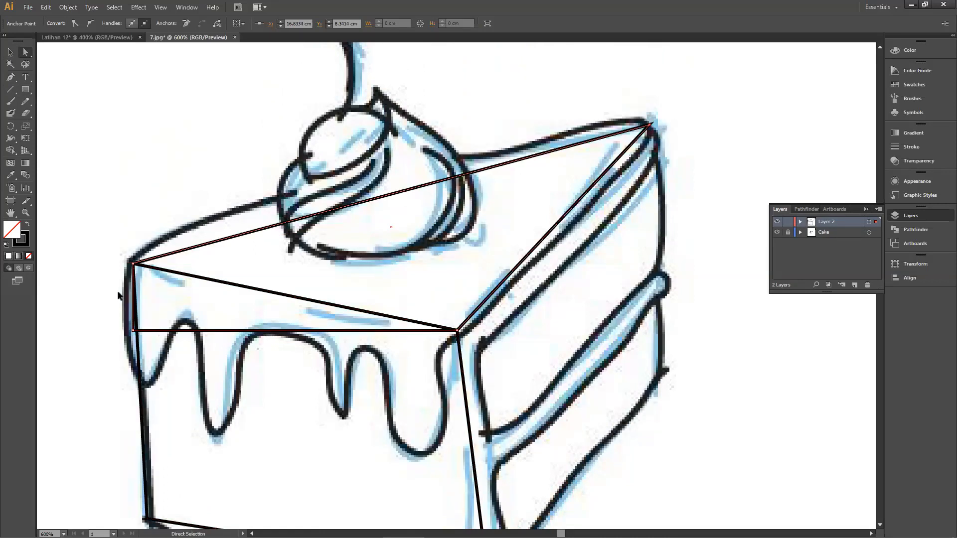
Try removing the second rectangle's lower-left anchor point with the Pen tool while that shape is selected.
{"action": "left_click", "coordinate": [10, 79]}
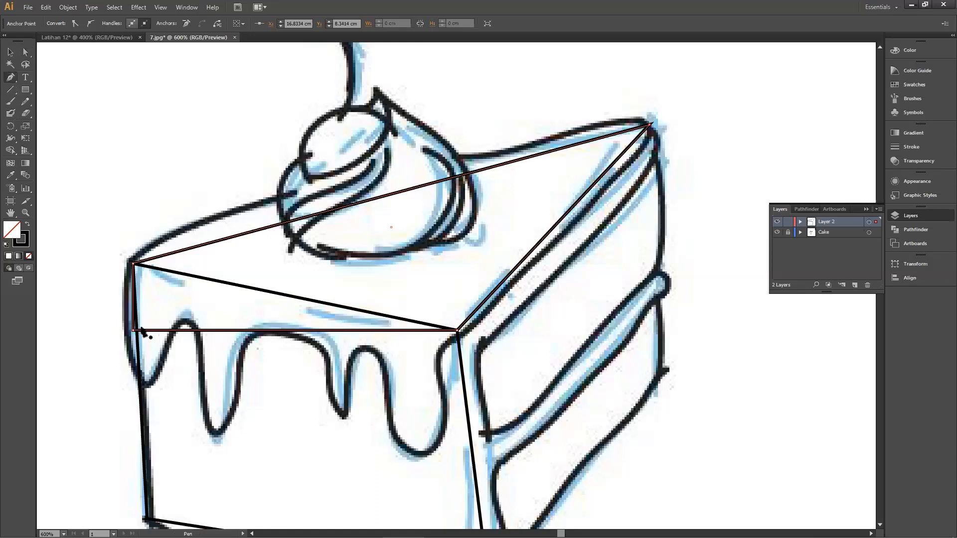
{"action": "scroll", "coordinate": [144, 333], "scroll_direction": "up", "scroll_amount": 2}
{"action": "scroll", "coordinate": [142, 334], "scroll_direction": "down", "scroll_amount": 2}
{"action": "scroll", "coordinate": [144, 349], "scroll_direction": "down", "scroll_amount": 1}
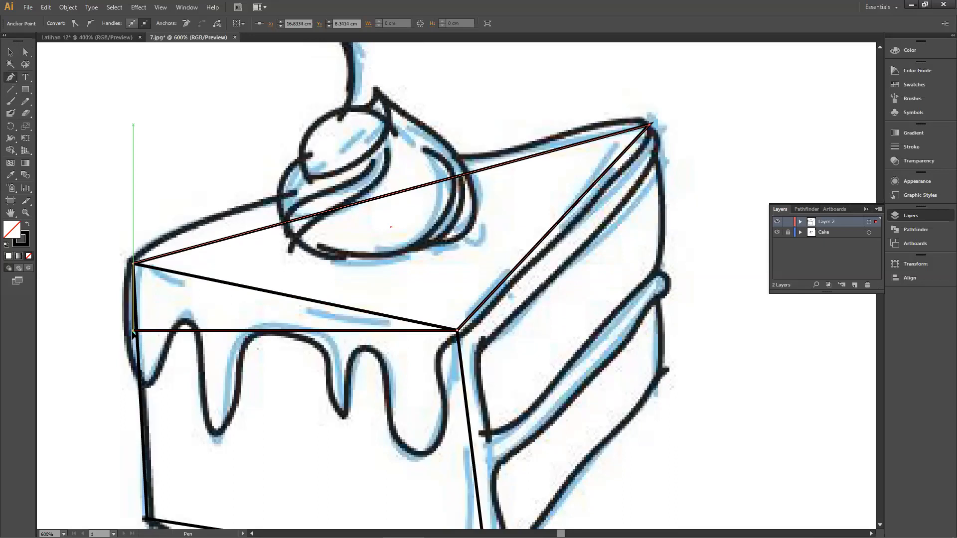
{"action": "key", "text": "ctrl+shift+a"}
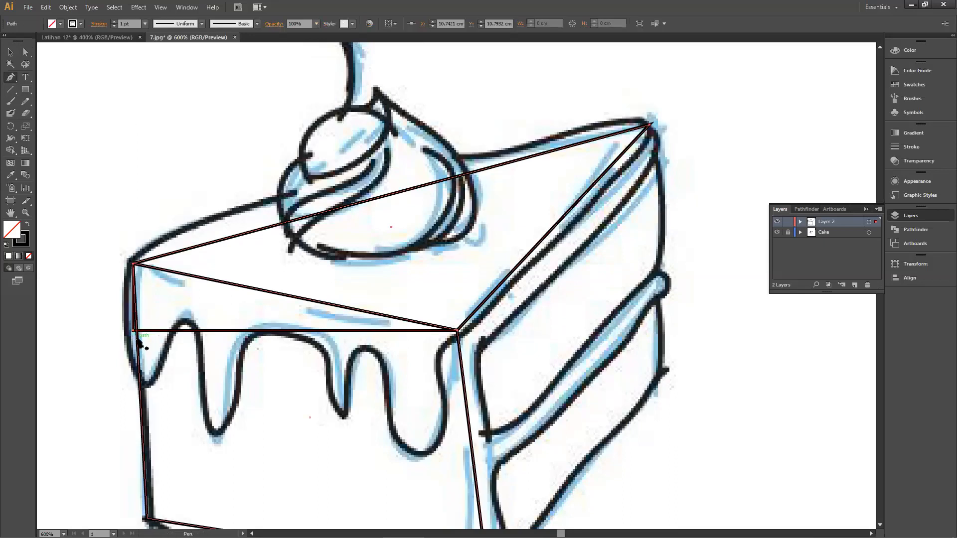
{"action": "left_click", "coordinate": [135, 331], "text": "ctrl"}
{"action": "left_click", "coordinate": [152, 336], "text": "ctrl"}
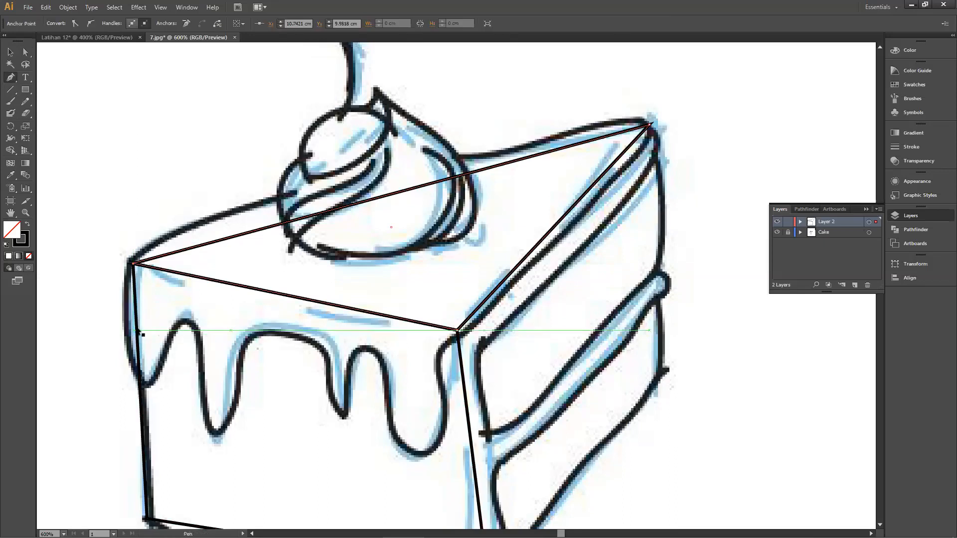
{"action": "left_click", "coordinate": [136, 333], "text": "ctrl"}
Delete the second rectangle's lower-left anchor point so the shape becomes the cake's triangular top face.
{"action": "key", "text": "ctrl+plus"}
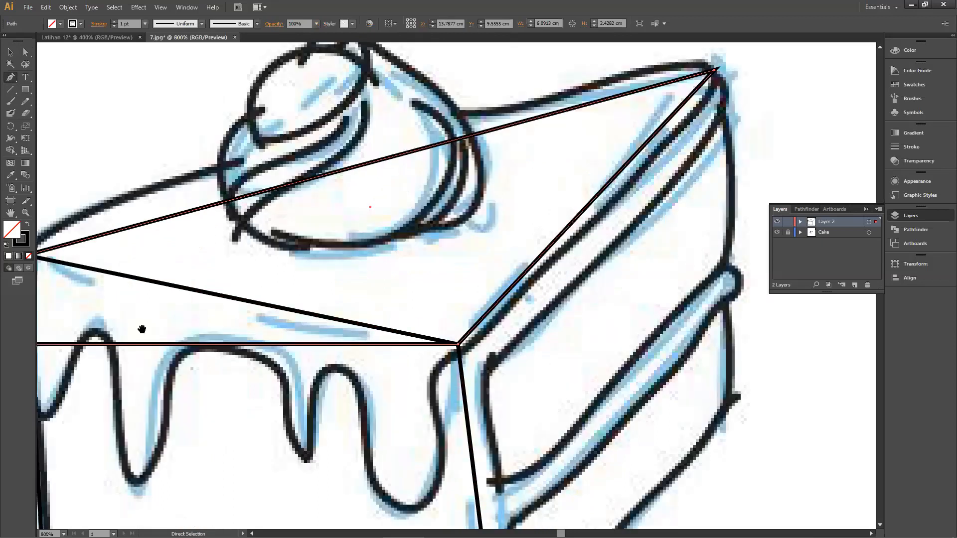
{"action": "key", "text": "ctrl+plus"}
{"action": "key", "text": "ctrl+plus"}
{"action": "left_click_drag", "start_coordinate": [150, 210], "coordinate": [539, 178]}
{"action": "left_click_drag", "start_coordinate": [369, 184], "coordinate": [717, 177]}
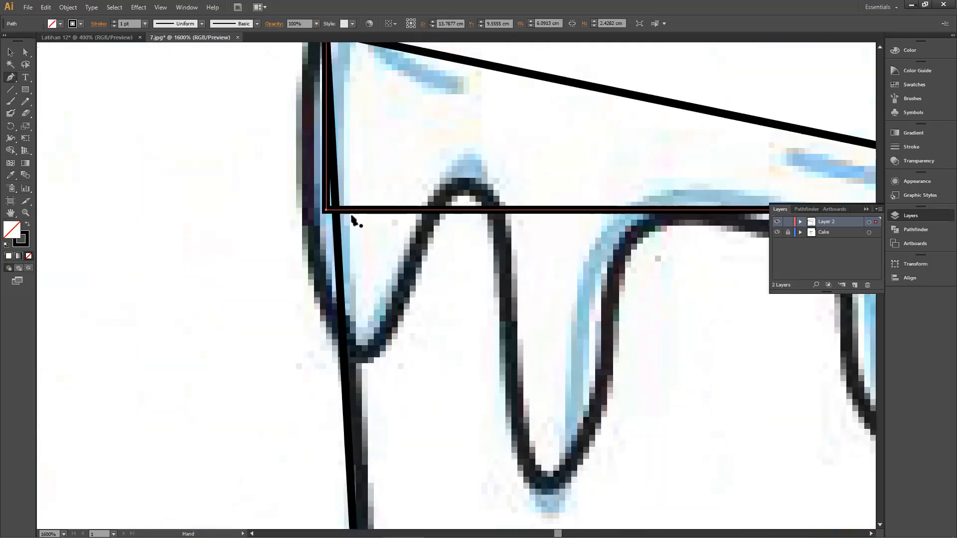
{"action": "left_click", "coordinate": [326, 210]}
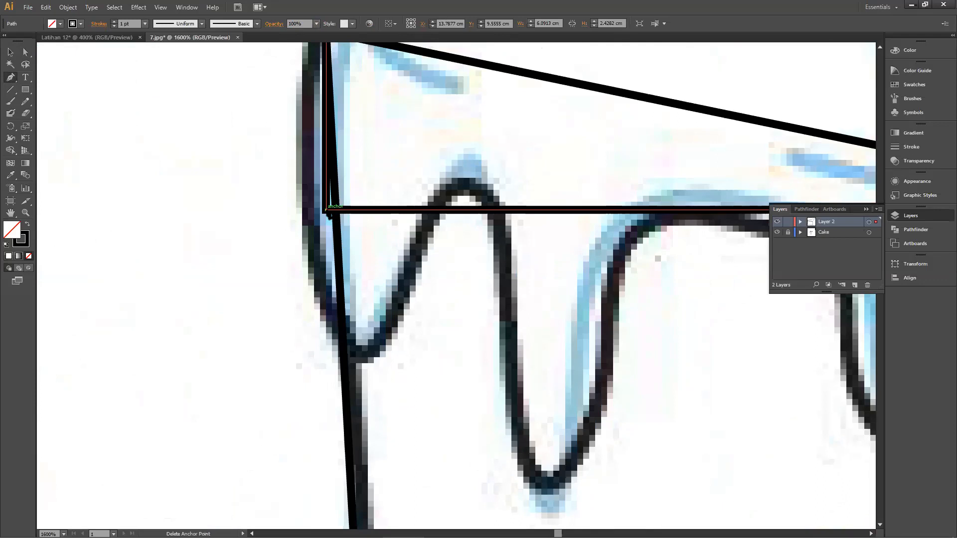
{"action": "key", "text": "ctrl+z"}
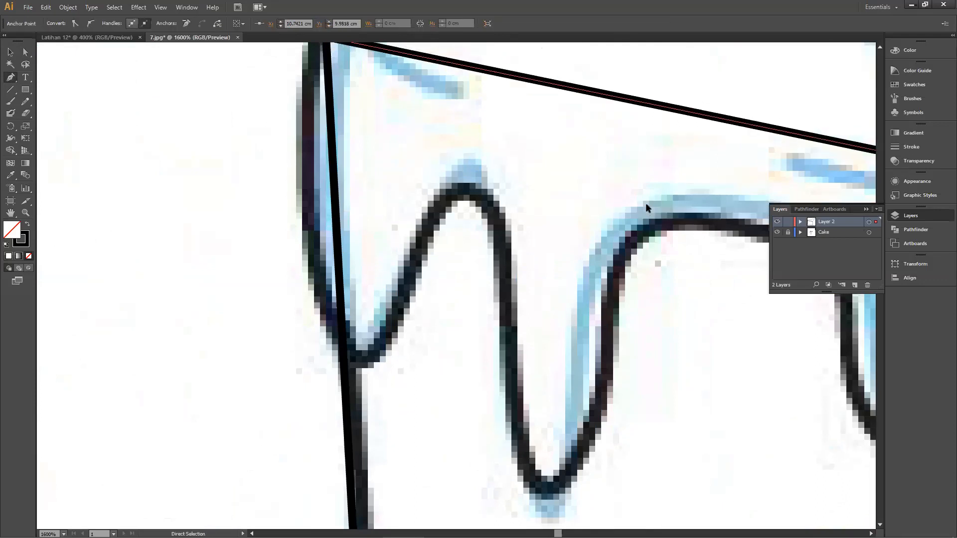
Draw a third rectangle about 3.14 × 2.85 cm over the cake's side, starting at the front face's upper-right corner.
{"action": "key", "text": "ctrl+minus"}
{"action": "key", "text": "ctrl+minus"}
{"action": "key", "text": "ctrl+minus"}
{"action": "key", "text": "ctrl+minus"}
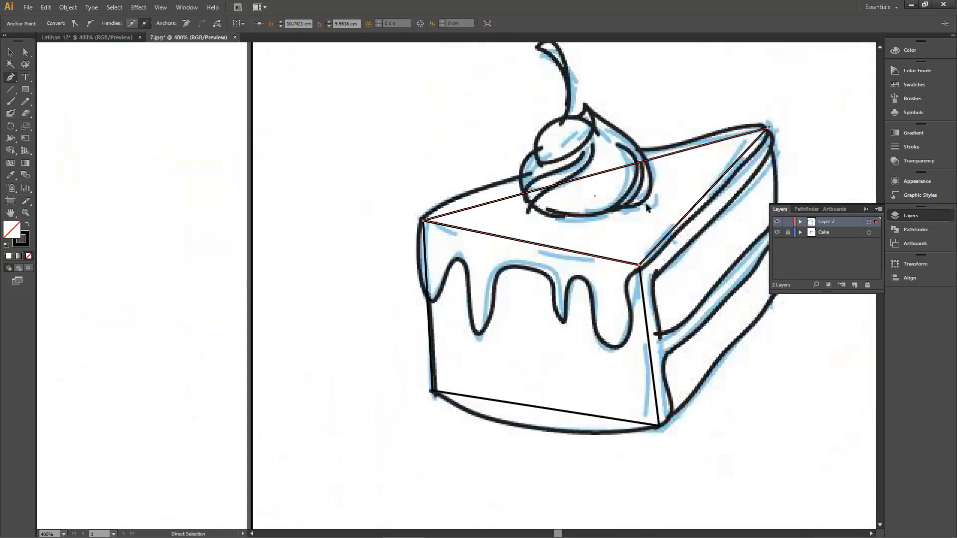
{"action": "key", "text": "ctrl+plus"}
{"action": "key", "text": "space"}
{"action": "scroll", "coordinate": [305, 224], "scroll_direction": "right", "scroll_amount": 5}
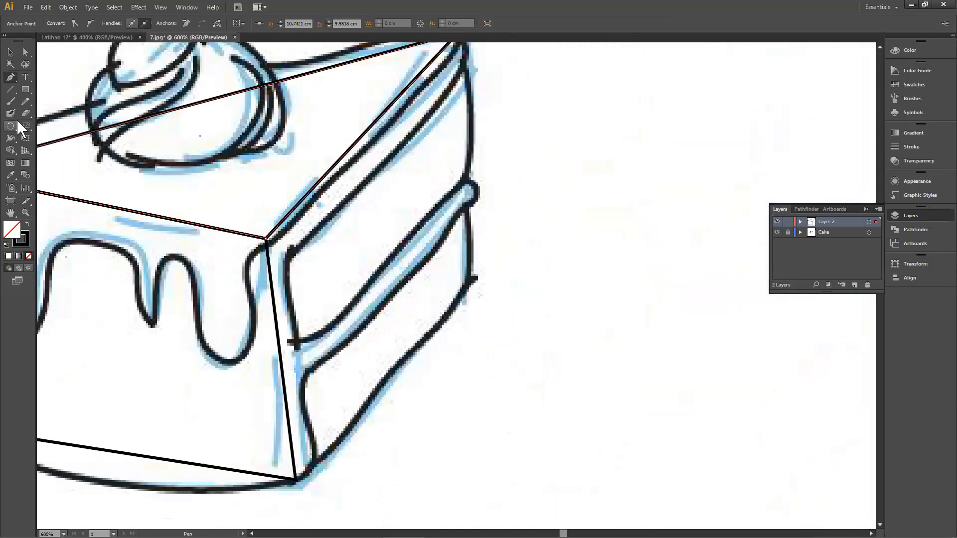
{"action": "left_click", "coordinate": [25, 90]}
{"action": "scroll", "coordinate": [156, 114], "scroll_direction": "down", "scroll_amount": 1}
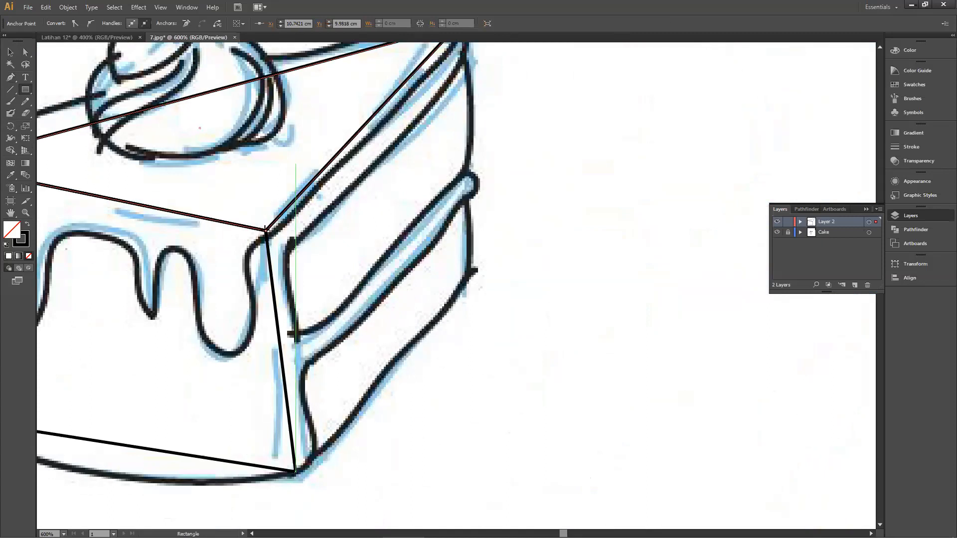
{"action": "mouse_move", "coordinate": [266, 231]}
{"action": "left_mouse_down"}
{"action": "mouse_move", "coordinate": [497, 129]}
{"action": "mouse_move", "coordinate": [506, 257]}
{"action": "mouse_move", "coordinate": [392, 173]}
{"action": "mouse_move", "coordinate": [479, 470]}
{"action": "mouse_move", "coordinate": [501, 456]}
{"action": "mouse_move", "coordinate": [531, 471]}
{"action": "left_mouse_up"}
Move the third rectangle's lower-left, upper-right and lower-right corners onto the matching corners of the cake's side face.
{"action": "left_click", "coordinate": [26, 52]}
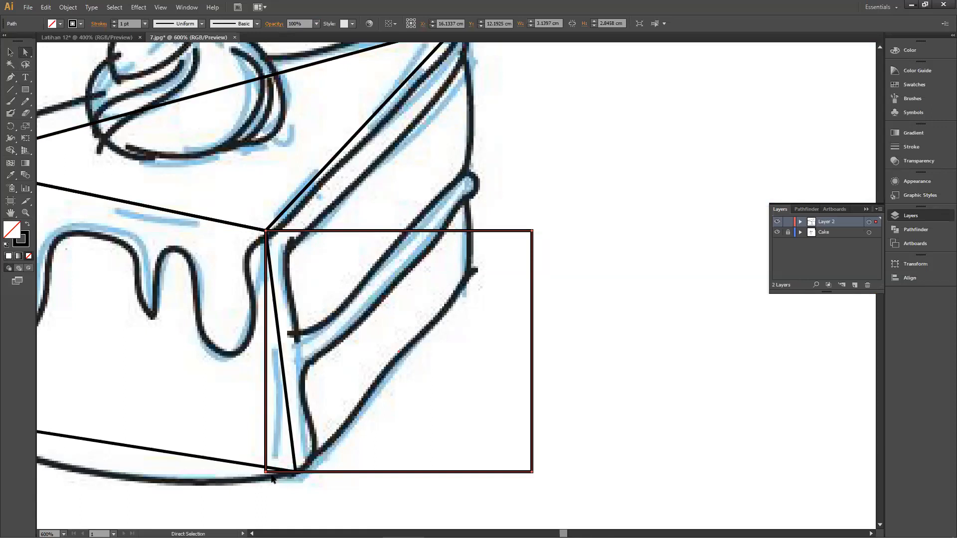
{"action": "left_click_drag", "start_coordinate": [269, 472], "coordinate": [328, 455]}
{"action": "scroll", "coordinate": [543, 252], "scroll_direction": "up", "scroll_amount": 2}
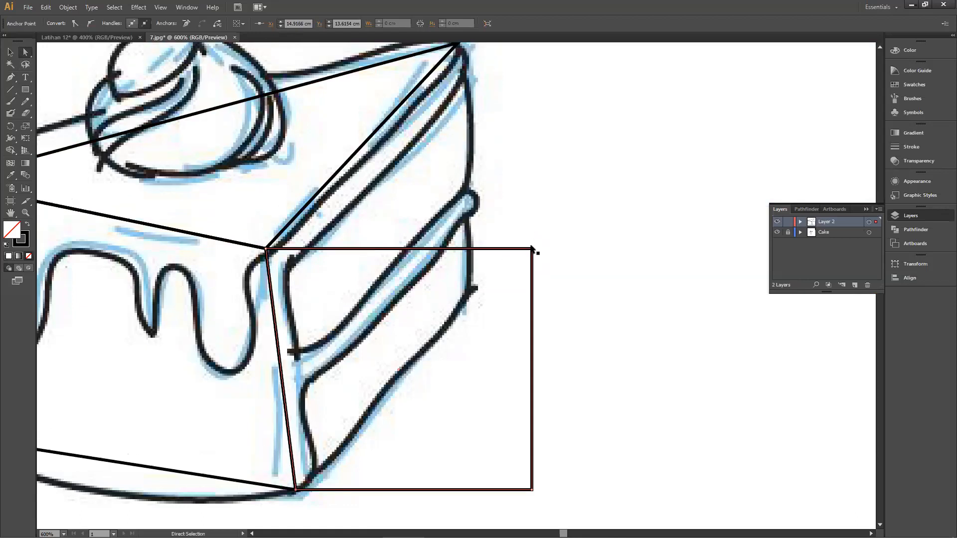
{"action": "left_click_drag", "start_coordinate": [532, 249], "coordinate": [462, 89]}
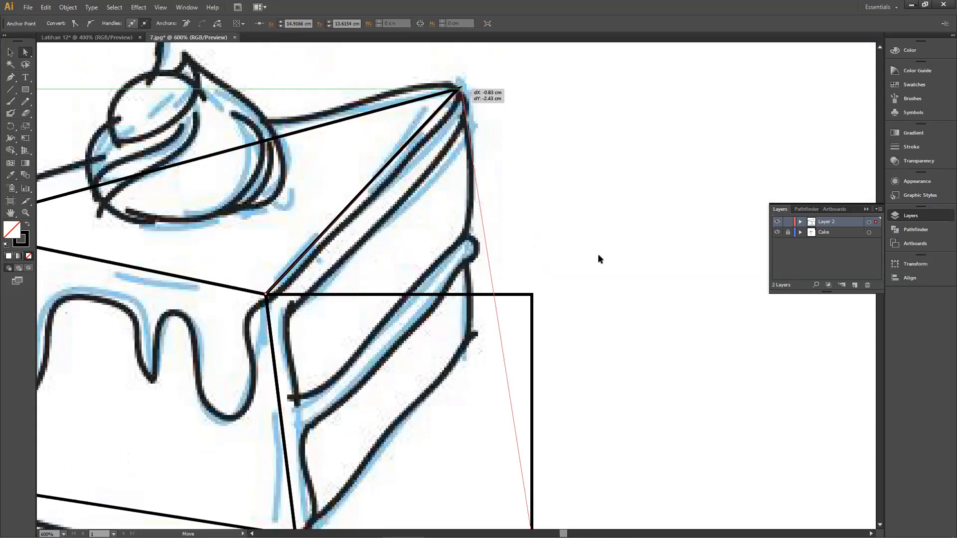
{"action": "scroll", "coordinate": [532, 447], "scroll_direction": "down", "scroll_amount": 3}
{"action": "left_click_drag", "start_coordinate": [532, 512], "coordinate": [476, 313]}
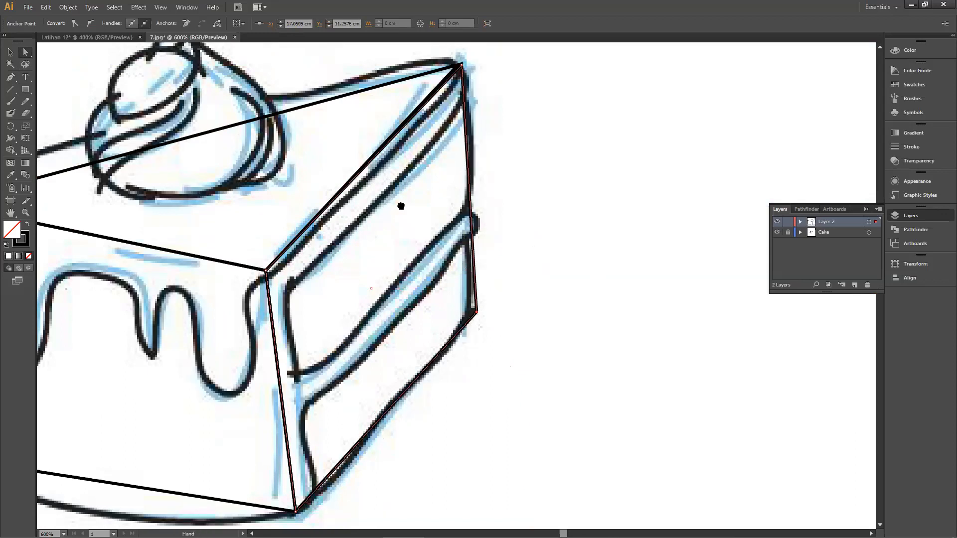
{"action": "left_click_drag", "start_coordinate": [482, 212], "coordinate": [666, 173]}
{"action": "scroll", "coordinate": [648, 259], "scroll_direction": "up", "scroll_amount": 2}
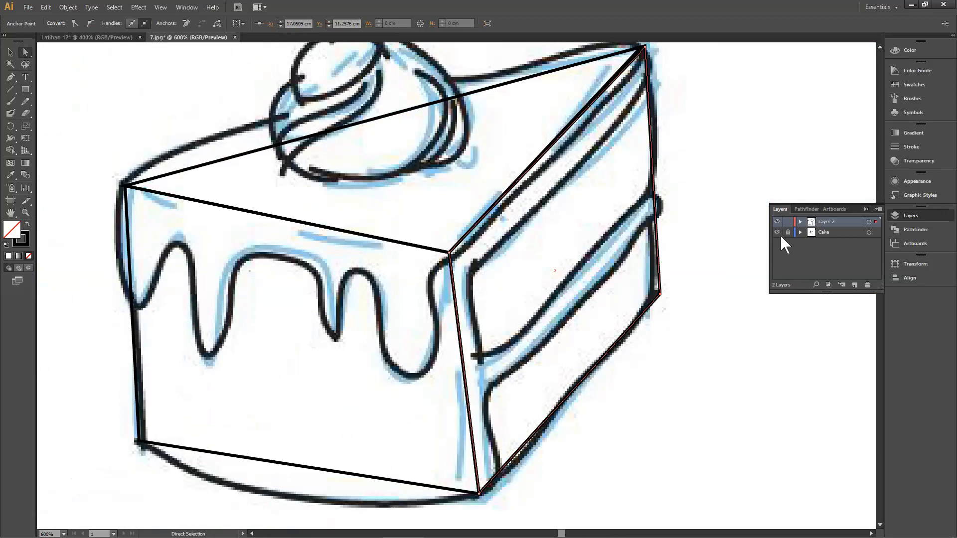
Toggle the Cake layer's visibility to compare the traced outlines with the sketch, leaving the sketch shown.
{"action": "left_click", "coordinate": [778, 234]}
{"action": "left_click", "coordinate": [778, 233]}
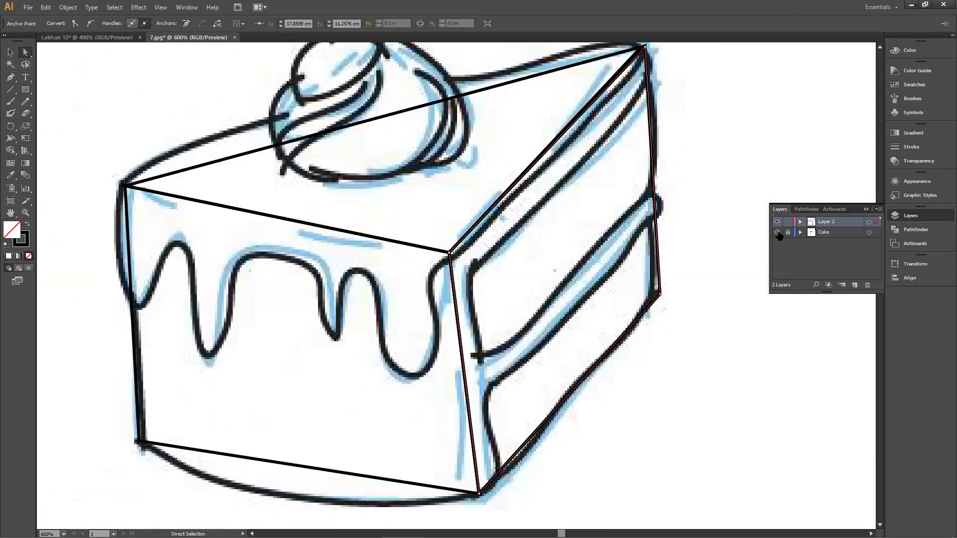
{"action": "left_click", "coordinate": [778, 233]}
{"action": "left_click", "coordinate": [778, 233]}
{"action": "left_click", "coordinate": [778, 233]}
{"action": "left_click", "coordinate": [778, 234]}
{"action": "left_click", "coordinate": [778, 234]}
{"action": "left_click", "coordinate": [778, 234]}
{"action": "left_click", "coordinate": [778, 233]}
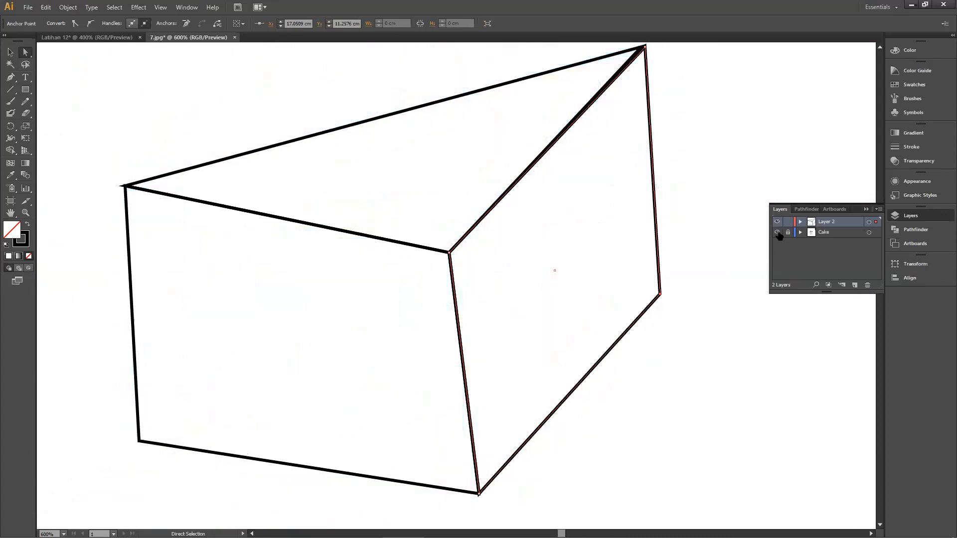
{"action": "scroll", "coordinate": [475, 300], "scroll_direction": "up", "scroll_amount": 1}
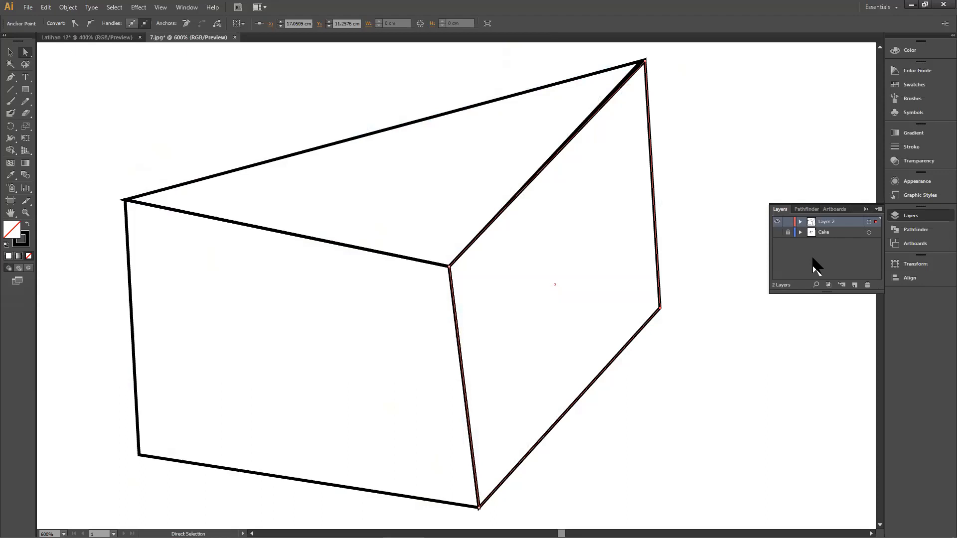
{"action": "left_click", "coordinate": [776, 232]}
{"action": "left_click", "coordinate": [776, 232]}
{"action": "scroll", "coordinate": [461, 244], "scroll_direction": "up", "scroll_amount": 1}
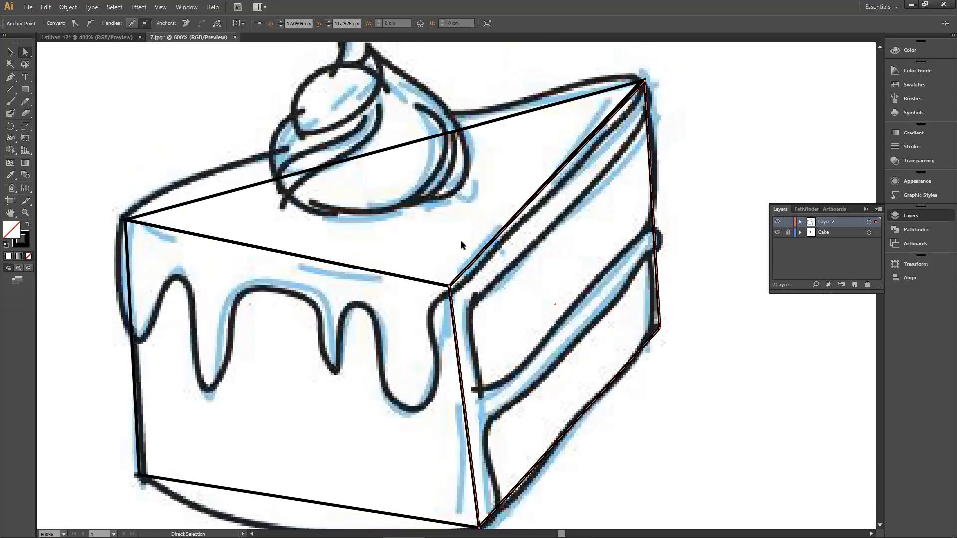
Add a new layer above Layer 2 for the icing and lock Layer 2.
{"action": "left_click", "coordinate": [11, 79]}
{"action": "scroll", "coordinate": [135, 269], "scroll_direction": "down", "scroll_amount": 1}
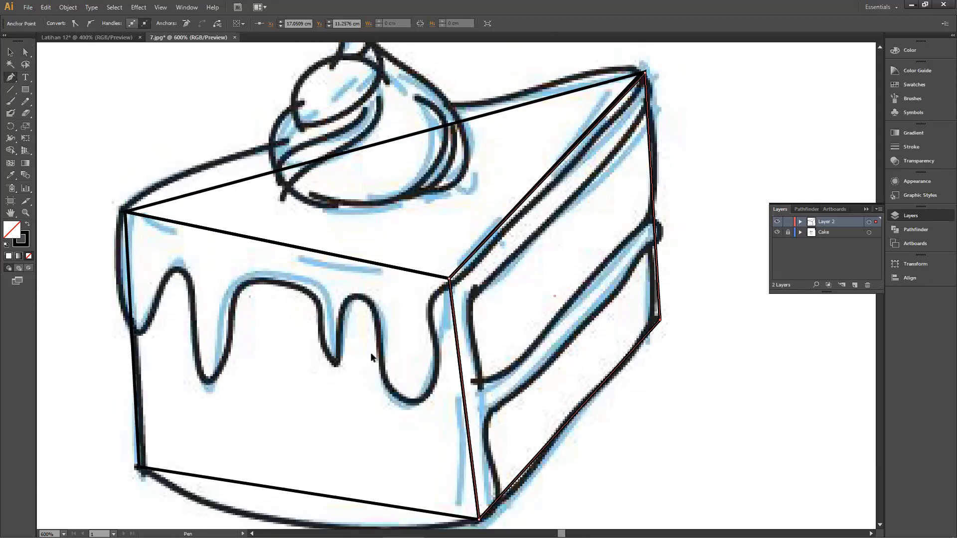
{"action": "key", "text": "ctrl+plus"}
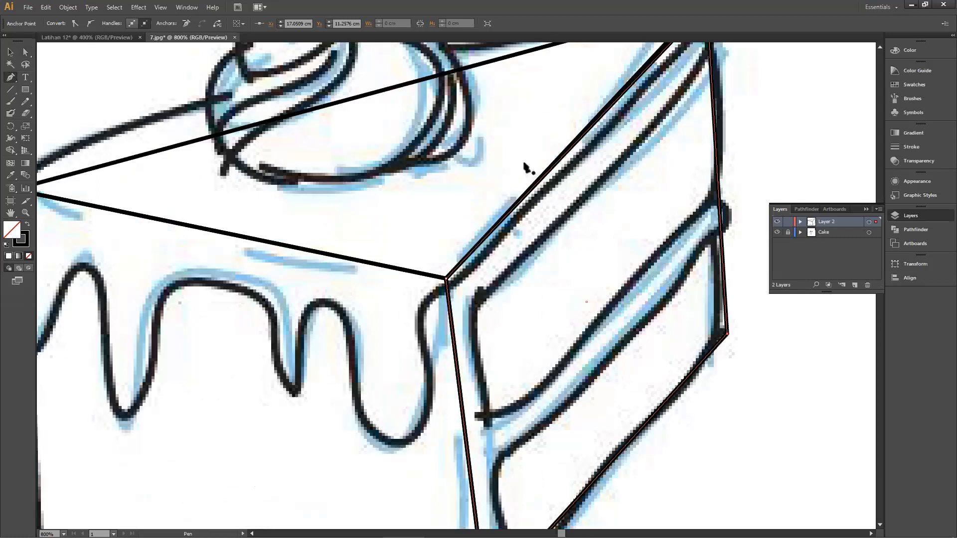
{"action": "scroll", "coordinate": [524, 163], "scroll_direction": "down", "scroll_amount": 3}
{"action": "scroll", "coordinate": [524, 163], "scroll_direction": "left", "scroll_amount": 4}
{"action": "key", "text": "ctrl+plus"}
{"action": "left_click_drag", "start_coordinate": [312, 172], "coordinate": [451, 251]}
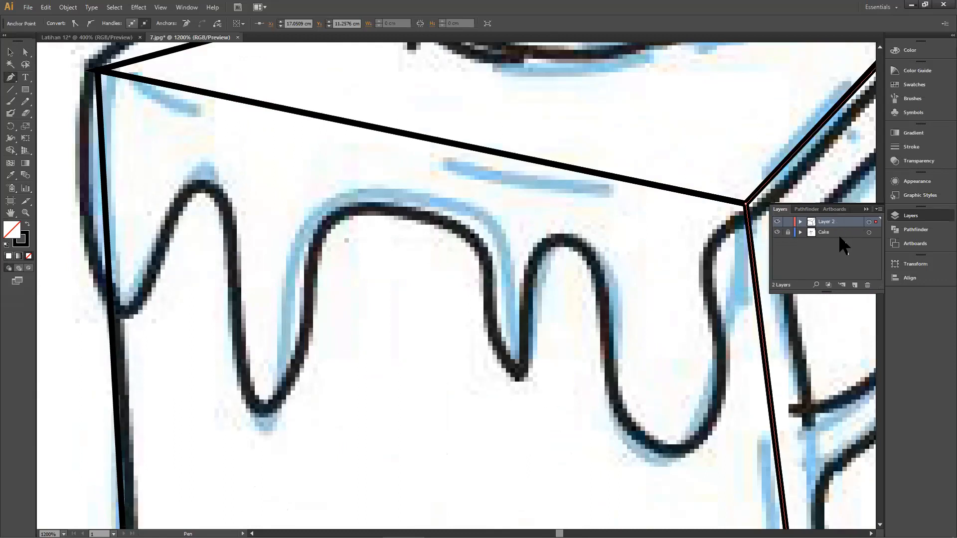
{"action": "left_click", "coordinate": [854, 286]}
{"action": "left_click", "coordinate": [788, 232]}
{"action": "scroll", "coordinate": [113, 124], "scroll_direction": "up", "scroll_amount": 1}
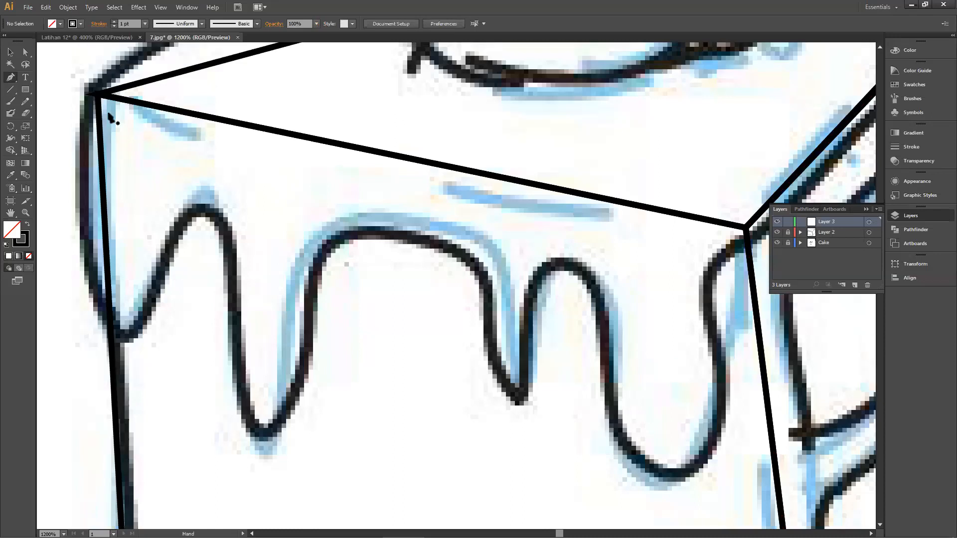
Try placing test Pen paths in the blank area beside the cake, undoing each one.
{"action": "left_click", "coordinate": [88, 93]}
{"action": "left_click", "coordinate": [43, 86], "text": "ctrl"}
{"action": "left_click_drag", "start_coordinate": [90, 95], "coordinate": [498, 154]}
{"action": "left_click", "coordinate": [151, 117]}
{"action": "left_click_drag", "start_coordinate": [184, 260], "coordinate": [320, 271]}
{"action": "key", "text": "ctrl+z"}
{"action": "left_click", "coordinate": [242, 136]}
{"action": "key", "text": "ctrl+z"}
{"action": "left_click", "coordinate": [160, 153]}
{"action": "left_click", "coordinate": [203, 290]}
{"action": "key", "text": "ctrl+z"}
{"action": "key", "text": "ctrl+z"}
{"action": "left_click", "coordinate": [192, 146]}
{"action": "key", "text": "ctrl+z"}
{"action": "key", "text": "ctrl+z"}
Practise adding straight and curved Pen segments beside the cake and undo them.
{"action": "left_click", "coordinate": [172, 137]}
{"action": "left_click", "coordinate": [184, 301]}
{"action": "mouse_move", "coordinate": [184, 306]}
{"action": "left_mouse_down"}
{"action": "mouse_move", "coordinate": [267, 324]}
{"action": "mouse_move", "coordinate": [193, 342]}
{"action": "mouse_move", "coordinate": [222, 357]}
{"action": "left_mouse_up"}
{"action": "key", "text": "ctrl+z"}
{"action": "key", "text": "ctrl+z"}
{"action": "left_click_drag", "start_coordinate": [134, 131], "coordinate": [226, 133]}
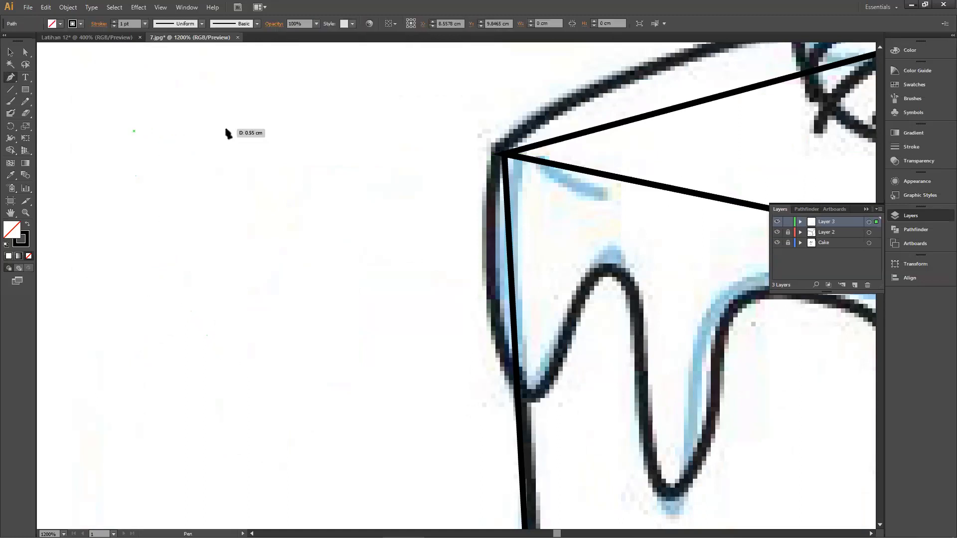
{"action": "left_click", "coordinate": [345, 132]}
{"action": "mouse_move", "coordinate": [345, 130]}
{"action": "left_mouse_down"}
{"action": "mouse_move", "coordinate": [354, 227]}
{"action": "mouse_move", "coordinate": [408, 166]}
{"action": "mouse_move", "coordinate": [438, 229]}
{"action": "left_mouse_up"}
{"action": "key", "text": "ctrl+z"}
{"action": "left_click", "coordinate": [129, 227]}
{"action": "left_click", "coordinate": [377, 228]}
{"action": "key", "text": "ctrl+z"}
{"action": "key", "text": "ctrl+z"}
Draw a practice Pen curve beside the cake, redirect its direction handle to bend it the other way, and undo the curve.
{"action": "mouse_move", "coordinate": [122, 236]}
{"action": "left_mouse_down"}
{"action": "mouse_move", "coordinate": [385, 243]}
{"action": "mouse_move", "coordinate": [396, 299]}
{"action": "mouse_move", "coordinate": [423, 306]}
{"action": "mouse_move", "coordinate": [437, 353]}
{"action": "mouse_move", "coordinate": [484, 317]}
{"action": "mouse_move", "coordinate": [522, 413]}
{"action": "mouse_move", "coordinate": [493, 384]}
{"action": "left_mouse_up"}
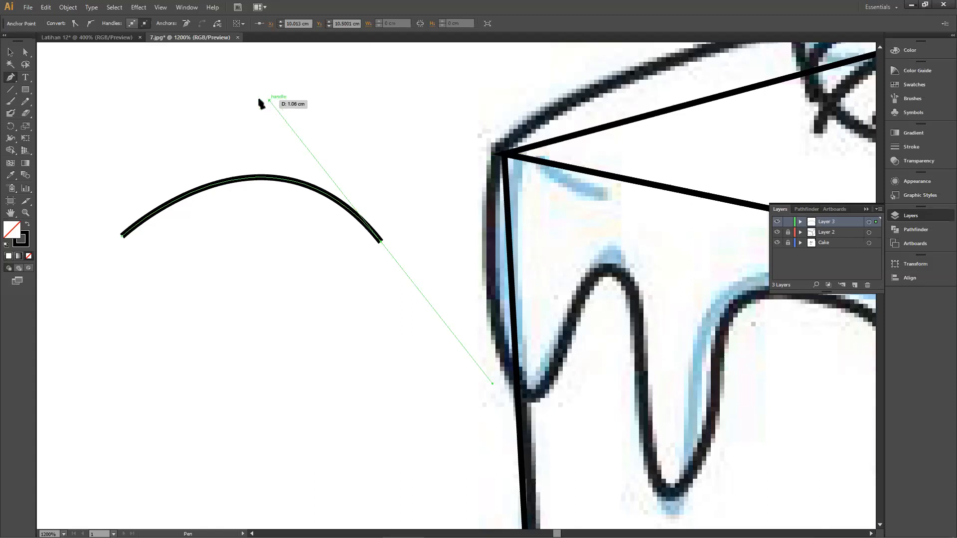
{"action": "left_click", "coordinate": [10, 80]}
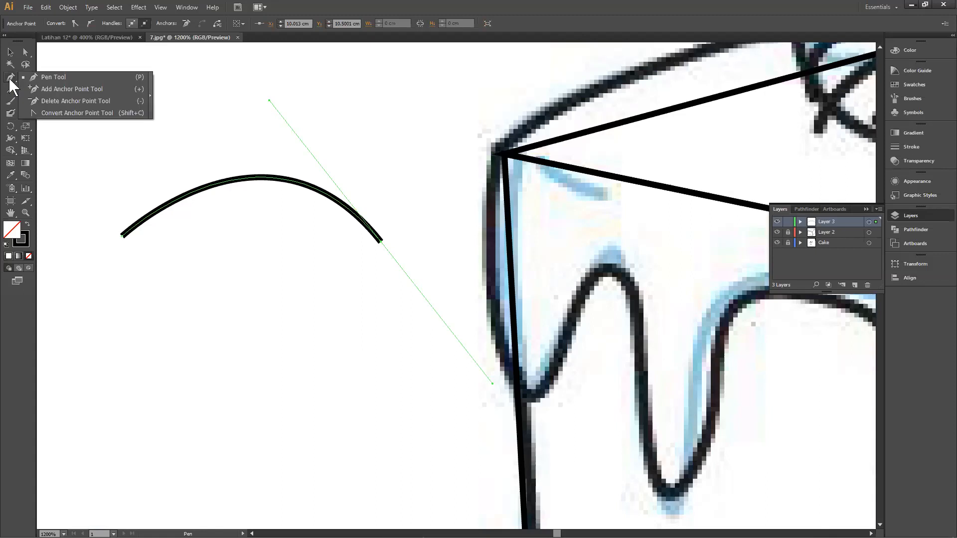
{"action": "key", "text": "alt"}
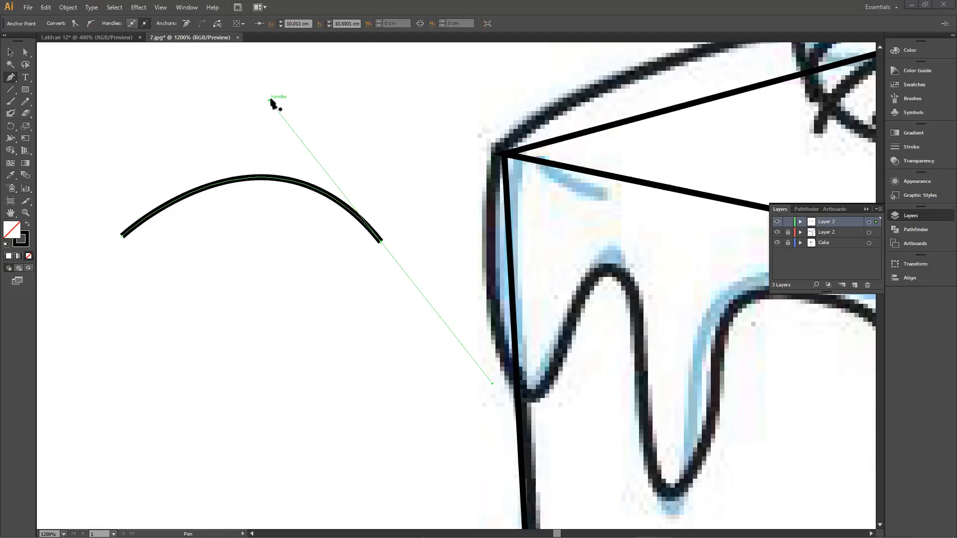
{"action": "mouse_move", "coordinate": [268, 100]}
{"action": "left_mouse_down"}
{"action": "mouse_move", "coordinate": [237, 158]}
{"action": "mouse_move", "coordinate": [226, 412]}
{"action": "mouse_move", "coordinate": [305, 79]}
{"action": "mouse_move", "coordinate": [242, 241]}
{"action": "mouse_move", "coordinate": [233, 79]}
{"action": "mouse_move", "coordinate": [222, 457]}
{"action": "mouse_move", "coordinate": [265, 94]}
{"action": "mouse_move", "coordinate": [262, 124]}
{"action": "left_mouse_up"}
{"action": "key", "text": "ctrl+z"}
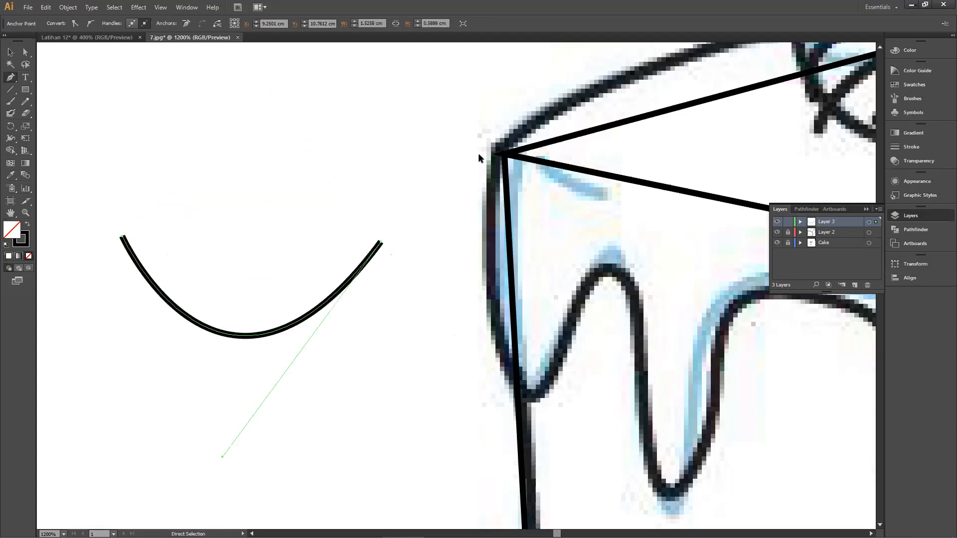
{"action": "key", "text": "ctrl+shift+z"}
{"action": "key", "text": "ctrl+z"}
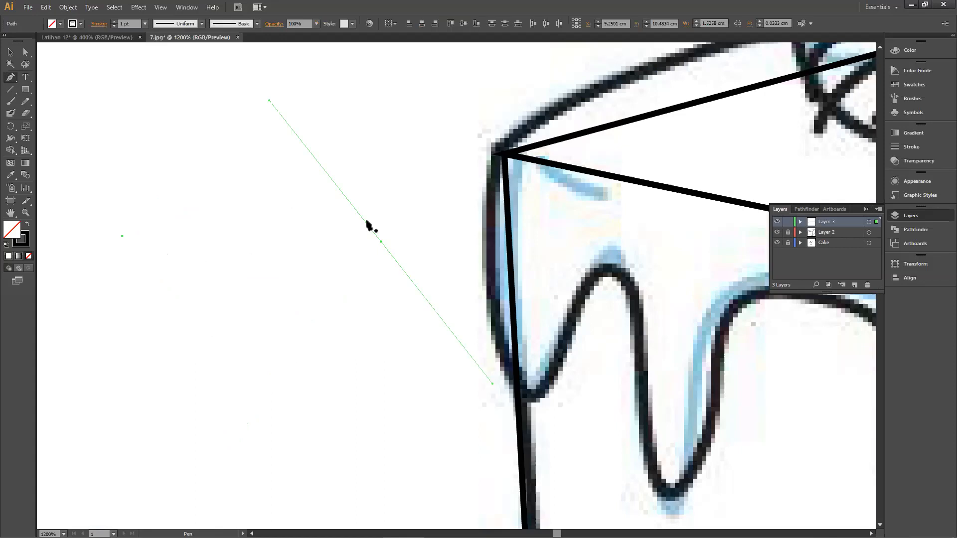
{"action": "key", "text": "ctrl+z"}
{"action": "left_click_drag", "start_coordinate": [459, 160], "coordinate": [199, 133]}
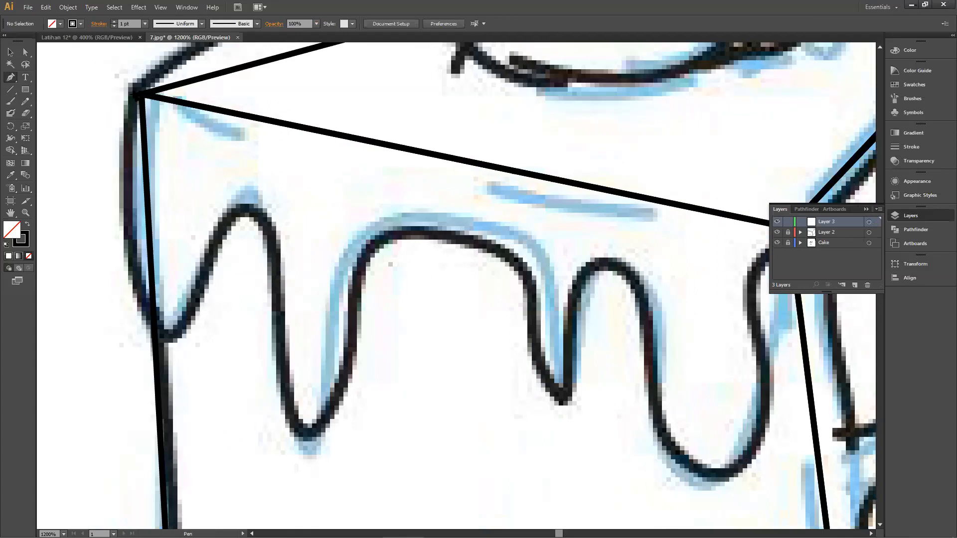
{"action": "left_click", "coordinate": [141, 93]}
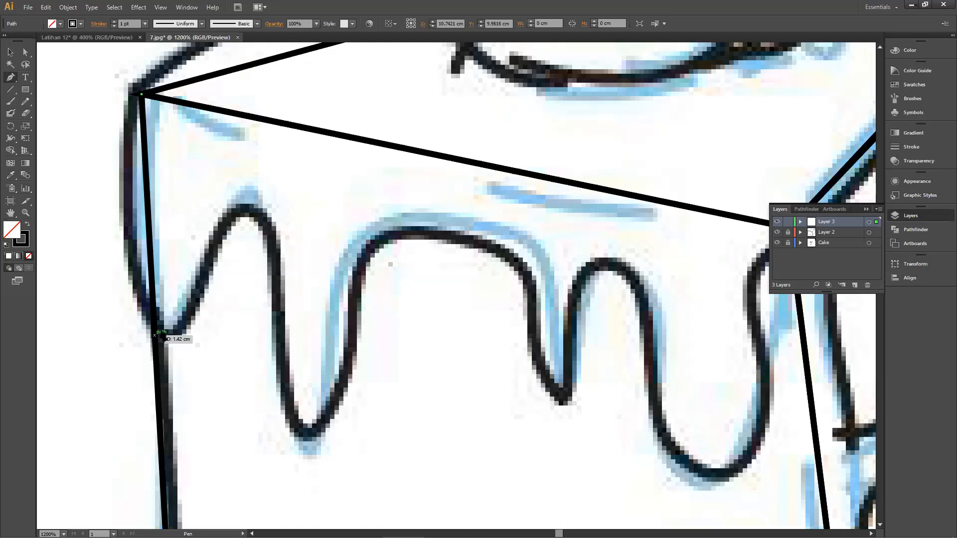
{"action": "left_click_drag", "start_coordinate": [163, 331], "coordinate": [254, 439]}
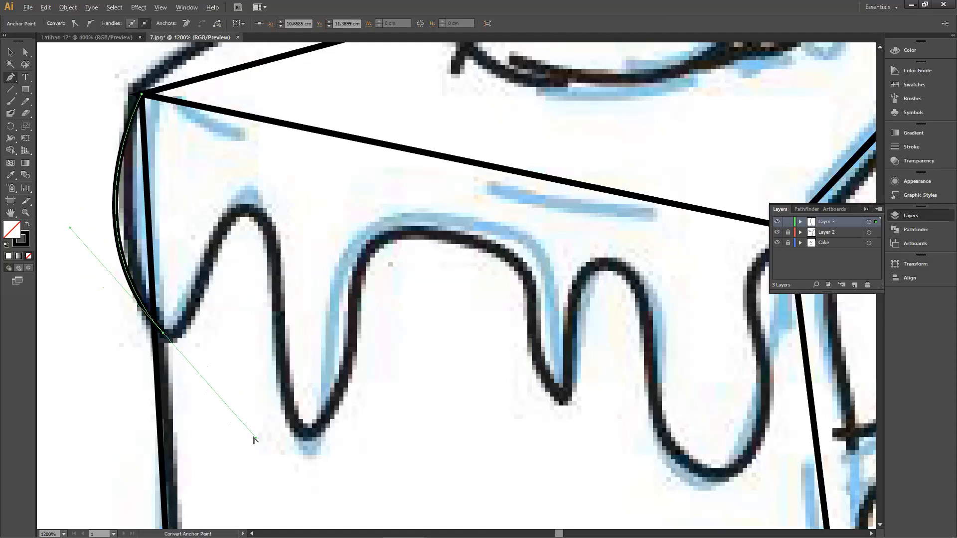
{"action": "left_click", "coordinate": [227, 426]}
{"action": "left_click", "coordinate": [568, 290]}
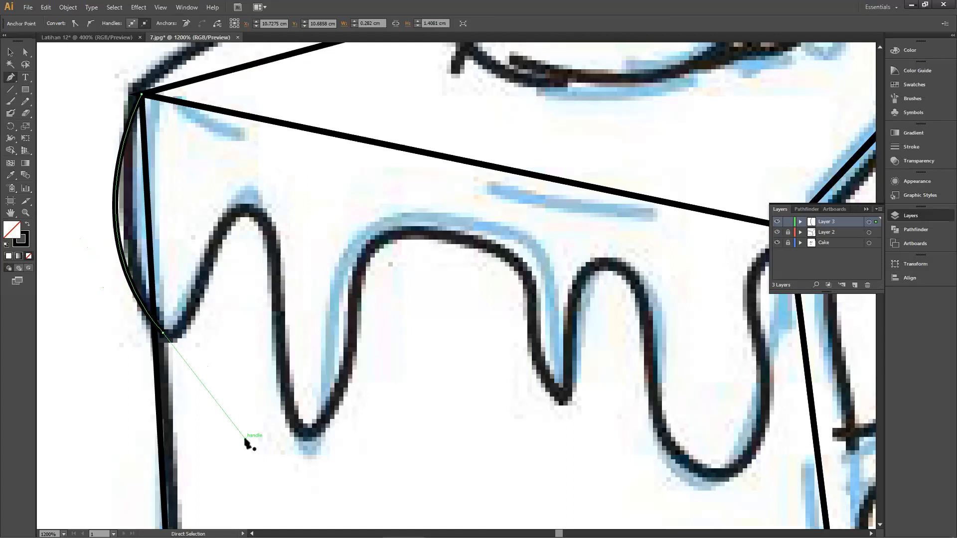
{"action": "key", "text": "ctrl+equal"}
{"action": "left_click_drag", "start_coordinate": [366, 379], "coordinate": [620, 310]}
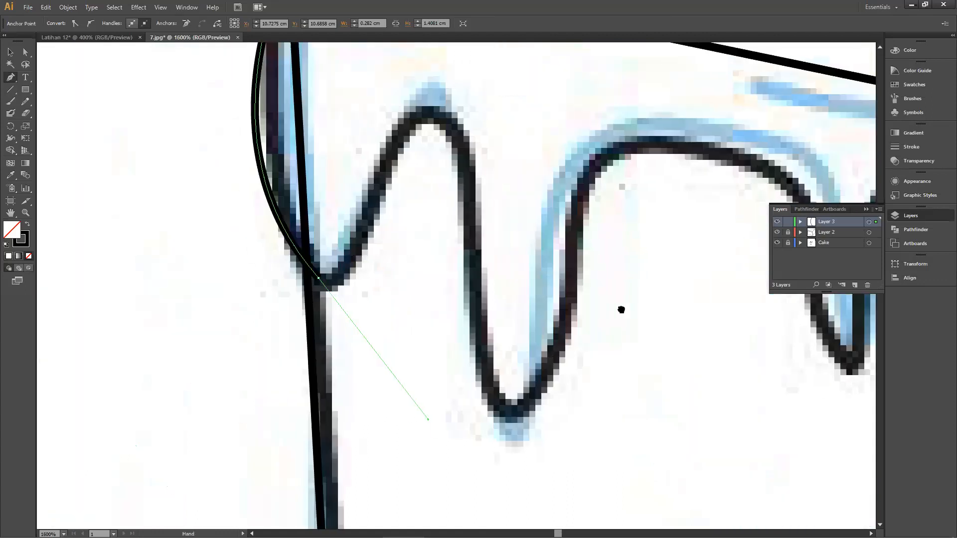
{"action": "scroll", "coordinate": [348, 204], "scroll_direction": "up", "scroll_amount": 3}
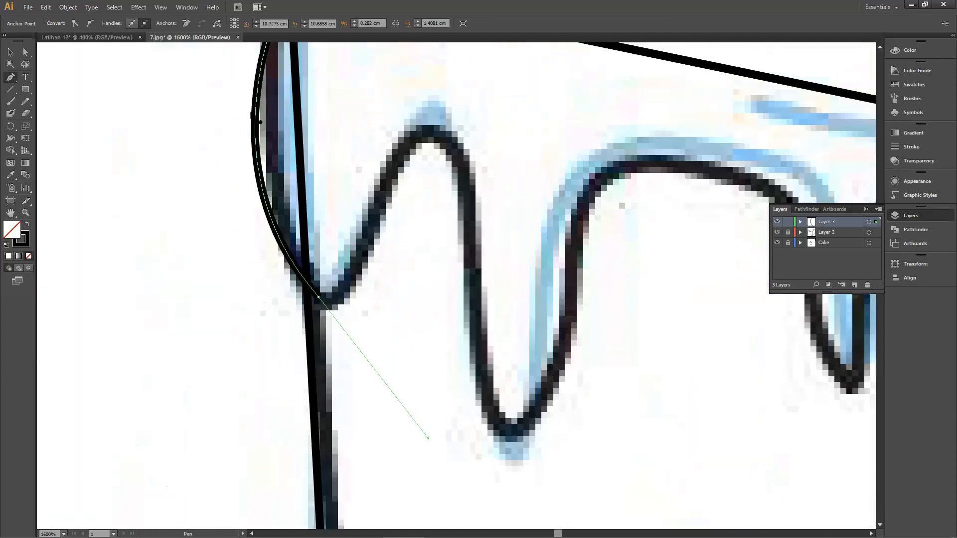
{"action": "key", "text": "Delete"}
Trace the icing's left edge with a Pen curve from the cake's upper-left corner down to the first drip's tip.
{"action": "scroll", "coordinate": [357, 213], "scroll_direction": "up", "scroll_amount": 3}
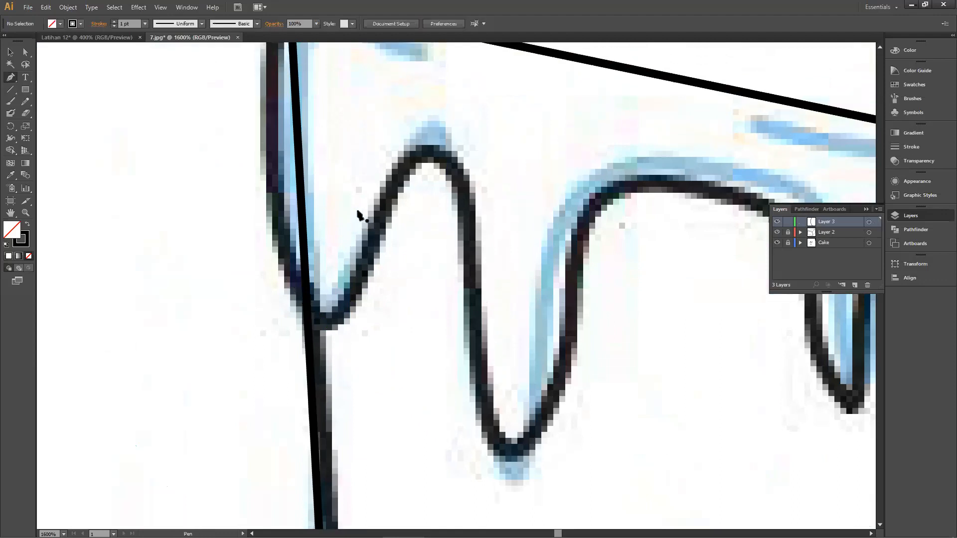
{"action": "left_click_drag", "start_coordinate": [359, 231], "coordinate": [341, 318]}
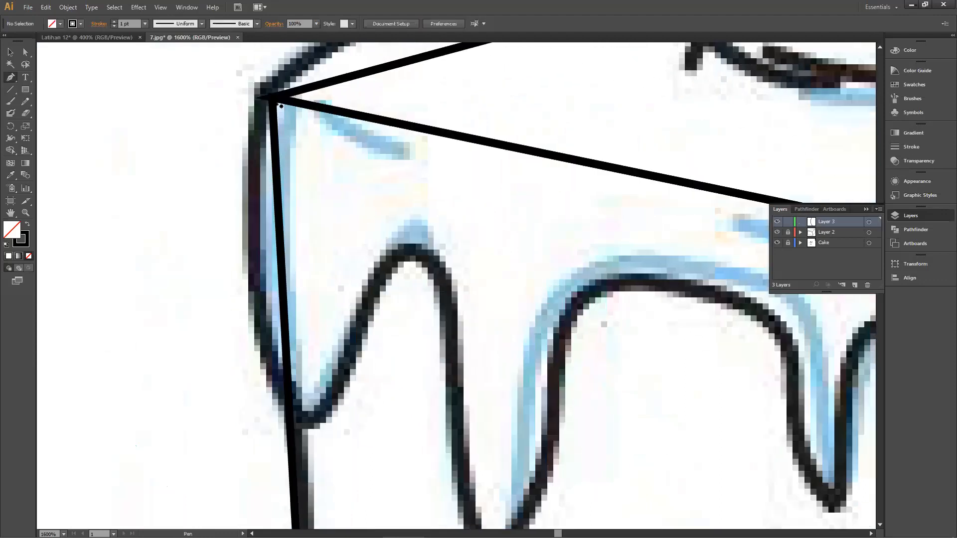
{"action": "left_click", "coordinate": [269, 97]}
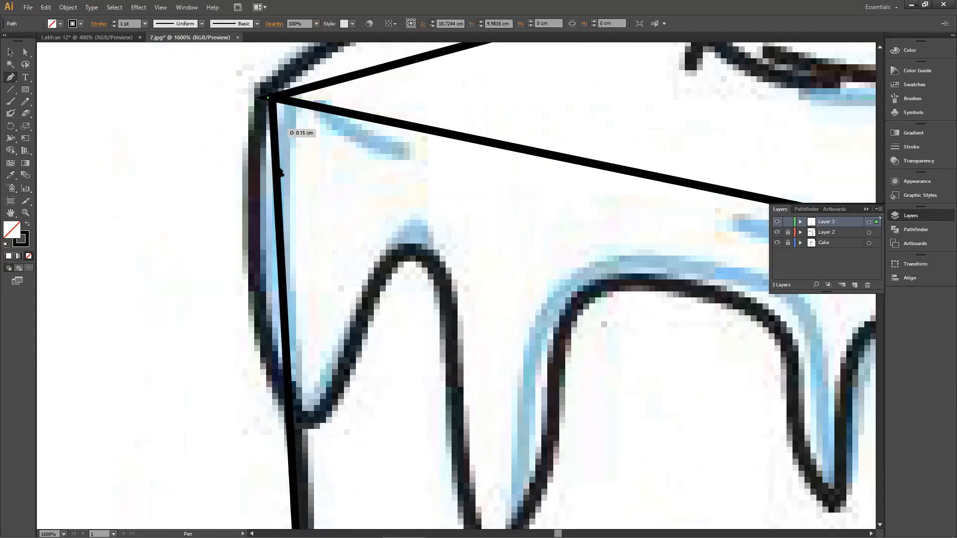
{"action": "left_click_drag", "start_coordinate": [298, 419], "coordinate": [498, 523]}
{"action": "mouse_move", "coordinate": [354, 497]}
{"action": "left_mouse_down"}
{"action": "mouse_move", "coordinate": [363, 484]}
{"action": "mouse_move", "coordinate": [387, 518]}
{"action": "left_mouse_up"}
{"action": "scroll", "coordinate": [234, 321], "scroll_direction": "down", "scroll_amount": 2}
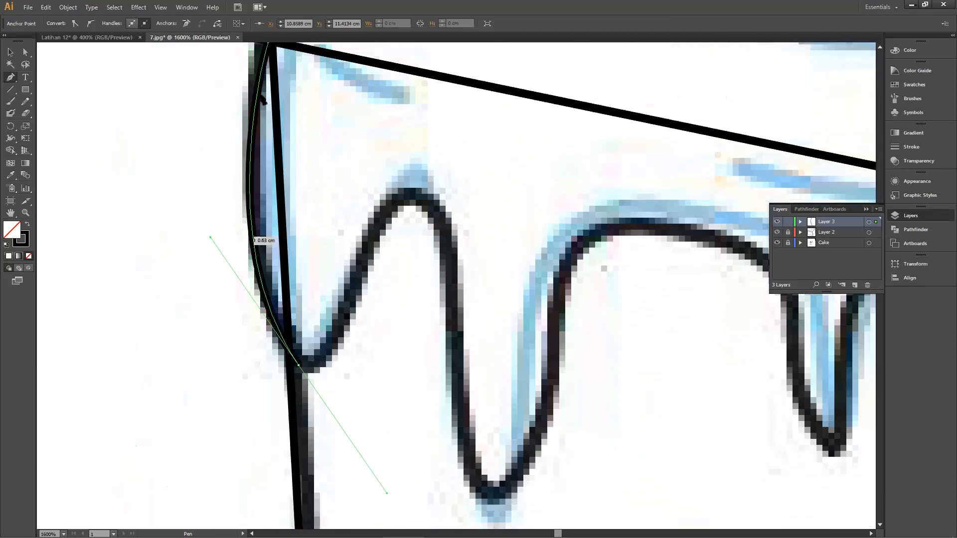
{"action": "scroll", "coordinate": [270, 101], "scroll_direction": "up", "scroll_amount": 1}
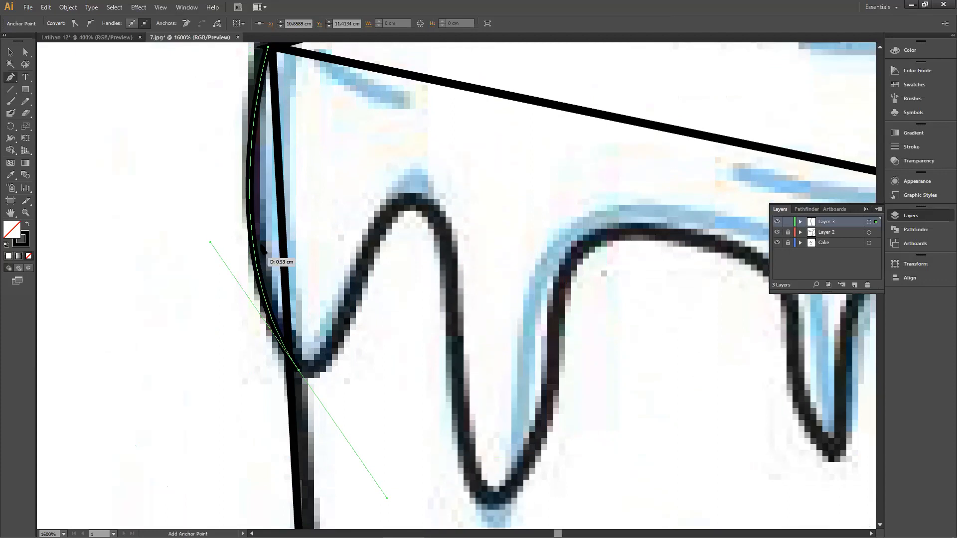
{"action": "scroll", "coordinate": [259, 264], "scroll_direction": "down", "scroll_amount": 2}
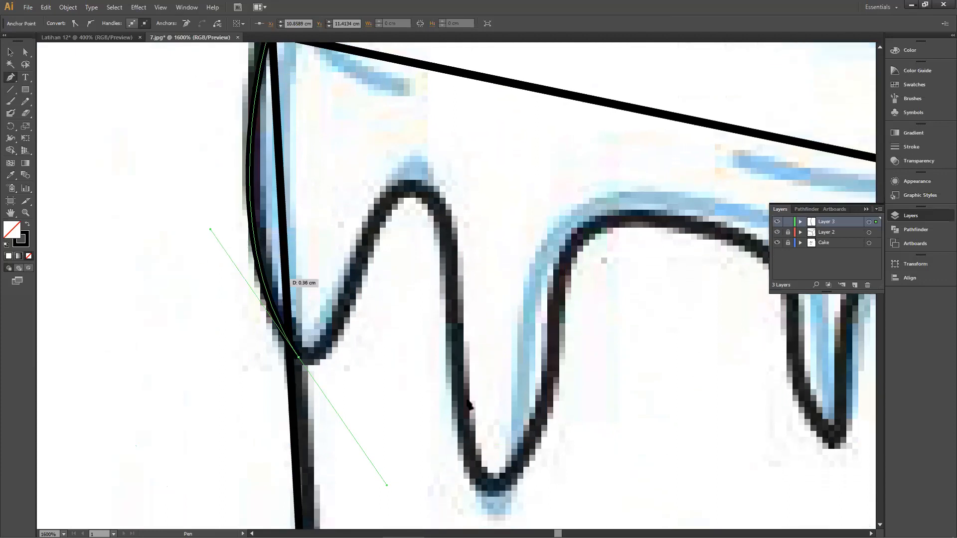
{"action": "scroll", "coordinate": [379, 389], "scroll_direction": "down", "scroll_amount": 1}
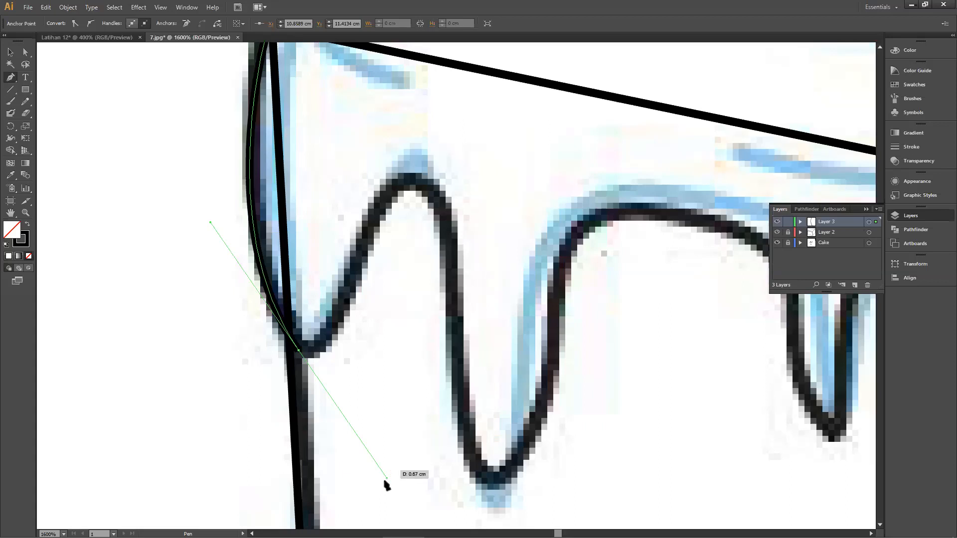
Remove the outgoing direction handle from the anchor at the first drip's tip.
{"action": "left_click_drag", "start_coordinate": [388, 481], "coordinate": [368, 454]}
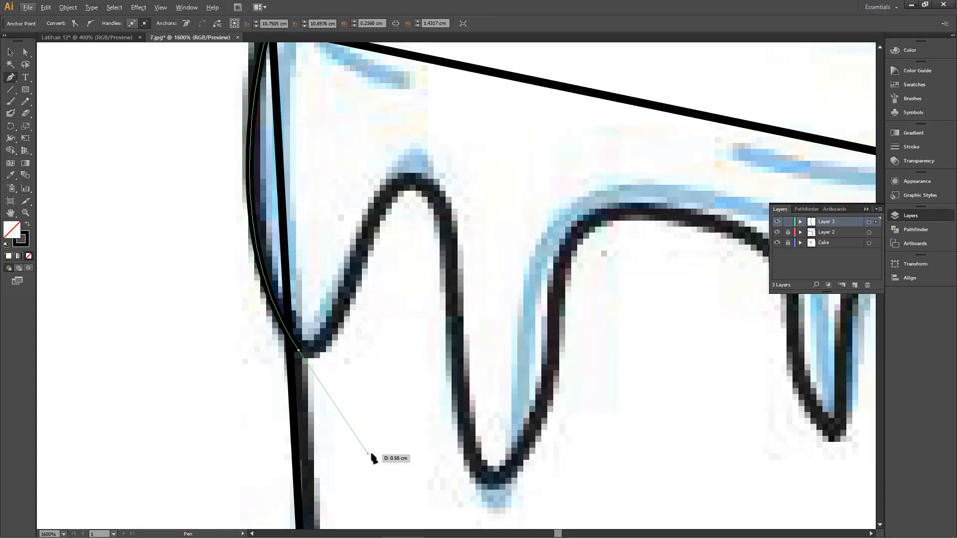
{"action": "key", "text": "alt"}
{"action": "left_click", "coordinate": [7, 79]}
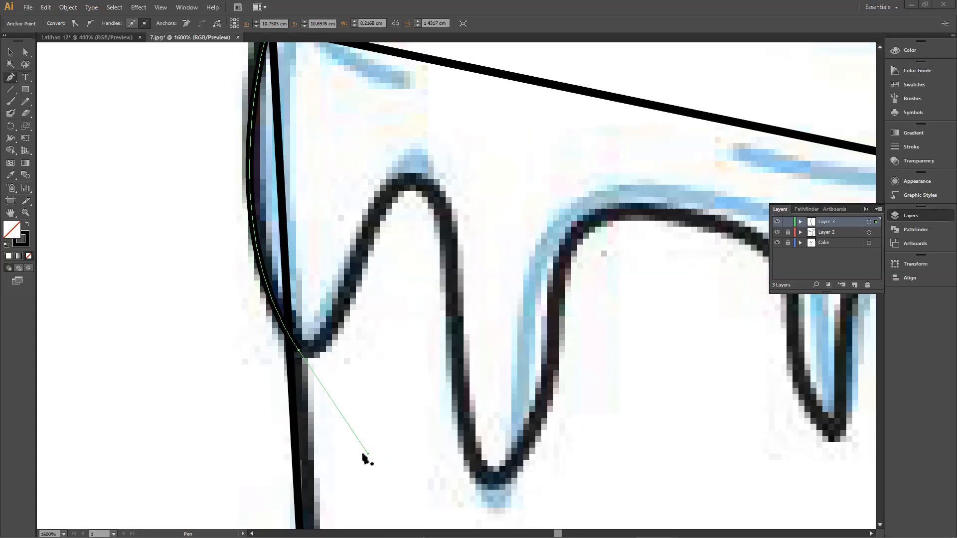
{"action": "key", "text": "alt"}
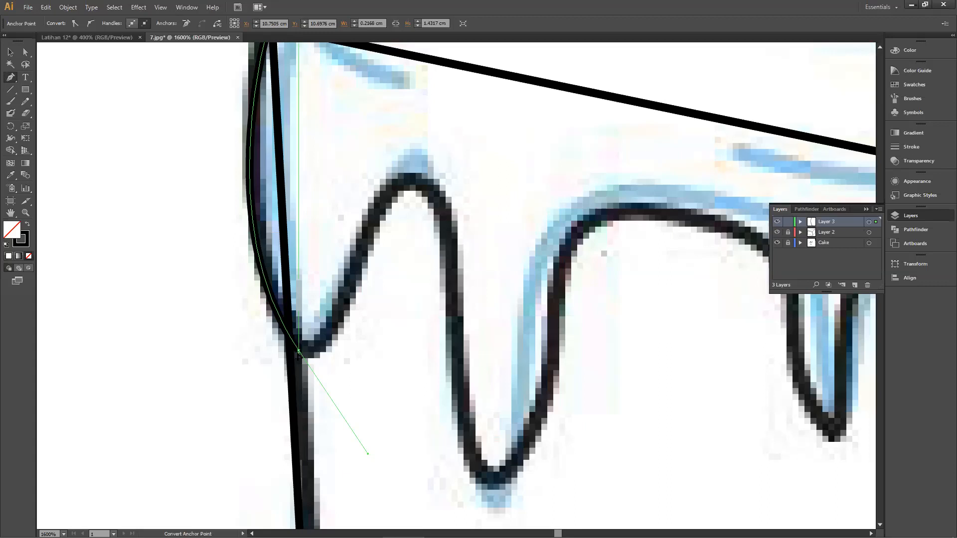
{"action": "mouse_move", "coordinate": [368, 455]}
{"action": "left_mouse_down"}
{"action": "mouse_move", "coordinate": [345, 408]}
{"action": "mouse_move", "coordinate": [368, 446]}
{"action": "left_mouse_up"}
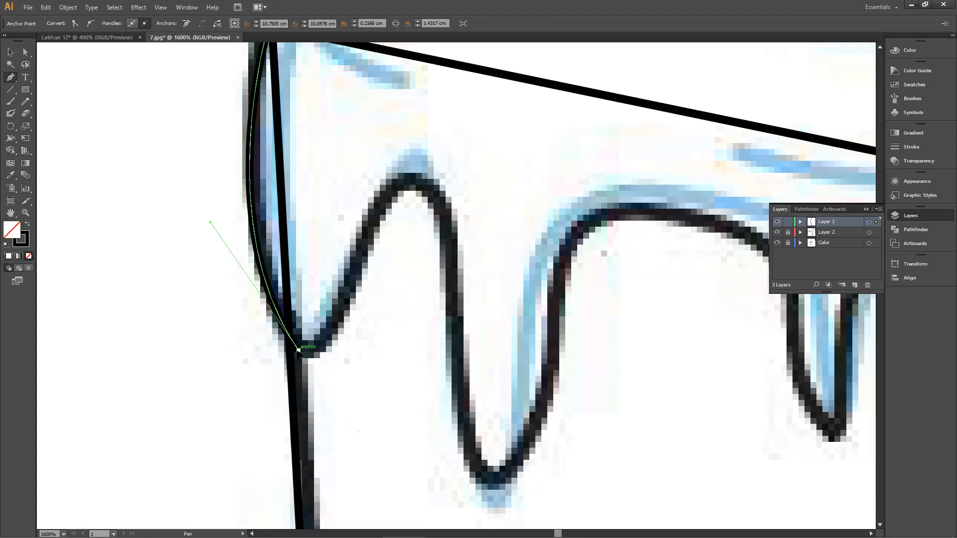
{"action": "left_click", "coordinate": [298, 350]}
{"action": "key", "text": "ctrl+z"}
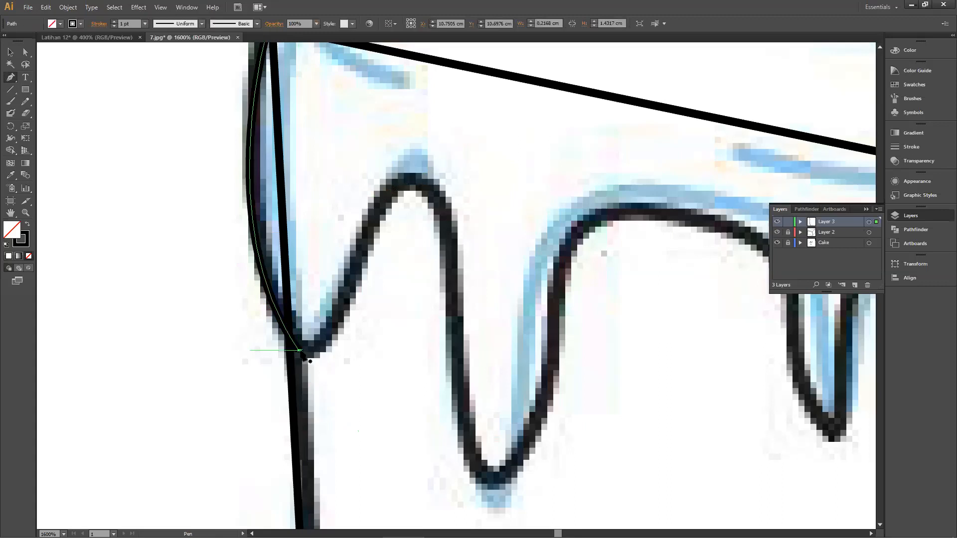
{"action": "left_click", "coordinate": [299, 352]}
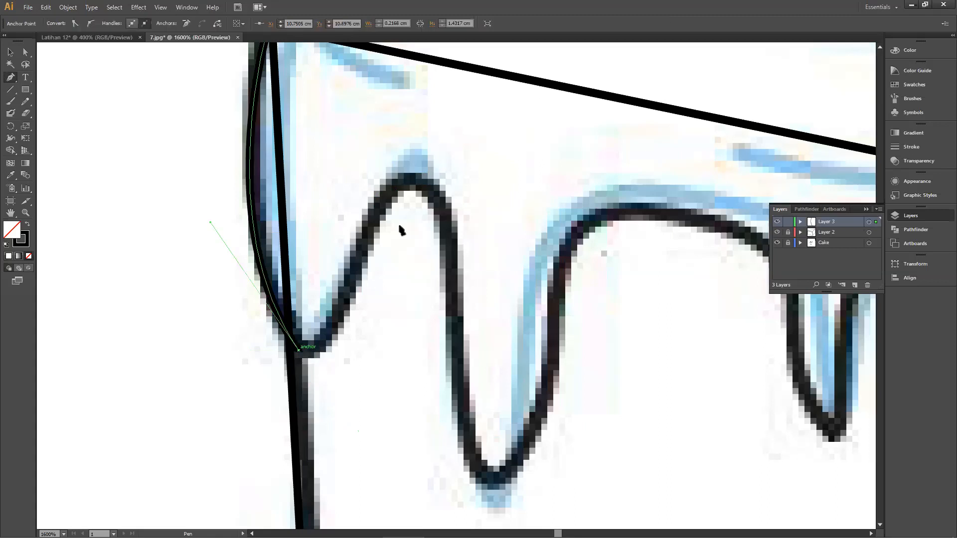
Continue the path with a curve from the first drip's tip halfway up its right side and remove the new anchor's outgoing handle.
{"action": "left_click_drag", "start_coordinate": [412, 178], "coordinate": [498, 121]}
{"action": "key", "text": "ctrl+z"}
{"action": "left_click_drag", "start_coordinate": [360, 234], "coordinate": [380, 105]}
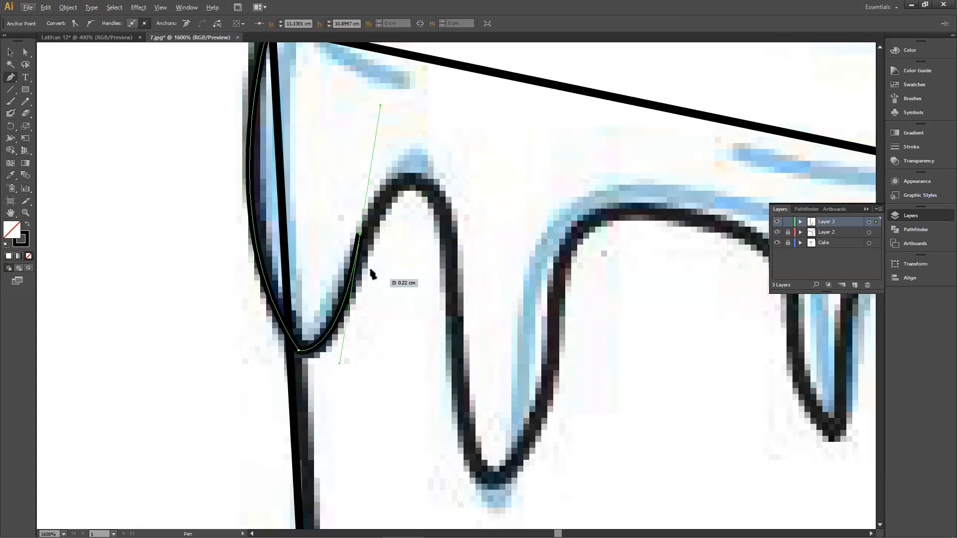
{"action": "scroll", "coordinate": [371, 271], "scroll_direction": "up", "scroll_amount": 1}
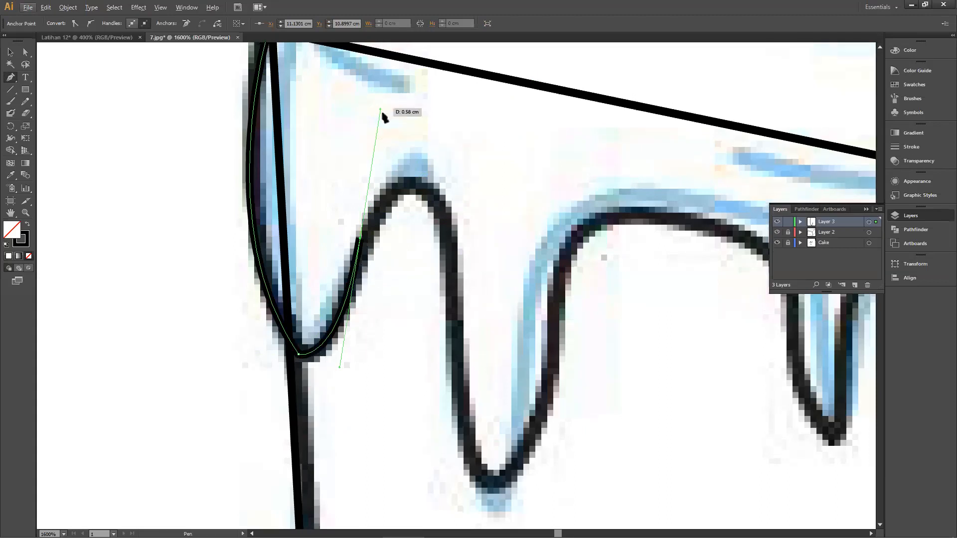
{"action": "key", "text": "alt"}
{"action": "left_click_drag", "start_coordinate": [381, 108], "coordinate": [296, 136]}
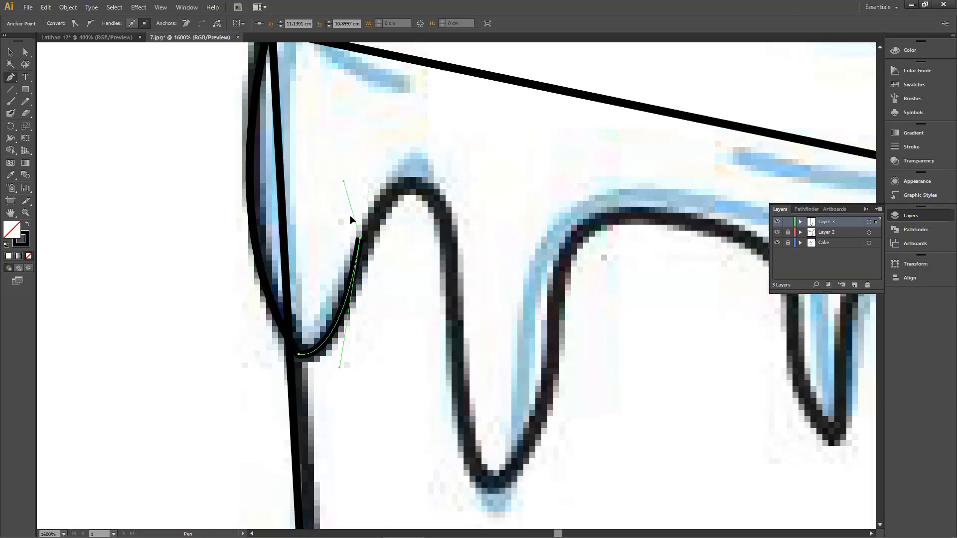
{"action": "left_click", "coordinate": [360, 239]}
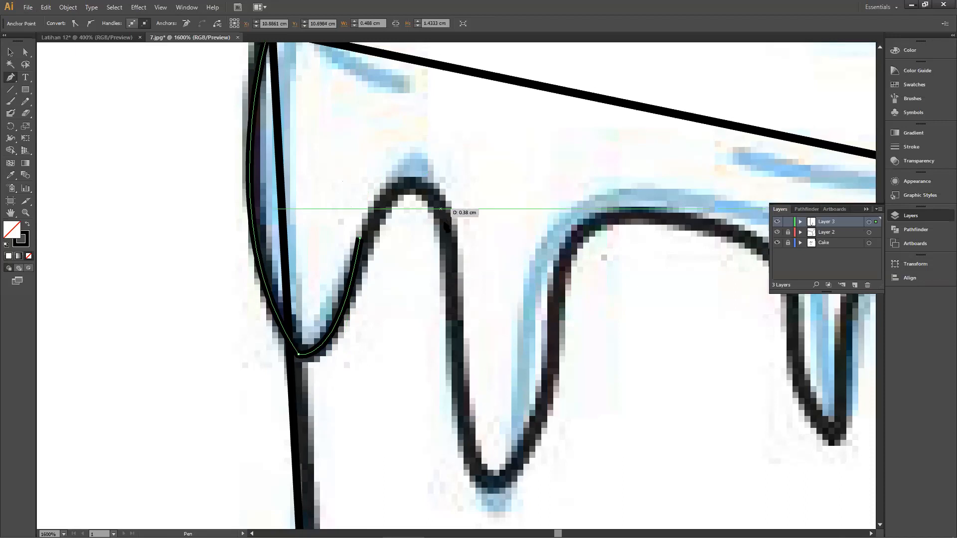
Trace the icing over the first hump and down to the second drip's tip, shortening or removing each new anchor's outgoing handle.
{"action": "left_click_drag", "start_coordinate": [447, 224], "coordinate": [496, 307]}
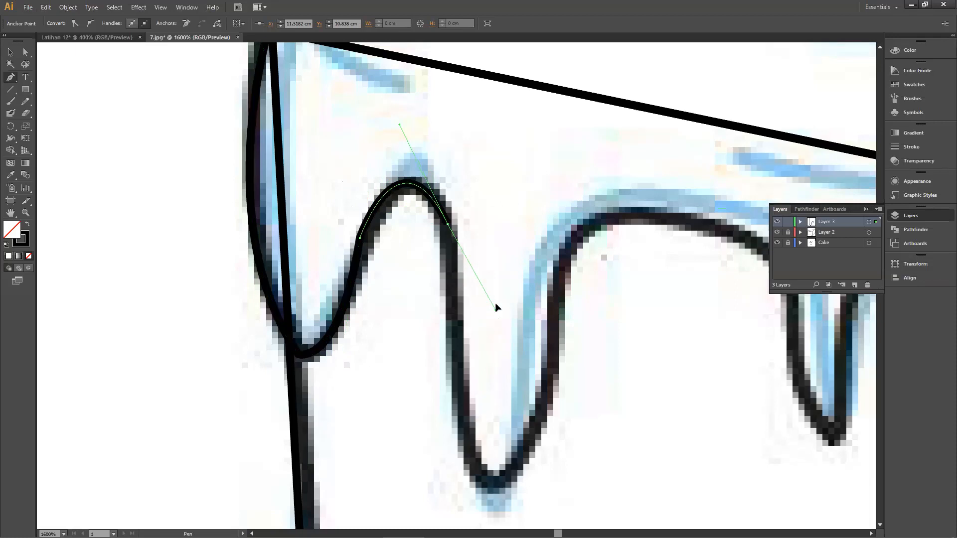
{"action": "left_click", "coordinate": [450, 225]}
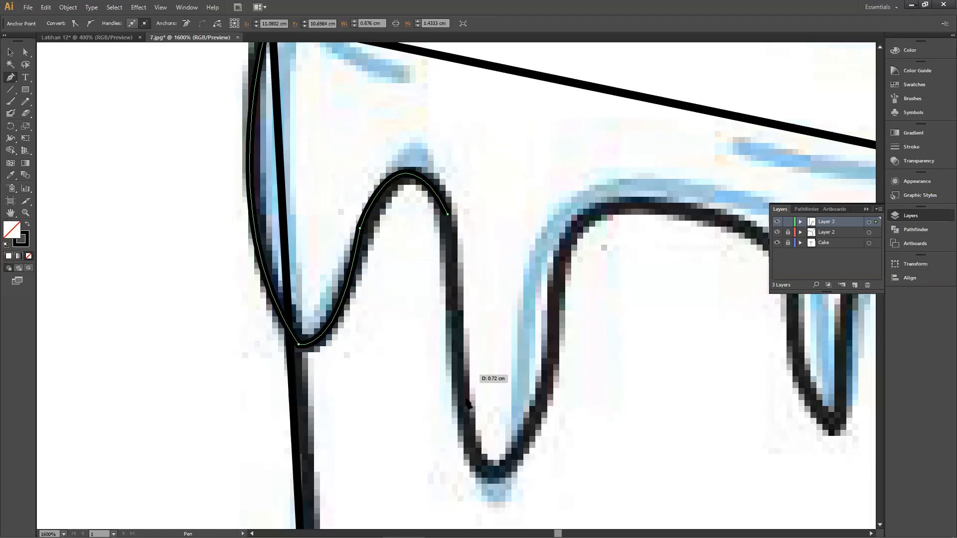
{"action": "left_click_drag", "start_coordinate": [484, 469], "coordinate": [529, 514]}
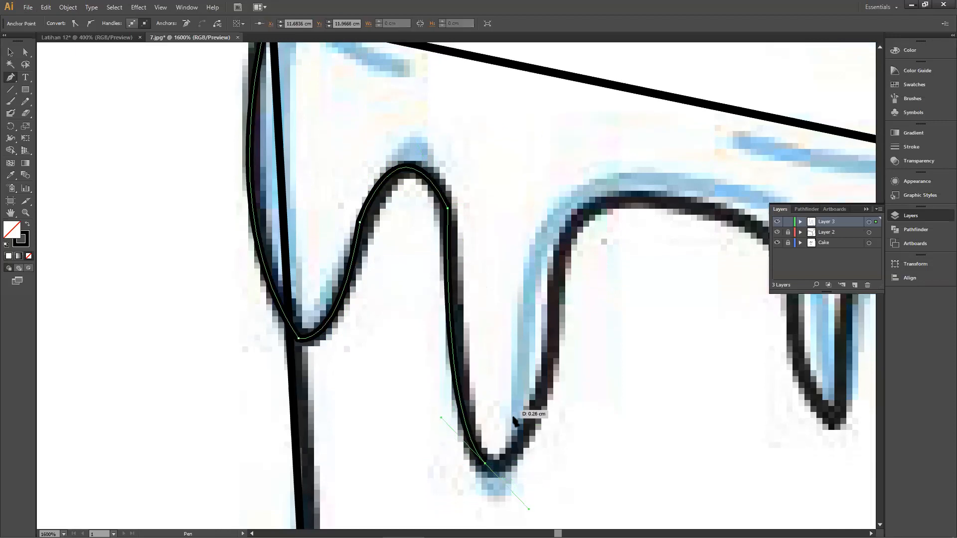
{"action": "left_click", "coordinate": [489, 459]}
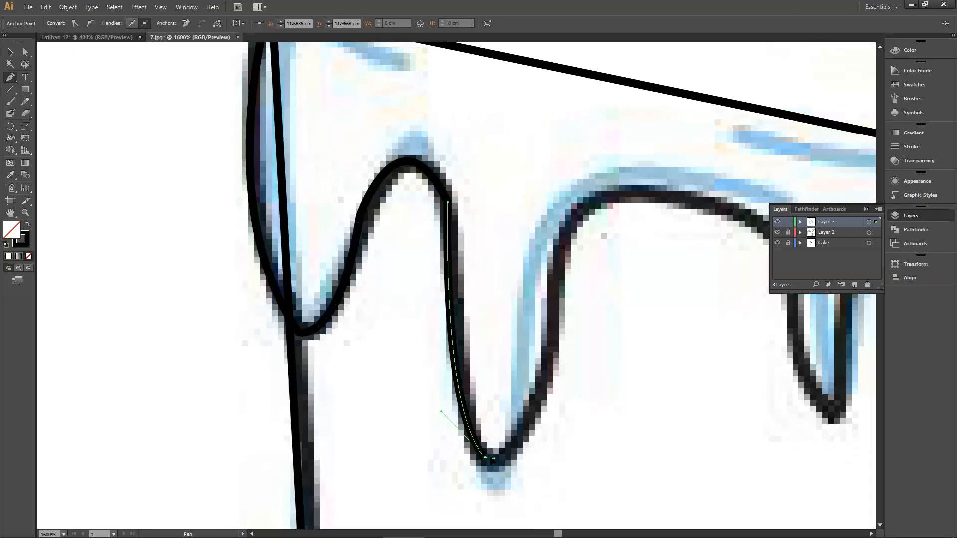
Trace up the second drip's right side and along the wide arch to an anchor partway across its top.
{"action": "left_click", "coordinate": [559, 247]}
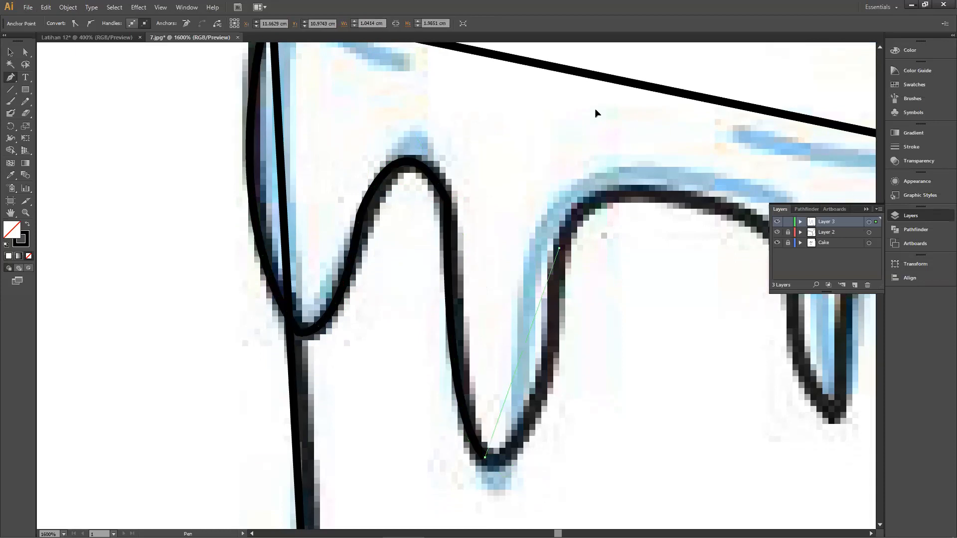
{"action": "scroll", "coordinate": [561, 50], "scroll_direction": "up", "scroll_amount": 5}
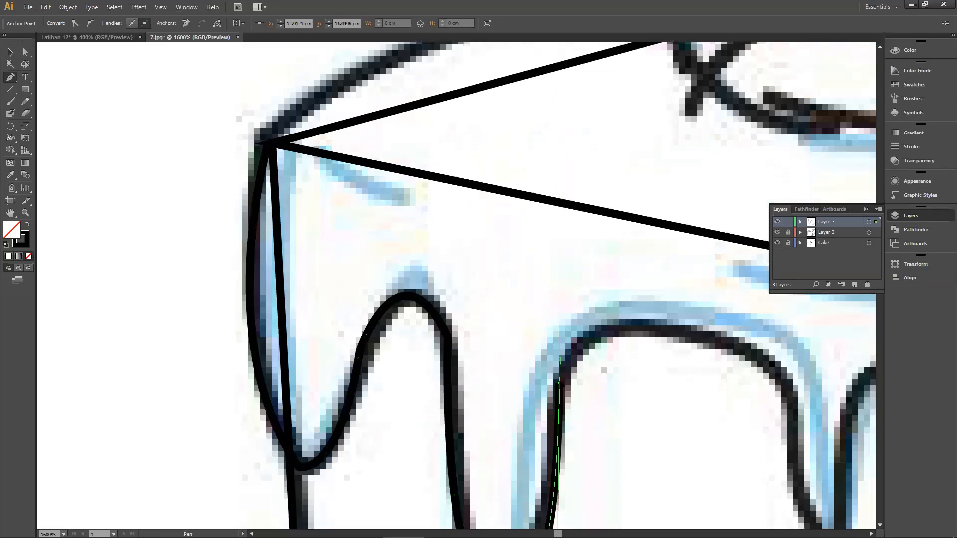
{"action": "scroll", "coordinate": [480, 292], "scroll_direction": "down", "scroll_amount": 6}
{"action": "scroll", "coordinate": [479, 291], "scroll_direction": "right", "scroll_amount": 10}
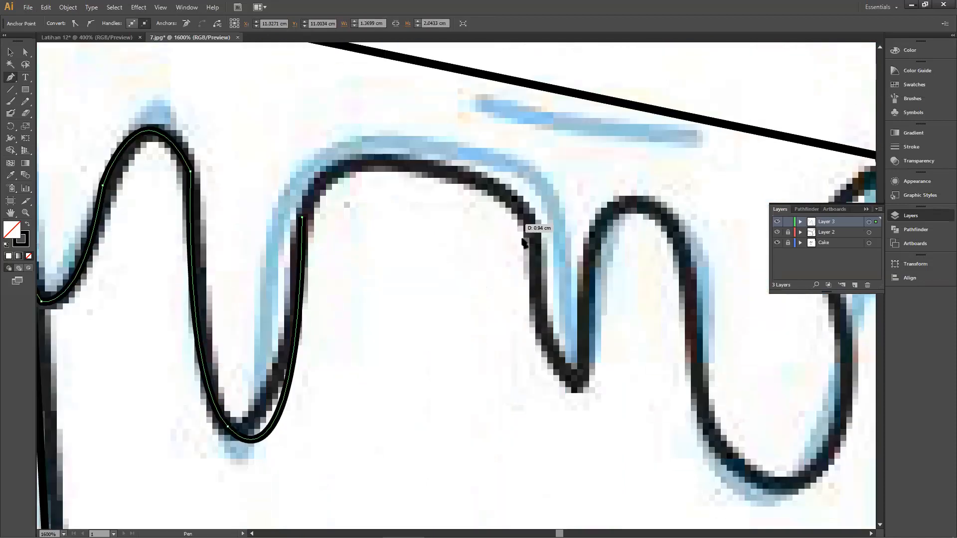
{"action": "left_click_drag", "start_coordinate": [531, 240], "coordinate": [663, 392]}
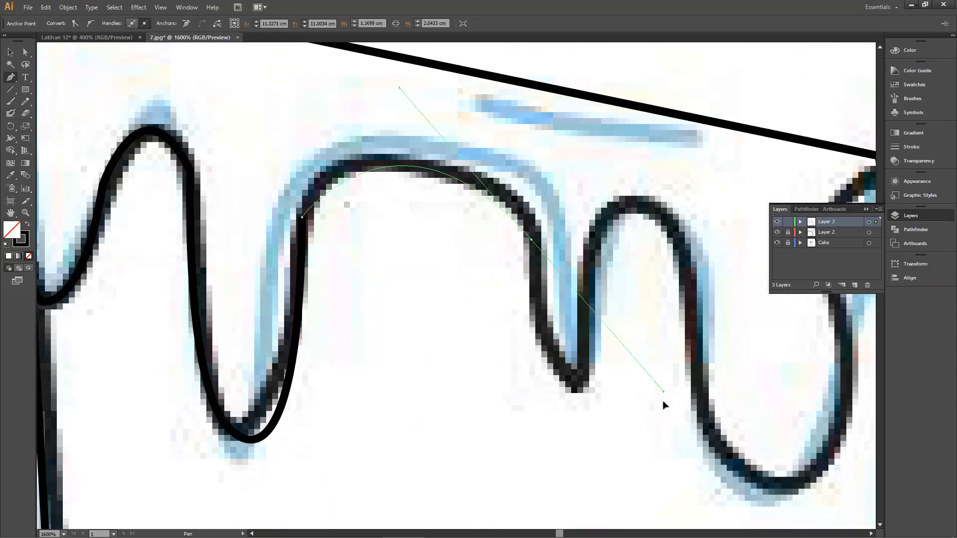
{"action": "key", "text": "ctrl+z"}
{"action": "mouse_move", "coordinate": [426, 168]}
{"action": "left_mouse_down"}
{"action": "mouse_move", "coordinate": [543, 180]}
{"action": "mouse_move", "coordinate": [426, 166]}
{"action": "left_mouse_up"}
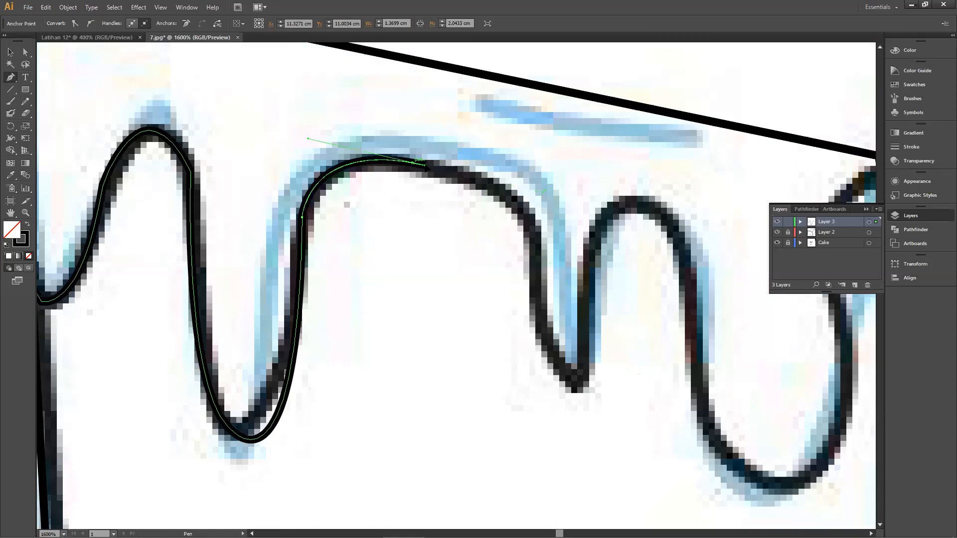
Try to convert an anchor point on the wide arch's right side, dismiss the alert, and undo the last Pen edits.
{"action": "scroll", "coordinate": [605, 289], "scroll_direction": "down", "scroll_amount": 1}
{"action": "key", "text": "alt"}
{"action": "left_click", "coordinate": [545, 308]}
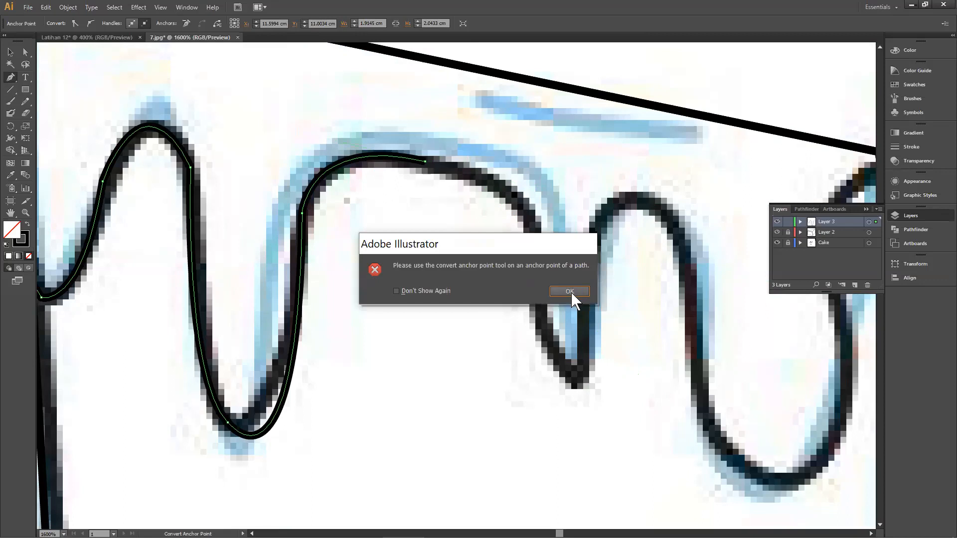
{"action": "left_click", "coordinate": [570, 292]}
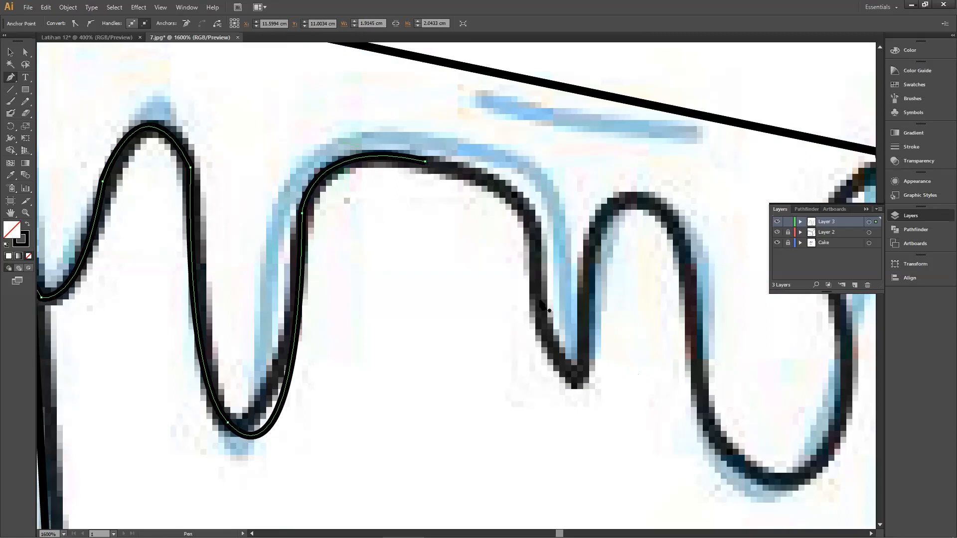
{"action": "key", "text": "ctrl+z"}
{"action": "key", "text": "ctrl+z"}
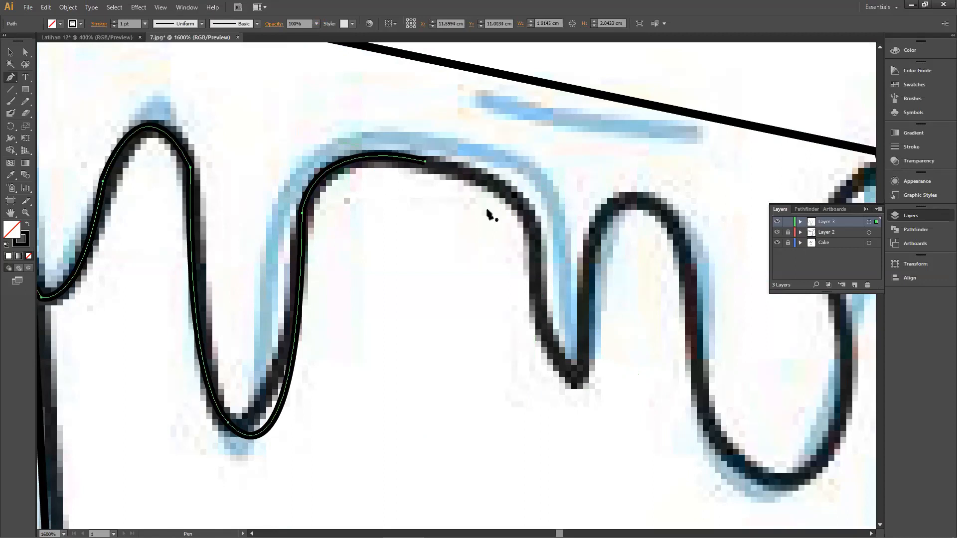
Trace the icing down the wide arch's right side and around the third drip's tip, removing each anchor's outgoing handle before continuing.
{"action": "left_click_drag", "start_coordinate": [425, 161], "coordinate": [425, 436]}
{"action": "left_click", "coordinate": [426, 162]}
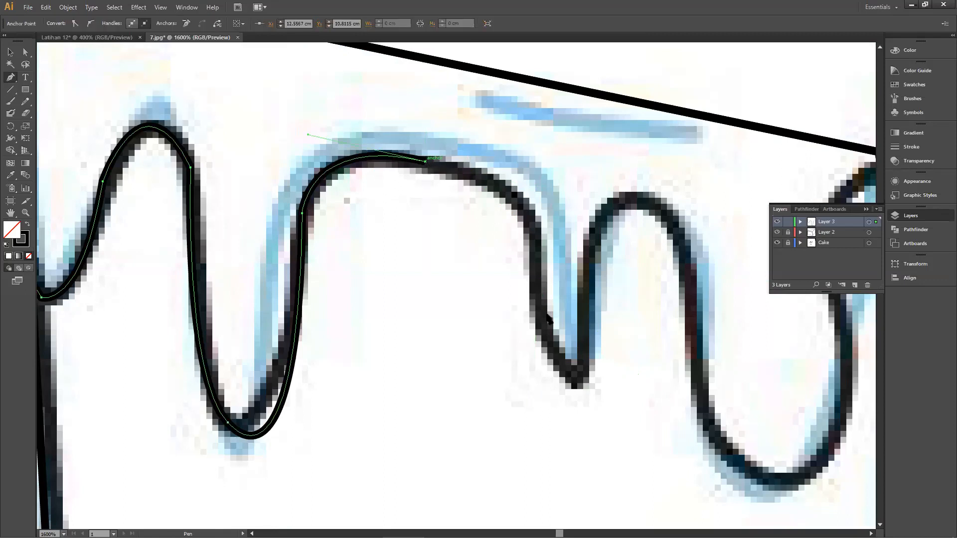
{"action": "left_click_drag", "start_coordinate": [541, 319], "coordinate": [516, 395]}
{"action": "left_click_drag", "start_coordinate": [509, 438], "coordinate": [534, 415]}
{"action": "key", "text": "space"}
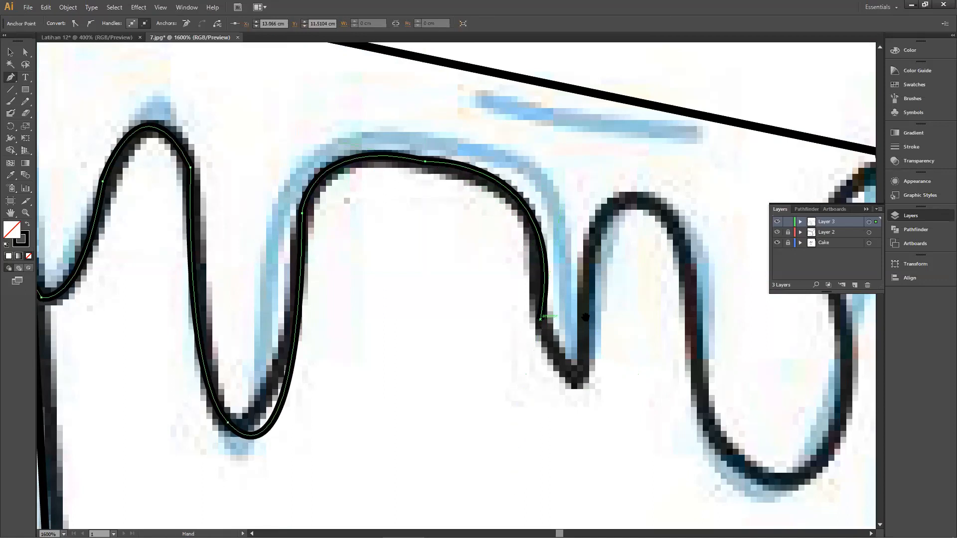
{"action": "left_click_drag", "start_coordinate": [442, 181], "coordinate": [274, 76]}
{"action": "left_click_drag", "start_coordinate": [428, 218], "coordinate": [426, 57]}
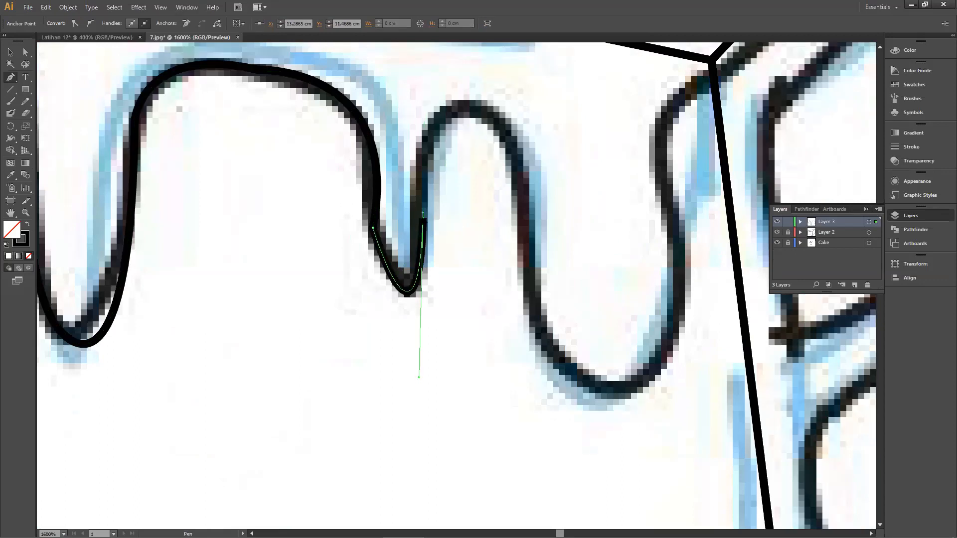
Trace the icing over the last hump, around the large fourth drip, and up to the cake's front top corner.
{"action": "left_click", "coordinate": [422, 218]}
{"action": "mouse_move", "coordinate": [519, 166]}
{"action": "left_mouse_down"}
{"action": "mouse_move", "coordinate": [585, 324]}
{"action": "mouse_move", "coordinate": [608, 314]}
{"action": "mouse_move", "coordinate": [530, 178]}
{"action": "mouse_move", "coordinate": [448, 156]}
{"action": "mouse_move", "coordinate": [452, 239]}
{"action": "mouse_move", "coordinate": [400, 349]}
{"action": "mouse_move", "coordinate": [497, 337]}
{"action": "left_mouse_up"}
{"action": "left_click", "coordinate": [397, 329]}
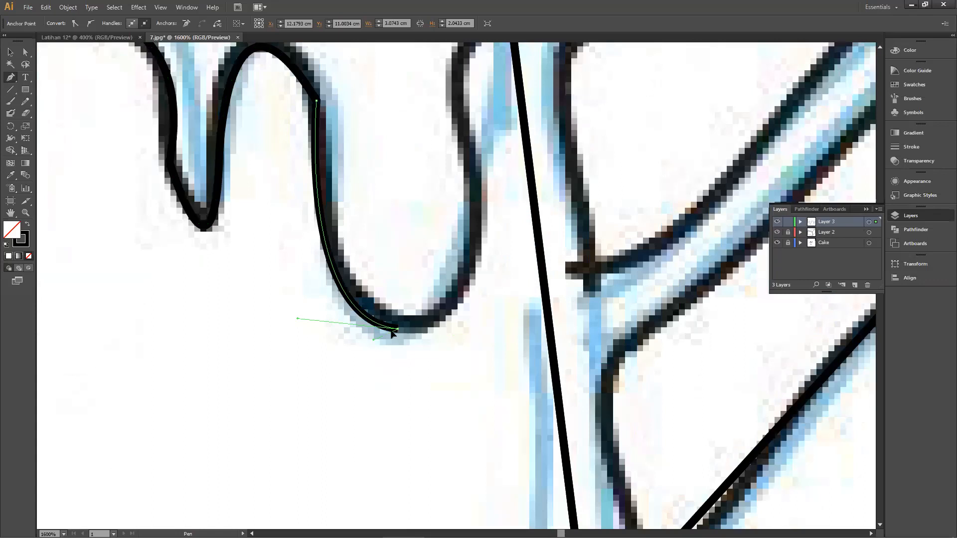
{"action": "left_click_drag", "start_coordinate": [481, 127], "coordinate": [397, 151]}
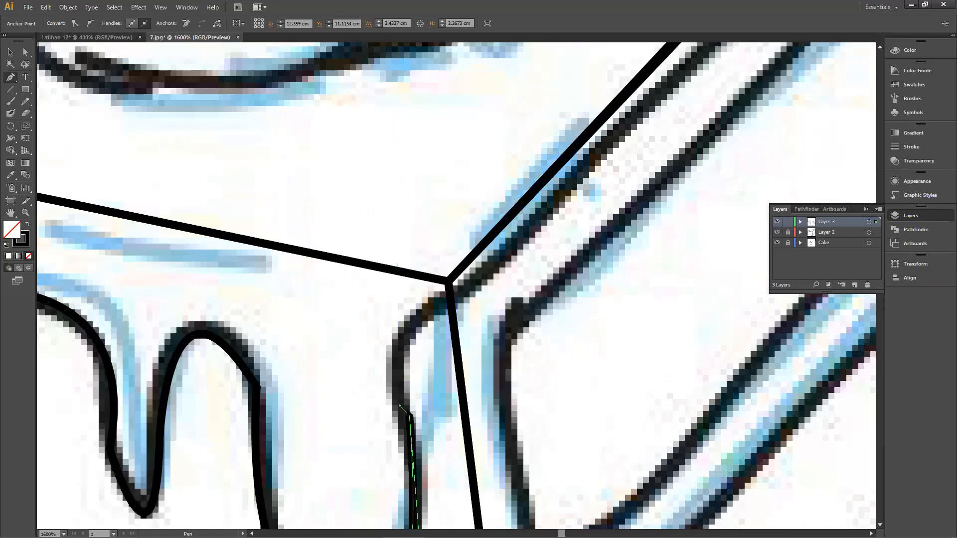
{"action": "left_click_drag", "start_coordinate": [445, 282], "coordinate": [512, 230]}
Close the icing outline with a straight segment along the cake's top front edge to the starting corner, and deselect it.
{"action": "left_click_drag", "start_coordinate": [273, 294], "coordinate": [524, 292]}
{"action": "key", "text": "ctrl+minus"}
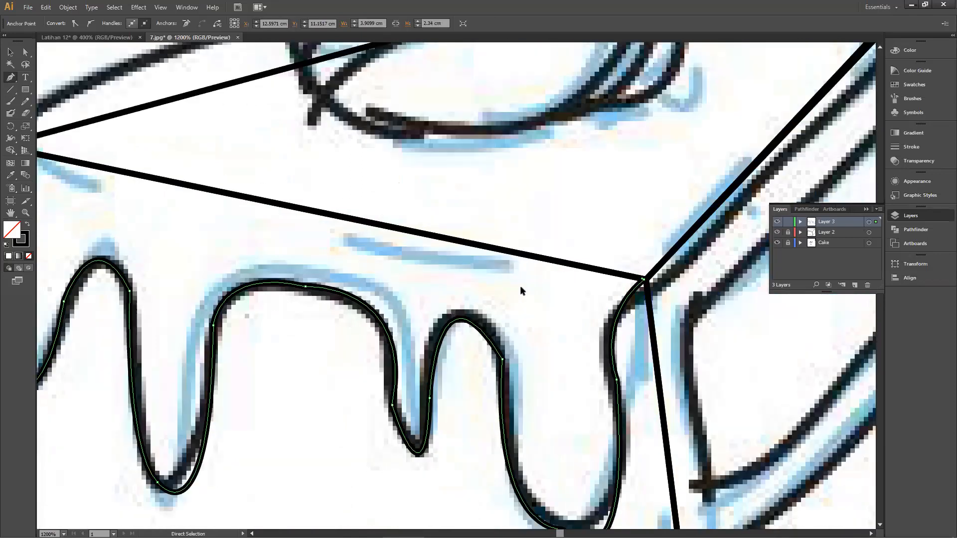
{"action": "left_click", "coordinate": [150, 191]}
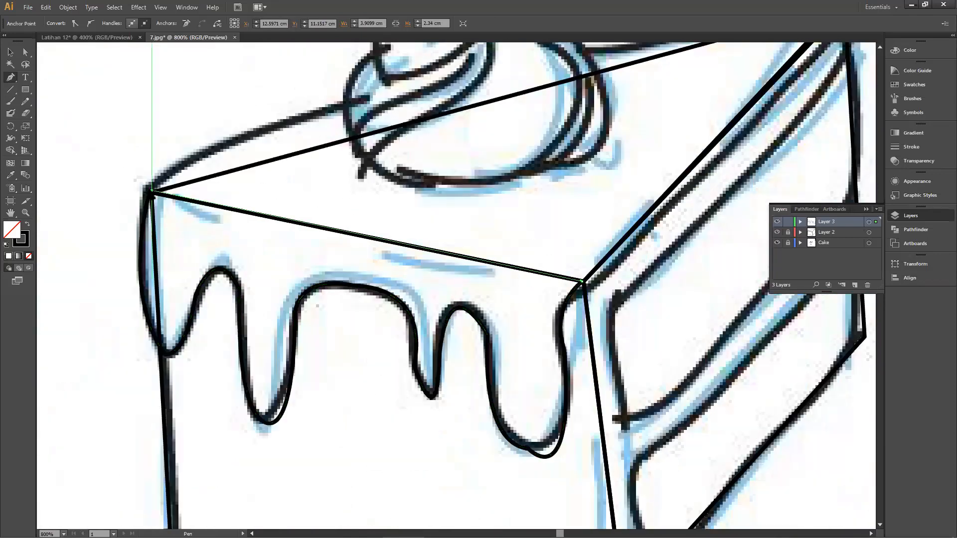
{"action": "key", "text": "ctrl+z"}
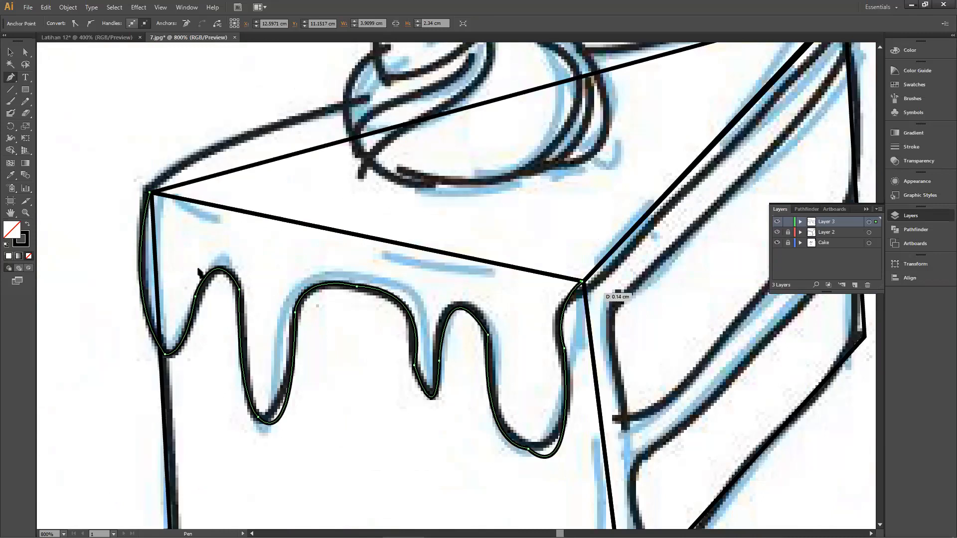
{"action": "left_click", "coordinate": [149, 192]}
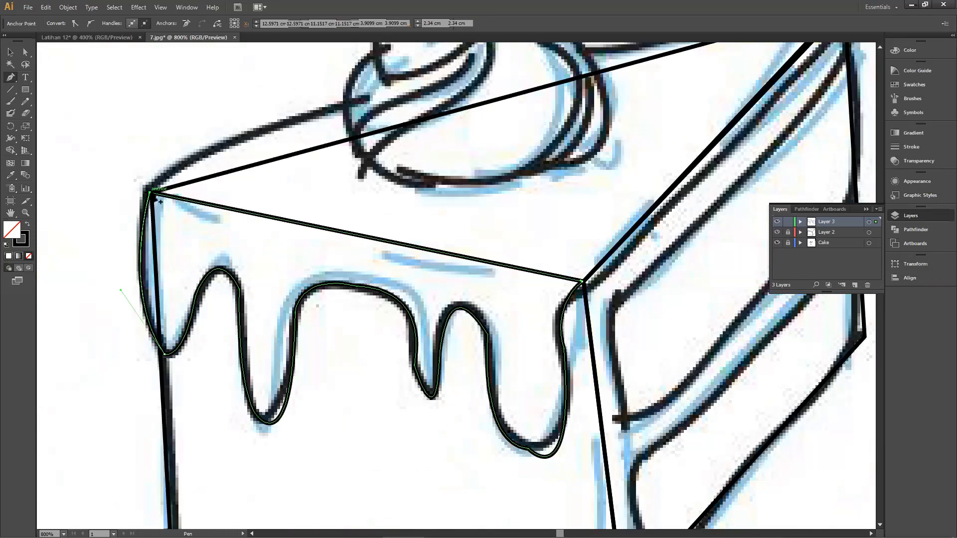
{"action": "scroll", "coordinate": [439, 280], "scroll_direction": "down", "scroll_amount": 3}
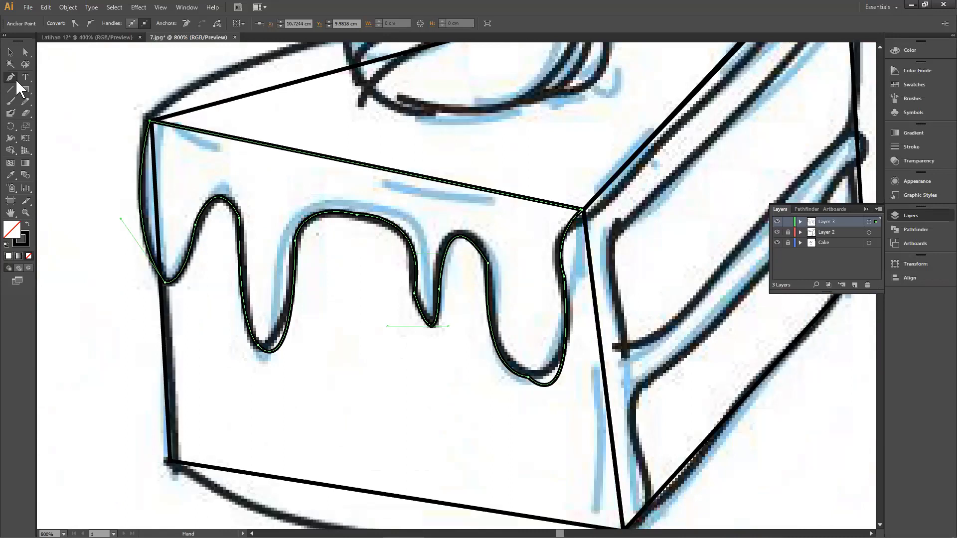
{"action": "left_click", "coordinate": [9, 52]}
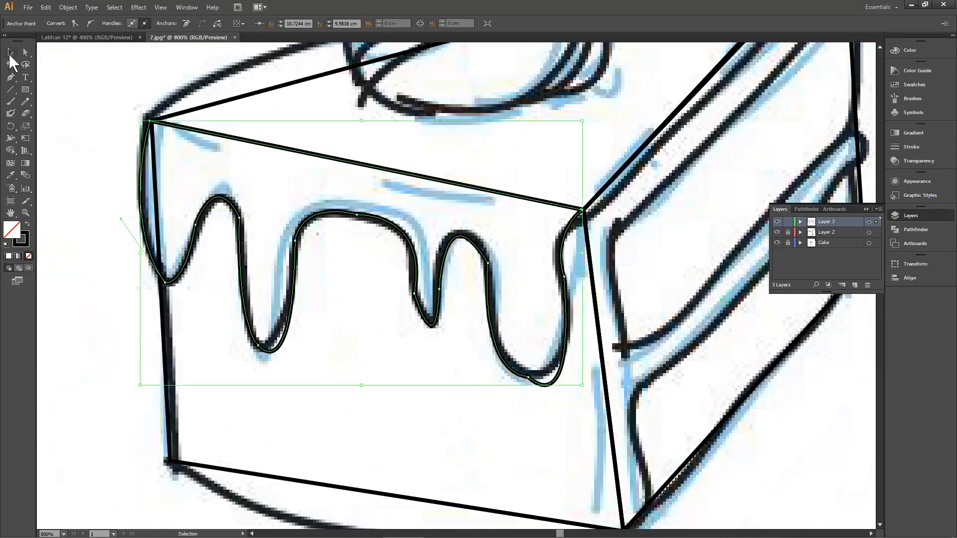
{"action": "left_click", "coordinate": [306, 206]}
Hide the Cake layer so only the traced outlines show.
{"action": "left_click_drag", "start_coordinate": [638, 208], "coordinate": [482, 415]}
{"action": "left_click_drag", "start_coordinate": [459, 223], "coordinate": [439, 174]}
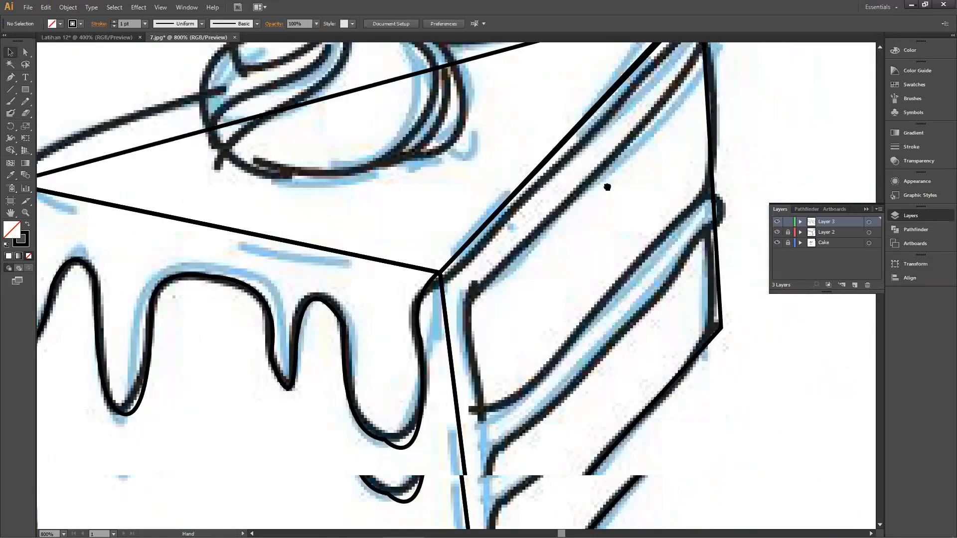
{"action": "left_click_drag", "start_coordinate": [607, 186], "coordinate": [729, 105]}
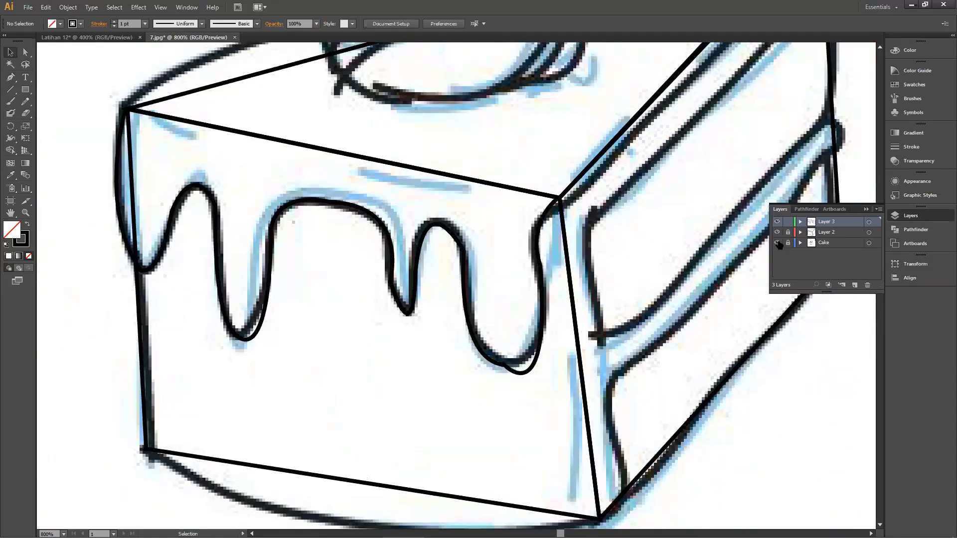
{"action": "left_click", "coordinate": [777, 243]}
{"action": "key", "text": "ctrl+plus"}
{"action": "key", "text": "ctrl+plus"}
{"action": "key", "text": "ctrl+plus"}
{"action": "key", "text": "ctrl+minus"}
{"action": "key", "text": "ctrl+minus"}
{"action": "key", "text": "ctrl+minus"}
{"action": "key", "text": "ctrl+minus"}
{"action": "key", "text": "ctrl+minus"}
{"action": "key", "text": "ctrl+minus"}
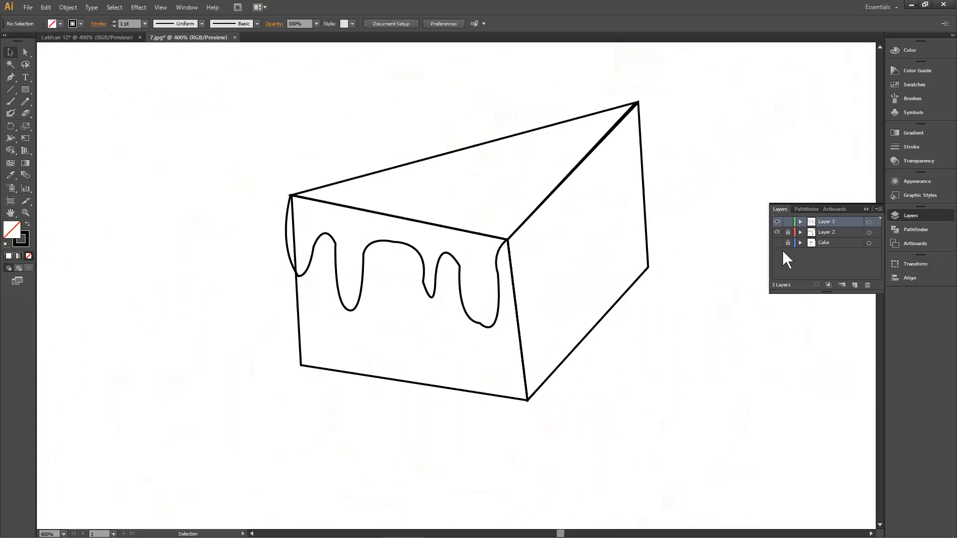
Select the icing path and add an anchor point on the fourth drip's left side, just below the sharp corner.
{"action": "key", "text": "ctrl+plus"}
{"action": "key", "text": "ctrl+plus"}
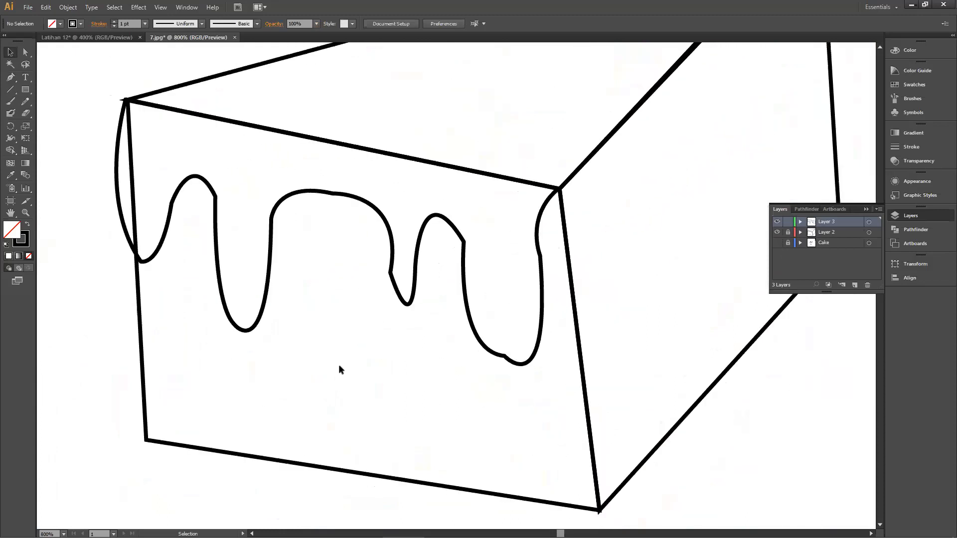
{"action": "key", "text": "ctrl+plus"}
{"action": "key", "text": "ctrl+plus"}
{"action": "key", "text": "ctrl+plus"}
{"action": "key", "text": "ctrl+plus"}
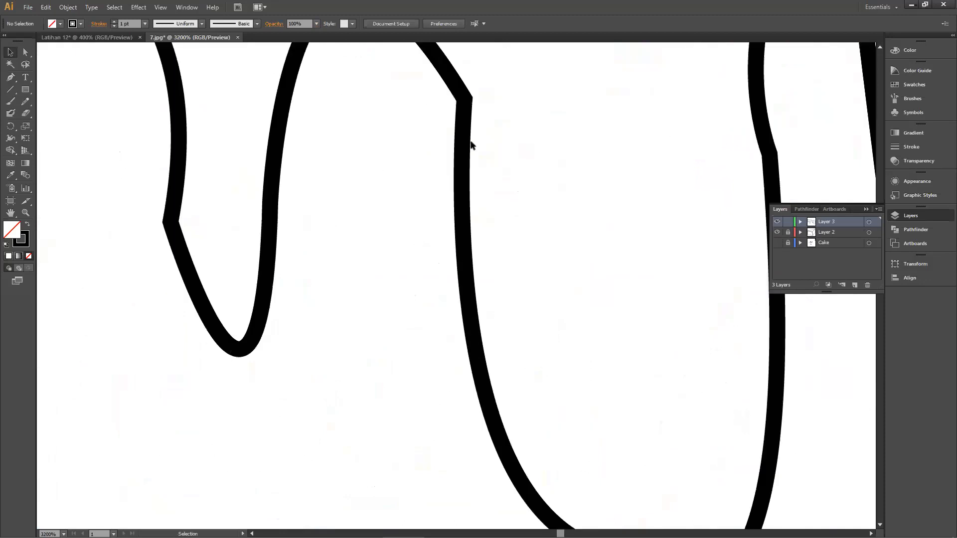
{"action": "left_click", "coordinate": [461, 99]}
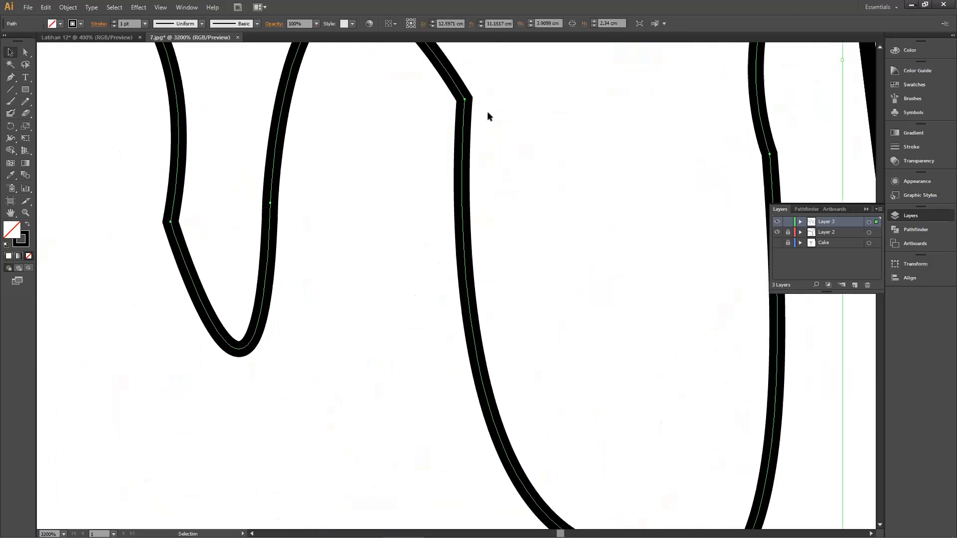
{"action": "left_click_drag", "start_coordinate": [338, 190], "coordinate": [260, 269]}
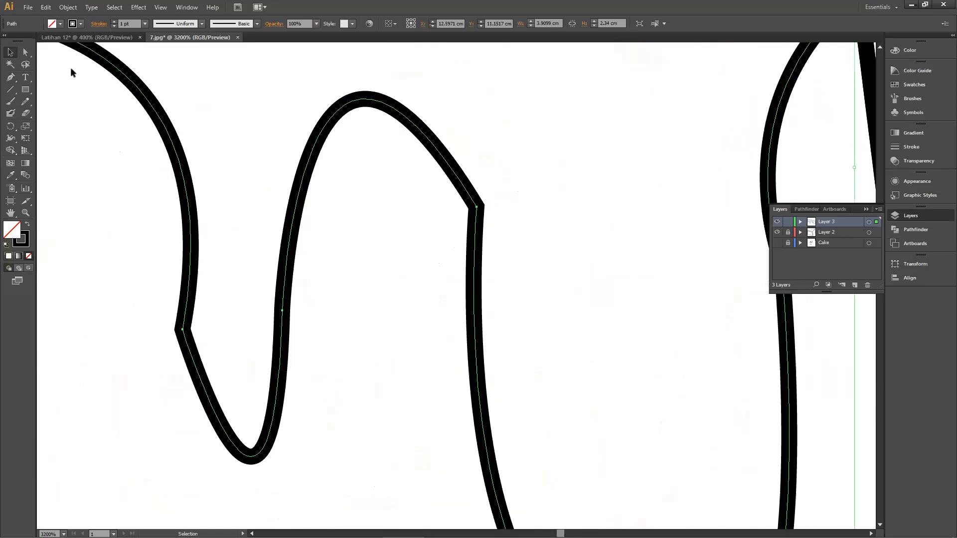
{"action": "left_click", "coordinate": [11, 77]}
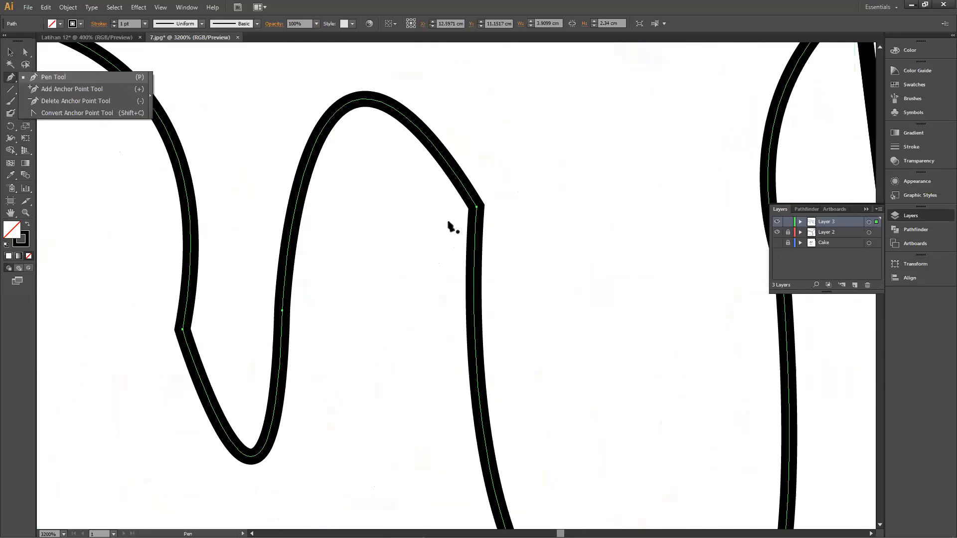
{"action": "left_click", "coordinate": [474, 304]}
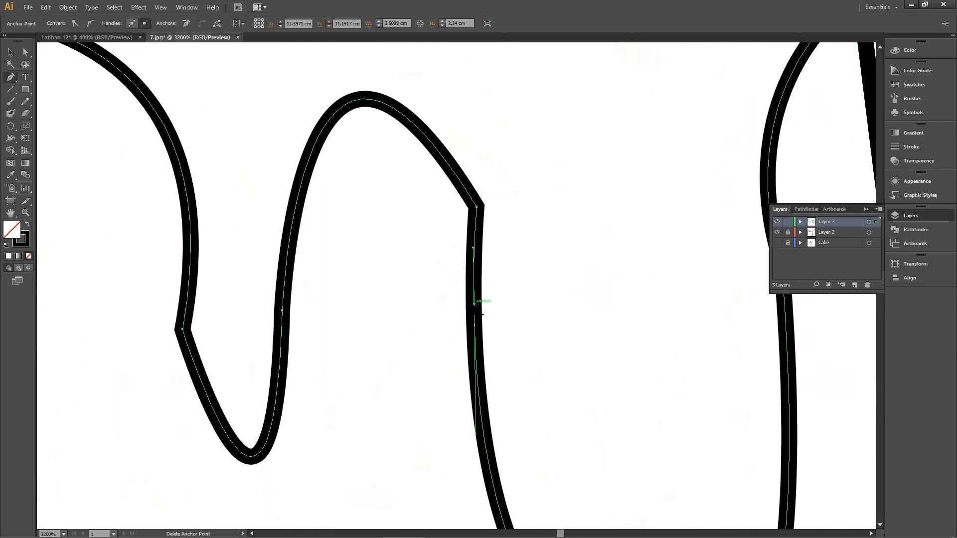
Tilt the new anchor's upper handle outward to the right with Direct Selection to round the fourth drip's left shoulder.
{"action": "left_click", "coordinate": [26, 52]}
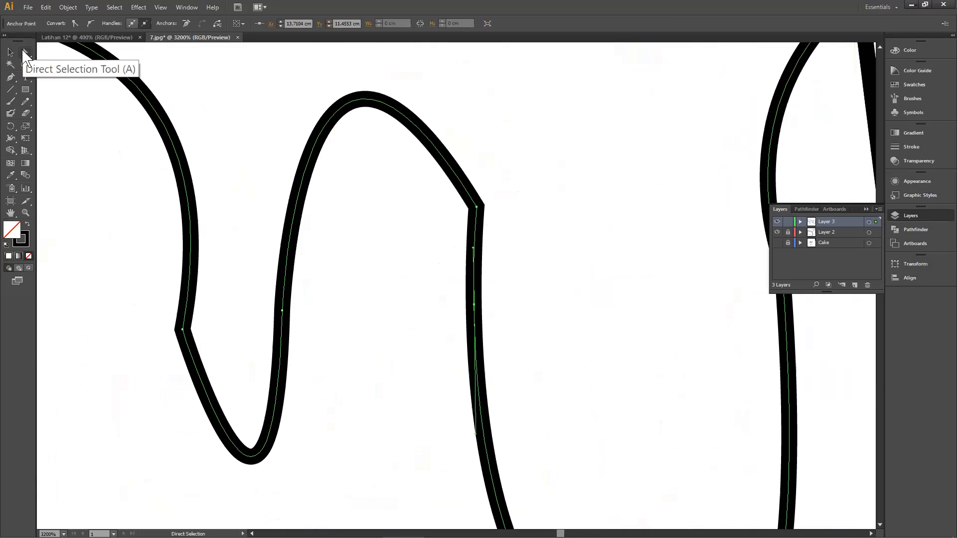
{"action": "left_click_drag", "start_coordinate": [474, 247], "coordinate": [492, 249]}
{"action": "scroll", "coordinate": [504, 241], "scroll_direction": "down", "scroll_amount": 1}
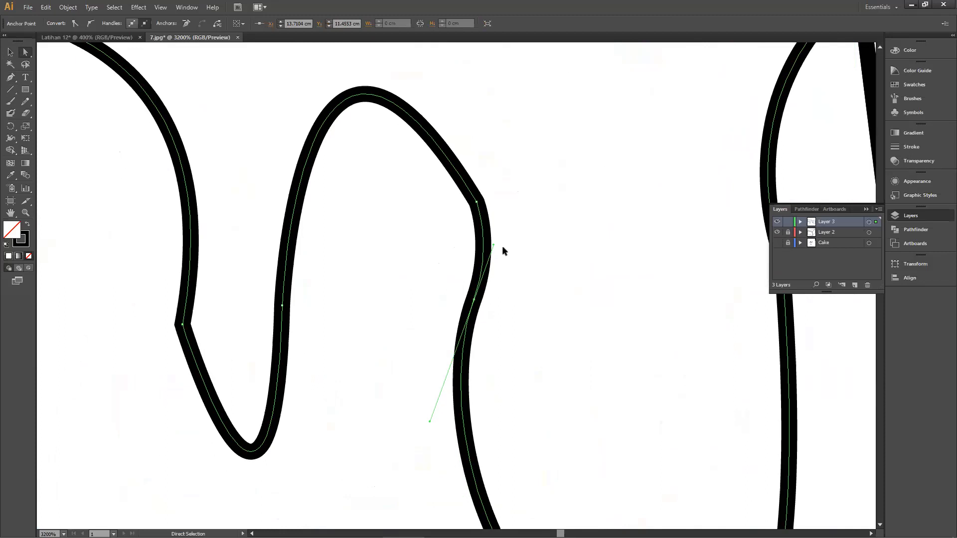
{"action": "left_click", "coordinate": [509, 243]}
{"action": "left_click", "coordinate": [494, 246]}
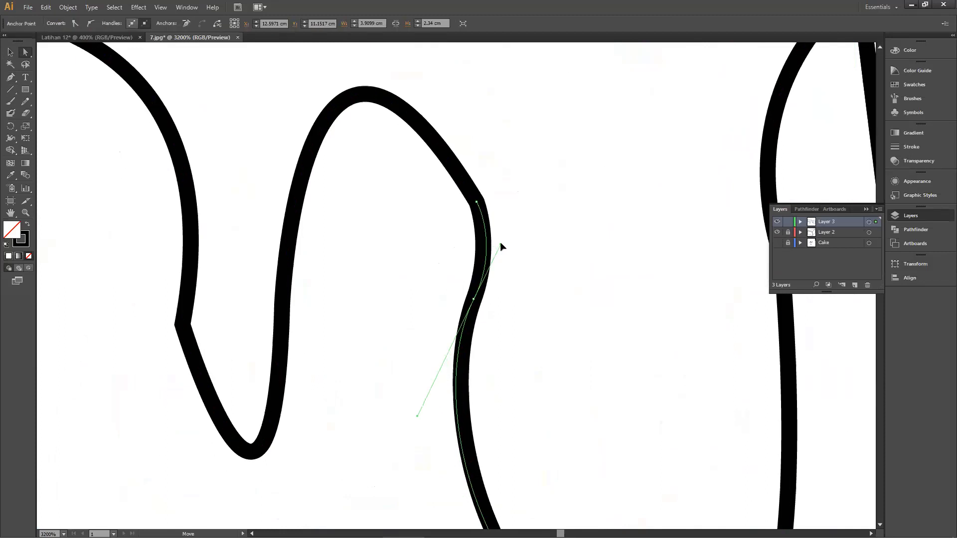
Adjust the incoming handle of the fourth drip's bottom anchor to smooth the kink in the curve.
{"action": "left_click_drag", "start_coordinate": [551, 299], "coordinate": [398, 44]}
{"action": "left_click", "coordinate": [483, 388]}
{"action": "mouse_move", "coordinate": [344, 374]}
{"action": "left_mouse_down"}
{"action": "mouse_move", "coordinate": [384, 273]}
{"action": "mouse_move", "coordinate": [359, 288]}
{"action": "mouse_move", "coordinate": [360, 354]}
{"action": "left_mouse_up"}
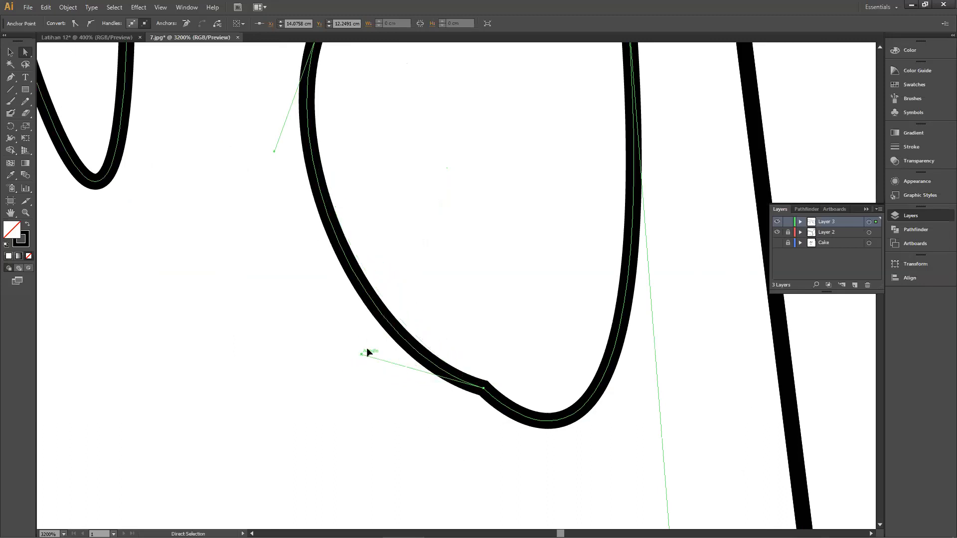
{"action": "key", "text": "ctrl+minus"}
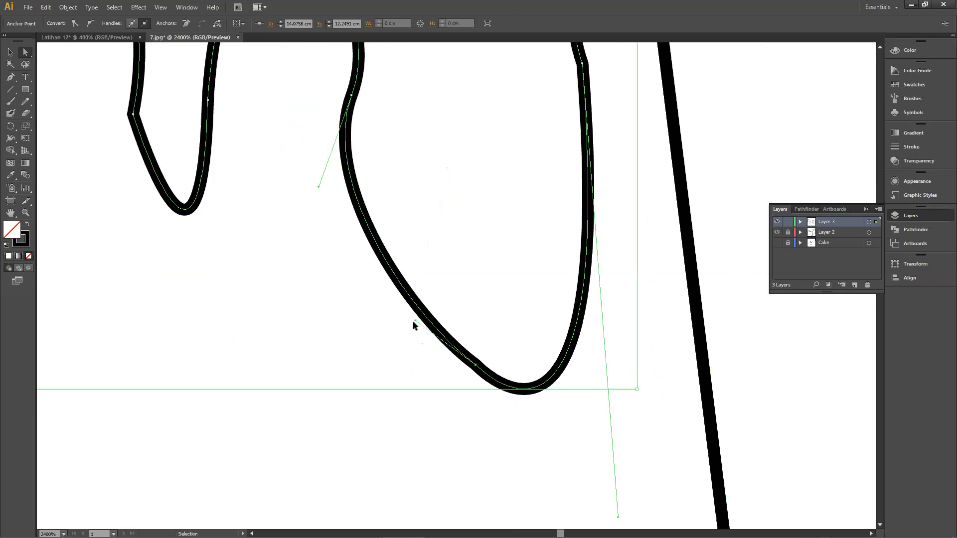
{"action": "key", "text": "ctrl+minus"}
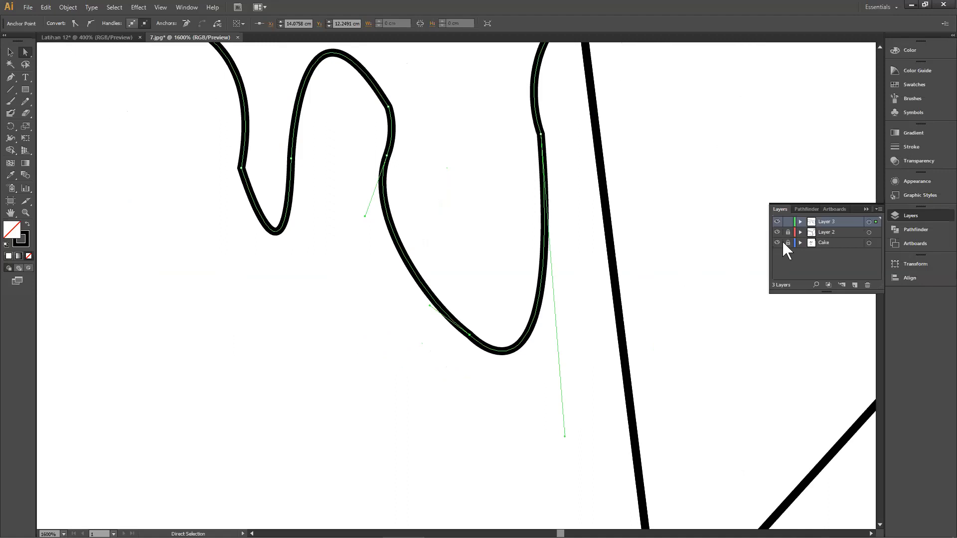
Show the Cake layer to compare the tracing with the sketch, deselect the path, and hide the layer again.
{"action": "left_click", "coordinate": [782, 241], "text": "ctrl"}
{"action": "key", "text": "ctrl+minus"}
{"action": "key", "text": "ctrl+minus"}
{"action": "key", "text": "ctrl+minus"}
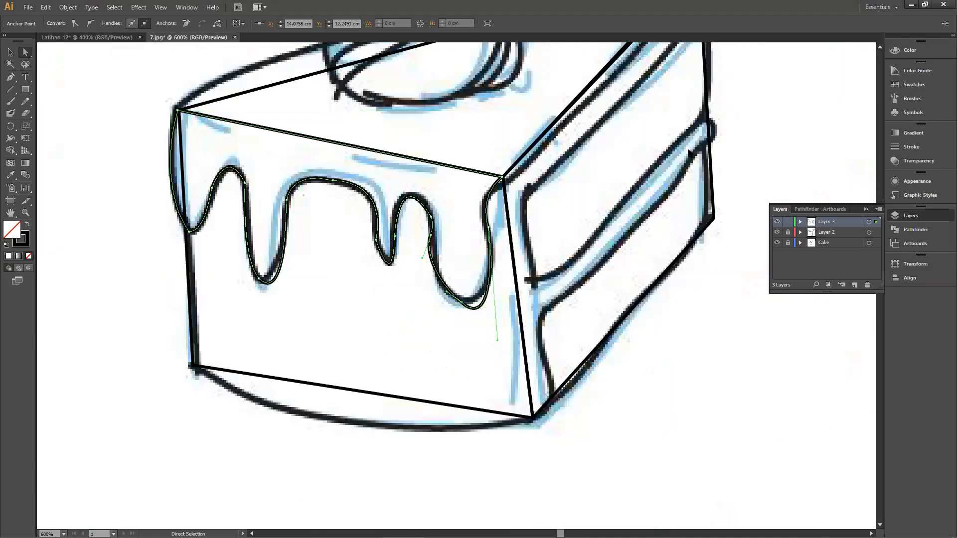
{"action": "left_click", "coordinate": [10, 52]}
{"action": "left_click", "coordinate": [100, 80]}
{"action": "scroll", "coordinate": [334, 133], "scroll_direction": "up", "scroll_amount": 1}
{"action": "scroll", "coordinate": [389, 140], "scroll_direction": "up", "scroll_amount": 3}
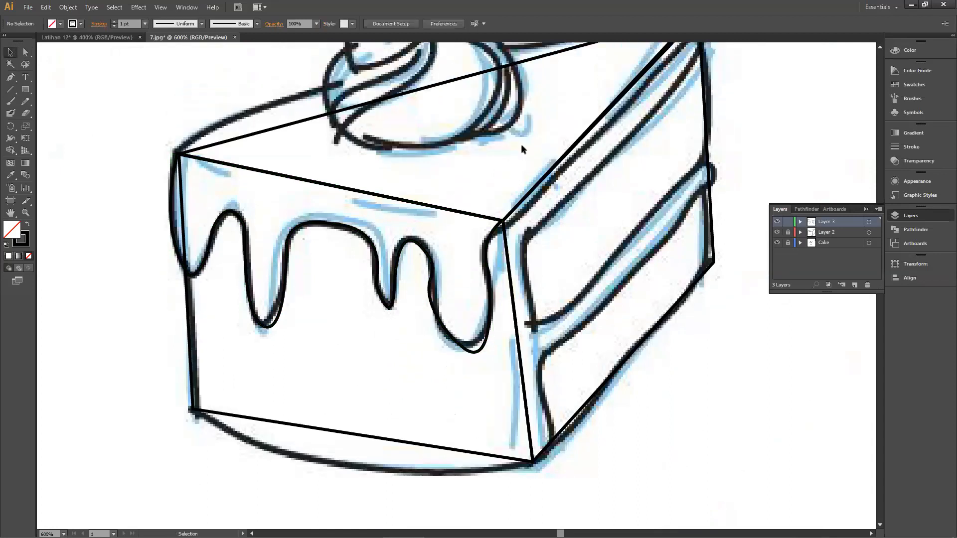
{"action": "left_click", "coordinate": [777, 243]}
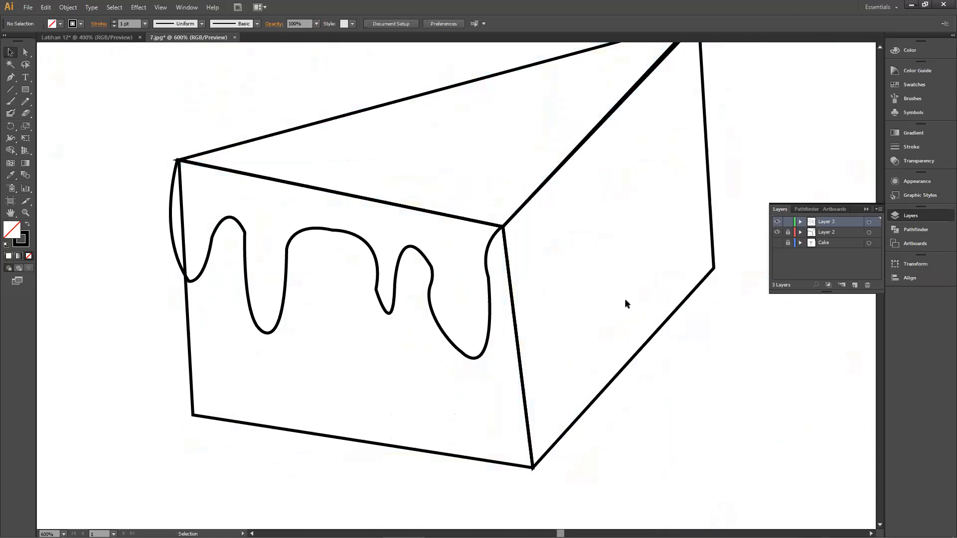
{"action": "scroll", "coordinate": [608, 297], "scroll_direction": "up", "scroll_amount": 2}
{"action": "mouse_move", "coordinate": [590, 296]}
{"action": "left_mouse_down"}
{"action": "mouse_move", "coordinate": [567, 307]}
{"action": "mouse_move", "coordinate": [573, 297]}
{"action": "mouse_move", "coordinate": [592, 321]}
{"action": "mouse_move", "coordinate": [548, 313]}
{"action": "mouse_move", "coordinate": [557, 280]}
{"action": "left_mouse_up"}
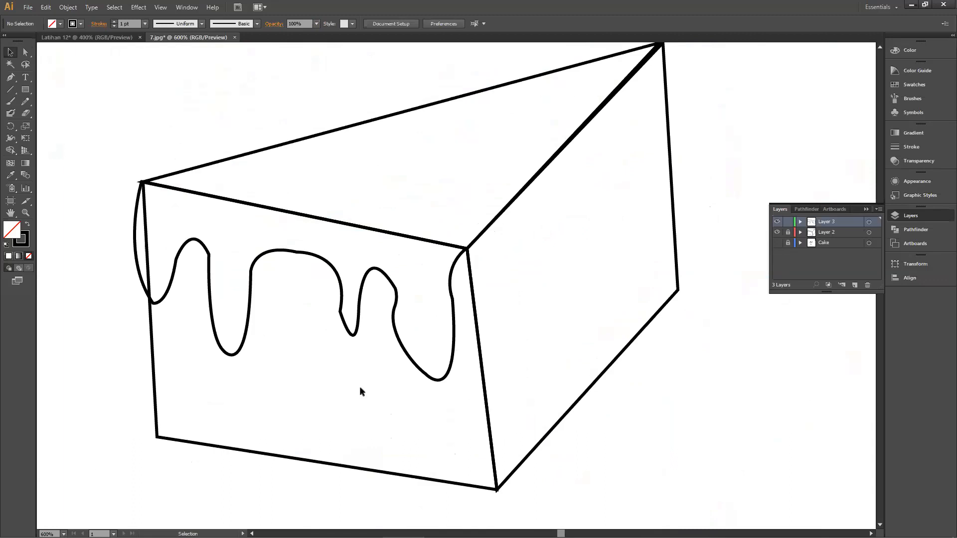
Select the icing shape, set its fill to pink #EA1BCD, and deselect it.
{"action": "left_click_drag", "start_coordinate": [439, 407], "coordinate": [391, 314]}
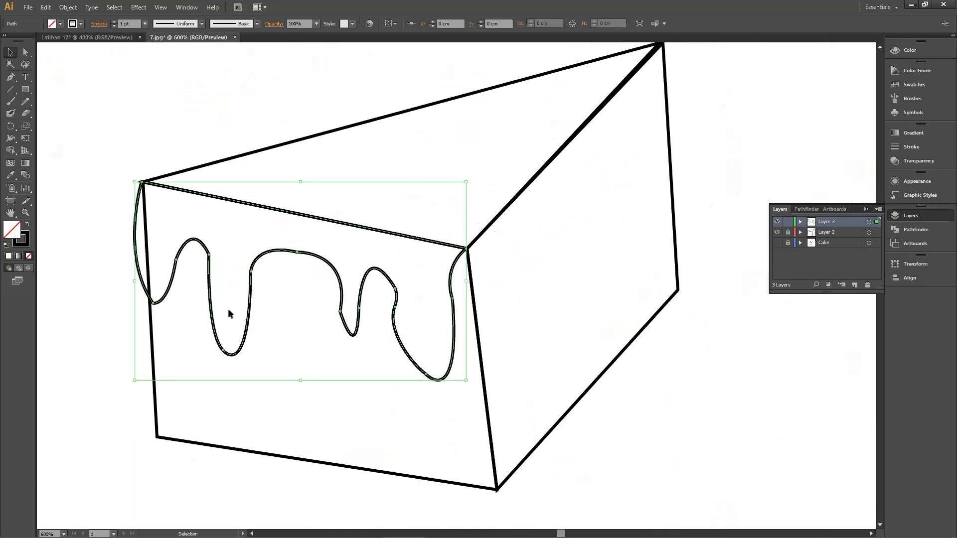
{"action": "left_click_drag", "start_coordinate": [443, 395], "coordinate": [406, 324]}
{"action": "double_click", "coordinate": [13, 239]}
{"action": "left_click_drag", "start_coordinate": [643, 160], "coordinate": [654, 118]}
{"action": "left_click", "coordinate": [624, 110]}
{"action": "left_click", "coordinate": [727, 104]}
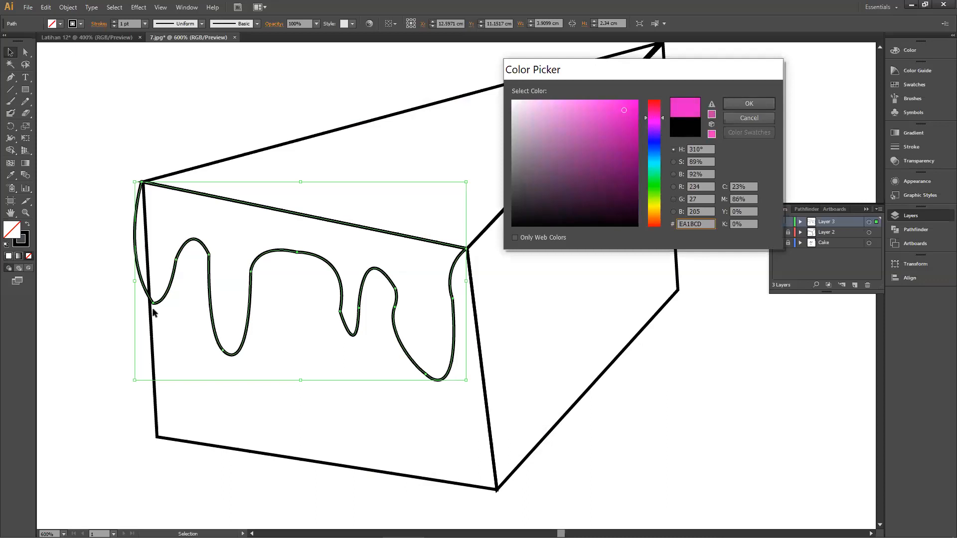
{"action": "left_click", "coordinate": [268, 165]}
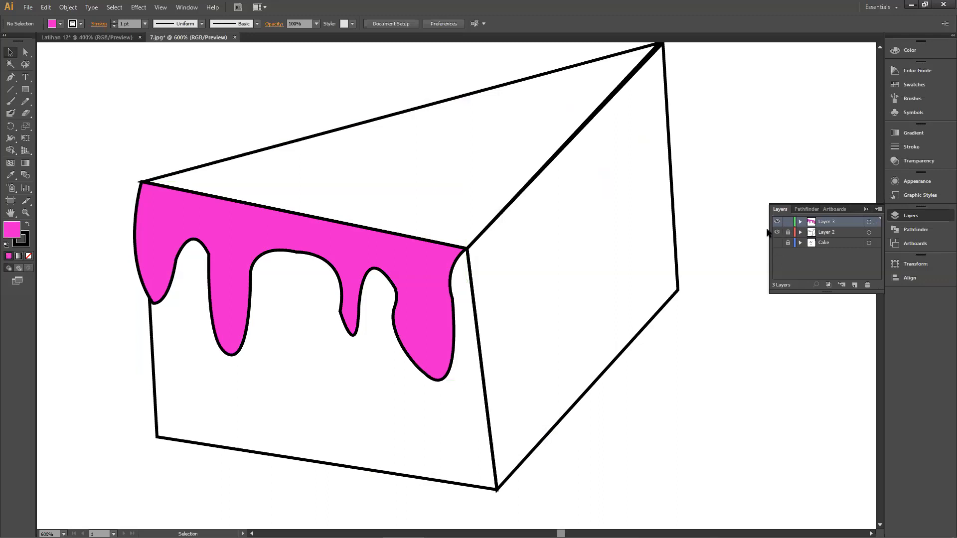
Unlock Layer 2, fill the cake's top face with the icing's pink using the Eyedropper, and deselect it.
{"action": "scroll", "coordinate": [310, 86], "scroll_direction": "up", "scroll_amount": 1}
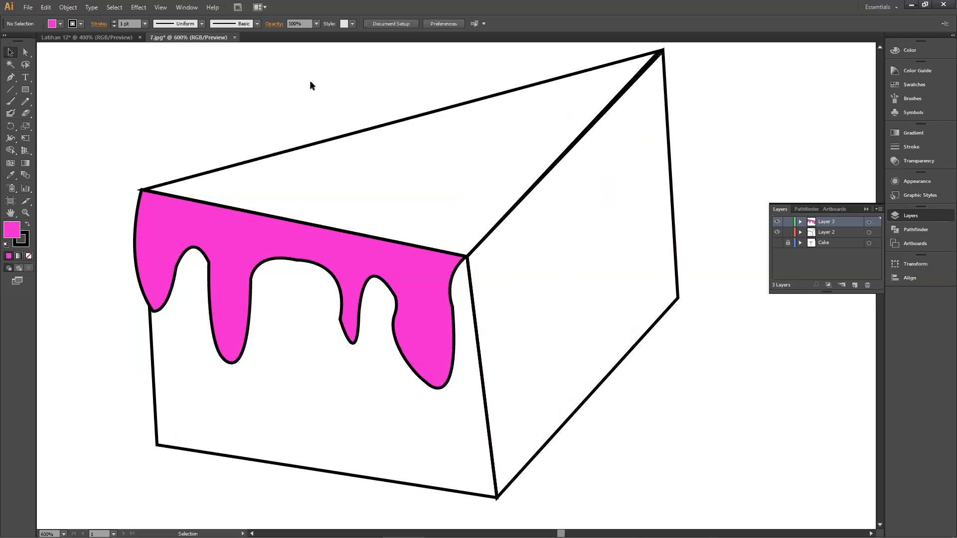
{"action": "left_click", "coordinate": [402, 149]}
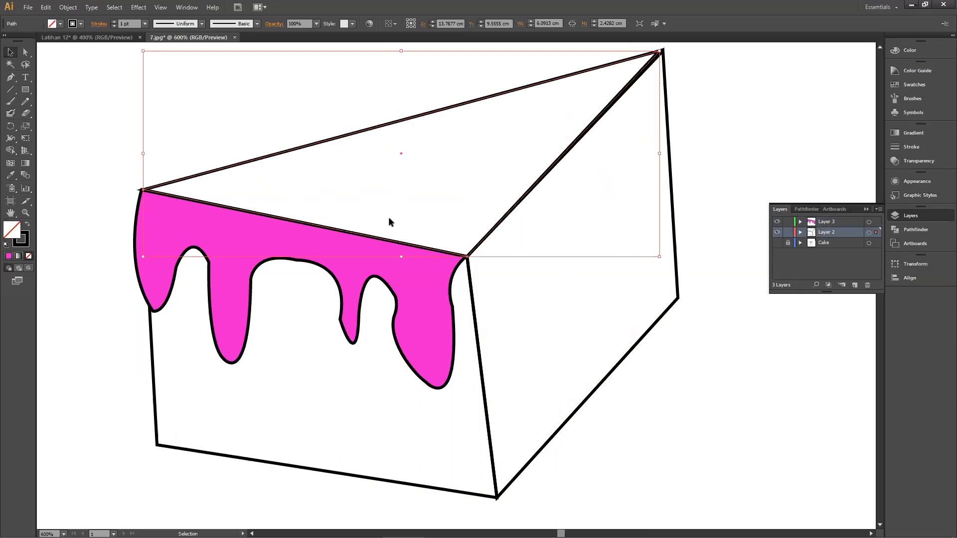
{"action": "key", "text": "i"}
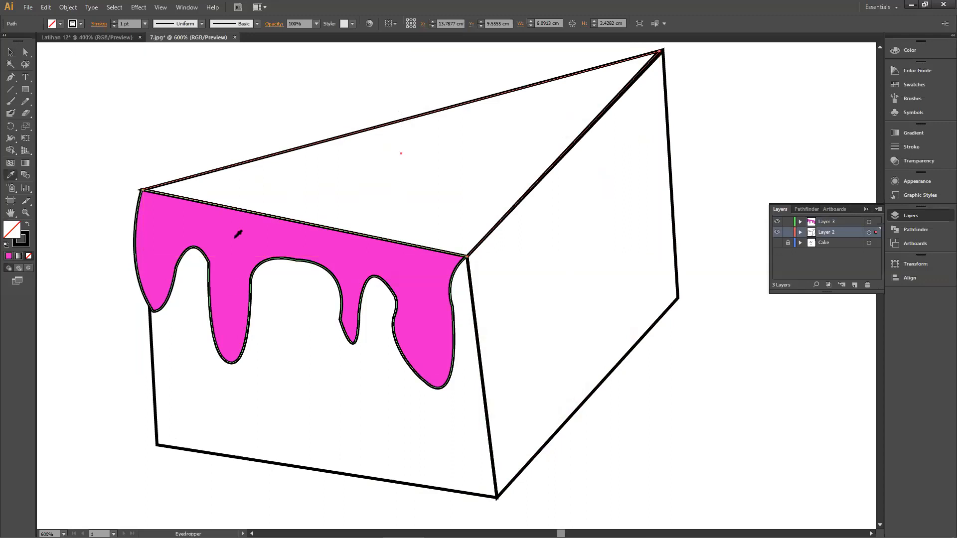
{"action": "left_click", "coordinate": [235, 231]}
{"action": "key", "text": "v"}
{"action": "left_click", "coordinate": [144, 106]}
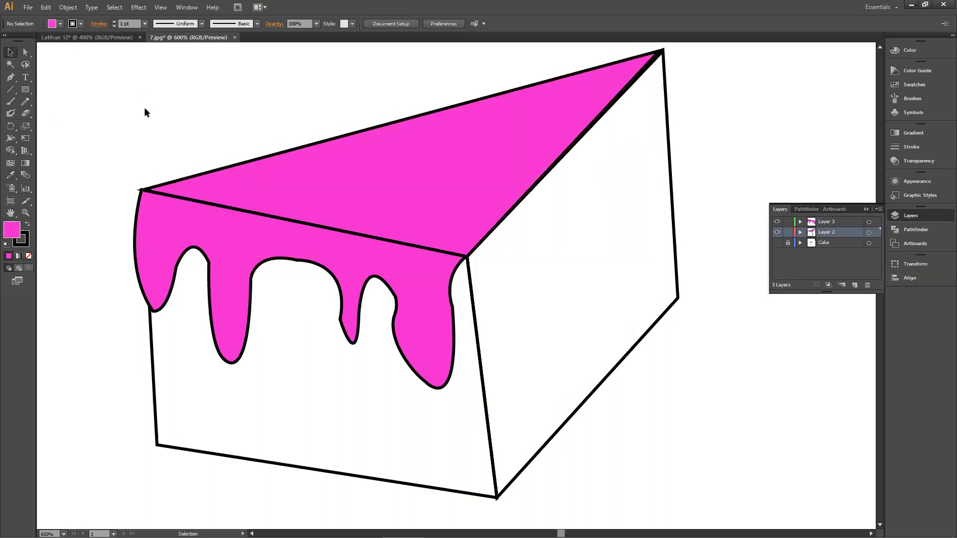
Remove the black stroke from the icing shape and from the cake's top face, and deselect them.
{"action": "scroll", "coordinate": [577, 294], "scroll_direction": "down", "scroll_amount": 2}
{"action": "left_click_drag", "start_coordinate": [441, 444], "coordinate": [583, 469]}
{"action": "left_click", "coordinate": [151, 153]}
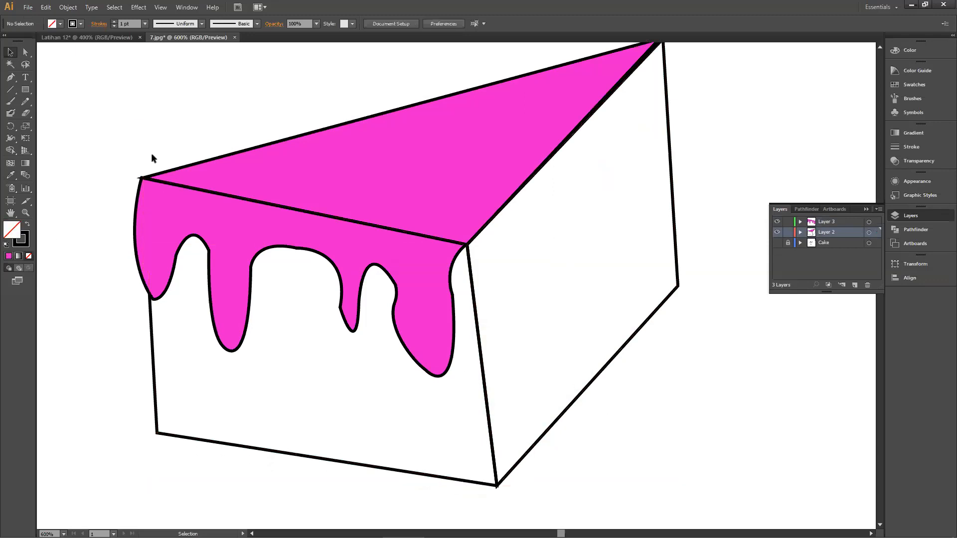
{"action": "left_click", "coordinate": [169, 191]}
{"action": "key", "text": "F6"}
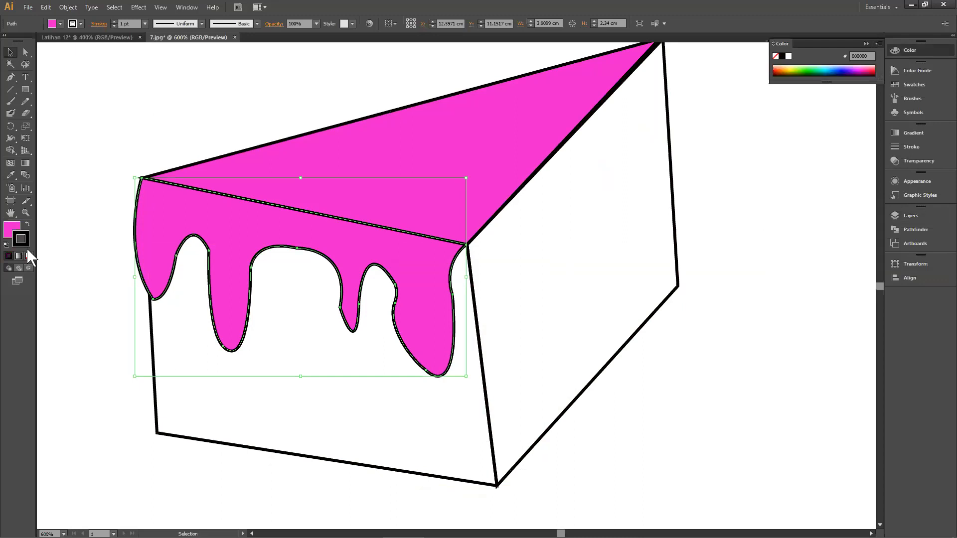
{"action": "left_click", "coordinate": [29, 255]}
{"action": "left_click", "coordinate": [265, 163]}
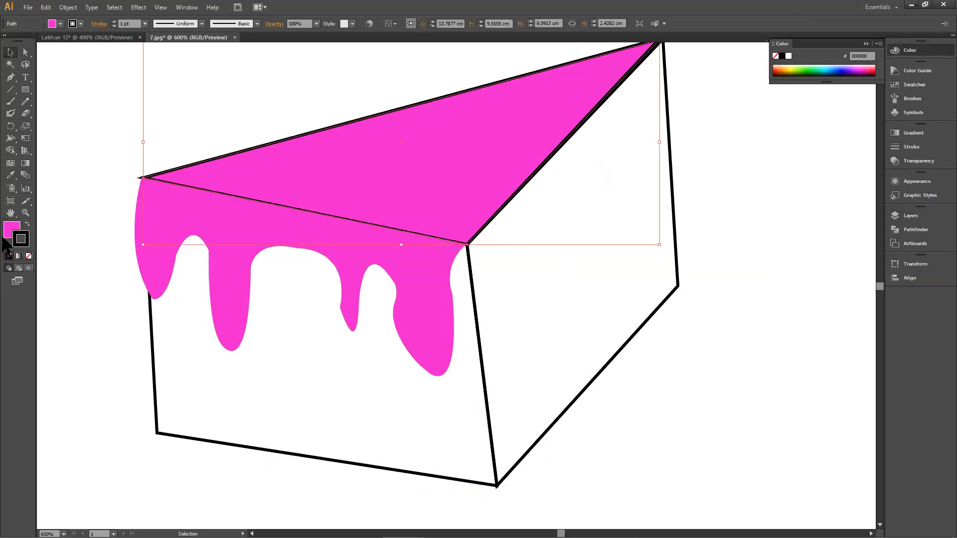
{"action": "left_click", "coordinate": [28, 256]}
{"action": "left_click", "coordinate": [537, 283]}
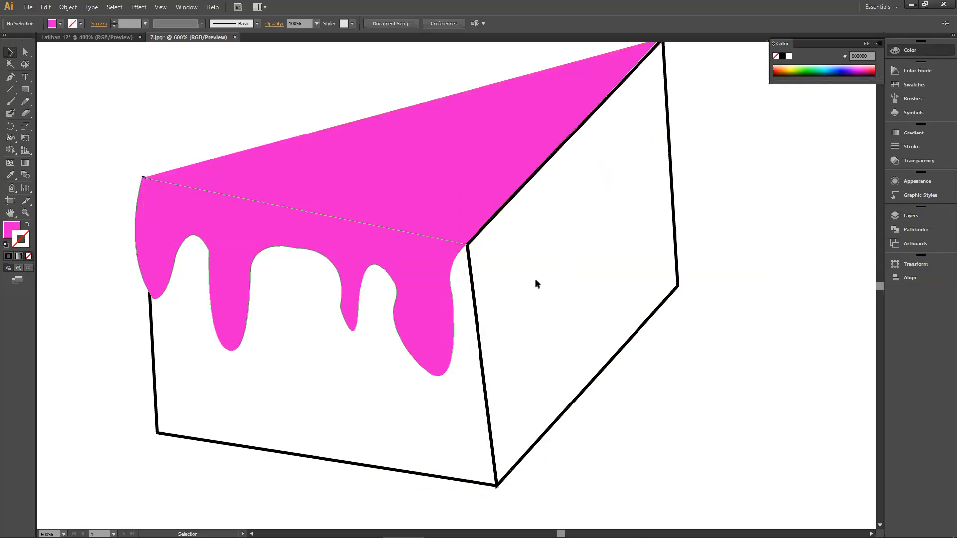
Select both side faces of the cake, fill them with brown #996600, and remove their stroke.
{"action": "scroll", "coordinate": [561, 488], "scroll_direction": "down", "scroll_amount": 1}
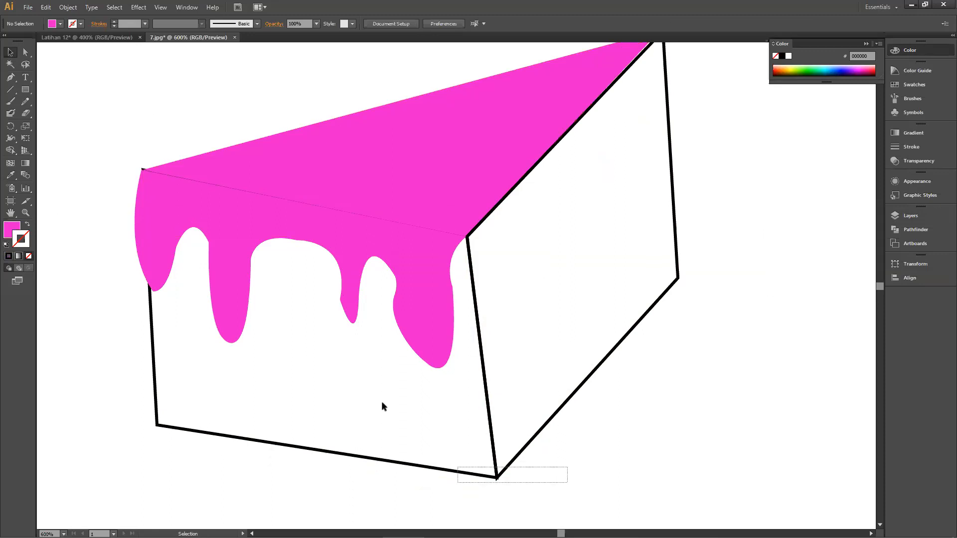
{"action": "left_click", "coordinate": [151, 314]}
{"action": "double_click", "coordinate": [15, 234]}
{"action": "left_click", "coordinate": [651, 146]}
{"action": "left_click_drag", "start_coordinate": [650, 146], "coordinate": [653, 203]}
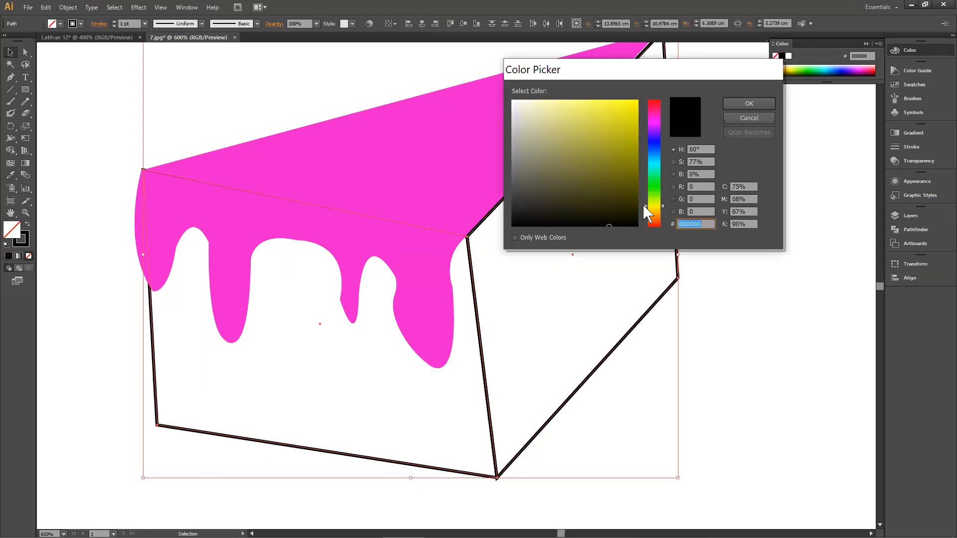
{"action": "left_click", "coordinate": [594, 198]}
{"action": "left_click_drag", "start_coordinate": [594, 197], "coordinate": [596, 189]}
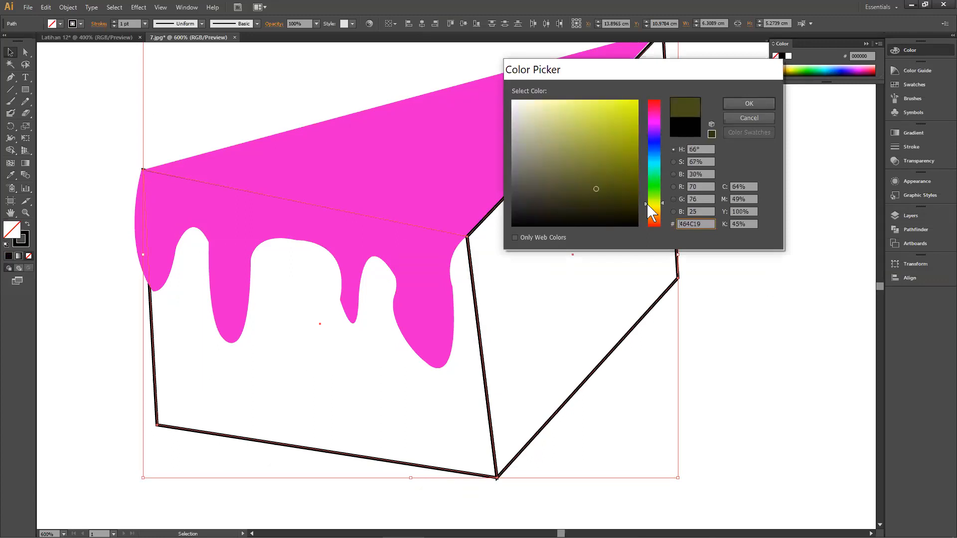
{"action": "left_click_drag", "start_coordinate": [651, 205], "coordinate": [651, 214]}
{"action": "left_click_drag", "start_coordinate": [629, 170], "coordinate": [637, 150]}
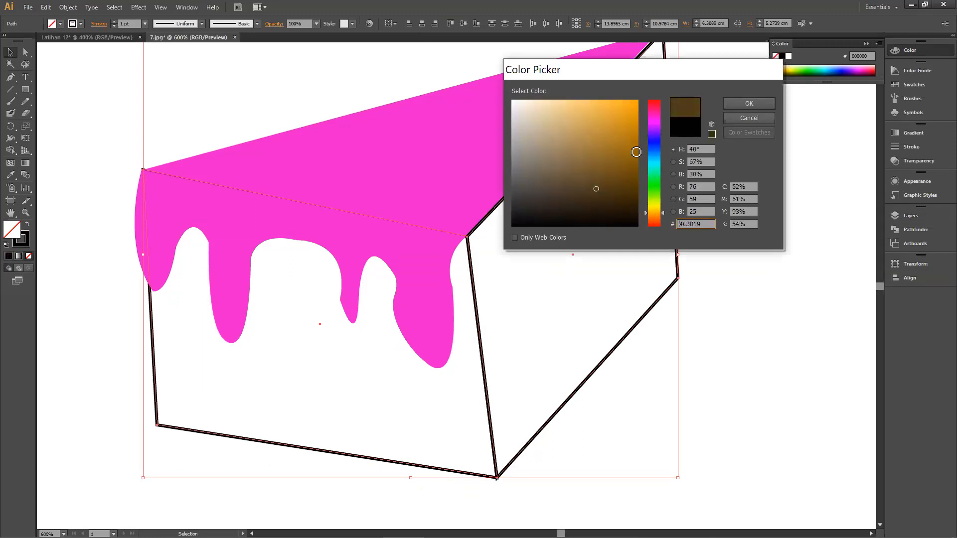
{"action": "left_click", "coordinate": [728, 99]}
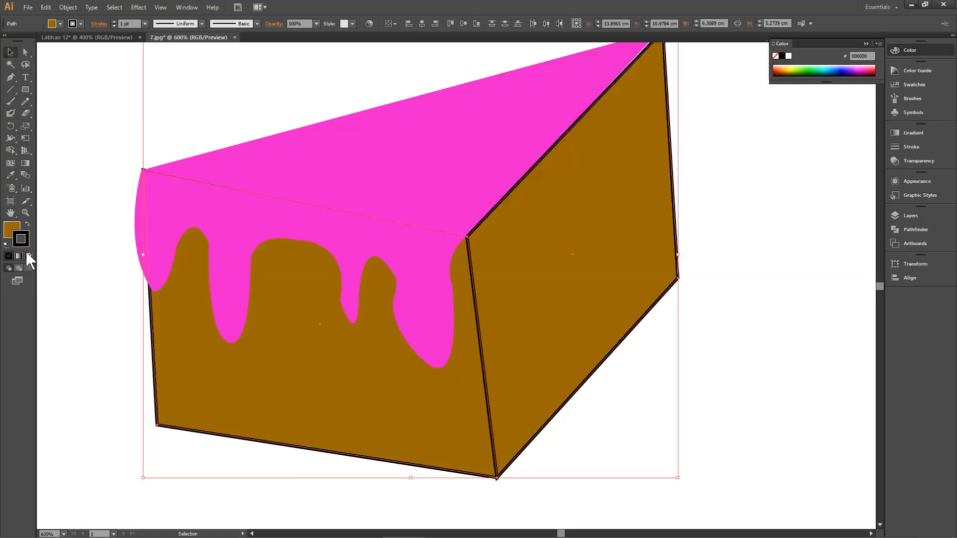
{"action": "key", "text": "slash"}
{"action": "left_click", "coordinate": [112, 117]}
Set the fill of the cake's top face to the darker pink #CC11BA.
{"action": "mouse_move", "coordinate": [726, 201]}
{"action": "left_mouse_down"}
{"action": "mouse_move", "coordinate": [617, 323]}
{"action": "mouse_move", "coordinate": [589, 334]}
{"action": "left_mouse_up"}
{"action": "left_click_drag", "start_coordinate": [455, 323], "coordinate": [500, 143]}
{"action": "left_click", "coordinate": [173, 188]}
{"action": "left_click", "coordinate": [10, 232]}
{"action": "double_click", "coordinate": [9, 231]}
{"action": "left_click_drag", "start_coordinate": [623, 110], "coordinate": [628, 125]}
{"action": "left_click", "coordinate": [748, 104]}
Set the fill of the cake's long side face to the darker brown #774D03 and deselect it.
{"action": "left_click", "coordinate": [483, 267]}
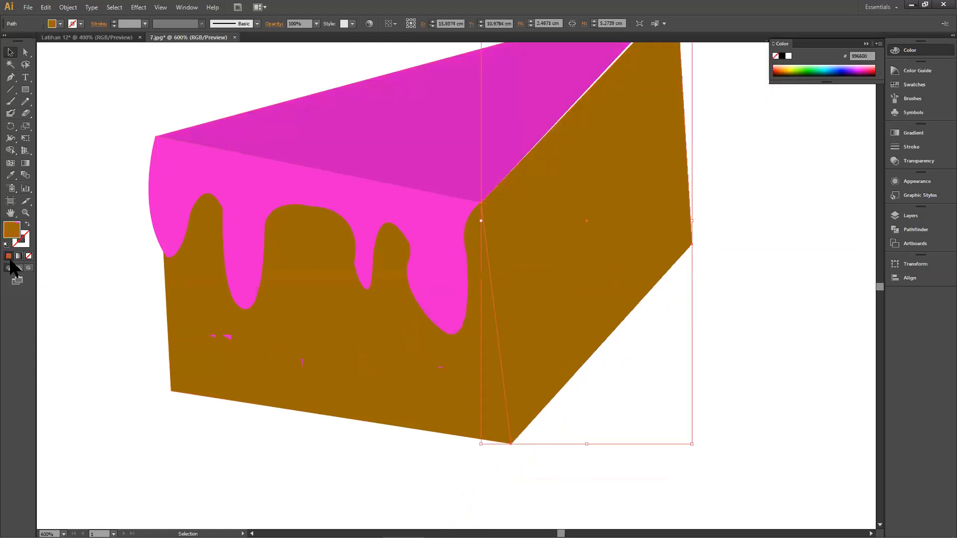
{"action": "double_click", "coordinate": [16, 232]}
{"action": "left_click", "coordinate": [635, 167]}
{"action": "left_click", "coordinate": [757, 104]}
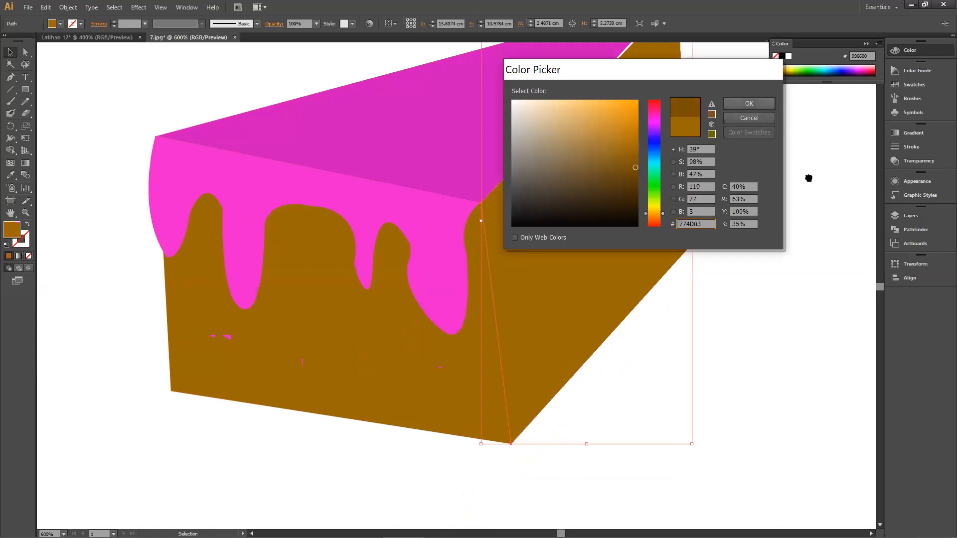
{"action": "left_click", "coordinate": [743, 267]}
Try to line up the dark brown side face with the pink top's far tip by moving the whole face.
{"action": "scroll", "coordinate": [728, 276], "scroll_direction": "up", "scroll_amount": 2}
{"action": "key", "text": "ctrl+plus"}
{"action": "scroll", "coordinate": [728, 274], "scroll_direction": "up", "scroll_amount": 1}
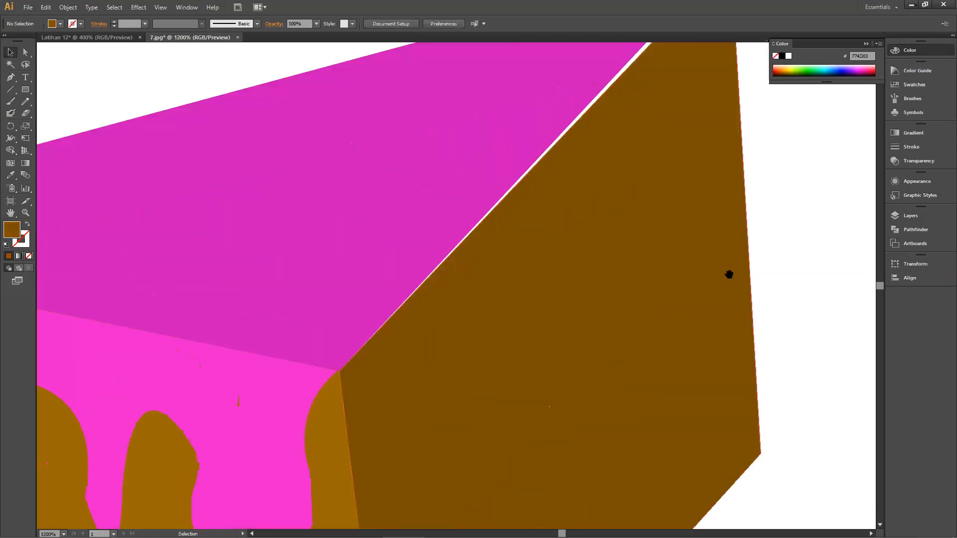
{"action": "scroll", "coordinate": [523, 474], "scroll_direction": "up", "scroll_amount": 1}
{"action": "scroll", "coordinate": [526, 469], "scroll_direction": "up", "scroll_amount": 2}
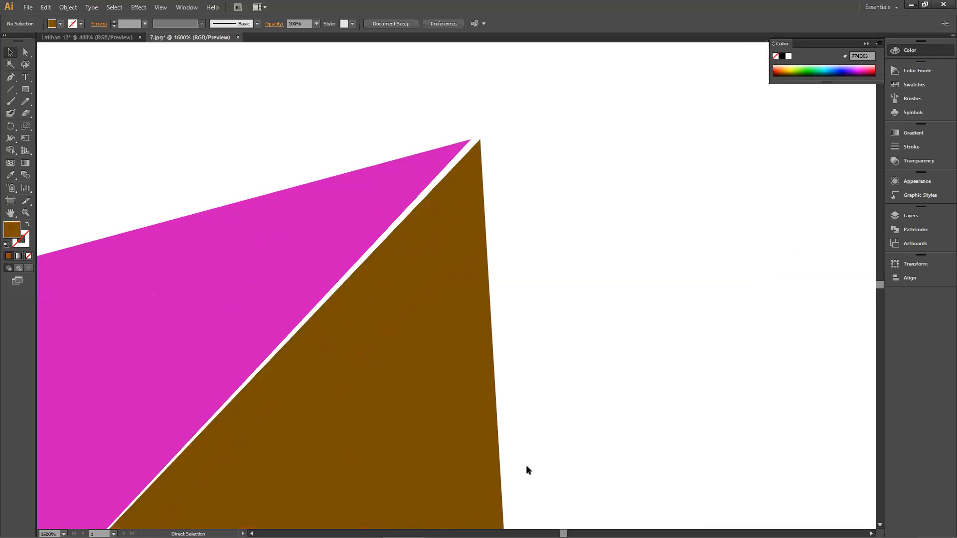
{"action": "left_click_drag", "start_coordinate": [455, 146], "coordinate": [399, 249]}
{"action": "left_click", "coordinate": [404, 256]}
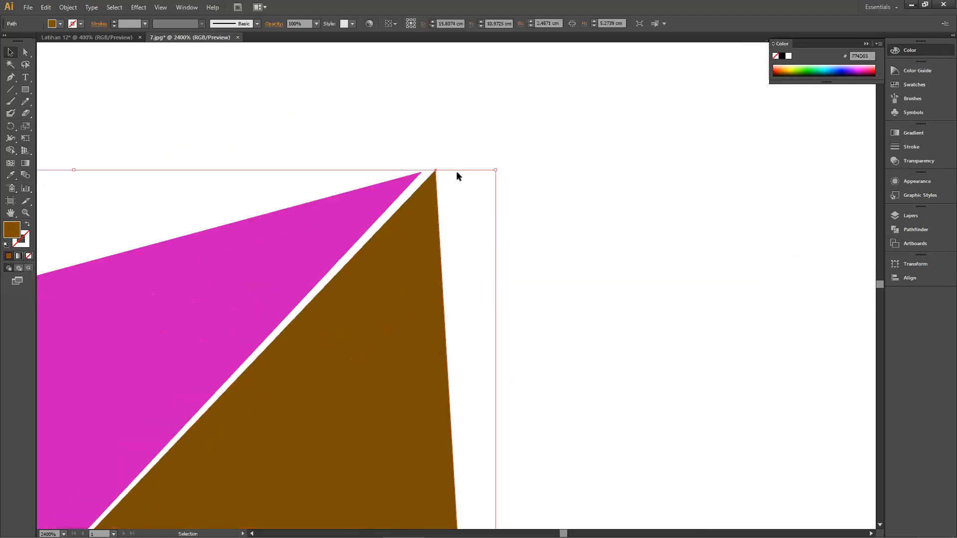
{"action": "left_click", "coordinate": [117, 113]}
{"action": "left_click", "coordinate": [375, 170]}
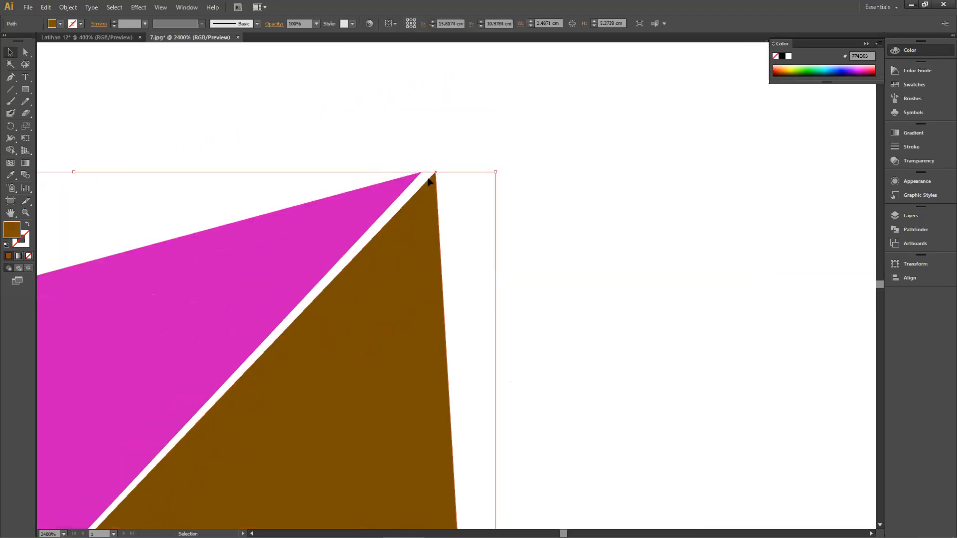
Move the top face's far tip anchor onto the brown face's upper corner with Direct Selection to close the gap.
{"action": "left_click", "coordinate": [25, 52]}
{"action": "left_click_drag", "start_coordinate": [418, 176], "coordinate": [466, 166]}
{"action": "key", "text": "ctrl+minus"}
{"action": "key", "text": "ctrl+minus"}
{"action": "key", "text": "ctrl+minus"}
{"action": "key", "text": "ctrl+minus"}
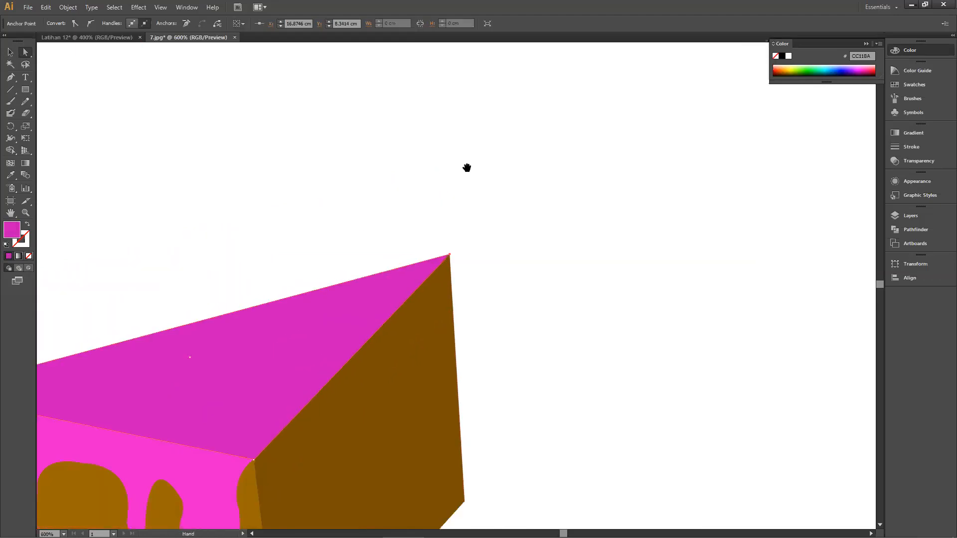
Draw a circle about 0.35 cm wide on the dark brown face, close to the cake's front vertical edge.
{"action": "left_click_drag", "start_coordinate": [513, 207], "coordinate": [758, 75]}
{"action": "left_click_drag", "start_coordinate": [25, 88], "coordinate": [55, 107]}
{"action": "scroll", "coordinate": [293, 148], "scroll_direction": "right", "scroll_amount": 3}
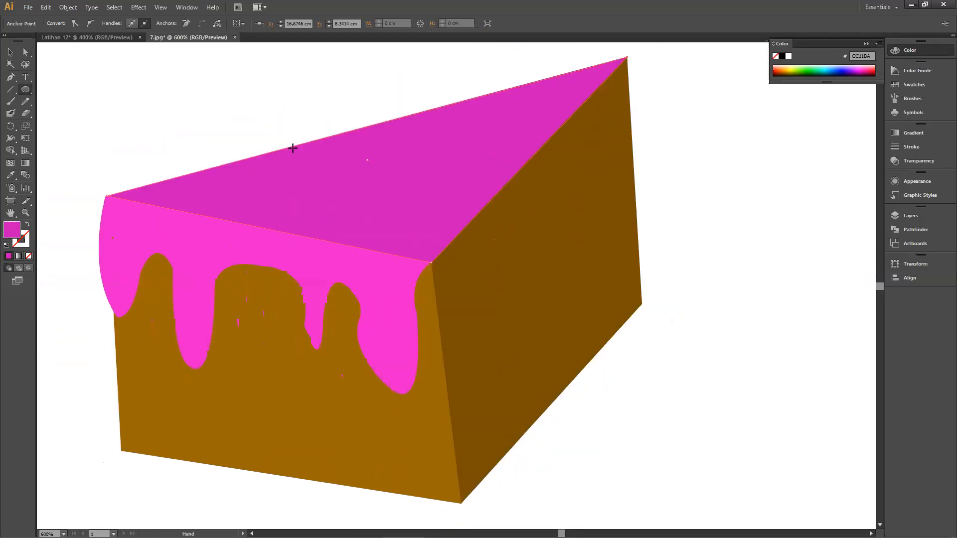
{"action": "left_click_drag", "start_coordinate": [352, 151], "coordinate": [470, 286]}
{"action": "key", "text": "v"}
{"action": "left_click", "coordinate": [348, 166]}
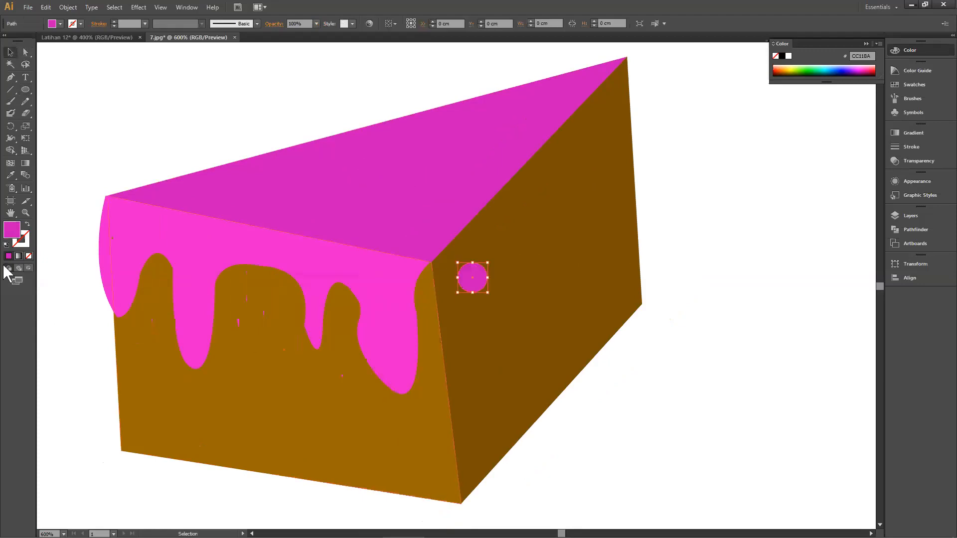
Sample the dark brown face for the circle's fill and darken it to #5B3903.
{"action": "key", "text": "i"}
{"action": "left_click", "coordinate": [554, 267]}
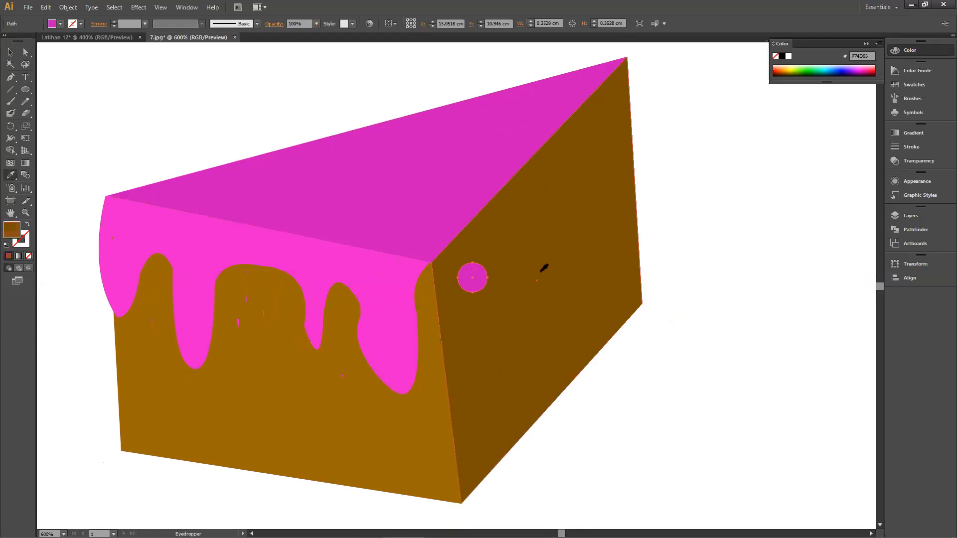
{"action": "double_click", "coordinate": [12, 230]}
{"action": "left_click", "coordinate": [635, 181]}
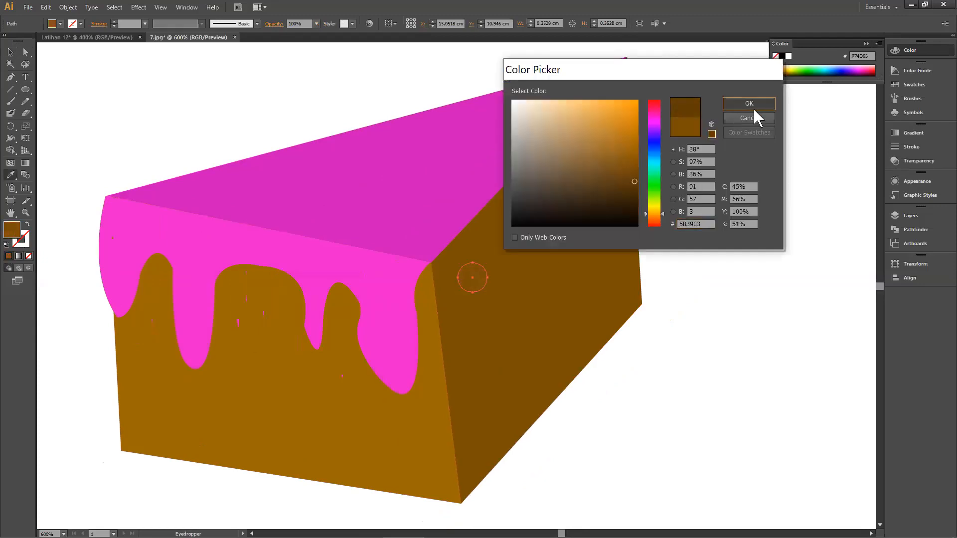
{"action": "left_click", "coordinate": [752, 106]}
Scatter three smaller copies of the dark circle across the dark brown side face and deselect them.
{"action": "left_click", "coordinate": [10, 53]}
{"action": "left_click", "coordinate": [501, 310]}
{"action": "left_click_drag", "start_coordinate": [480, 265], "coordinate": [586, 165]}
{"action": "left_click_drag", "start_coordinate": [579, 168], "coordinate": [530, 361]}
{"action": "left_click", "coordinate": [667, 402]}
{"action": "left_click_drag", "start_coordinate": [576, 409], "coordinate": [732, 408]}
{"action": "key", "text": "ctrl+minus"}
{"action": "key", "text": "ctrl+plus"}
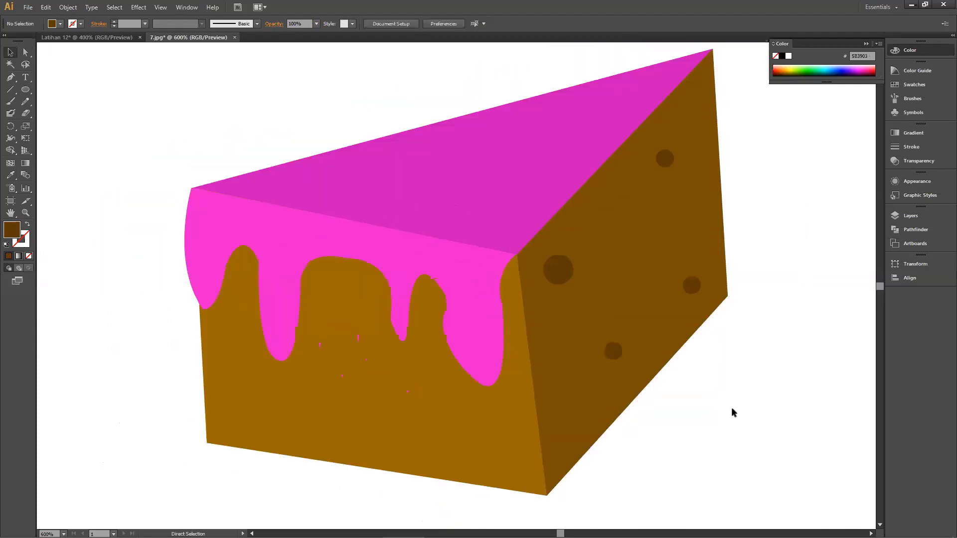
Show and unlock the Cake layer, and move the sketch image beside the coloured cake for comparison.
{"action": "left_click", "coordinate": [924, 218]}
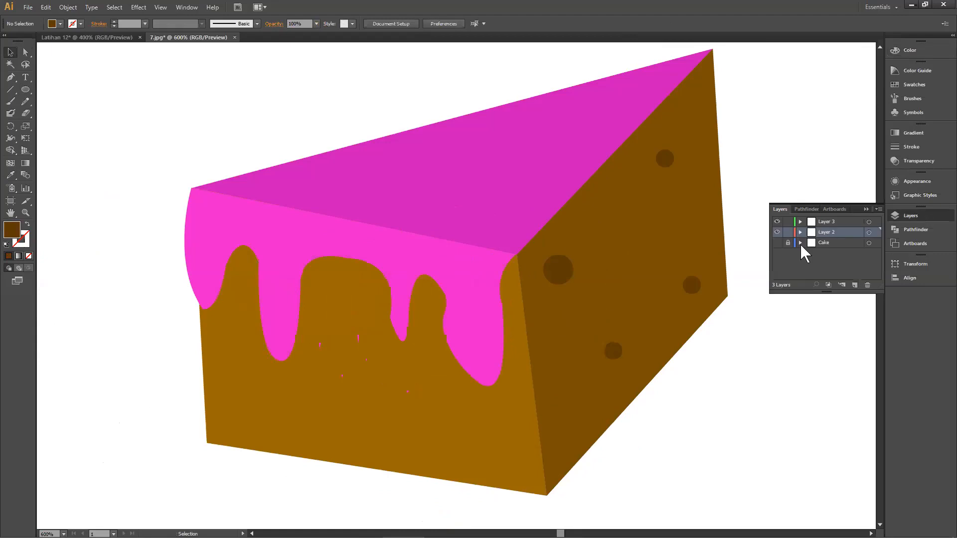
{"action": "left_click", "coordinate": [777, 242]}
{"action": "left_click", "coordinate": [777, 243]}
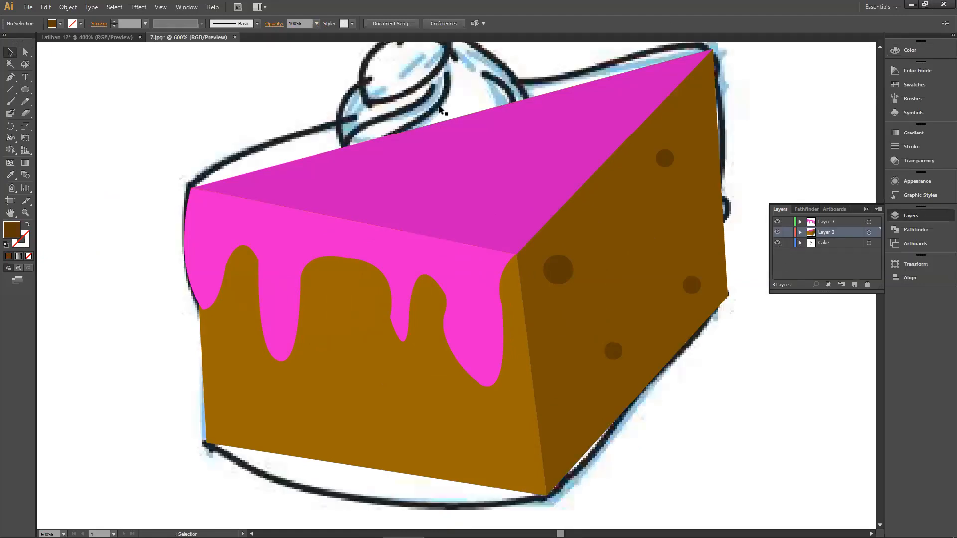
{"action": "key", "text": "ctrl+minus"}
{"action": "key", "text": "ctrl+minus"}
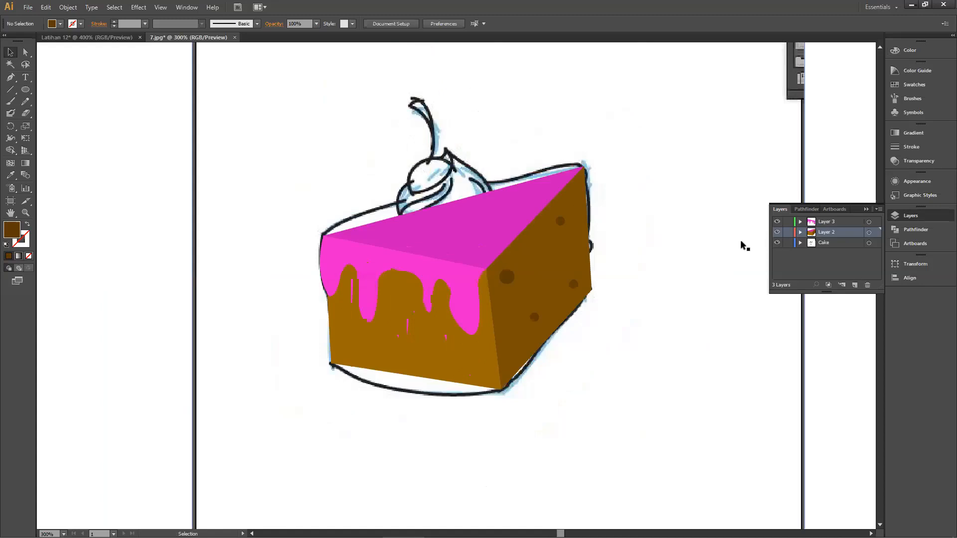
{"action": "left_click", "coordinate": [823, 243]}
{"action": "left_click_drag", "start_coordinate": [746, 164], "coordinate": [404, 167]}
{"action": "scroll", "coordinate": [617, 173], "scroll_direction": "left", "scroll_amount": 3}
{"action": "left_click", "coordinate": [490, 305]}
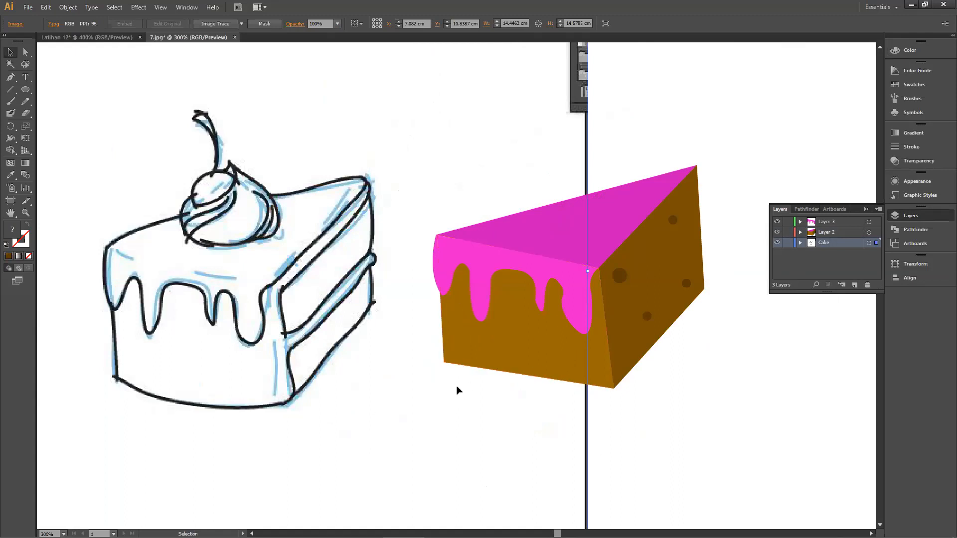
Switch to the Latihan 12 document and select the green curved shape with Direct Selection.
{"action": "left_click", "coordinate": [24, 54]}
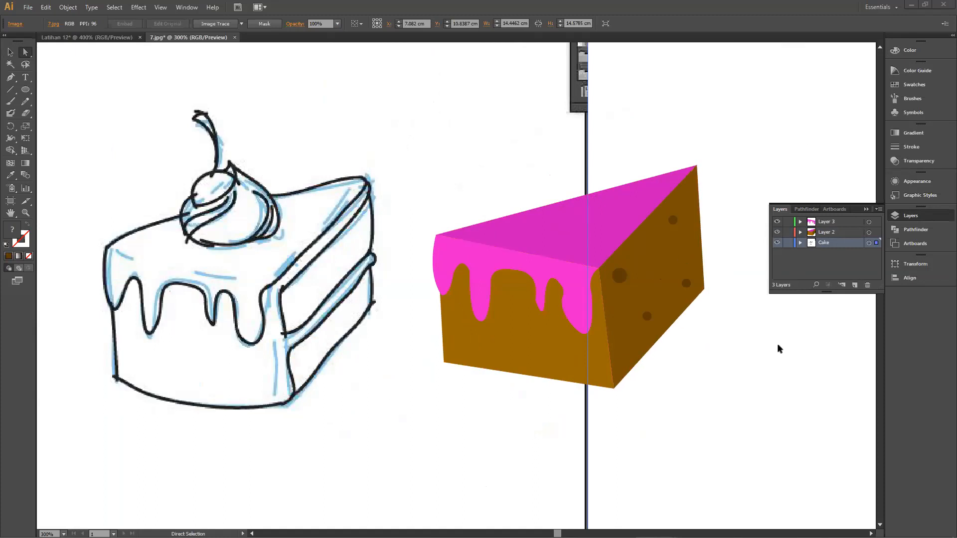
{"action": "key", "text": "space"}
{"action": "left_click_drag", "start_coordinate": [486, 187], "coordinate": [633, 277]}
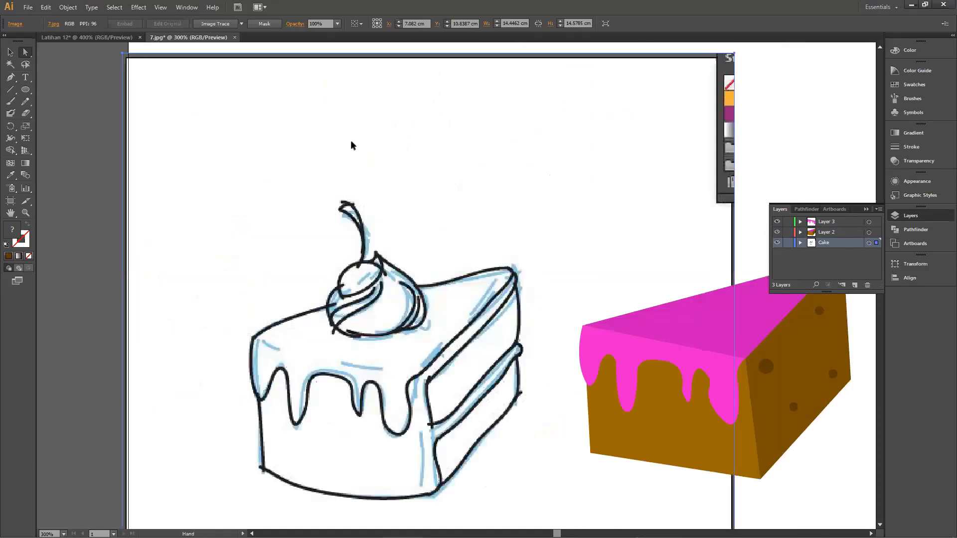
{"action": "left_click", "coordinate": [115, 38]}
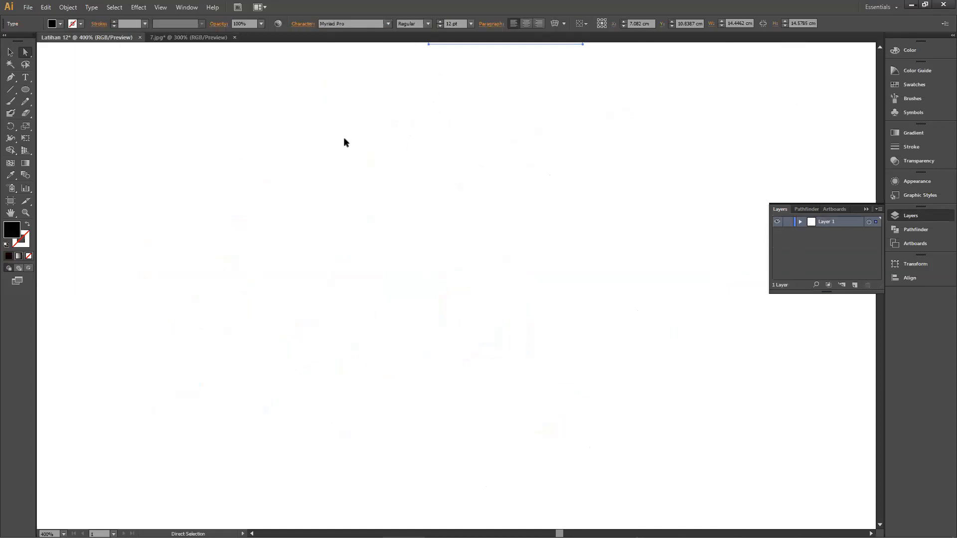
{"action": "key", "text": "space"}
{"action": "left_click_drag", "start_coordinate": [342, 137], "coordinate": [360, 374]}
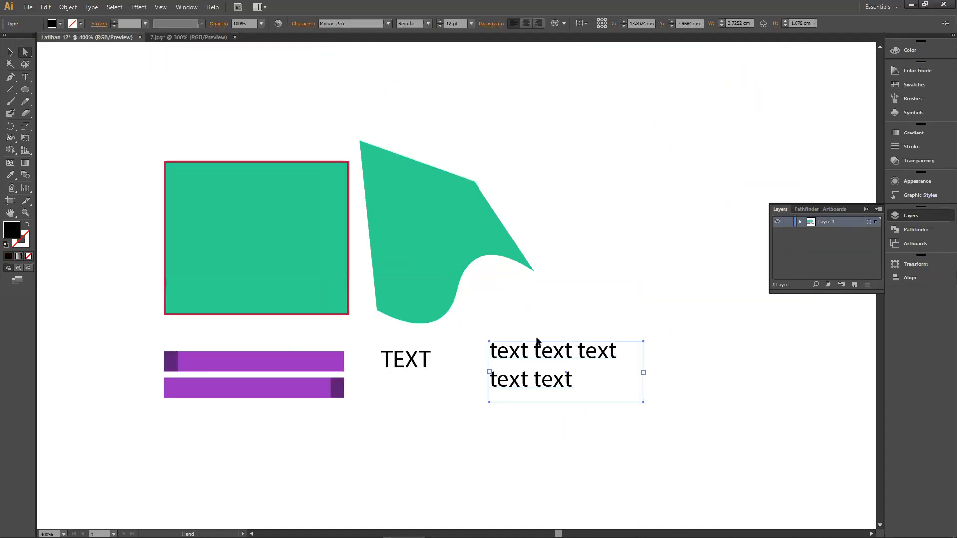
{"action": "key", "text": "ctrl+plus"}
{"action": "key", "text": "space"}
{"action": "left_click_drag", "start_coordinate": [556, 264], "coordinate": [625, 255]}
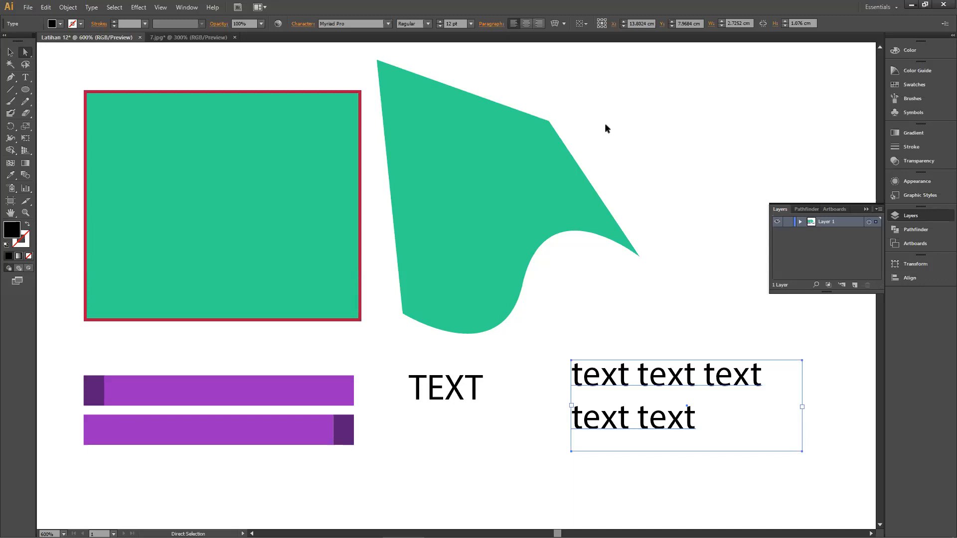
{"action": "key", "text": "space"}
{"action": "left_click_drag", "start_coordinate": [572, 120], "coordinate": [380, 145]}
{"action": "left_click", "coordinate": [318, 191]}
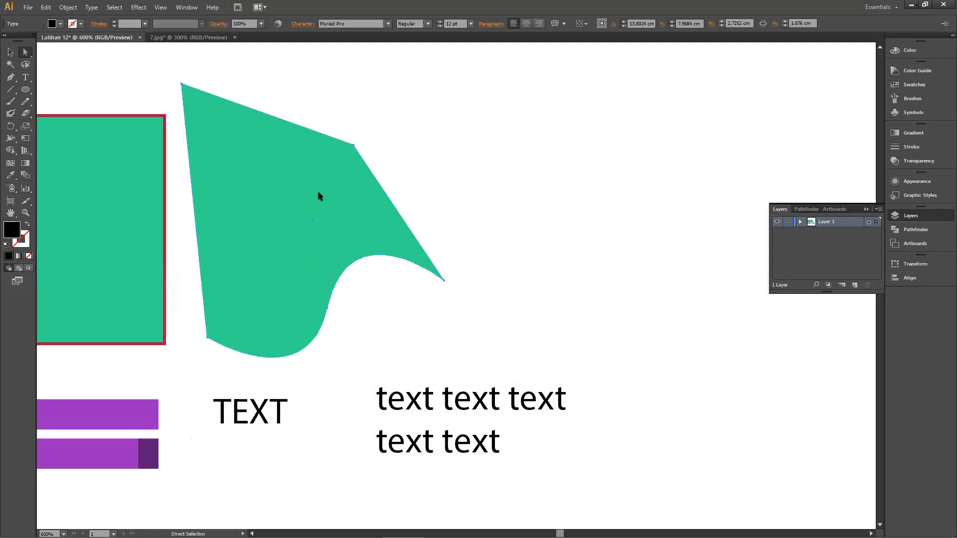
Duplicate the green curved shape, shrink the copy, and place it in the empty area beside the original.
{"action": "left_click", "coordinate": [11, 52]}
{"action": "left_click", "coordinate": [598, 219]}
{"action": "left_click", "coordinate": [284, 243]}
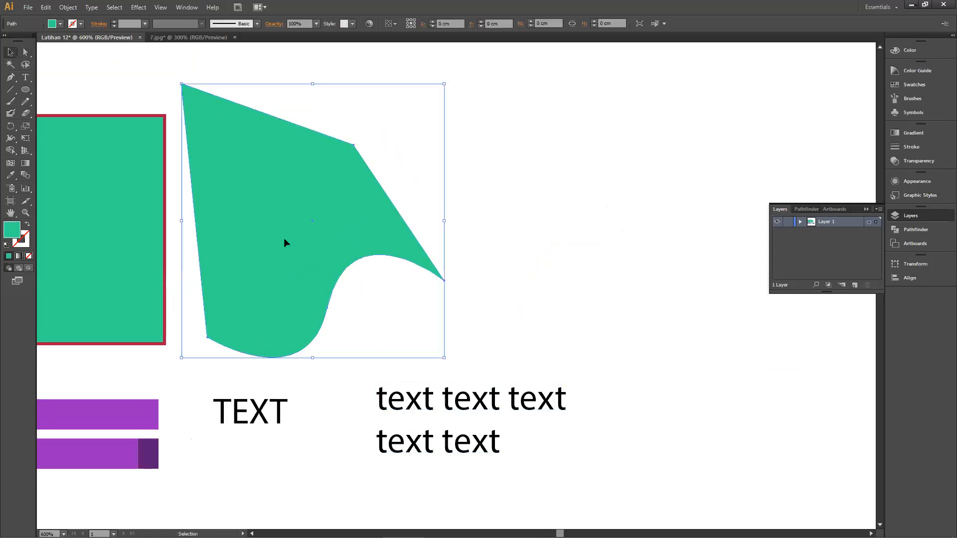
{"action": "left_click_drag", "start_coordinate": [277, 220], "coordinate": [510, 189], "text": "alt"}
{"action": "left_click_drag", "start_coordinate": [644, 103], "coordinate": [447, 312]}
{"action": "left_click_drag", "start_coordinate": [395, 339], "coordinate": [492, 205]}
Copy the TEXT label beside the small green shape, and replace its wording with the sample name in capitals.
{"action": "left_click", "coordinate": [289, 437]}
{"action": "left_click_drag", "start_coordinate": [149, 441], "coordinate": [470, 209]}
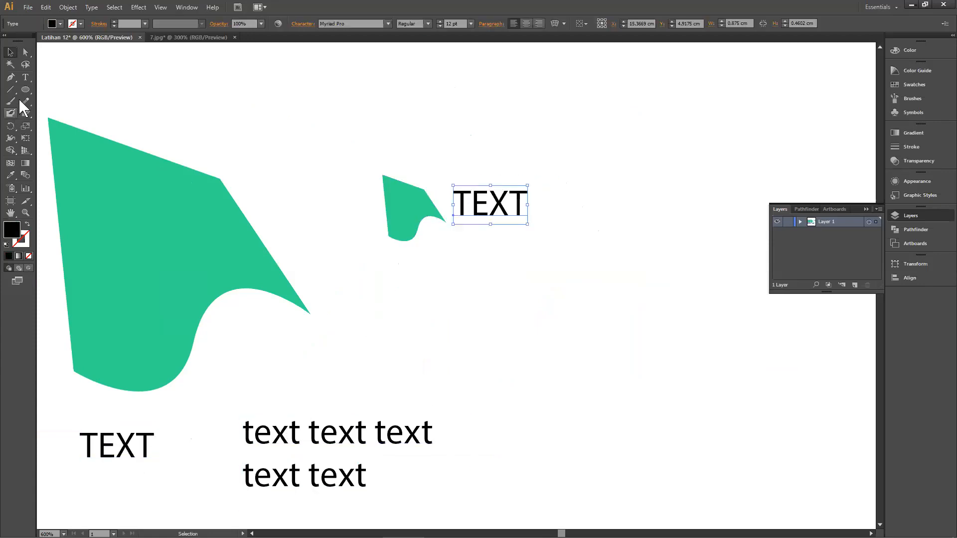
{"action": "left_click", "coordinate": [25, 77]}
{"action": "left_click", "coordinate": [462, 202]}
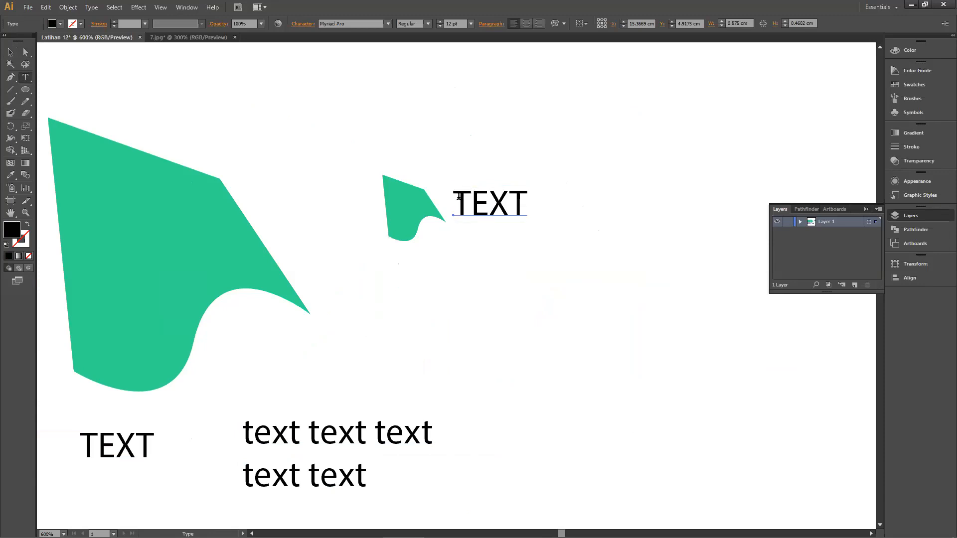
{"action": "left_click_drag", "start_coordinate": [459, 197], "coordinate": [557, 194]}
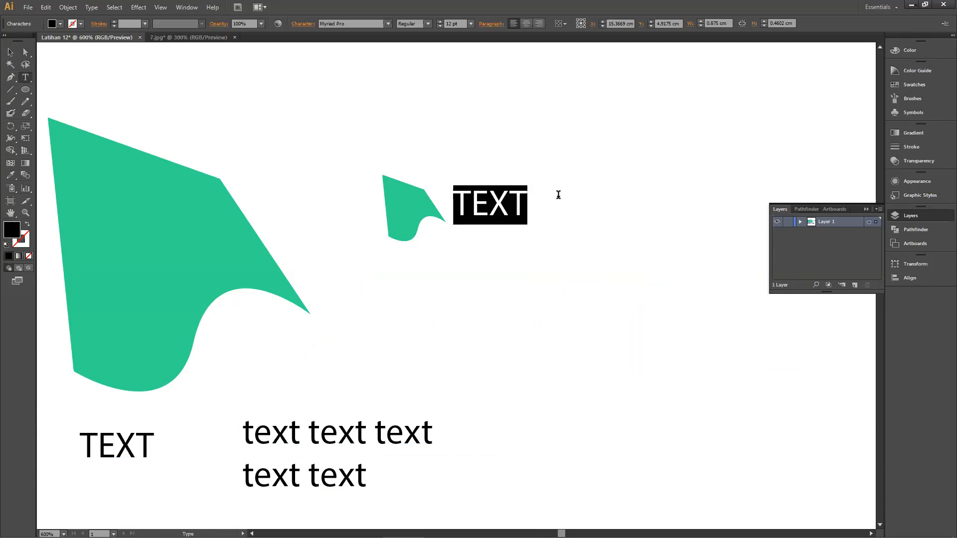
{"action": "type", "text": "BUDIN"}
{"action": "key", "text": "BackSpace"}
{"action": "type", "text": "MAN"}
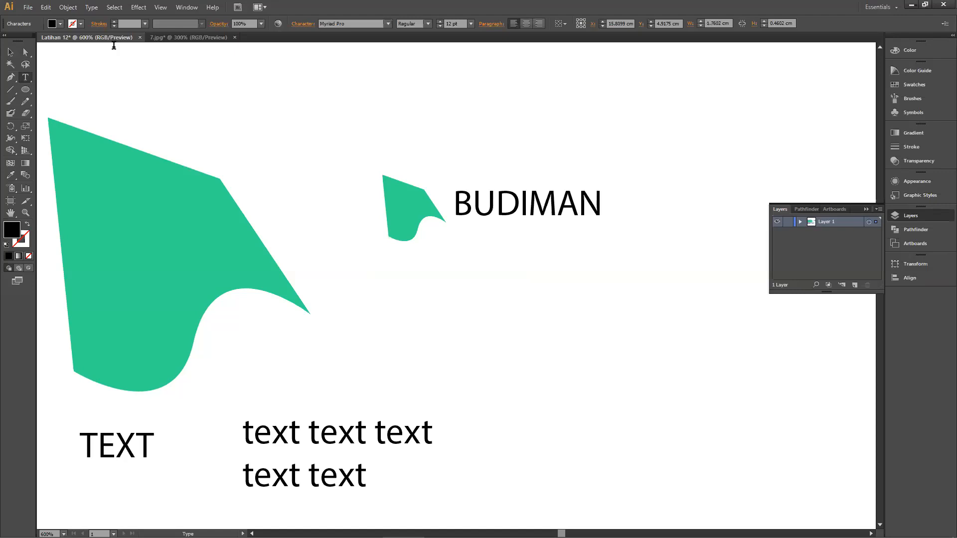
{"action": "left_click", "coordinate": [10, 52]}
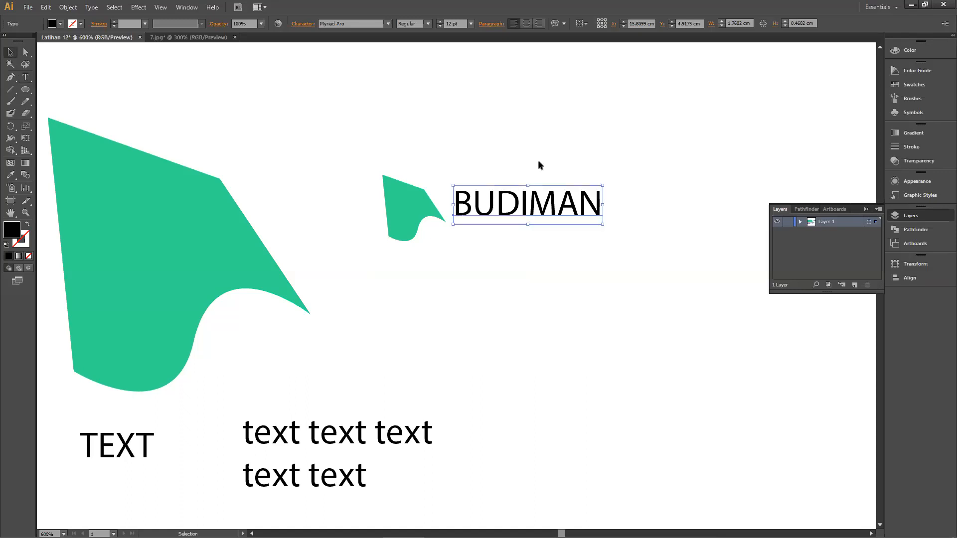
{"action": "left_click_drag", "start_coordinate": [541, 194], "coordinate": [534, 199]}
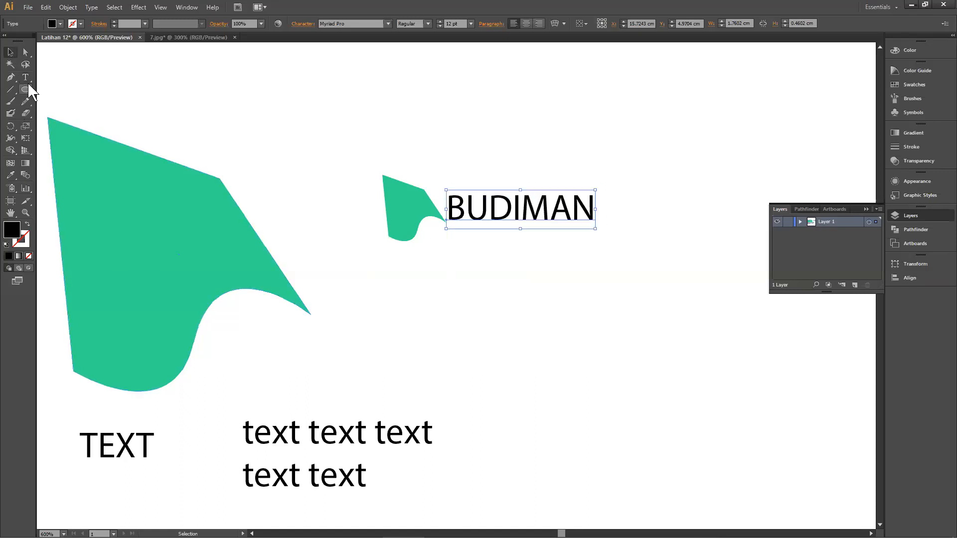
Browse through the fonts for the name text and set it in Poetsen One.
{"action": "left_click", "coordinate": [25, 78]}
{"action": "key", "text": "ctrl+alt+shift+m"}
{"action": "key", "text": "Down"}
{"action": "key", "text": "Down"}
{"action": "key", "text": "Down"}
{"action": "key", "text": "Down"}
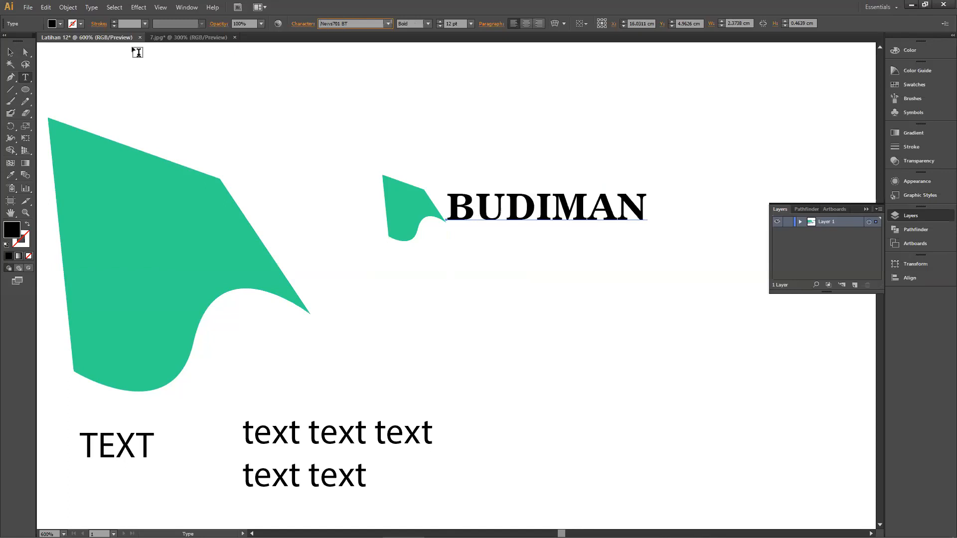
{"action": "key", "text": "Down"}
{"action": "key", "text": "Down"}
{"action": "key", "text": "Down"}
{"action": "key", "text": "Down"}
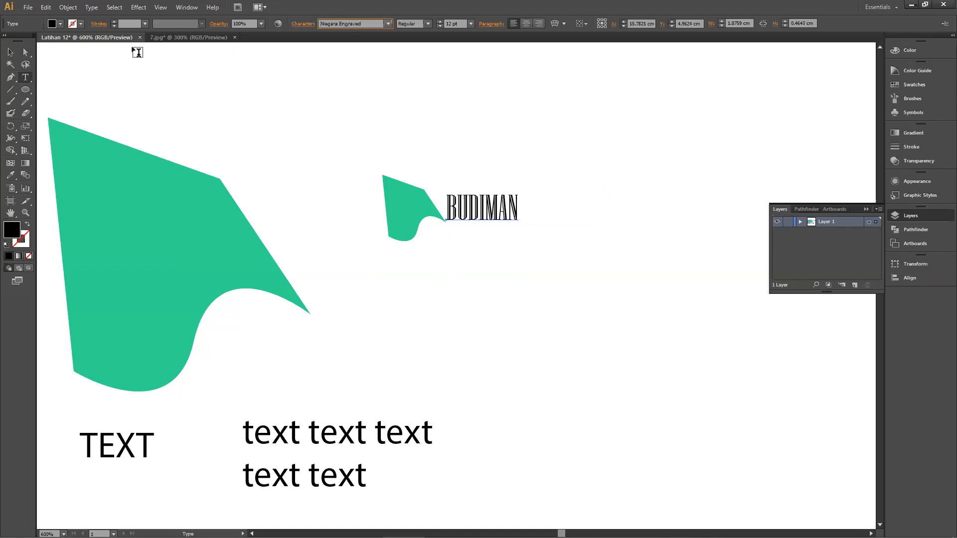
{"action": "key", "text": "Down"}
{"action": "key", "text": "Down"}
{"action": "key", "text": "Down"}
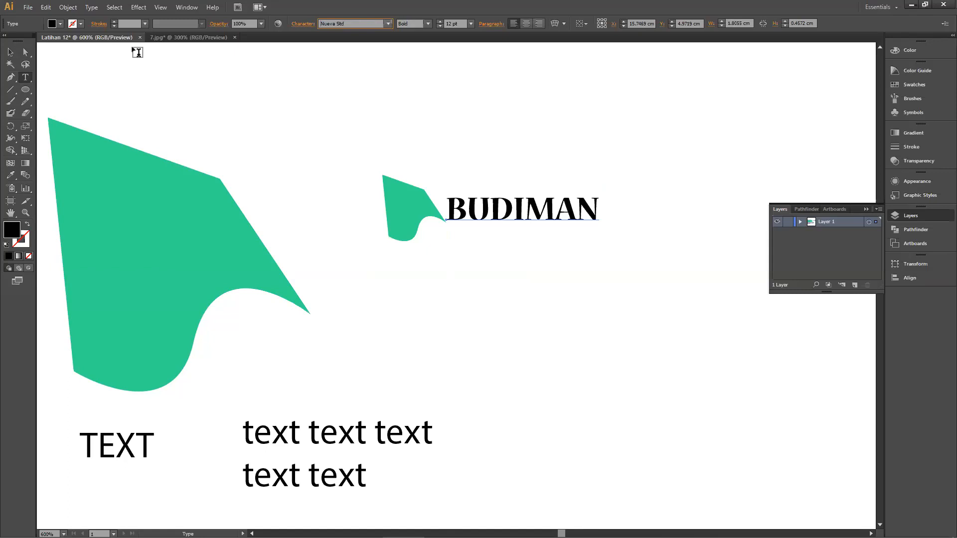
{"action": "key", "text": "Down"}
{"action": "key", "text": "Down"}
{"action": "key", "text": "Down"}
{"action": "key", "text": "Down"}
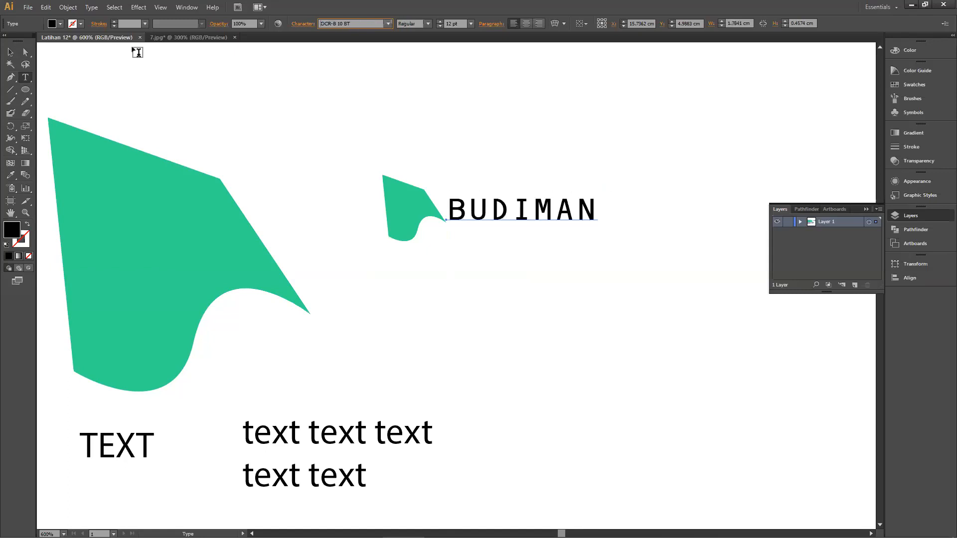
{"action": "key", "text": "Down"}
{"action": "key", "text": "Down"}
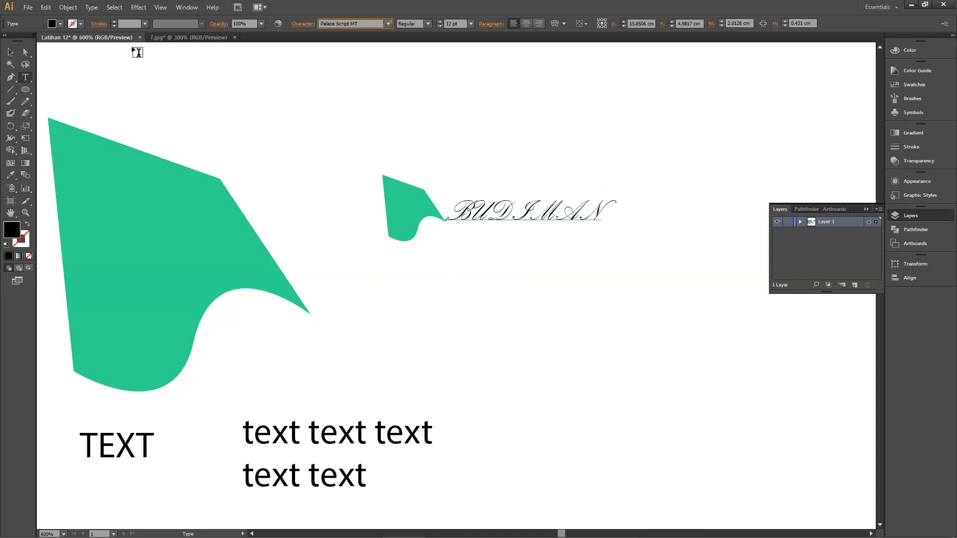
{"action": "key", "text": "Down"}
{"action": "key", "text": "Down"}
{"action": "key", "text": "Down"}
{"action": "key", "text": "Down"}
{"action": "key", "text": "Down"}
{"action": "key", "text": "Down"}
{"action": "key", "text": "Down"}
Scale the name text up to 13.2 pt beside the small green shape.
{"action": "left_click", "coordinate": [10, 52]}
{"action": "left_click", "coordinate": [596, 198]}
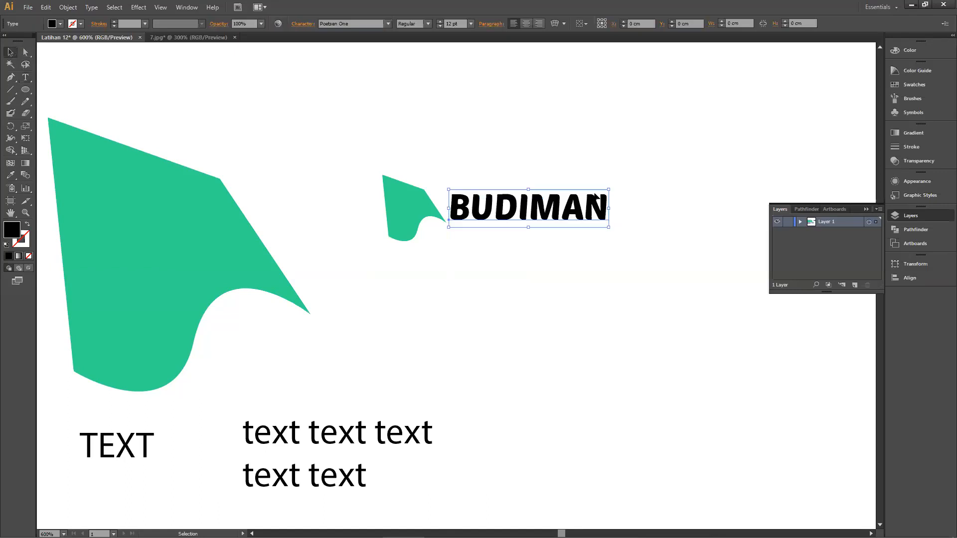
{"action": "left_click_drag", "start_coordinate": [608, 190], "coordinate": [624, 185]}
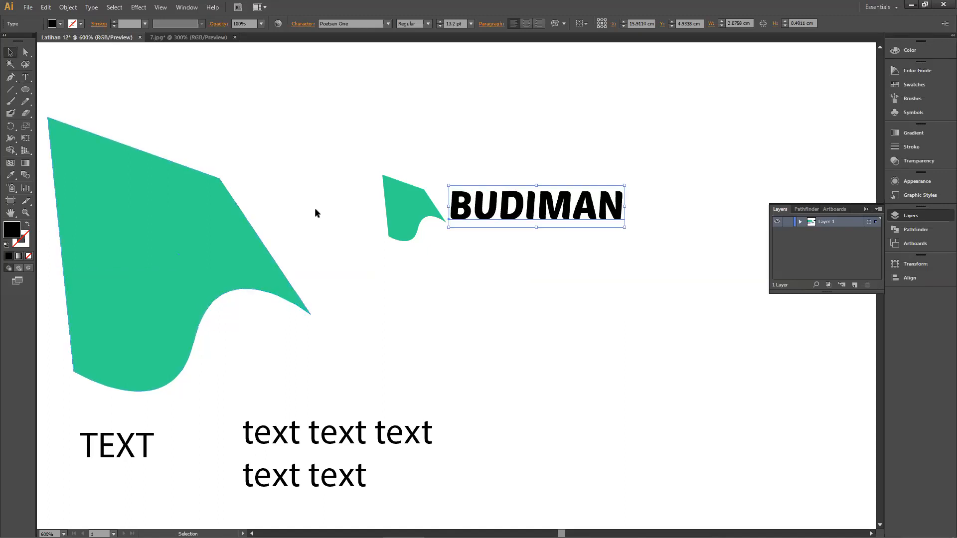
Sample the small shape's green for the name text's fill, darken it to a deep green, and deselect the text.
{"action": "key", "text": "i"}
{"action": "left_click", "coordinate": [407, 195]}
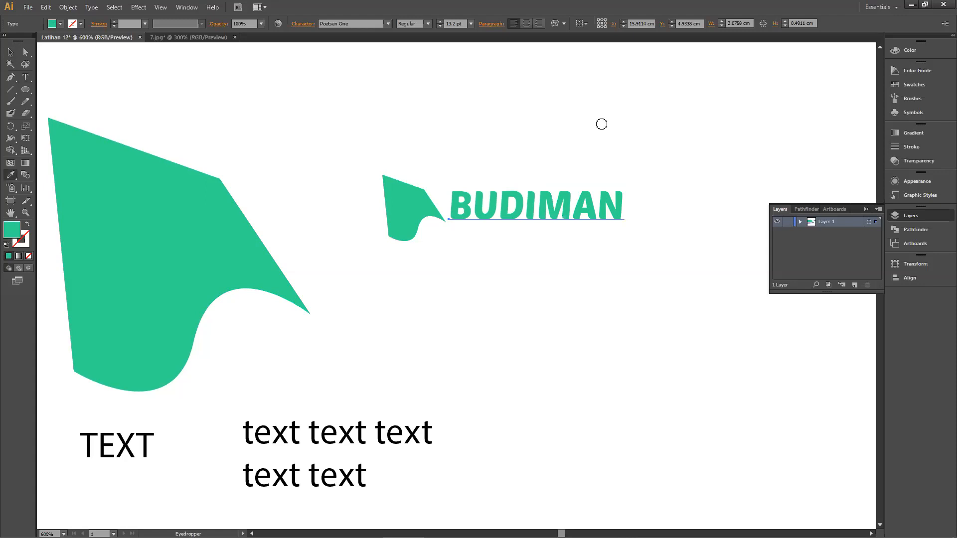
{"action": "left_click_drag", "start_coordinate": [620, 145], "coordinate": [622, 158]}
{"action": "left_click", "coordinate": [736, 104]}
{"action": "left_click", "coordinate": [10, 52]}
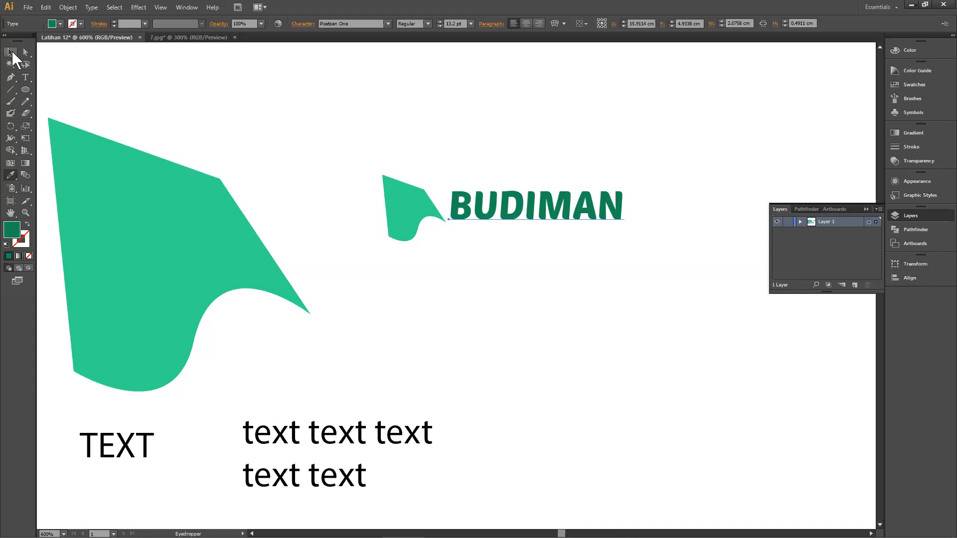
{"action": "left_click", "coordinate": [535, 209]}
{"action": "left_click", "coordinate": [558, 244]}
Shift the small green shape and name text together slightly, and move the text down on its own.
{"action": "left_click_drag", "start_coordinate": [583, 254], "coordinate": [530, 228]}
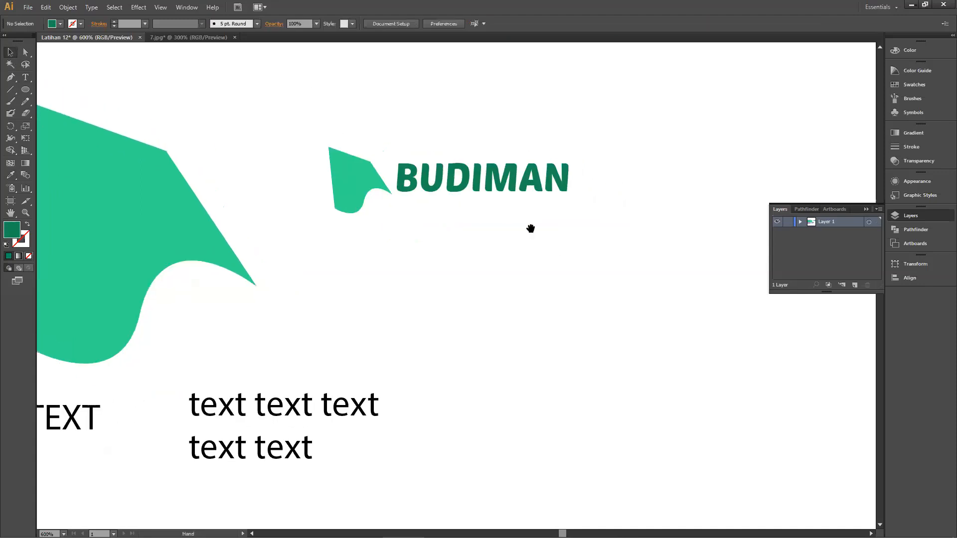
{"action": "left_click_drag", "start_coordinate": [312, 131], "coordinate": [609, 149]}
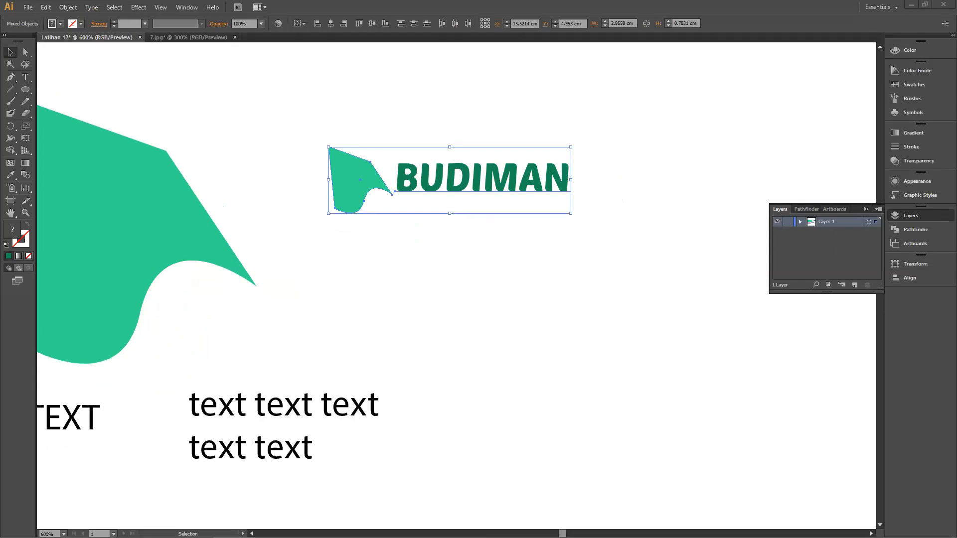
{"action": "left_click_drag", "start_coordinate": [349, 175], "coordinate": [307, 173]}
{"action": "left_click", "coordinate": [438, 230]}
{"action": "left_click", "coordinate": [503, 182]}
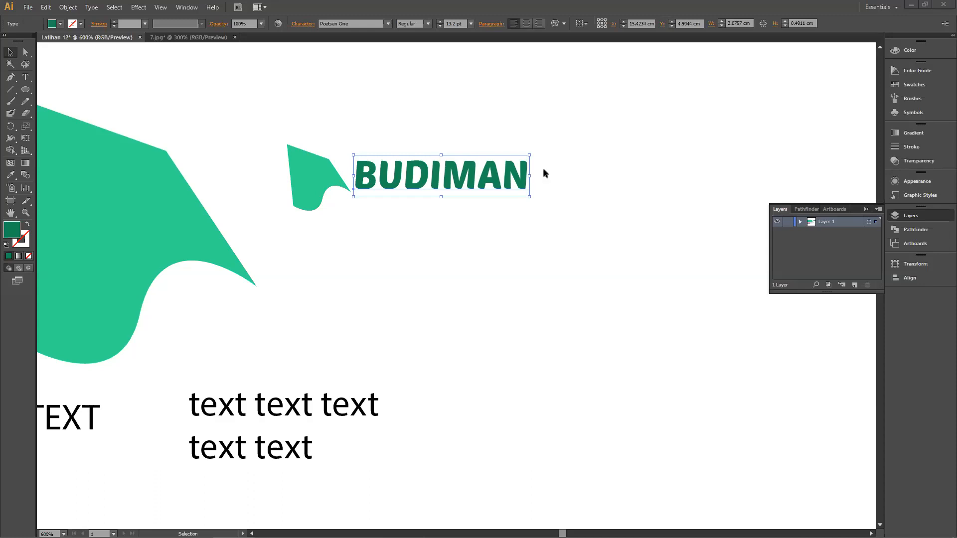
{"action": "left_click", "coordinate": [472, 197]}
{"action": "left_click_drag", "start_coordinate": [473, 181], "coordinate": [457, 275]}
Build a triangle above the name text from a square about 0.93 cm wide, rotated 45° with its lowest corner point removed.
{"action": "mouse_move", "coordinate": [21, 93]}
{"action": "left_mouse_down"}
{"action": "mouse_move", "coordinate": [51, 96]}
{"action": "mouse_move", "coordinate": [57, 84]}
{"action": "left_mouse_up"}
{"action": "left_click_drag", "start_coordinate": [415, 99], "coordinate": [493, 177]}
{"action": "left_click", "coordinate": [10, 52]}
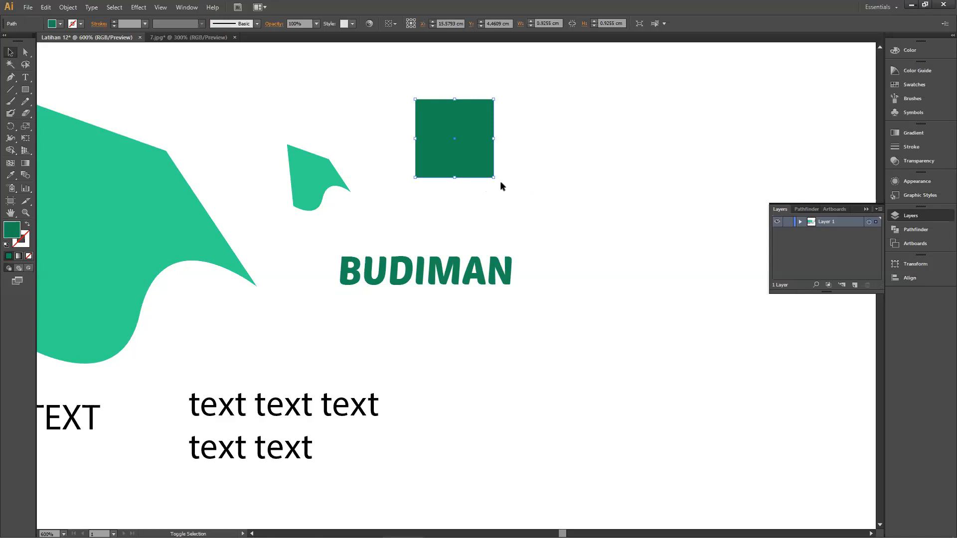
{"action": "left_click_drag", "start_coordinate": [498, 181], "coordinate": [528, 115]}
{"action": "left_click", "coordinate": [10, 77]}
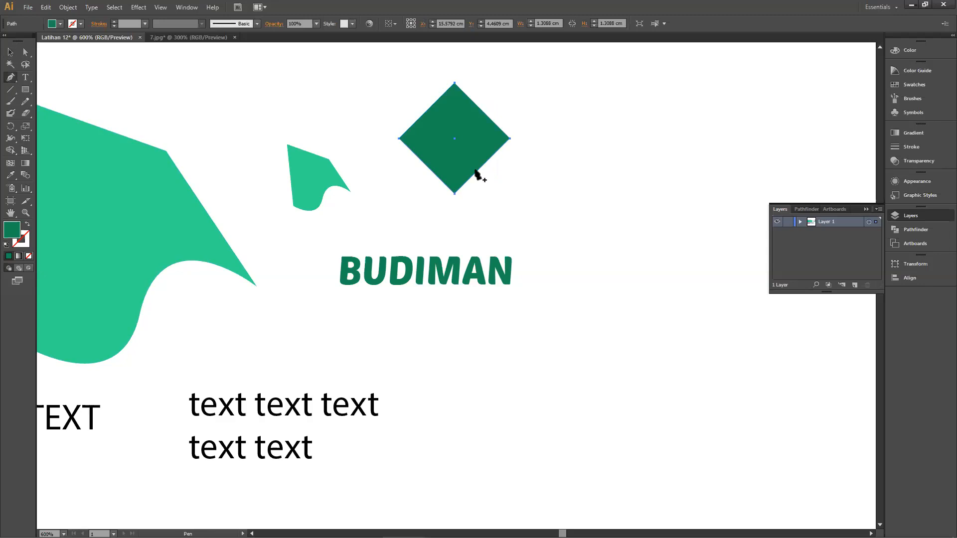
{"action": "left_click", "coordinate": [454, 193]}
Duplicate the dark green triangle 0.18 cm lower and fill the copy with white, #FFFFFF.
{"action": "left_click", "coordinate": [10, 52]}
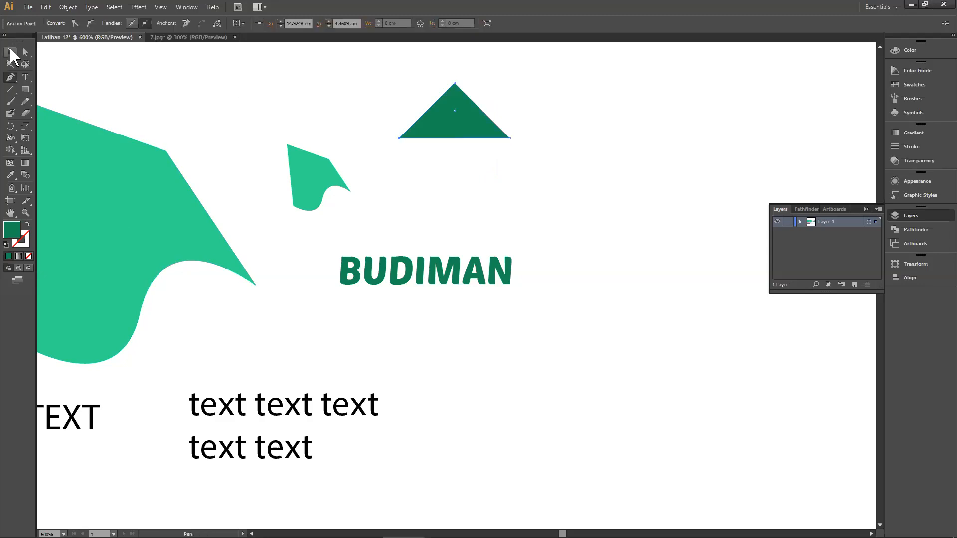
{"action": "left_click", "coordinate": [449, 121]}
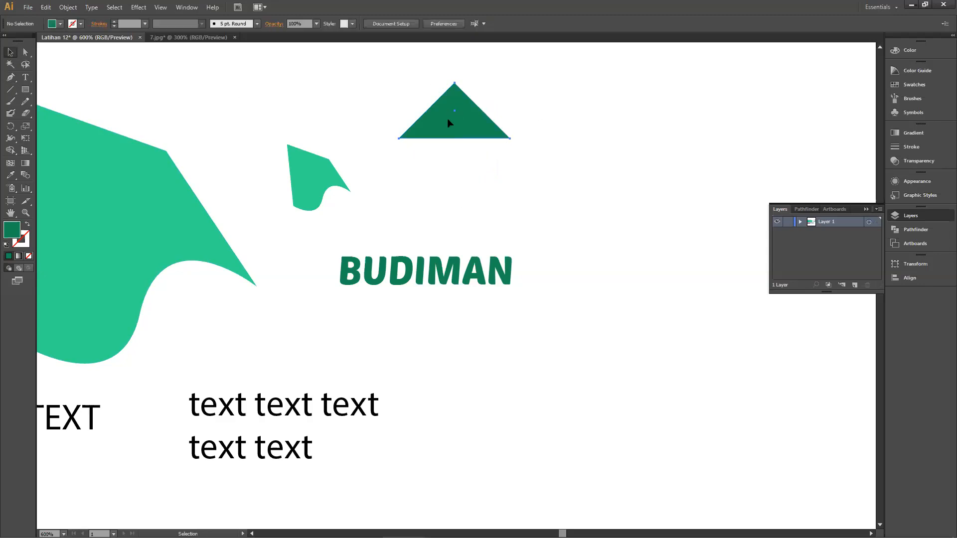
{"action": "left_click_drag", "start_coordinate": [486, 137], "coordinate": [485, 152]}
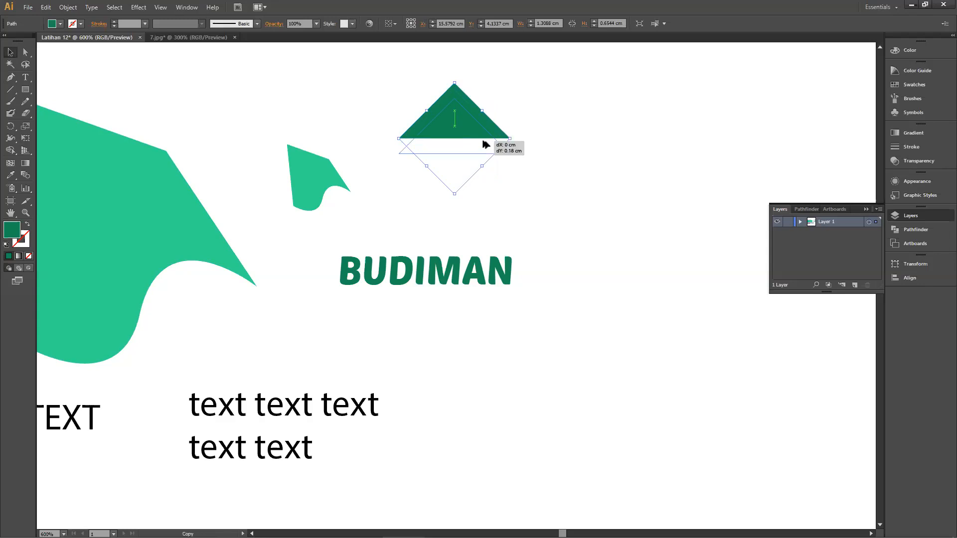
{"action": "left_click_drag", "start_coordinate": [534, 198], "coordinate": [443, 114]}
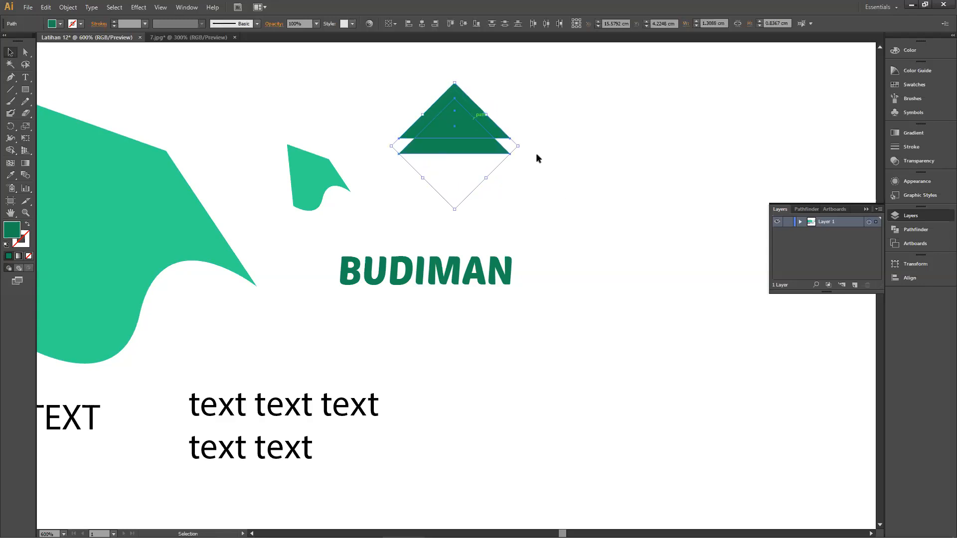
{"action": "double_click", "coordinate": [17, 231]}
{"action": "left_click", "coordinate": [513, 117]}
{"action": "left_click_drag", "start_coordinate": [501, 98], "coordinate": [501, 98]}
{"action": "left_click", "coordinate": [755, 103]}
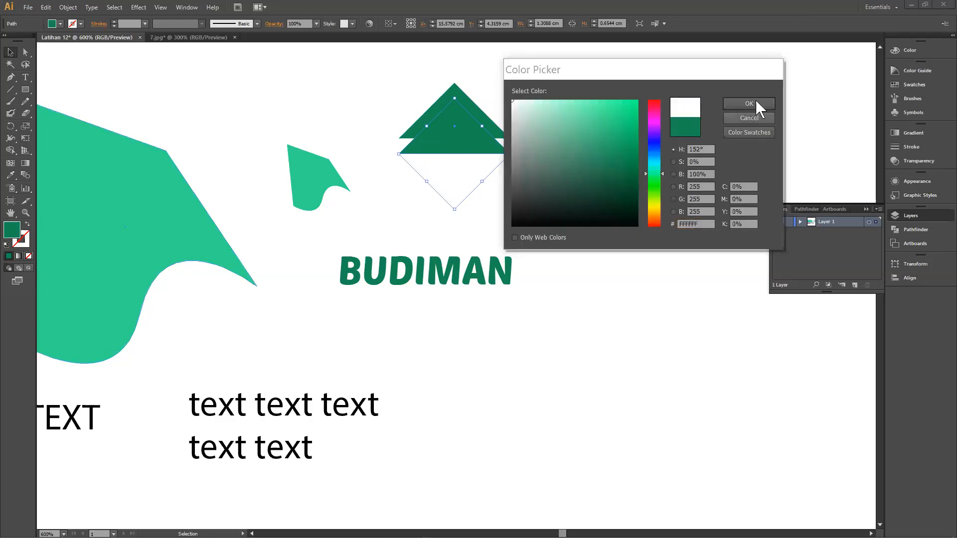
Shrink the white triangle to about 0.59 by 0.30 cm and centre it inside the dark green triangle.
{"action": "left_click_drag", "start_coordinate": [455, 210], "coordinate": [466, 161]}
{"action": "mouse_move", "coordinate": [466, 111]}
{"action": "left_mouse_down"}
{"action": "mouse_move", "coordinate": [467, 125]}
{"action": "mouse_move", "coordinate": [469, 114]}
{"action": "left_mouse_up"}
{"action": "left_click", "coordinate": [561, 148]}
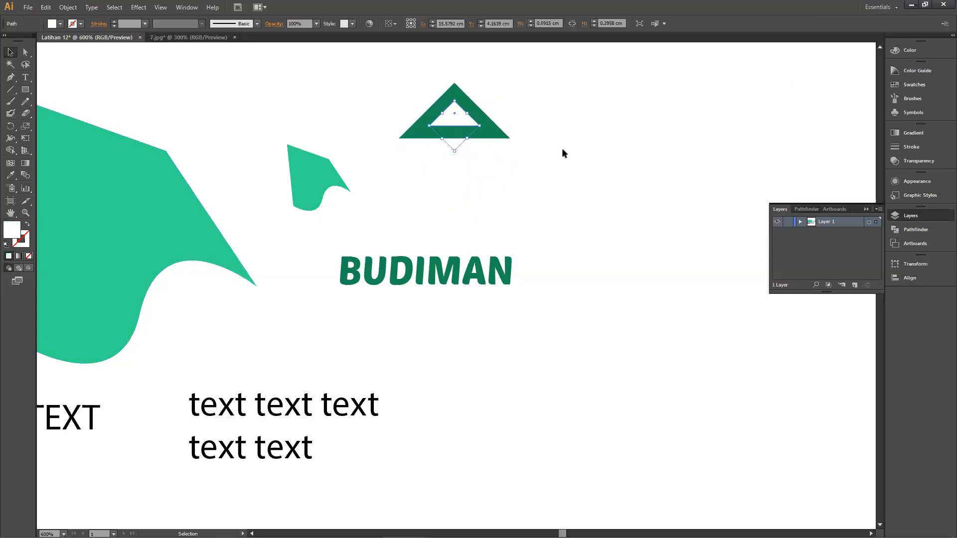
Replace the second-to-last letter of the name text with a gap of blank spaces.
{"action": "left_click", "coordinate": [495, 284]}
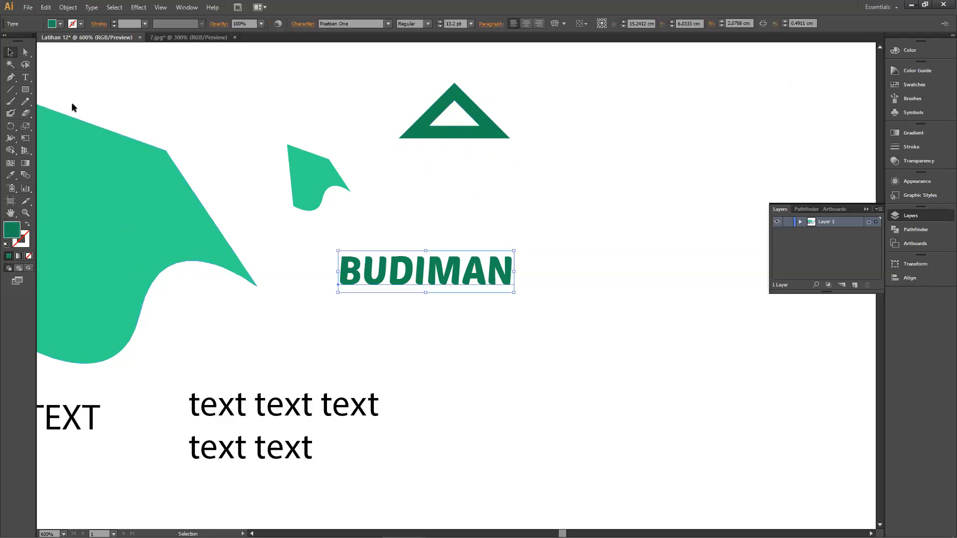
{"action": "left_click", "coordinate": [26, 77]}
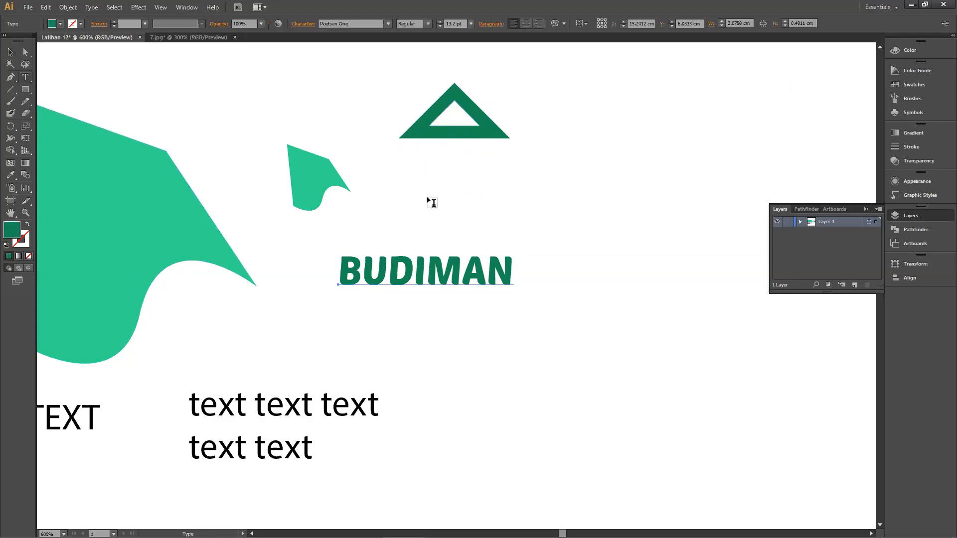
{"action": "left_click", "coordinate": [486, 269]}
{"action": "key", "text": "Delete"}
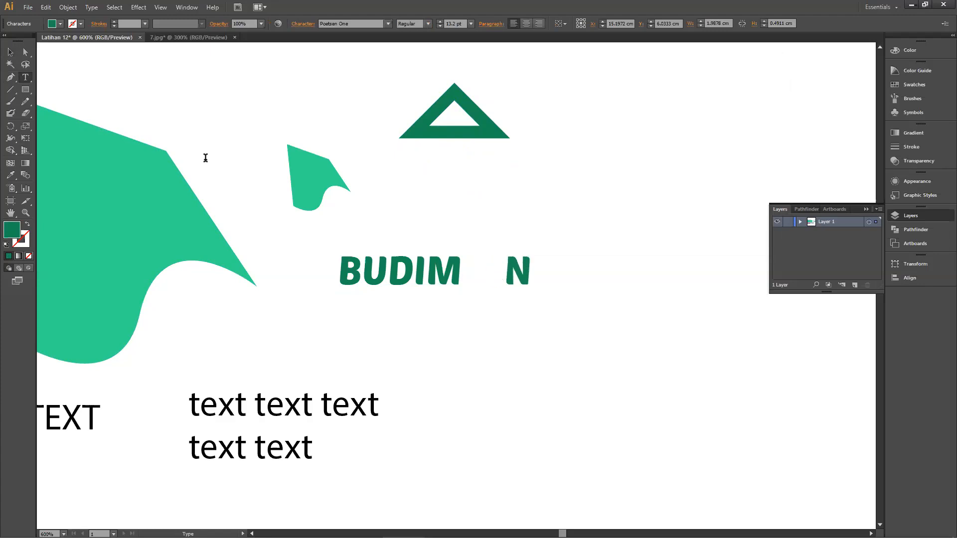
Select both triangles and move them over the gap in the name text.
{"action": "left_click", "coordinate": [10, 52]}
{"action": "left_click_drag", "start_coordinate": [528, 172], "coordinate": [434, 131]}
{"action": "left_click_drag", "start_coordinate": [510, 138], "coordinate": [523, 265]}
{"action": "key", "text": "ctrl+z"}
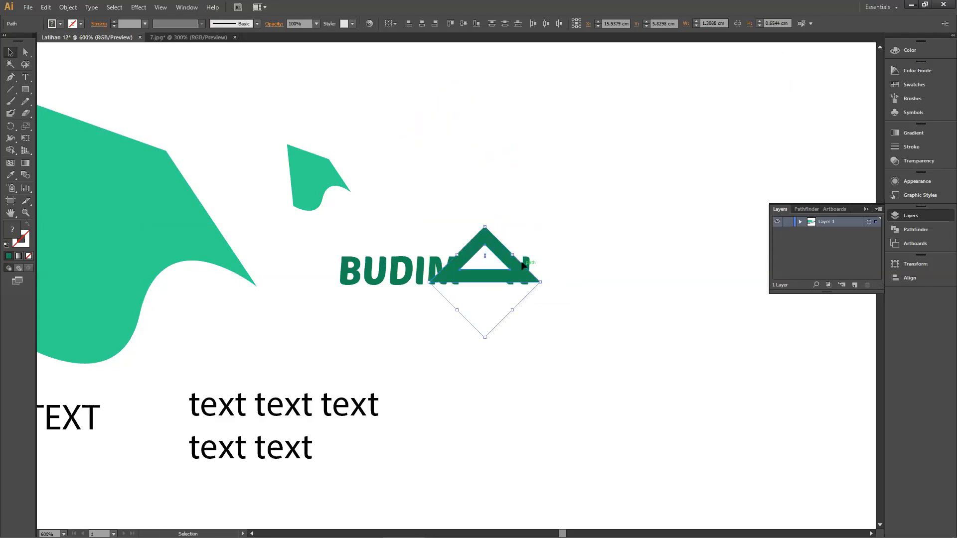
{"action": "left_click", "coordinate": [544, 279]}
{"action": "left_click_drag", "start_coordinate": [472, 198], "coordinate": [538, 269]}
{"action": "left_click", "coordinate": [538, 269]}
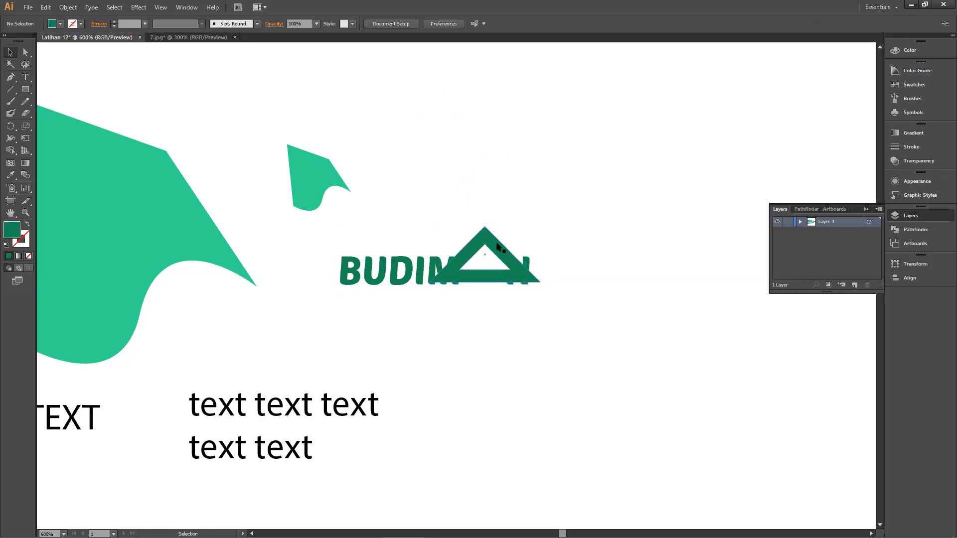
{"action": "left_click", "coordinate": [495, 241], "text": "shift"}
{"action": "double_click", "coordinate": [489, 252]}
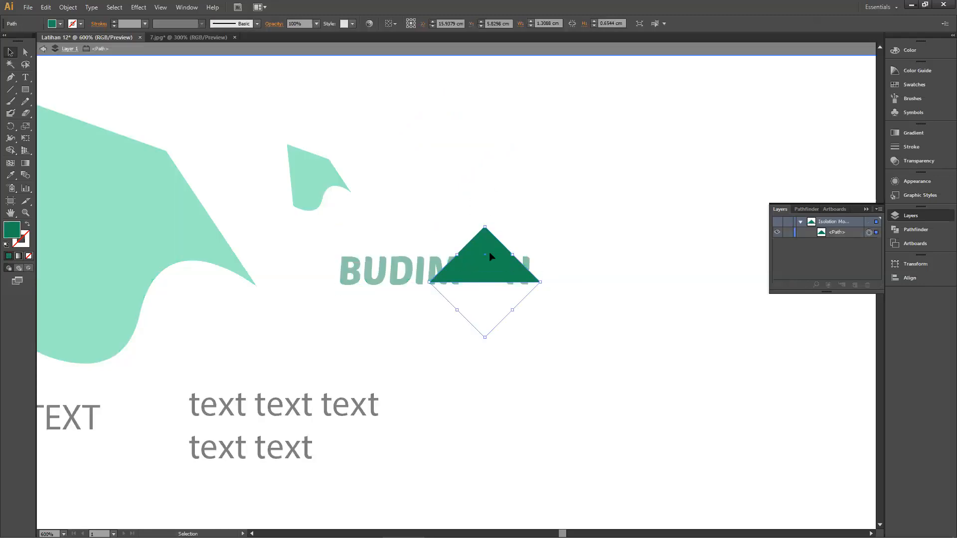
{"action": "left_click", "coordinate": [567, 184]}
{"action": "double_click", "coordinate": [548, 166]}
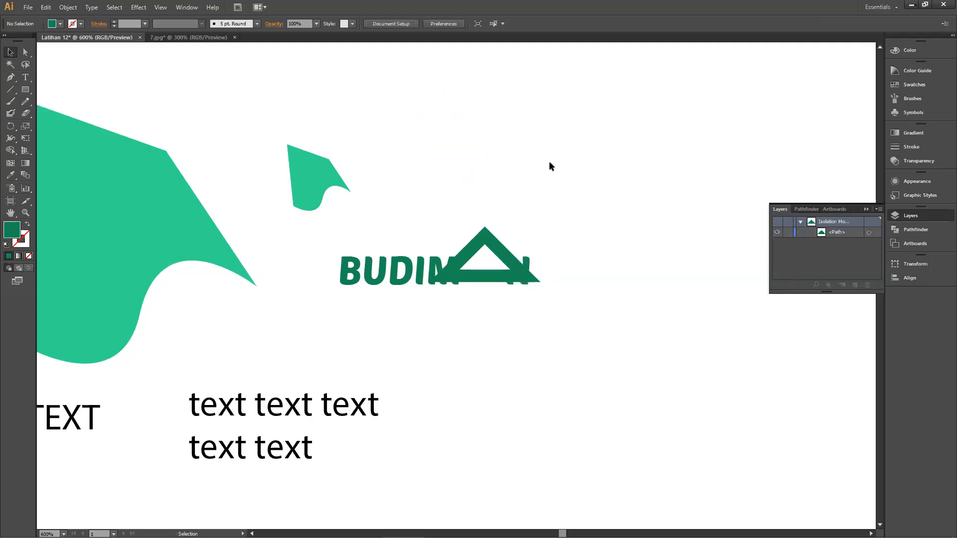
Select both triangles over the name text, shrink them slightly and tilt them a little counter-clockwise.
{"action": "left_click", "coordinate": [496, 240], "text": "shift"}
{"action": "left_click", "coordinate": [496, 240], "text": "shift"}
{"action": "left_click_drag", "start_coordinate": [538, 277], "coordinate": [520, 269]}
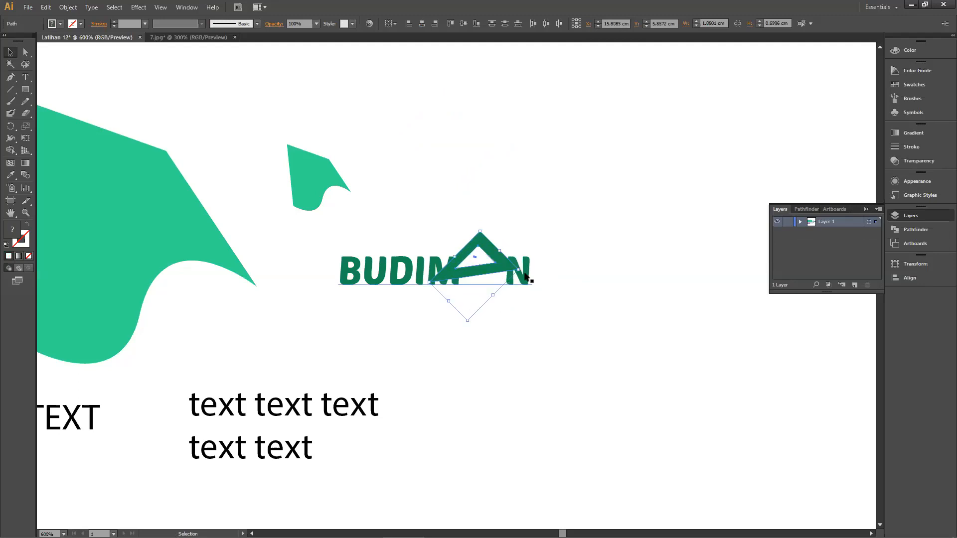
{"action": "left_click", "coordinate": [523, 280]}
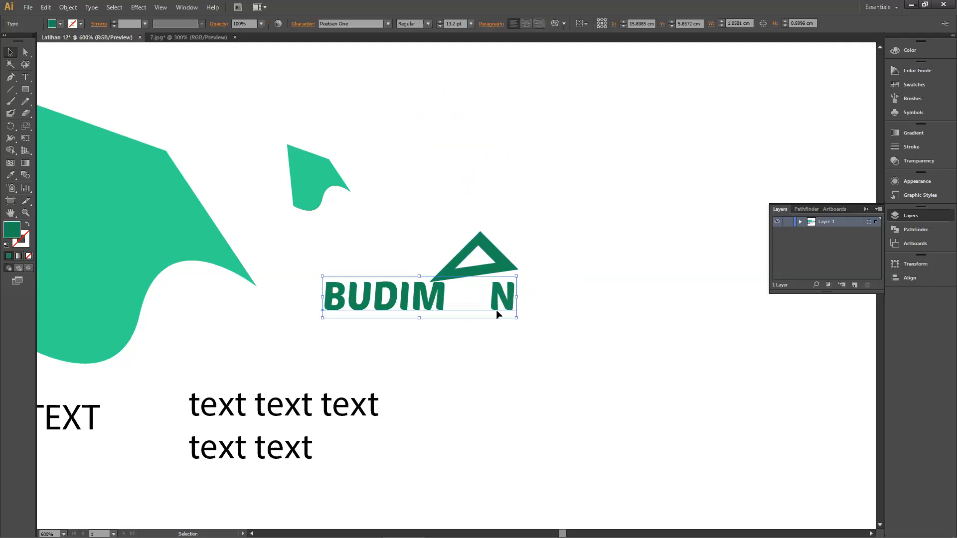
{"action": "left_click", "coordinate": [491, 251]}
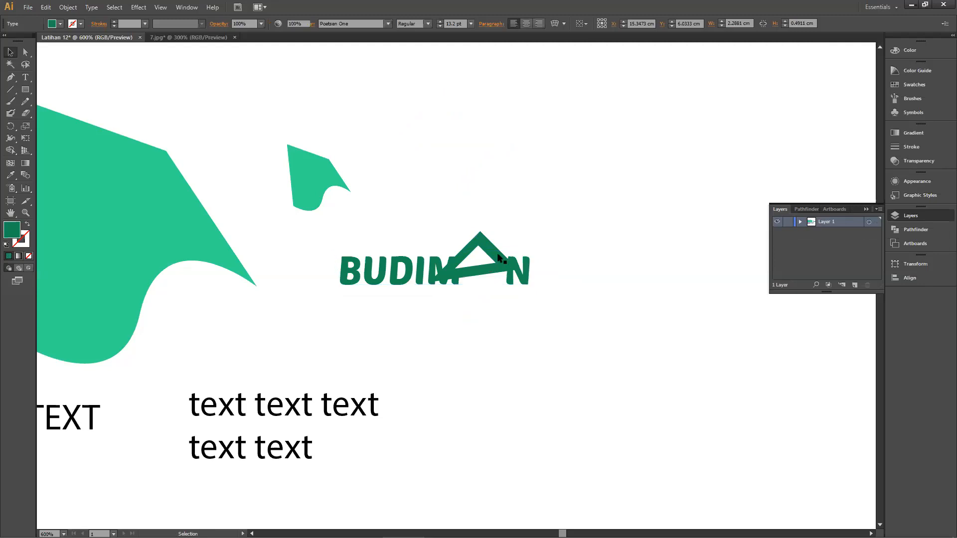
Rotate both triangles so a corner points down in the name's gap, and shift the name text slightly left.
{"action": "left_click", "coordinate": [489, 247], "text": "shift"}
{"action": "left_click_drag", "start_coordinate": [479, 226], "coordinate": [429, 226]}
{"action": "left_click_drag", "start_coordinate": [488, 252], "coordinate": [478, 249]}
{"action": "left_click", "coordinate": [538, 272]}
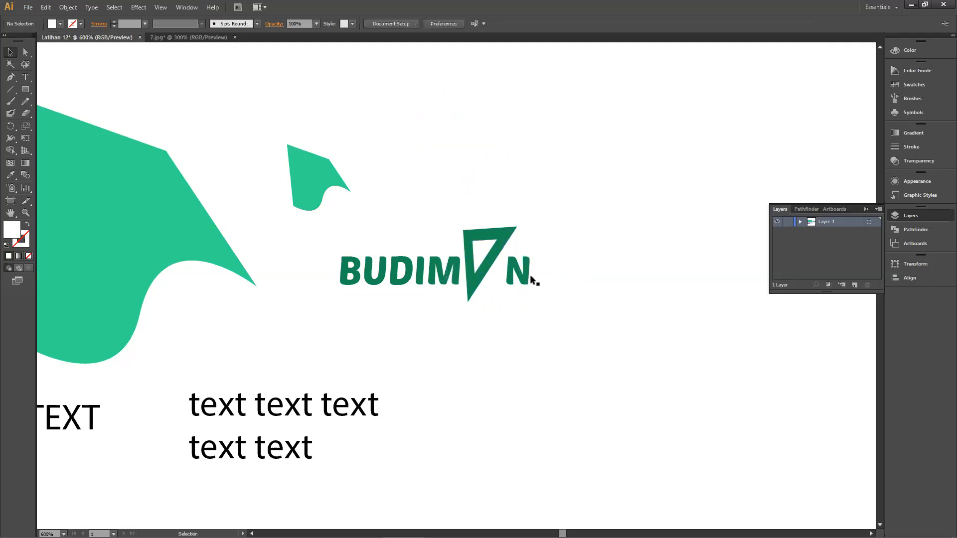
{"action": "left_click_drag", "start_coordinate": [528, 278], "coordinate": [522, 278]}
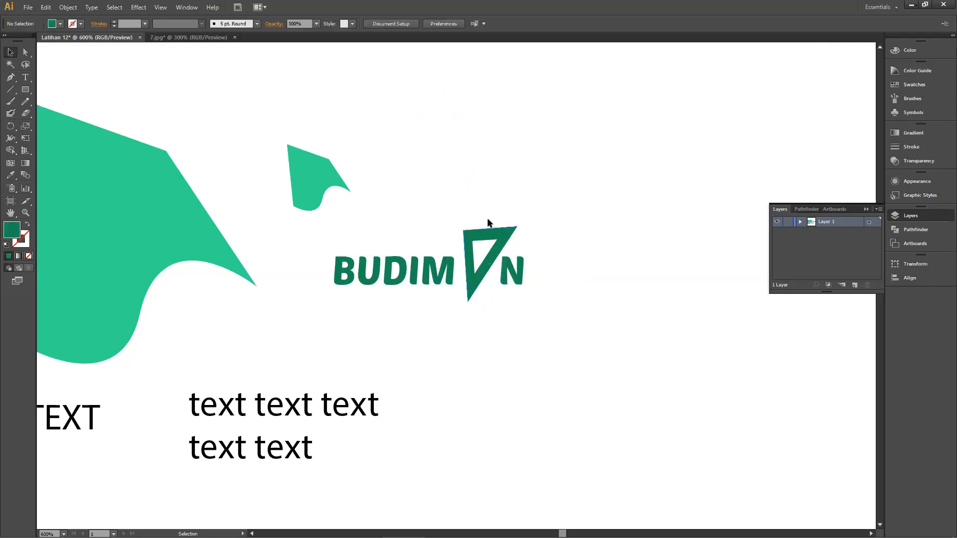
Shrink the rotated triangles to about 0.56 by 0.78 cm and nudge them into place in the name's gap.
{"action": "left_click", "coordinate": [516, 228]}
{"action": "left_click_drag", "start_coordinate": [516, 227], "coordinate": [510, 237]}
{"action": "key", "text": "Up"}
{"action": "key", "text": "Up"}
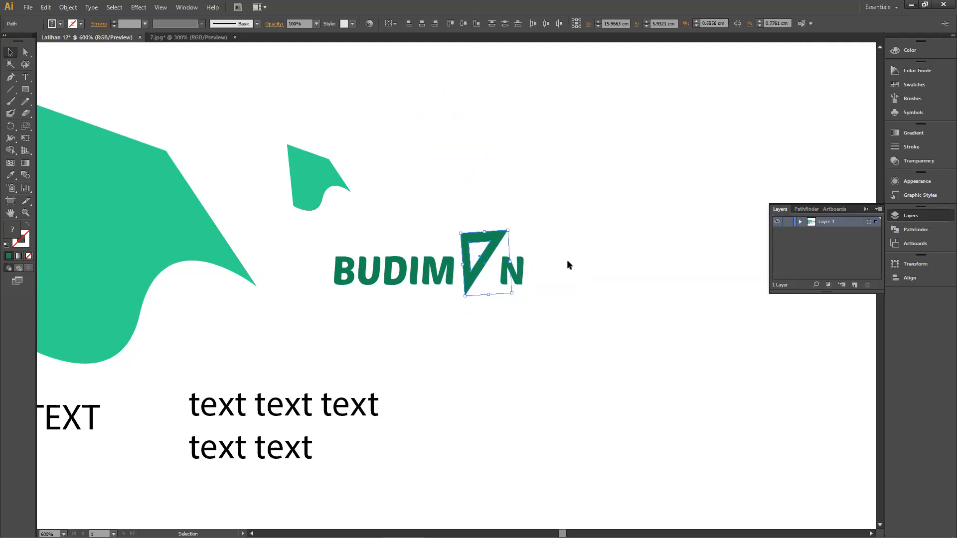
{"action": "key", "text": "Left"}
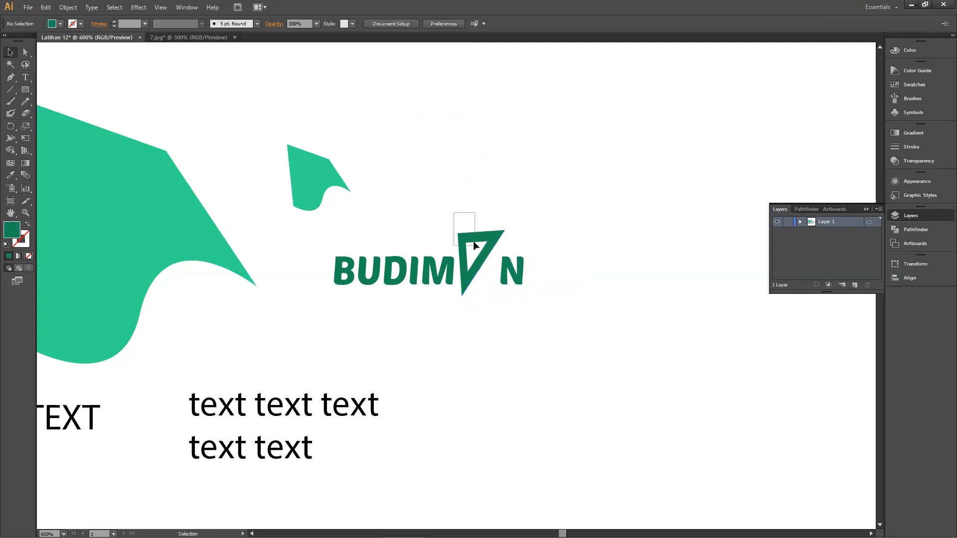
{"action": "key", "text": "Right"}
{"action": "key", "text": "Right"}
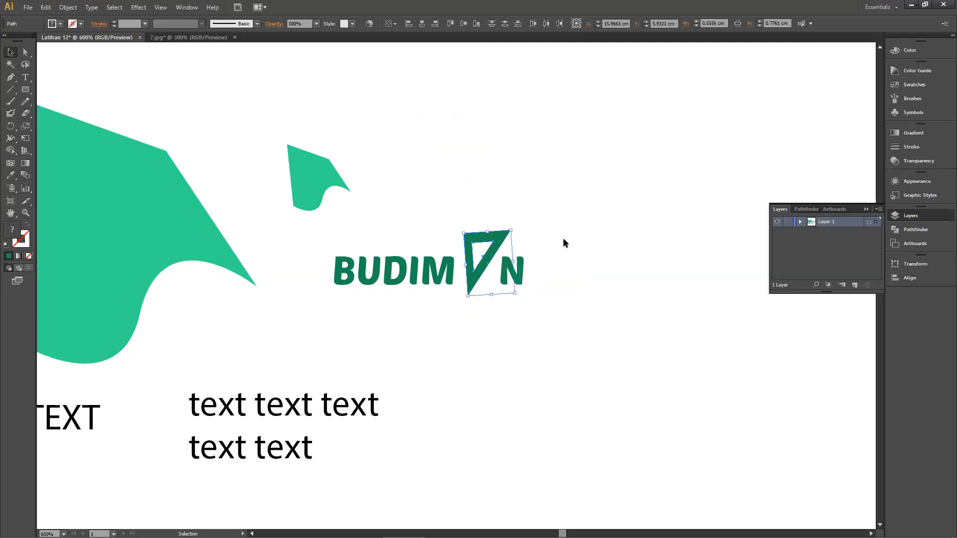
{"action": "left_click", "coordinate": [549, 247]}
{"action": "left_click", "coordinate": [474, 237]}
{"action": "key", "text": "Down"}
{"action": "key", "text": "Down"}
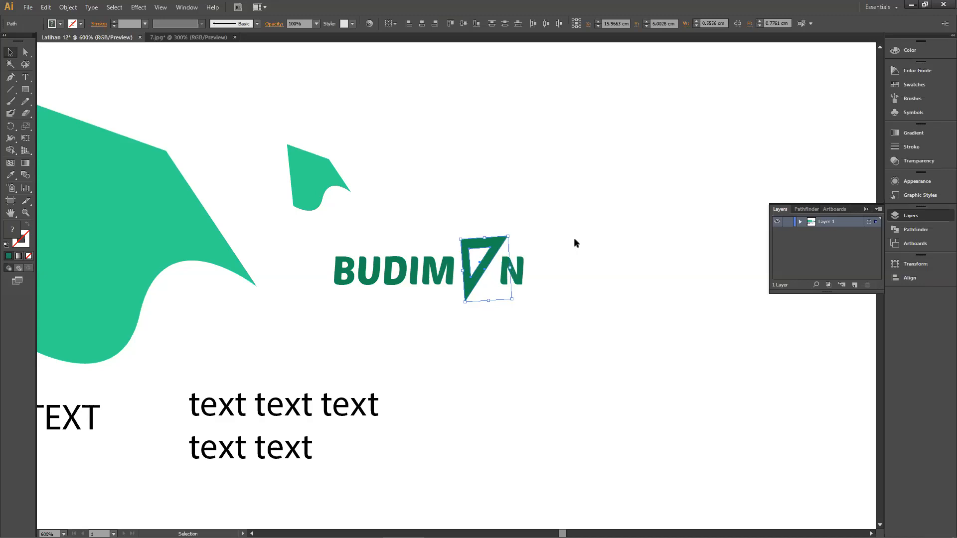
Select the name text with both triangles and move them right beside the small green shape.
{"action": "left_click_drag", "start_coordinate": [593, 324], "coordinate": [320, 265]}
{"action": "left_click_drag", "start_coordinate": [504, 239], "coordinate": [595, 109]}
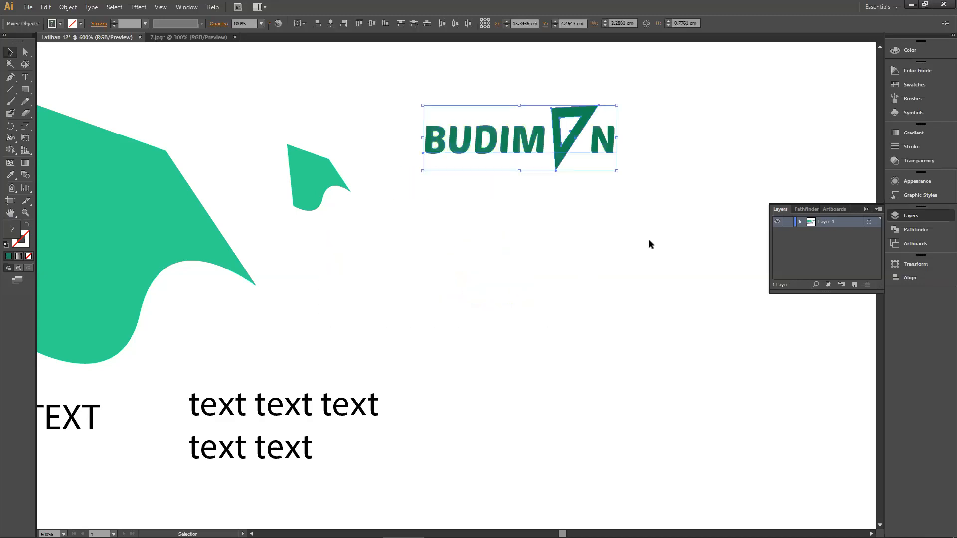
{"action": "left_click", "coordinate": [650, 242]}
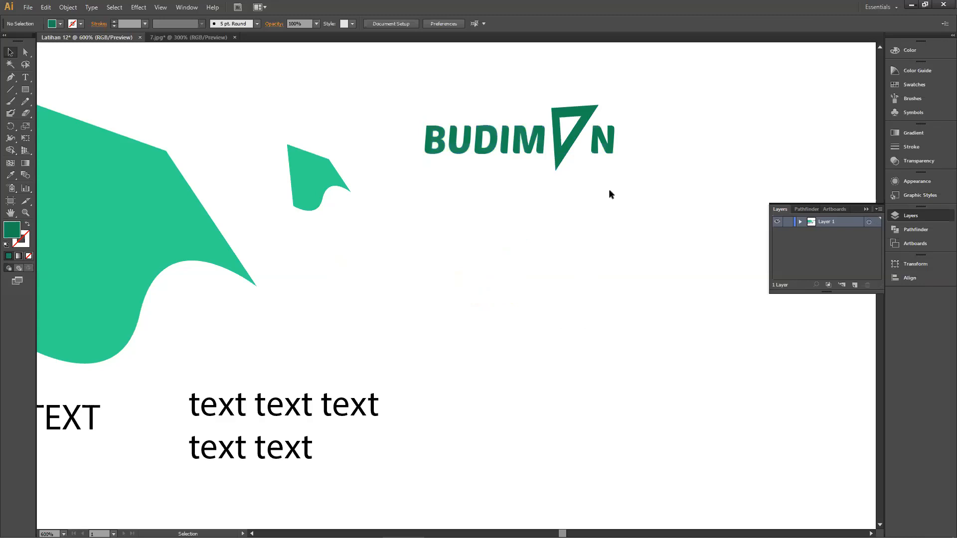
{"action": "left_click_drag", "start_coordinate": [654, 199], "coordinate": [368, 73]}
{"action": "left_click_drag", "start_coordinate": [519, 139], "coordinate": [453, 175]}
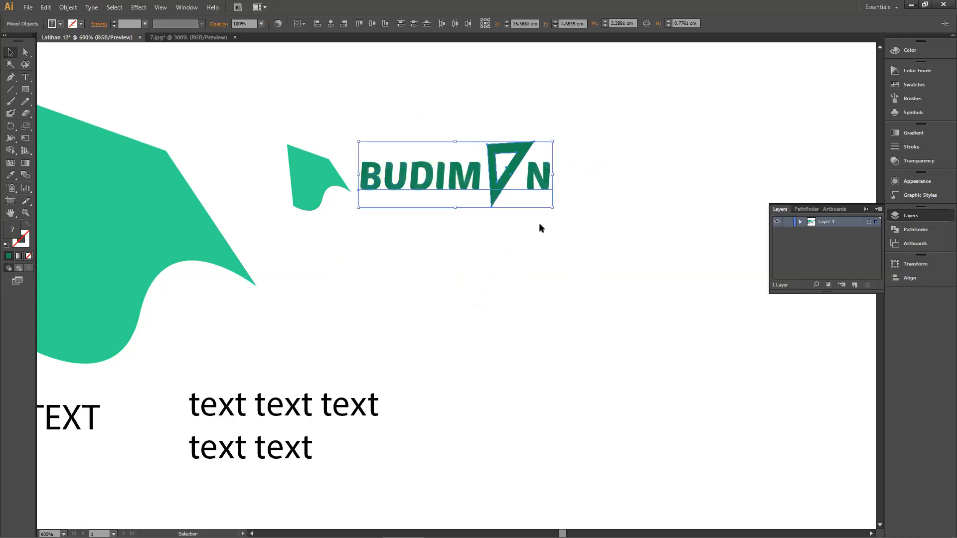
{"action": "left_click", "coordinate": [539, 229]}
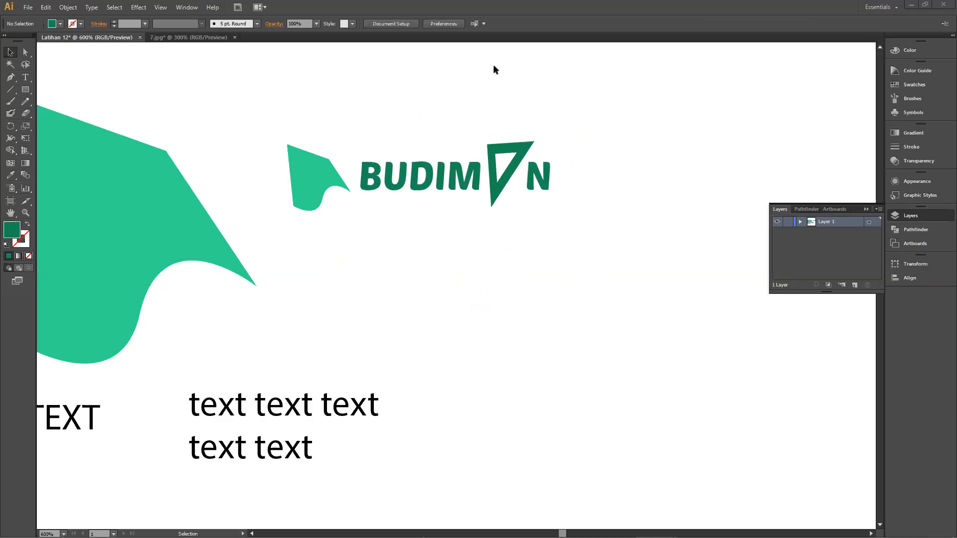
Close the floating Layers panel to clear the canvas around the logo.
{"action": "key", "text": "space"}
{"action": "left_click_drag", "start_coordinate": [505, 286], "coordinate": [560, 285]}
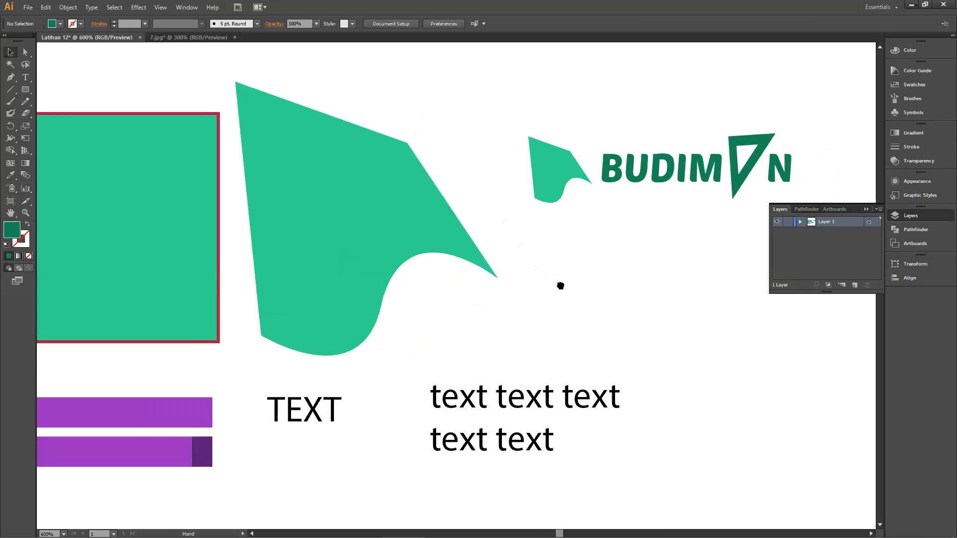
{"action": "left_click_drag", "start_coordinate": [600, 250], "coordinate": [592, 263]}
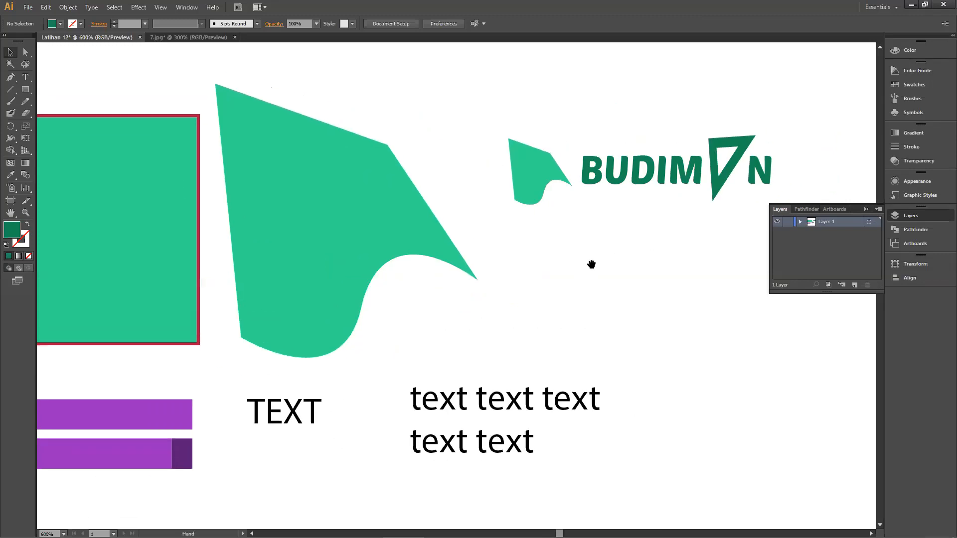
{"action": "left_click", "coordinate": [867, 207]}
{"action": "left_click_drag", "start_coordinate": [805, 189], "coordinate": [808, 208]}
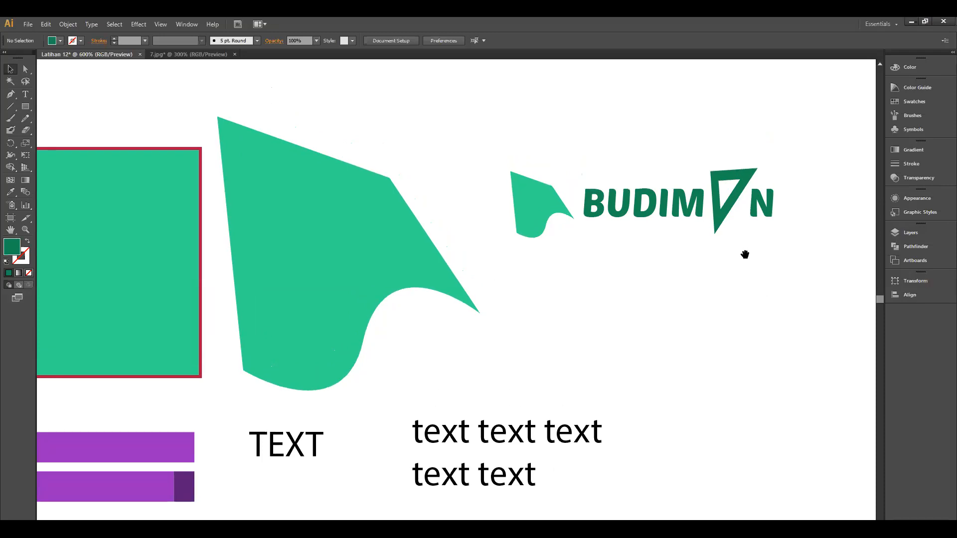
Select the small green shape, name text and triangles together and reposition the logo in the empty area beside the large green shape.
{"action": "left_click_drag", "start_coordinate": [741, 267], "coordinate": [533, 317]}
{"action": "left_click", "coordinate": [364, 244]}
{"action": "left_click_drag", "start_coordinate": [617, 357], "coordinate": [301, 145]}
{"action": "left_click_drag", "start_coordinate": [429, 226], "coordinate": [486, 242]}
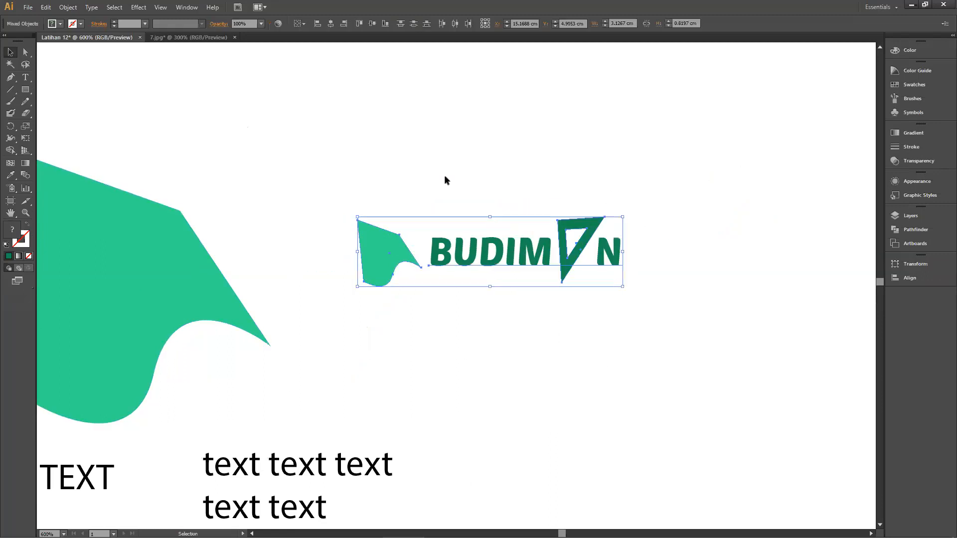
{"action": "left_click", "coordinate": [447, 172]}
{"action": "left_click_drag", "start_coordinate": [312, 144], "coordinate": [670, 318]}
{"action": "left_click_drag", "start_coordinate": [360, 244], "coordinate": [338, 232]}
{"action": "left_click", "coordinate": [572, 313]}
{"action": "left_click_drag", "start_coordinate": [755, 326], "coordinate": [265, 147]}
{"action": "left_click_drag", "start_coordinate": [342, 231], "coordinate": [309, 228]}
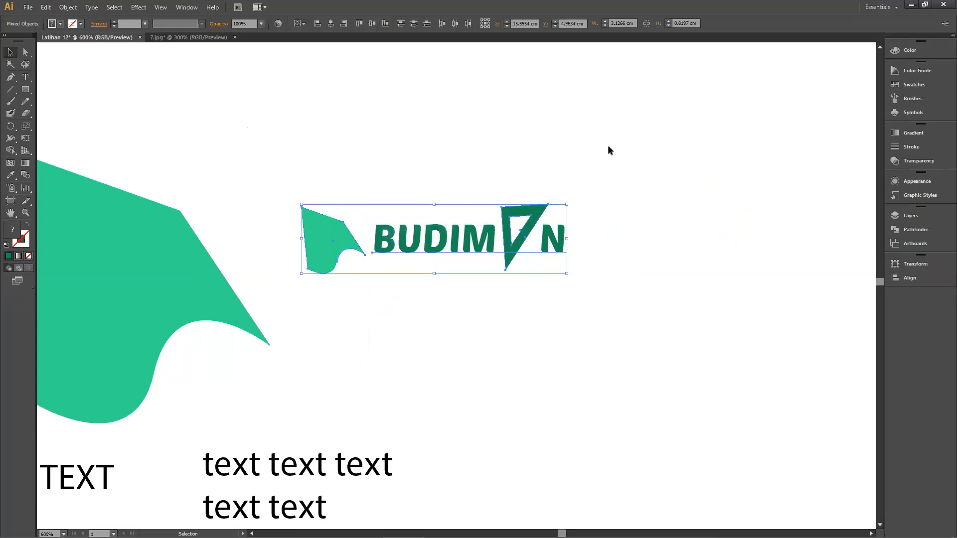
{"action": "left_click", "coordinate": [612, 145]}
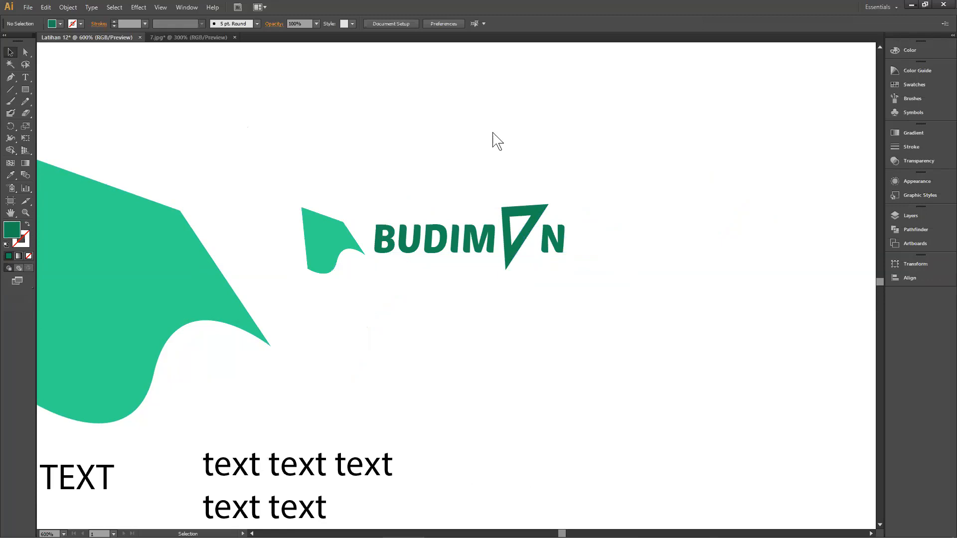
{"action": "left_click_drag", "start_coordinate": [762, 136], "coordinate": [308, 295]}
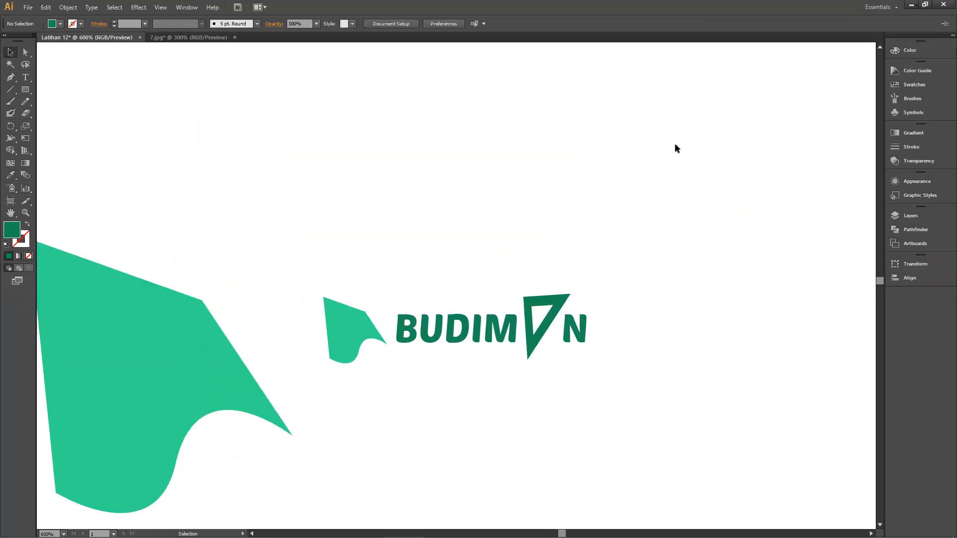